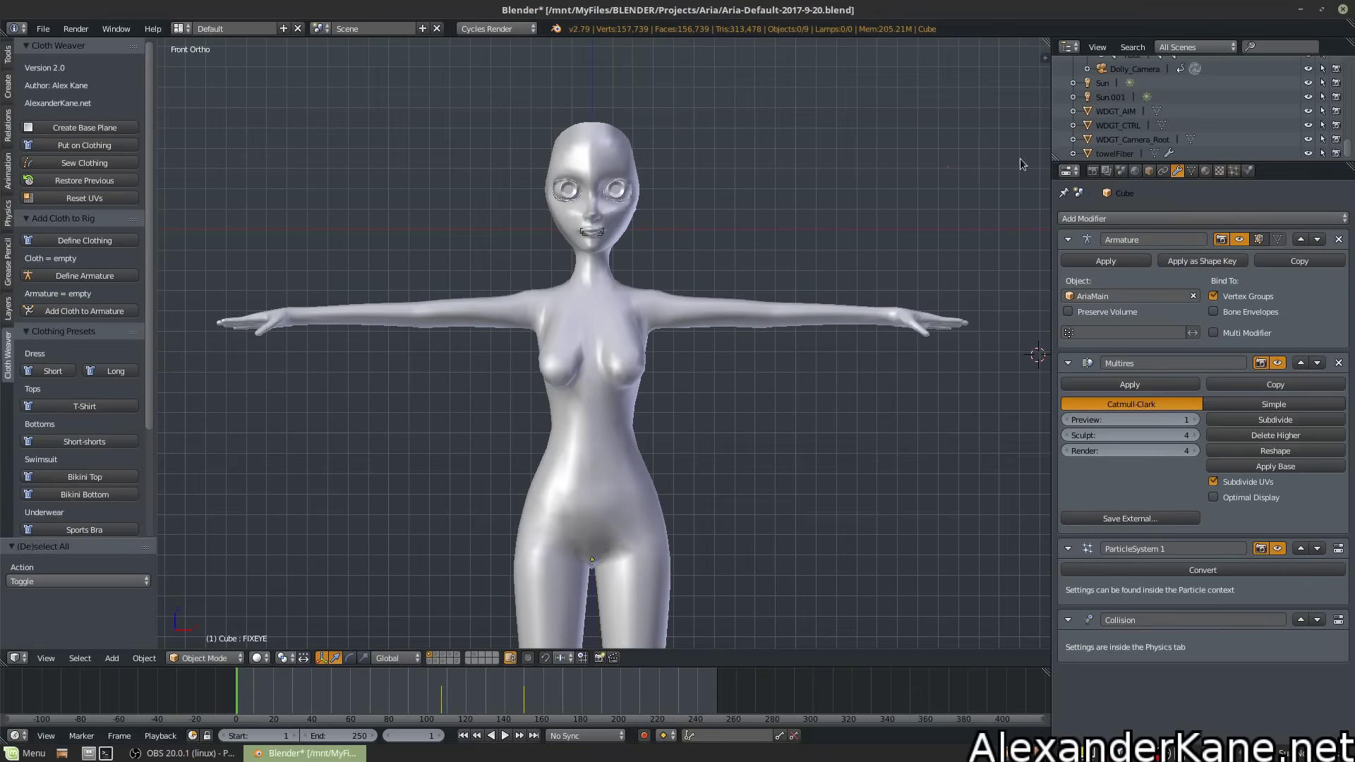
# Try cloth physics with pinning on the WDGT_Camera_Root object and remove the cloth physics again
pyautogui.scroll(3, 1120, 134)
pyautogui.scroll(-5, 1120, 133)
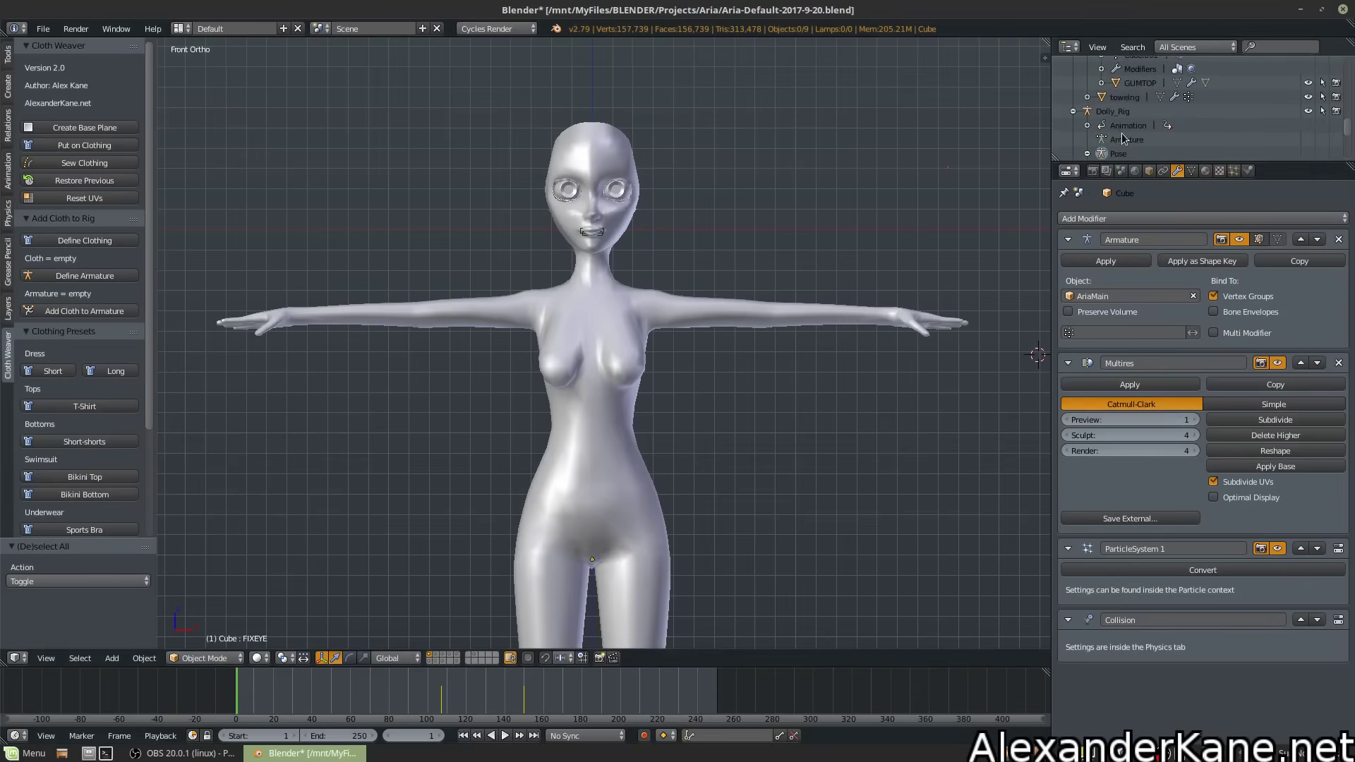
pyautogui.click(1122, 138)
pyautogui.click(1248, 171)
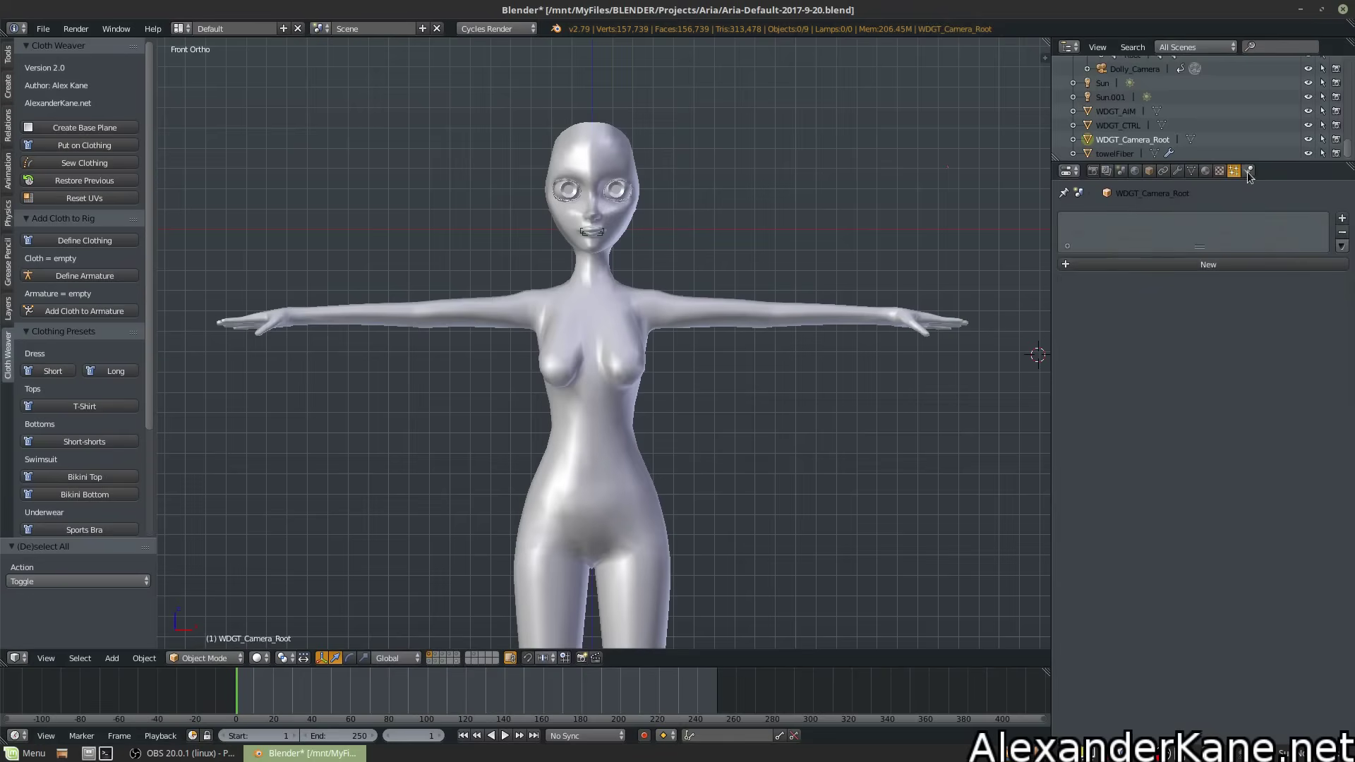
pyautogui.click(1129, 269)
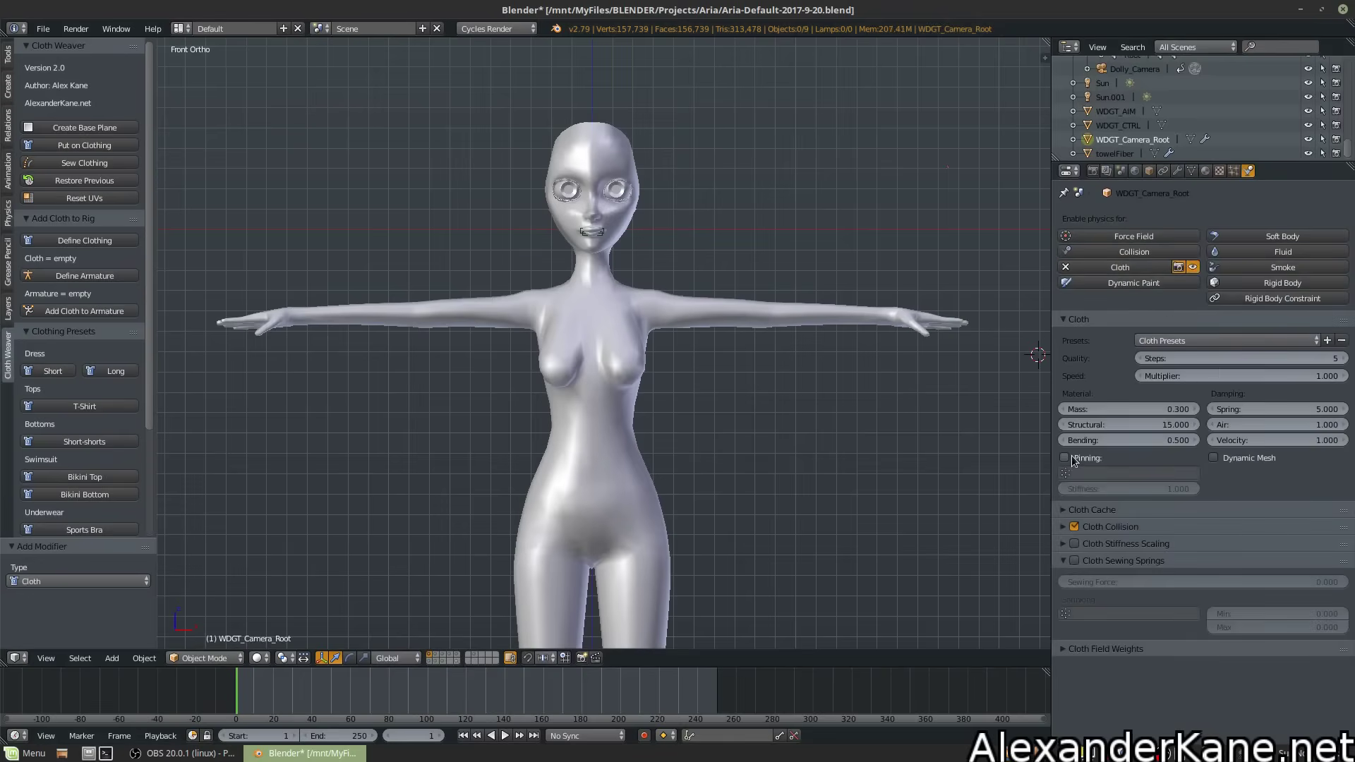
pyautogui.click(1065, 458)
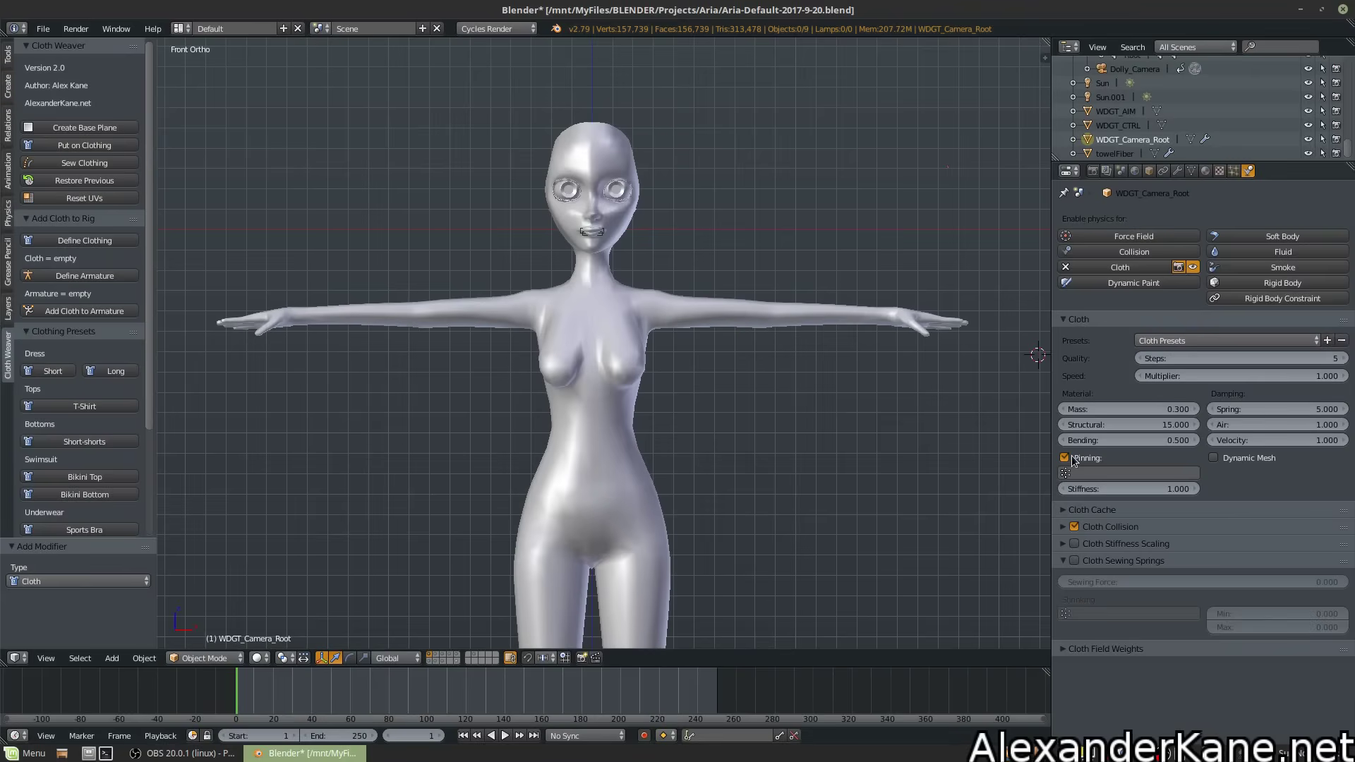
pyautogui.click(1094, 266)
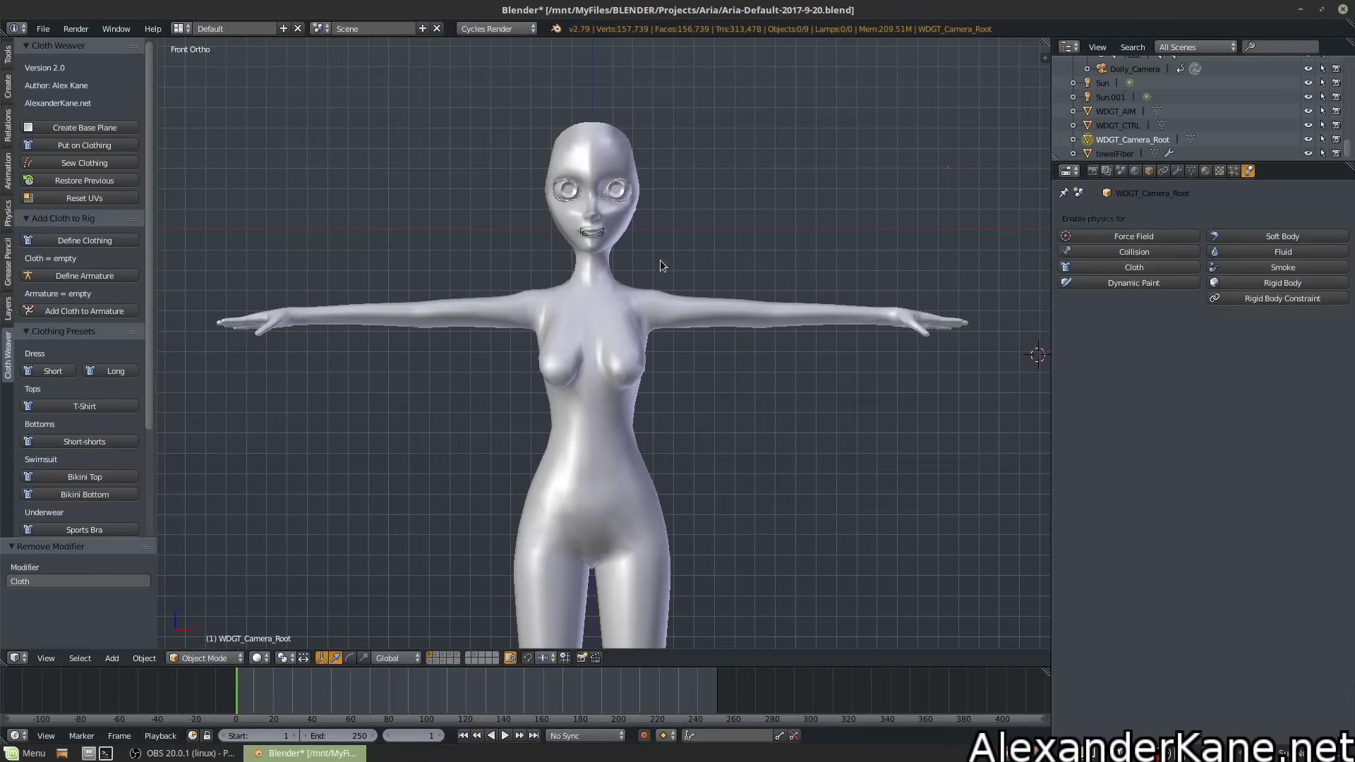
# Add the long dress preset to the character and look at it in the right side view
pyautogui.scroll(-1, 684, 302)
pyautogui.moveTo(718, 302); pyautogui.dragTo(594, 474, button='middle')
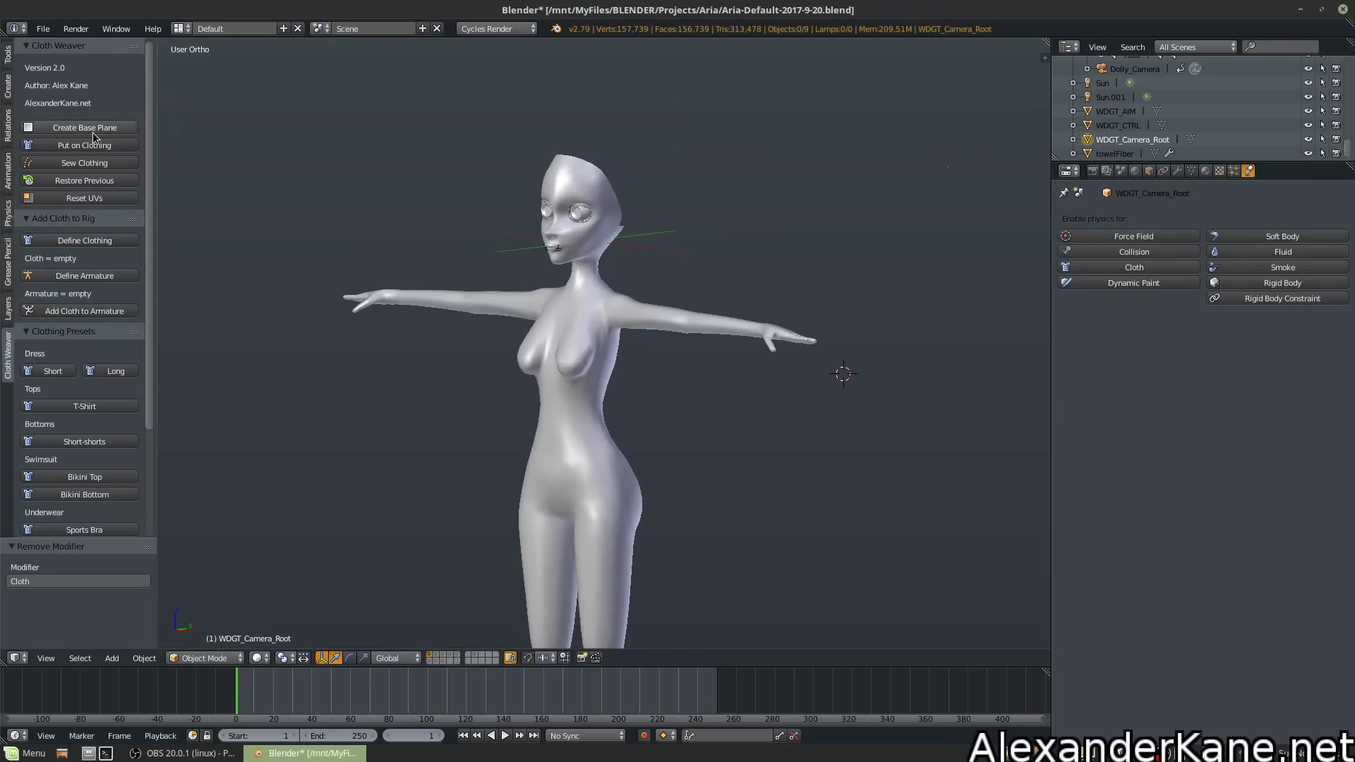
pyautogui.scroll(-1, 93, 265)
pyautogui.scroll(1, 94, 265)
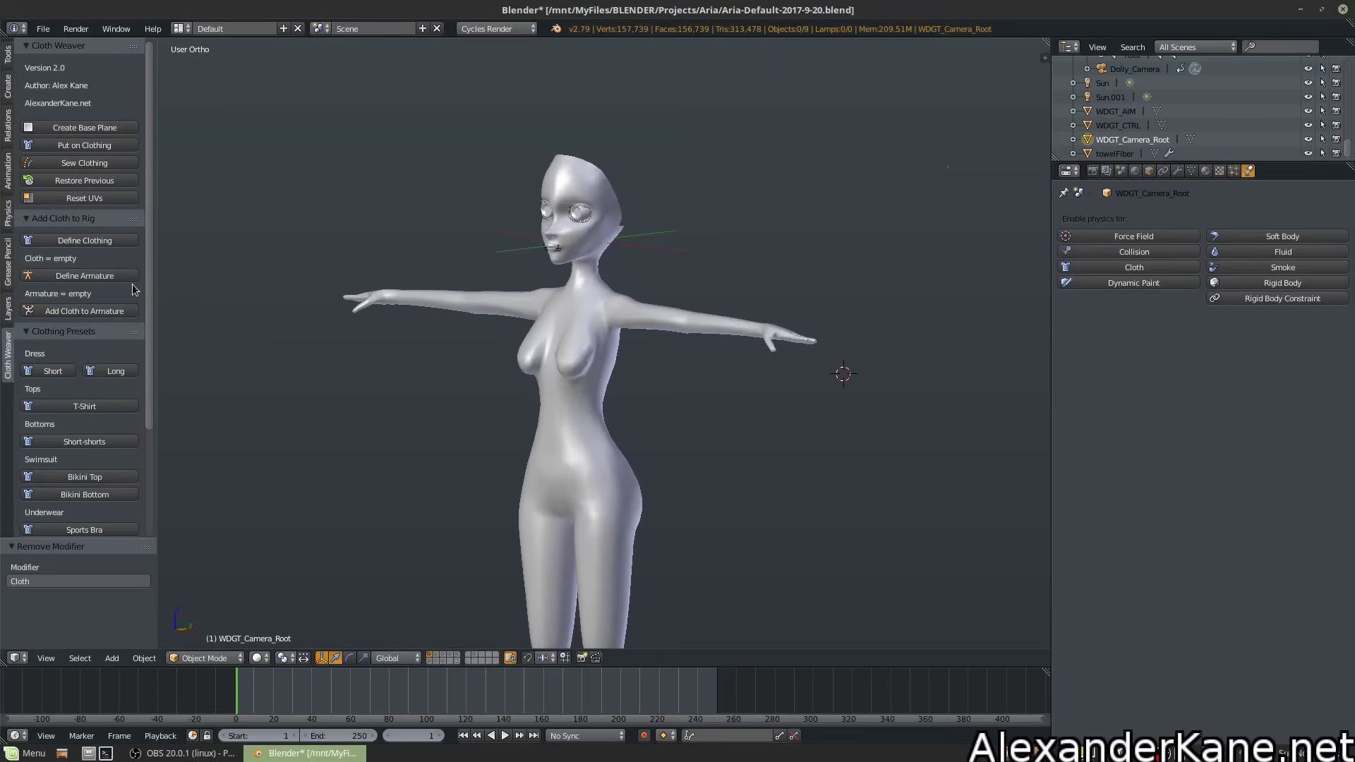
pyautogui.click(113, 372)
pyautogui.press('KP_3')
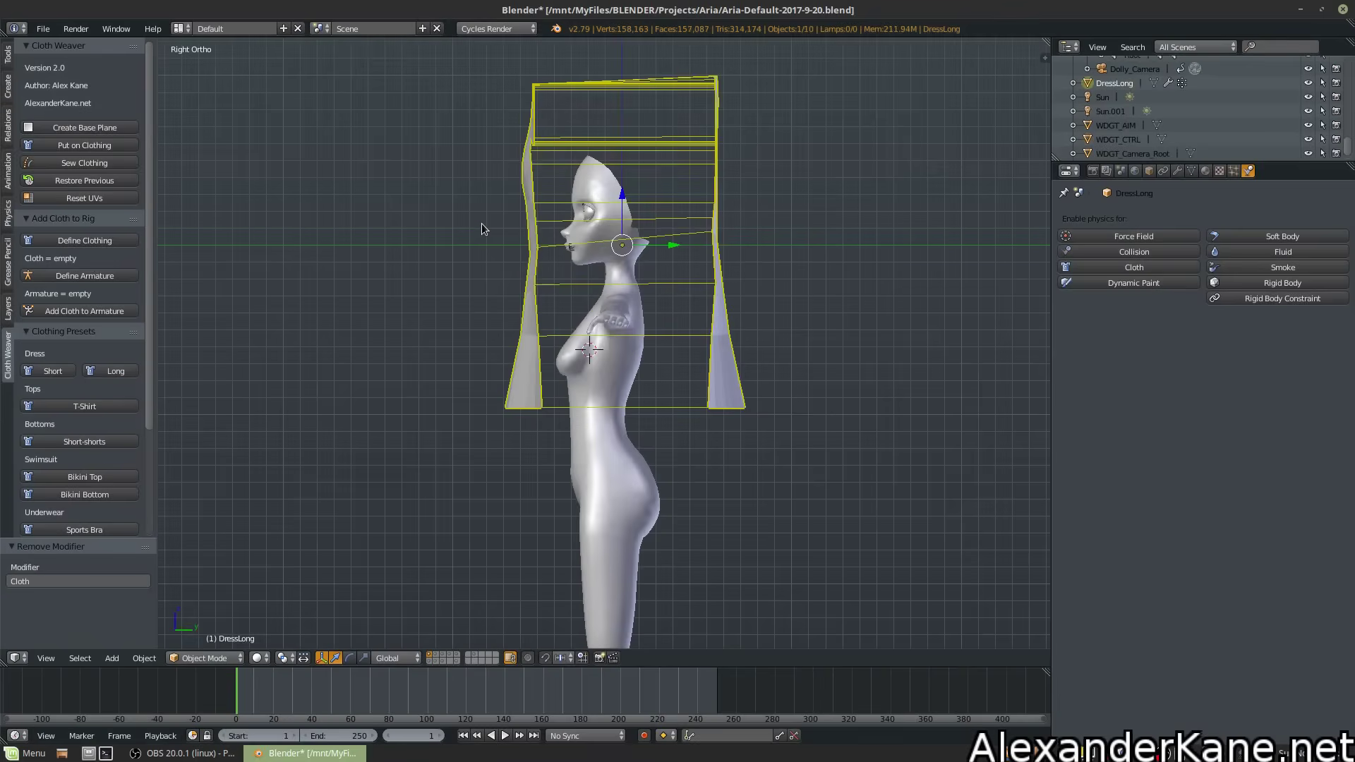
# Move the dress about -1.041 in Y and -9.573 in Z, and lower it further until the sleeves cover the arms
pyautogui.press('g')
pyautogui.click(463, 385)
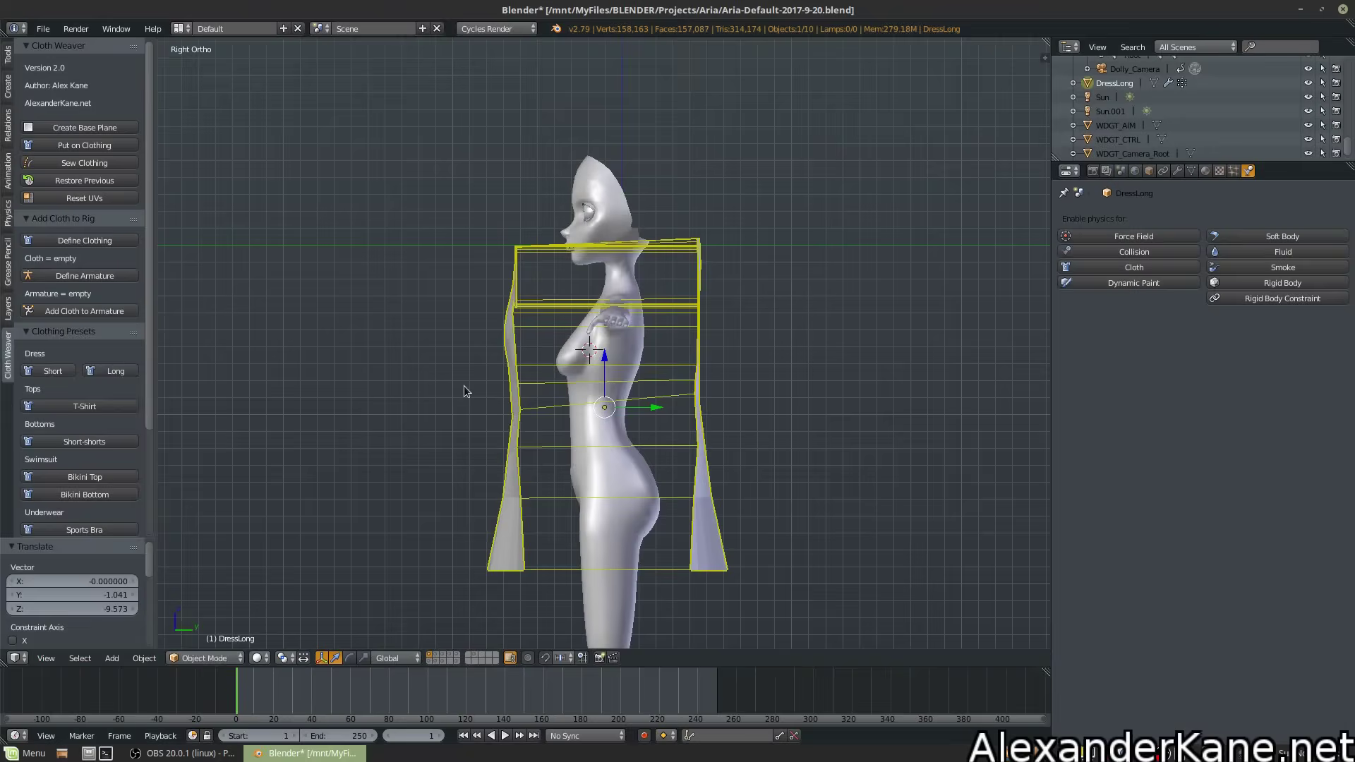
pyautogui.press('KP_1')
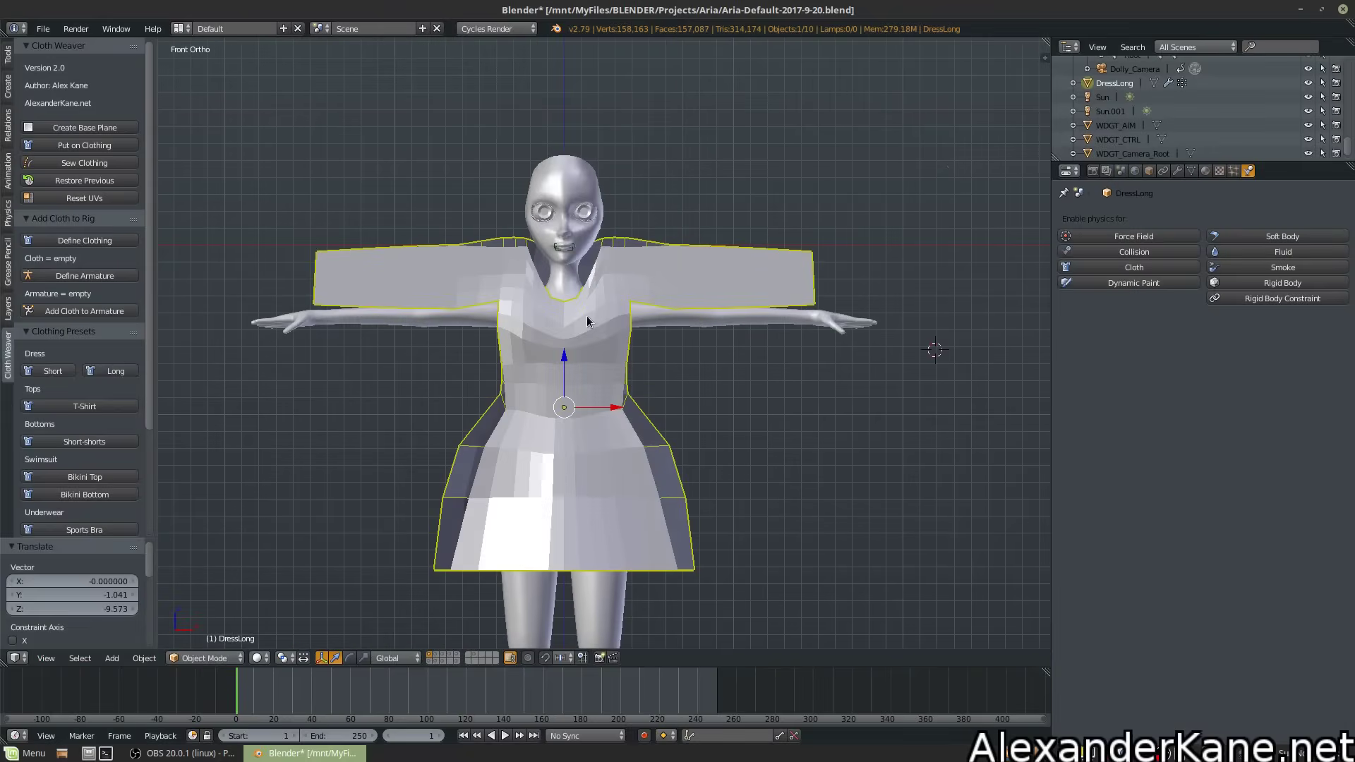
pyautogui.press('g')
pyautogui.click(586, 362)
# Try pulling the dress's side vertex above the waist outward with proportional editing, and undo the move
pyautogui.press('Tab')
pyautogui.rightClick(626, 413)
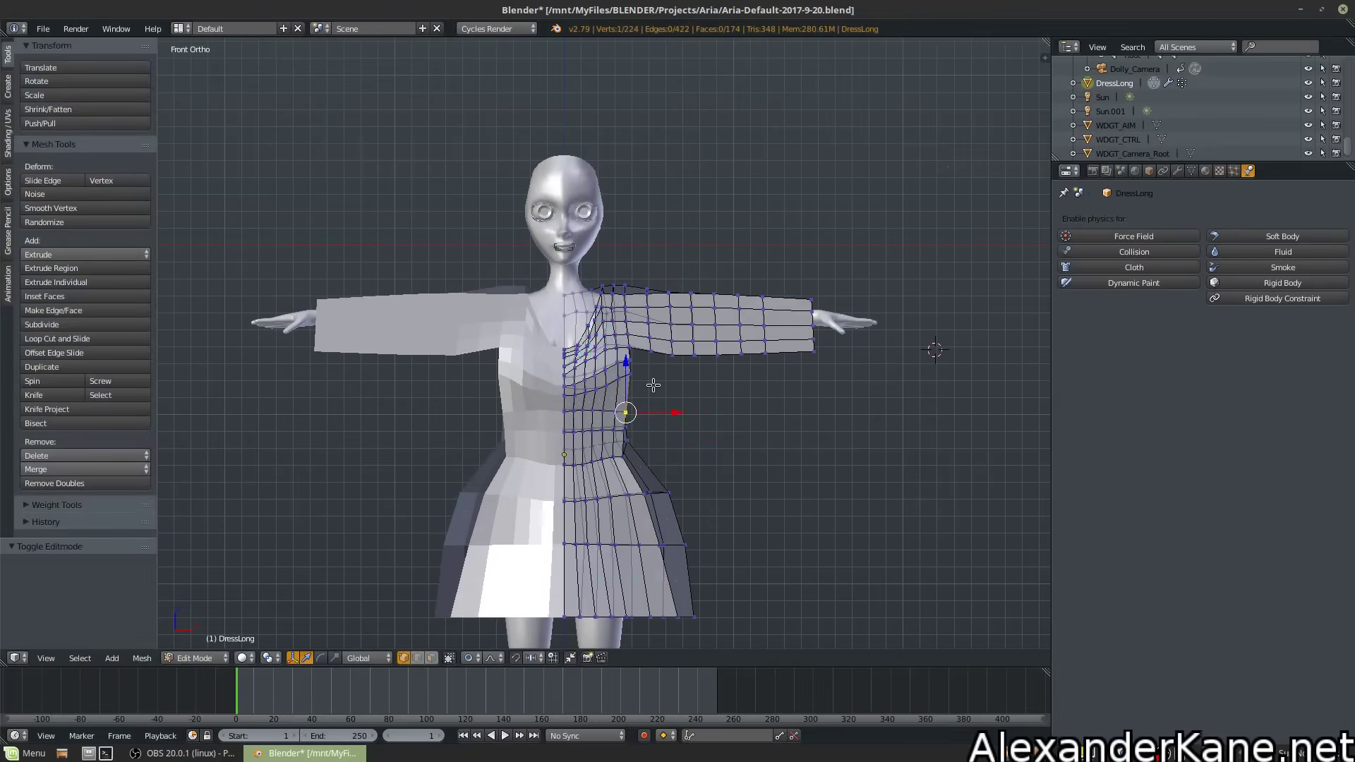
pyautogui.press('g')
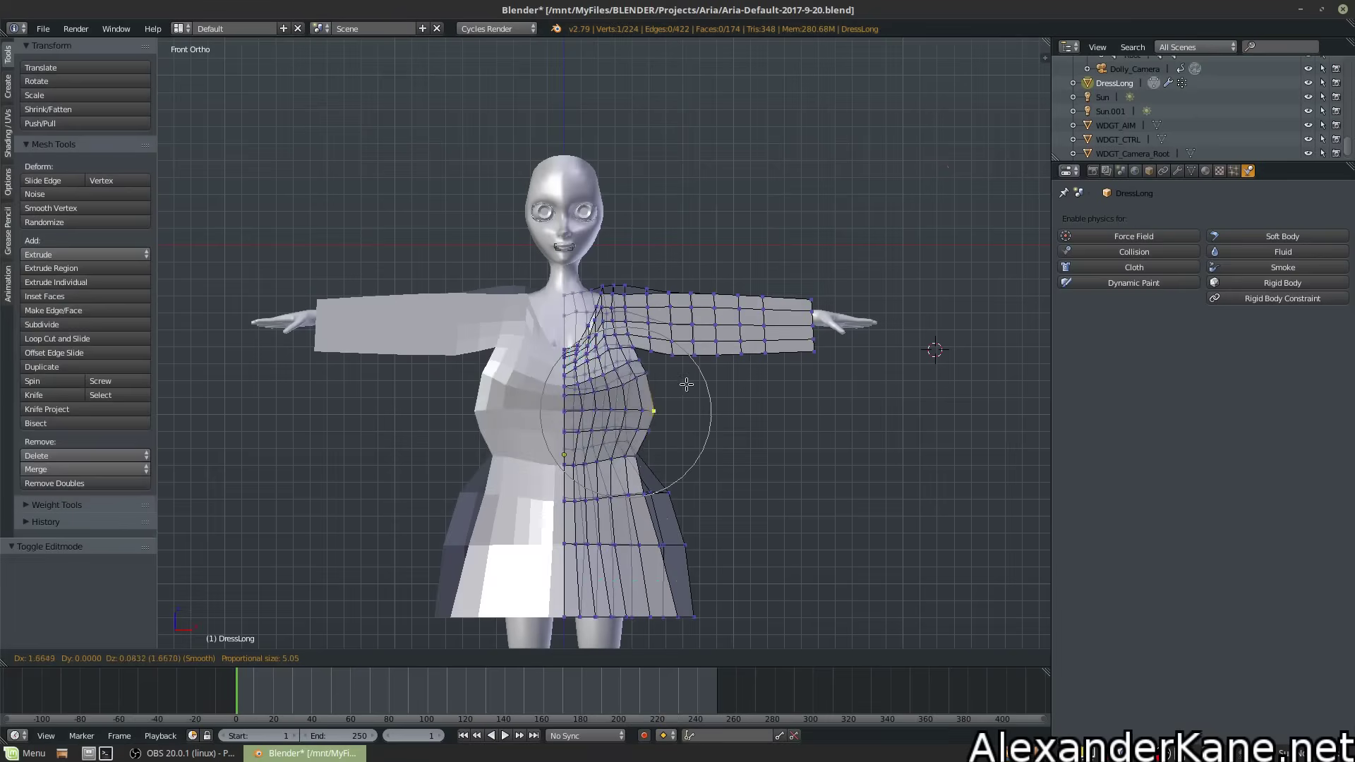
pyautogui.click(668, 387)
pyautogui.hotkey('ctrl', 'z')
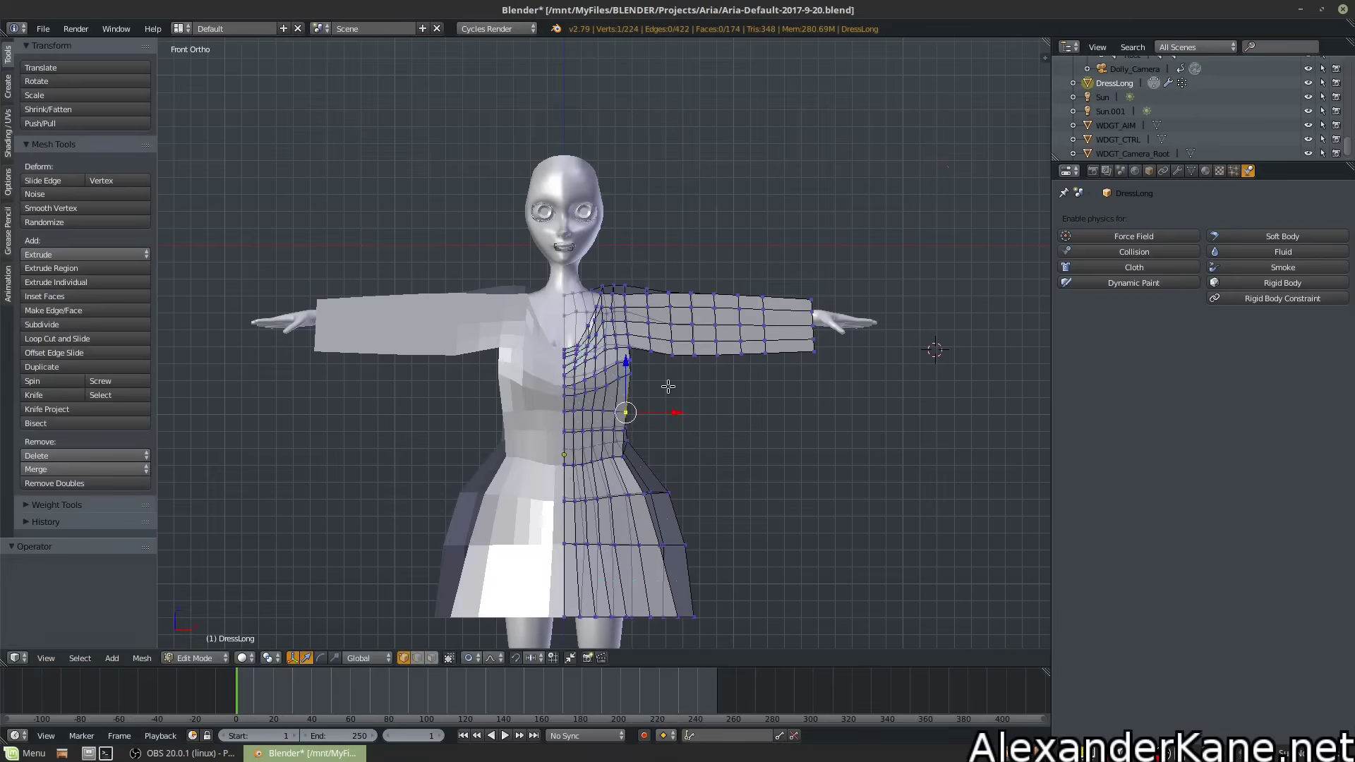
# In wireframe display, raise the whole dress about 0.458 along Z to align the sleeves with the arms
pyautogui.press('Tab')
pyautogui.moveTo(695, 351); pyautogui.dragTo(594, 360, button='middle')
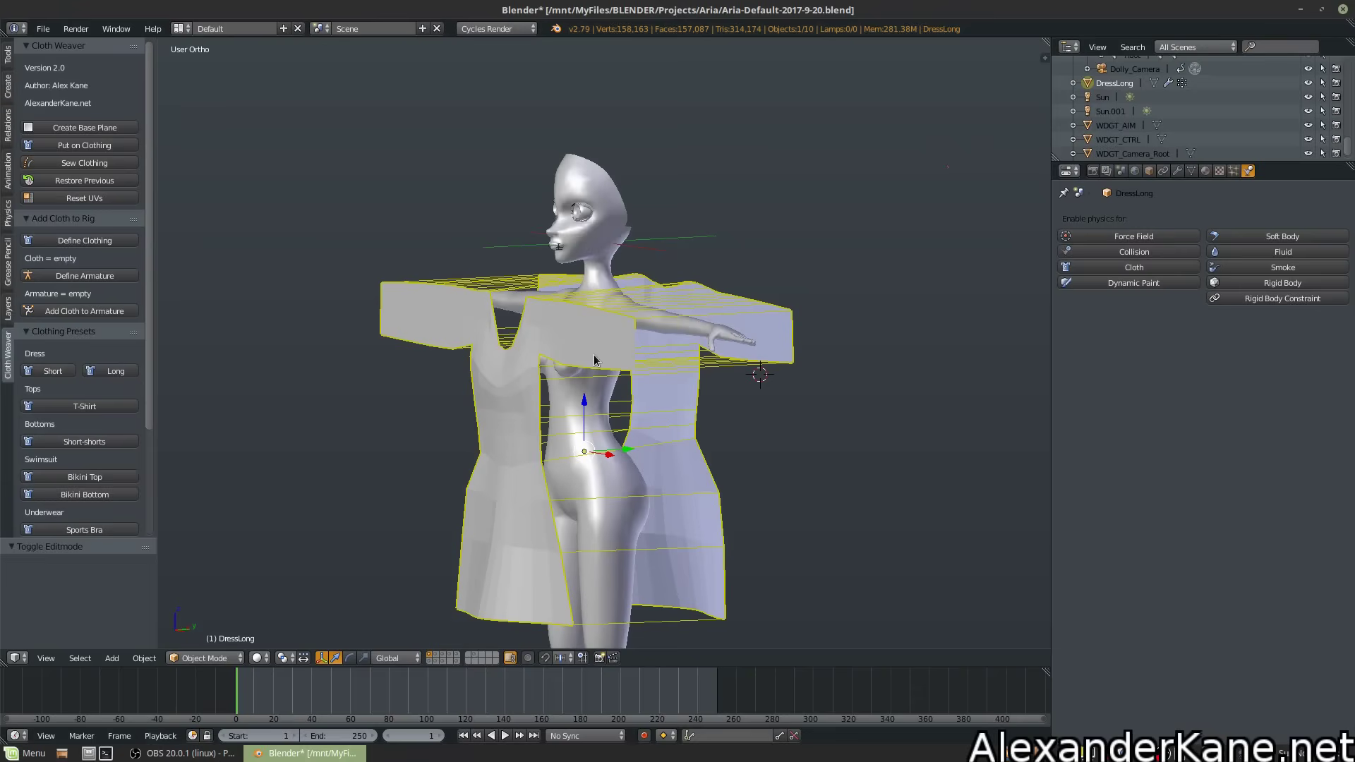
pyautogui.press('KP_3')
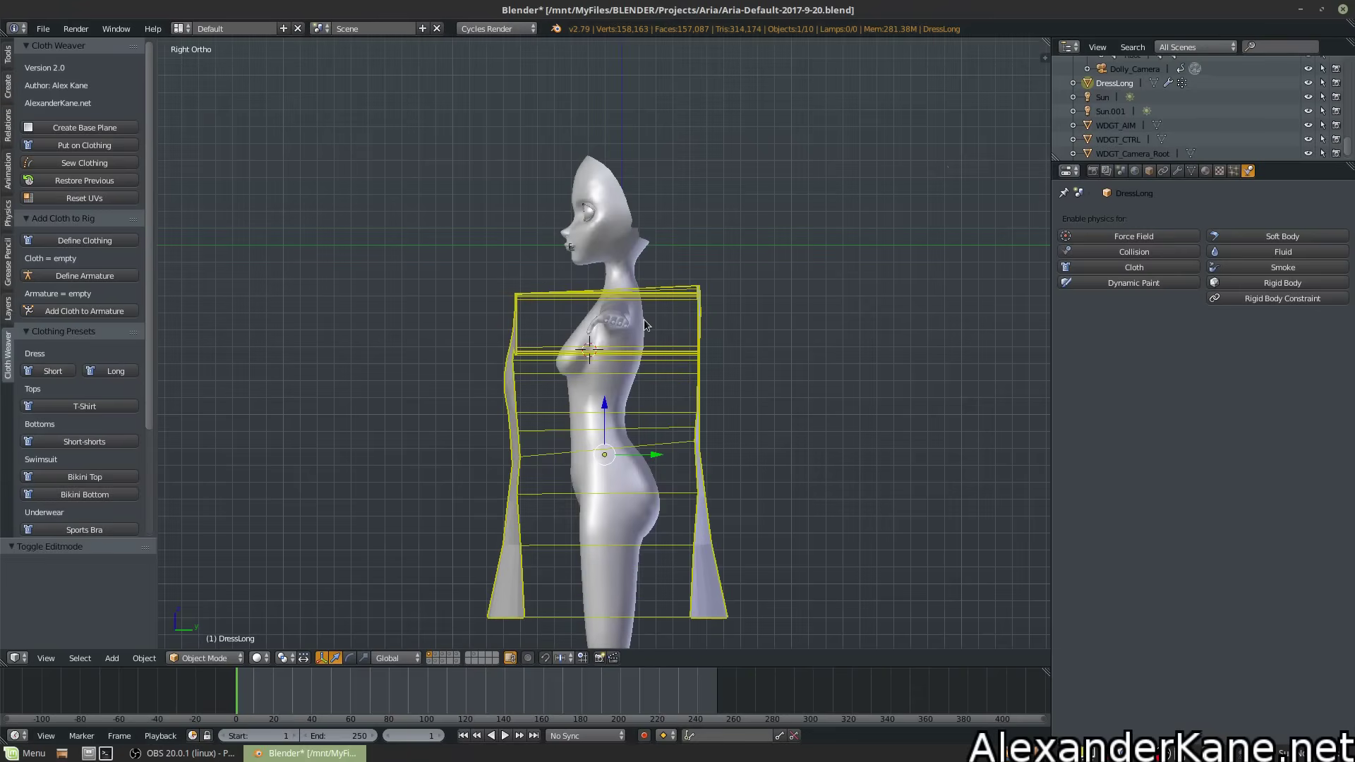
pyautogui.press('KP_1')
pyautogui.press('Tab')
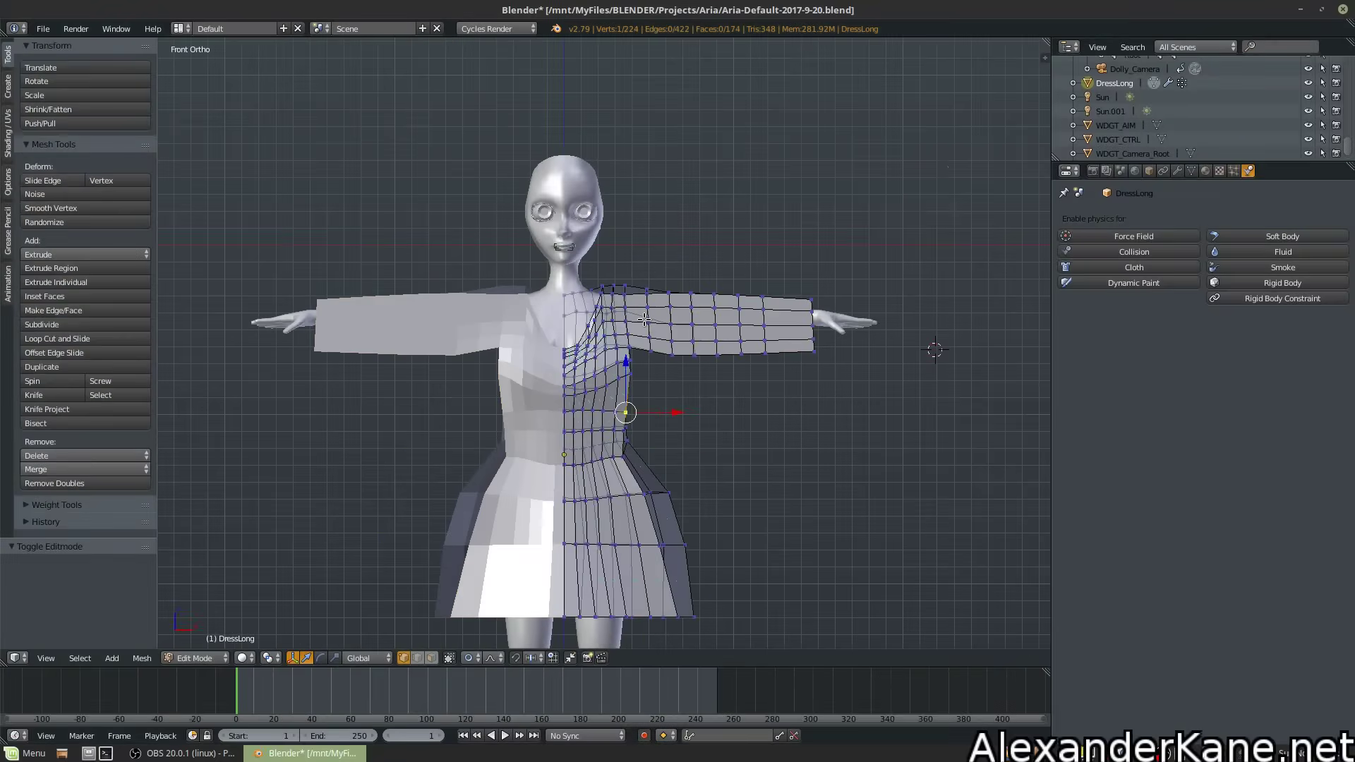
pyautogui.press('Tab')
pyautogui.press('z')
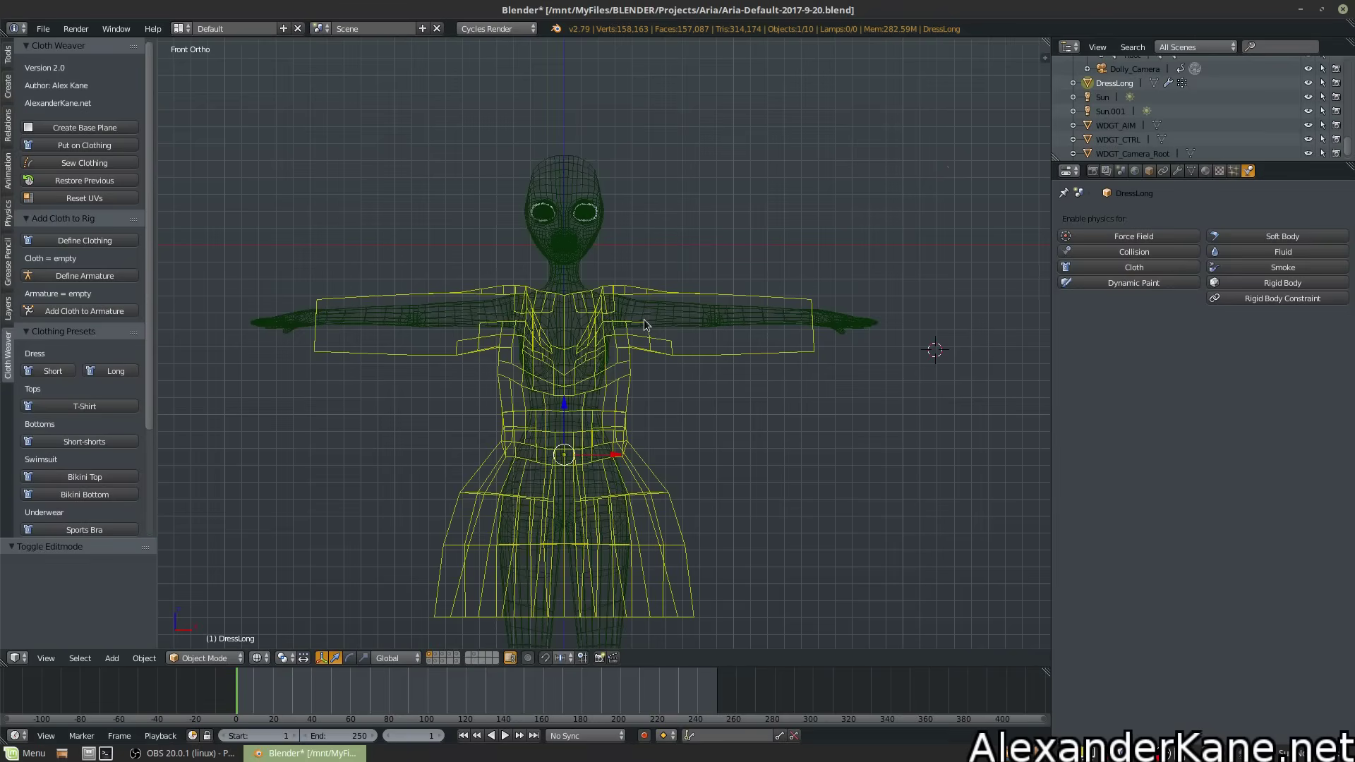
pyautogui.press('g')
pyautogui.press('z')
pyautogui.click(644, 311)
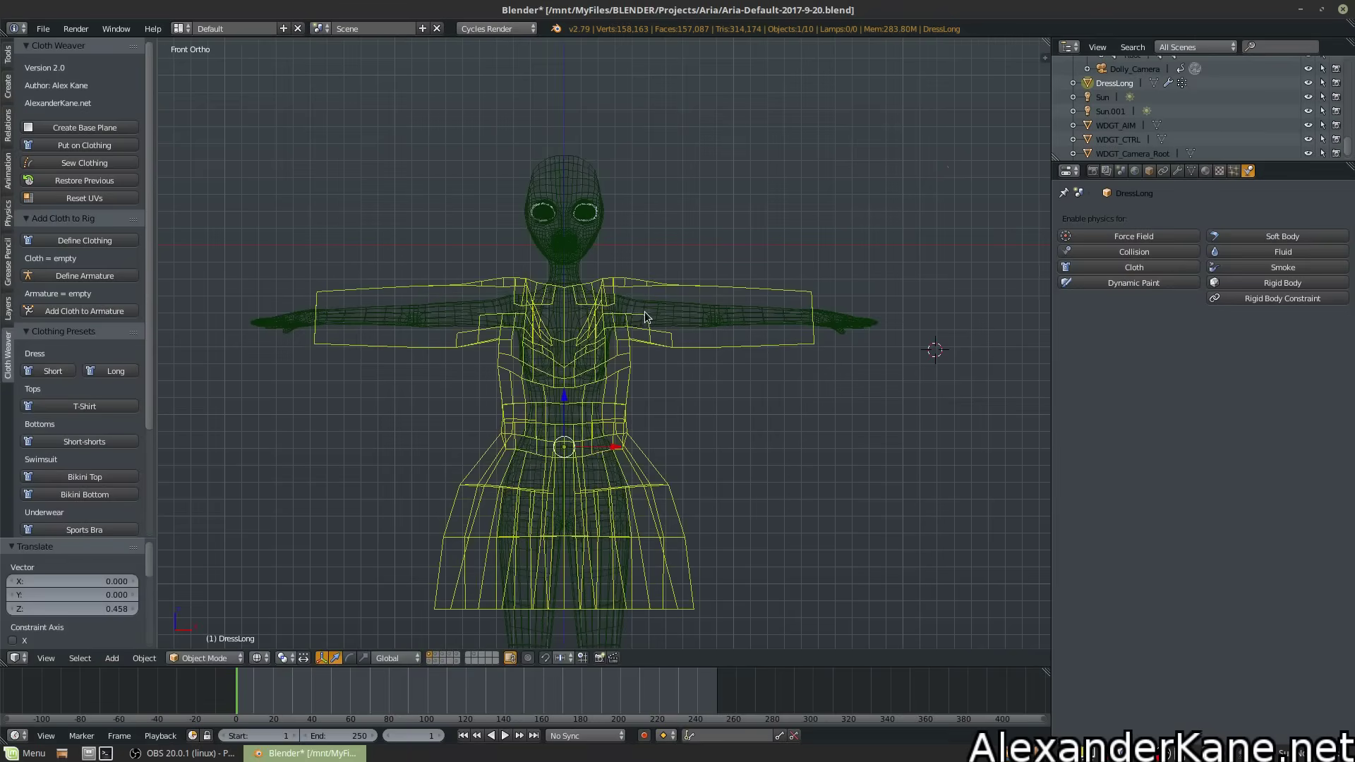
# In the side view, shift the dress about 0.083 along Y so the panels surround the body
pyautogui.press('KP_3')
pyautogui.press('g')
pyautogui.press('y')
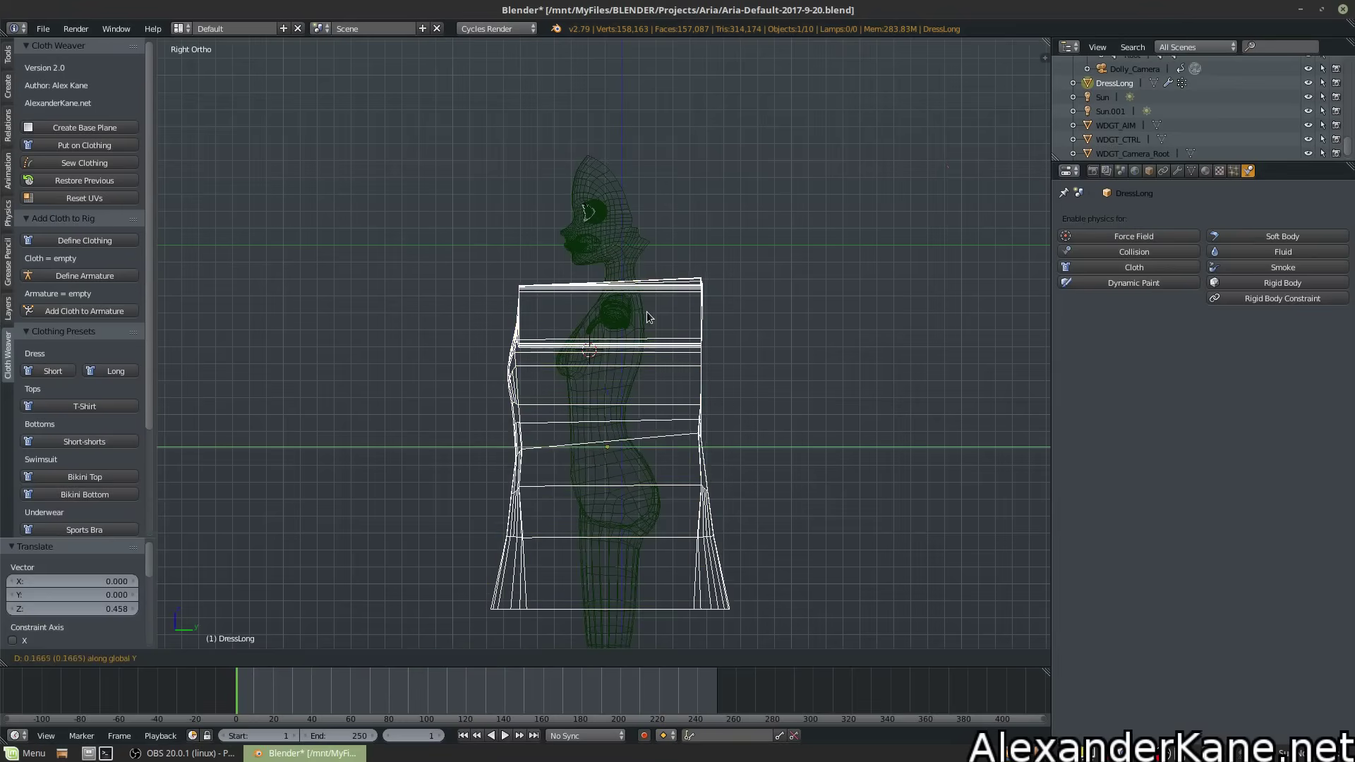
pyautogui.click(646, 311)
# Return to solid display, put the clothing on the character with Cloth Weaver, and stop the simulation at frame 70
pyautogui.moveTo(646, 312)
pyautogui.mouseDown(button='middle')
pyautogui.moveTo(644, 262)
pyautogui.moveTo(663, 260)
pyautogui.mouseUp(button='middle')
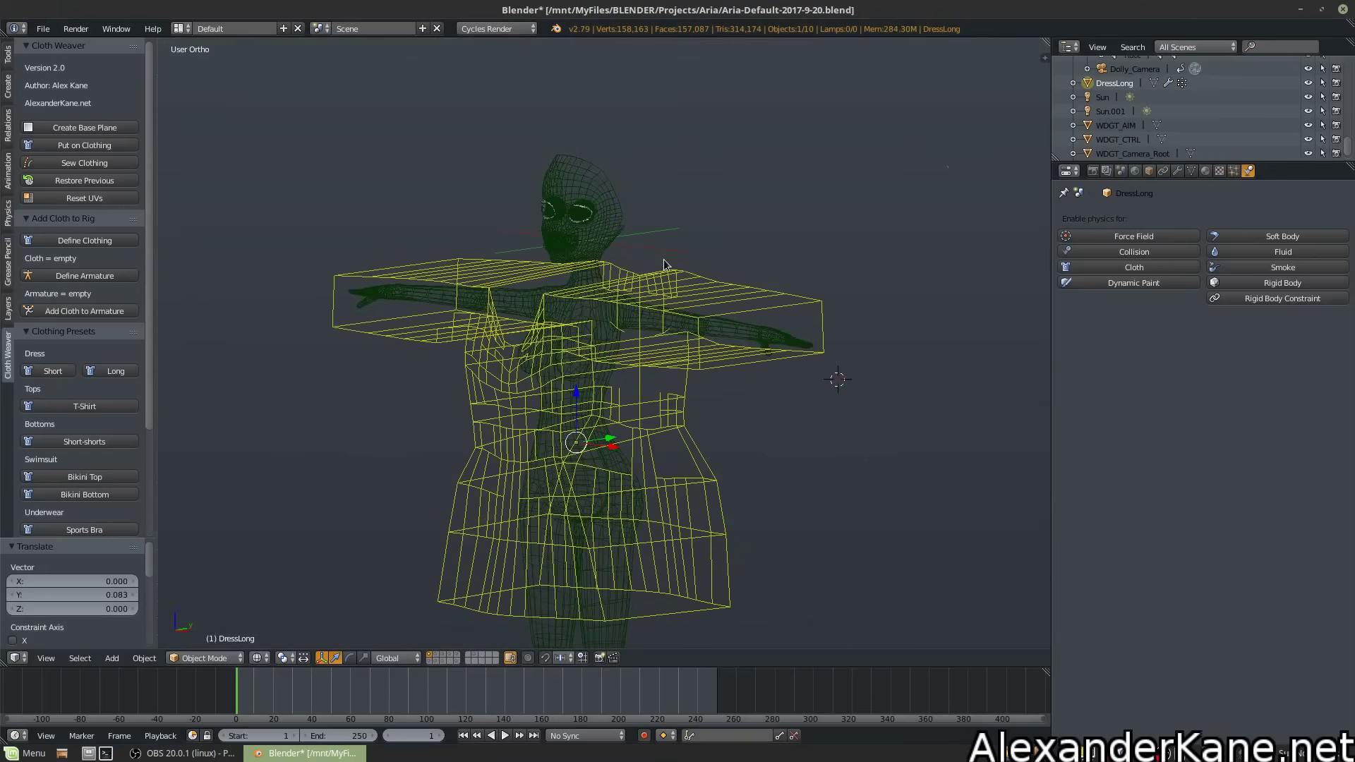
pyautogui.press('z')
pyautogui.scroll(3, 531, 219)
pyautogui.keyDown('shift'); pyautogui.moveTo(531, 217); pyautogui.dragTo(619, 154, button='middle'); pyautogui.keyUp('shift')
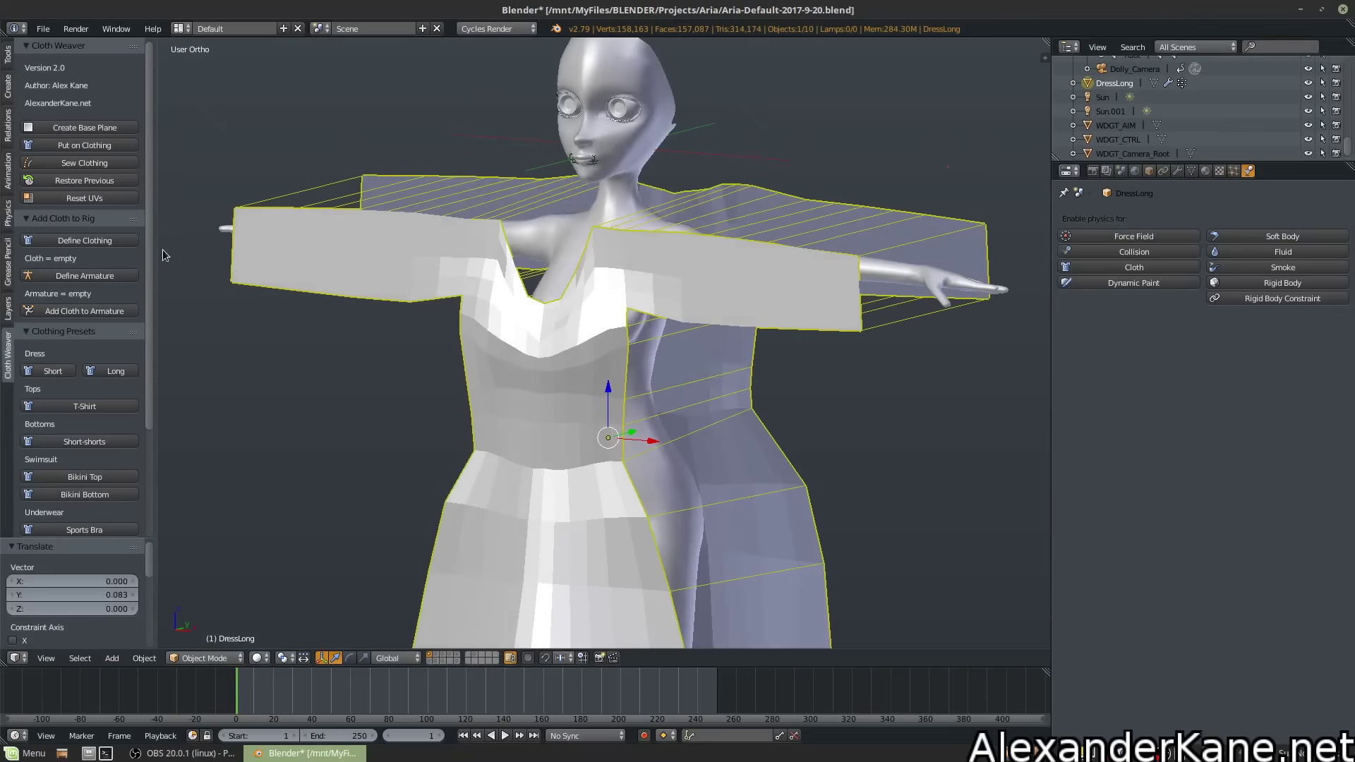
pyautogui.click(83, 146)
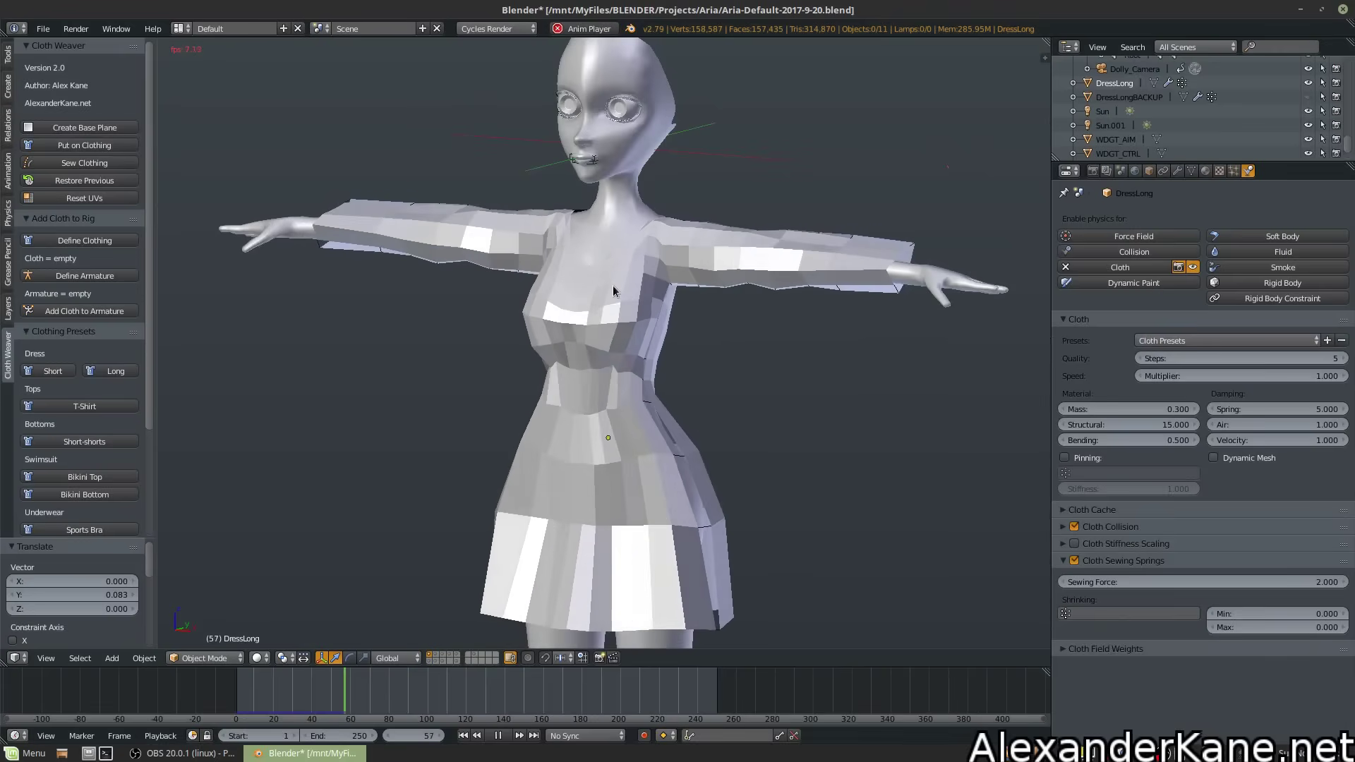
pyautogui.hotkey('alt', 'a')
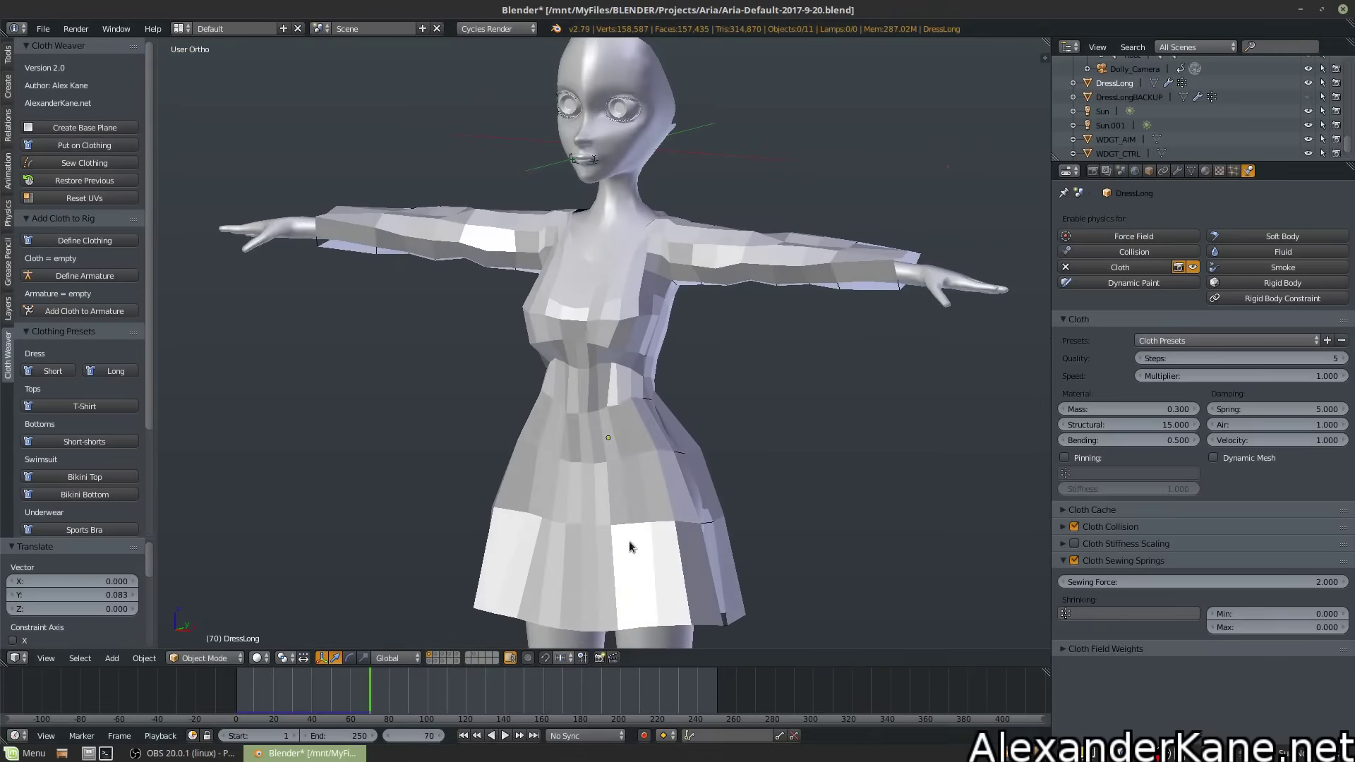
# Select the simulated dress, run Sew Clothing on it, and stop the simulation at frame 63
pyautogui.rightClick(648, 472)
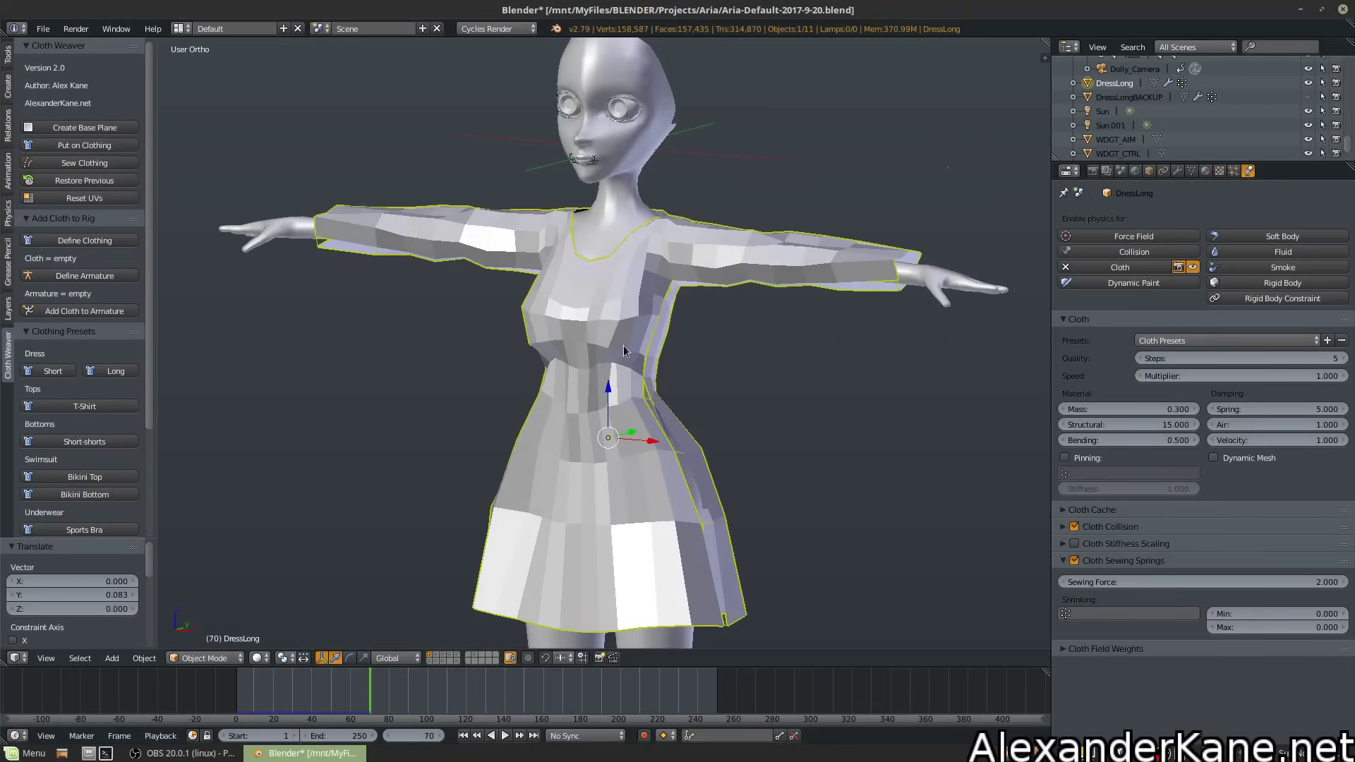
pyautogui.moveTo(451, 346)
pyautogui.mouseDown(button='middle')
pyautogui.moveTo(1010, 337)
pyautogui.moveTo(452, 339)
pyautogui.mouseUp(button='middle')
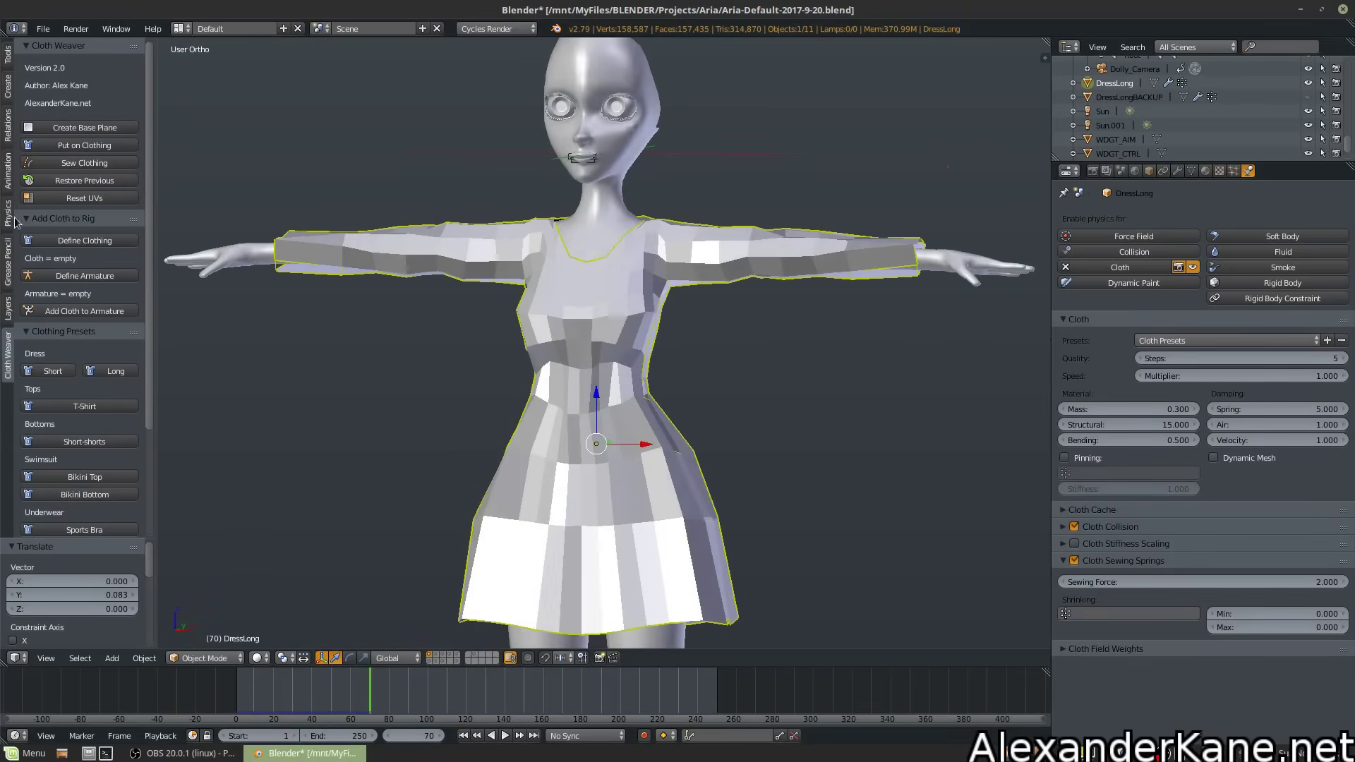
pyautogui.click(93, 163)
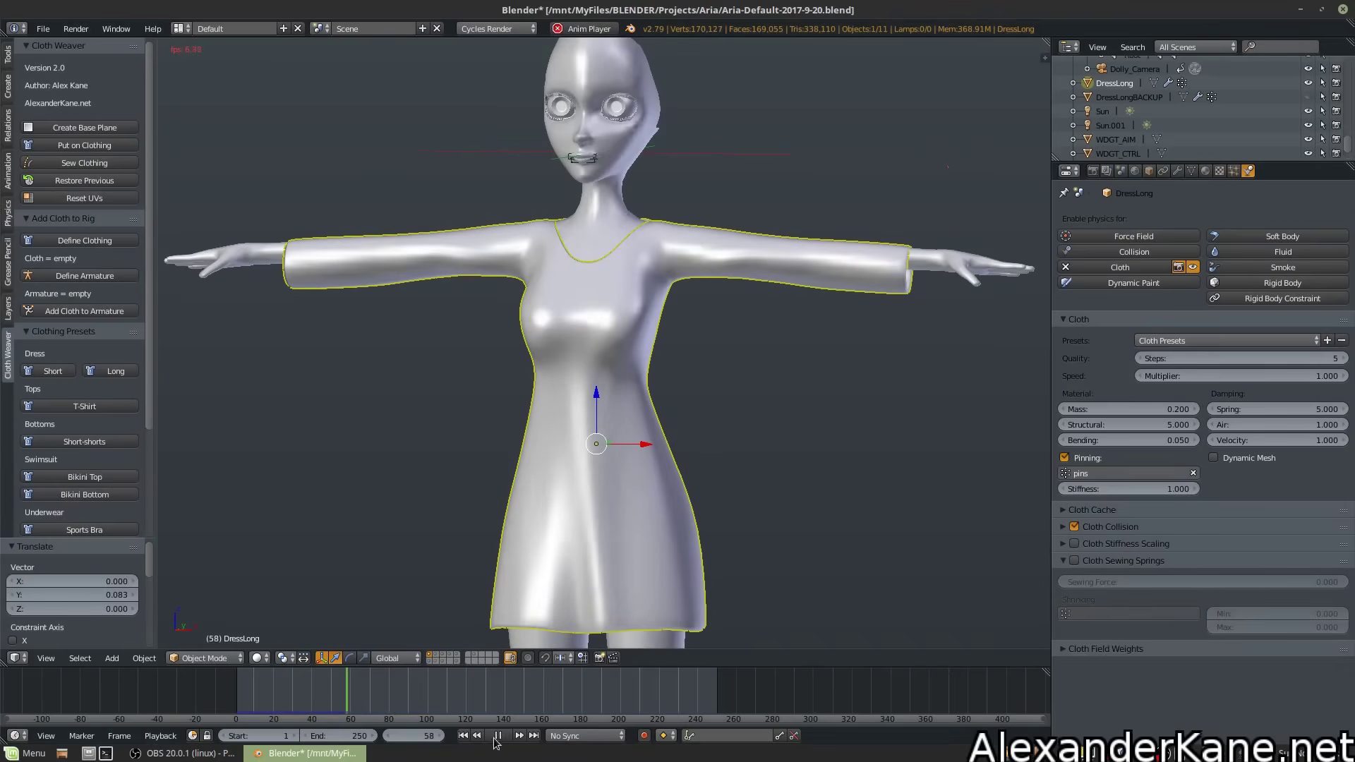
pyautogui.hotkey('alt', 'a')
# Examine the sewn dress at the back of the shoulders and return the animation to frame 1
pyautogui.moveTo(622, 385); pyautogui.dragTo(613, 286, button='middle')
pyautogui.moveTo(464, 286); pyautogui.dragTo(614, 302, button='middle')
pyautogui.scroll(4, 613, 297)
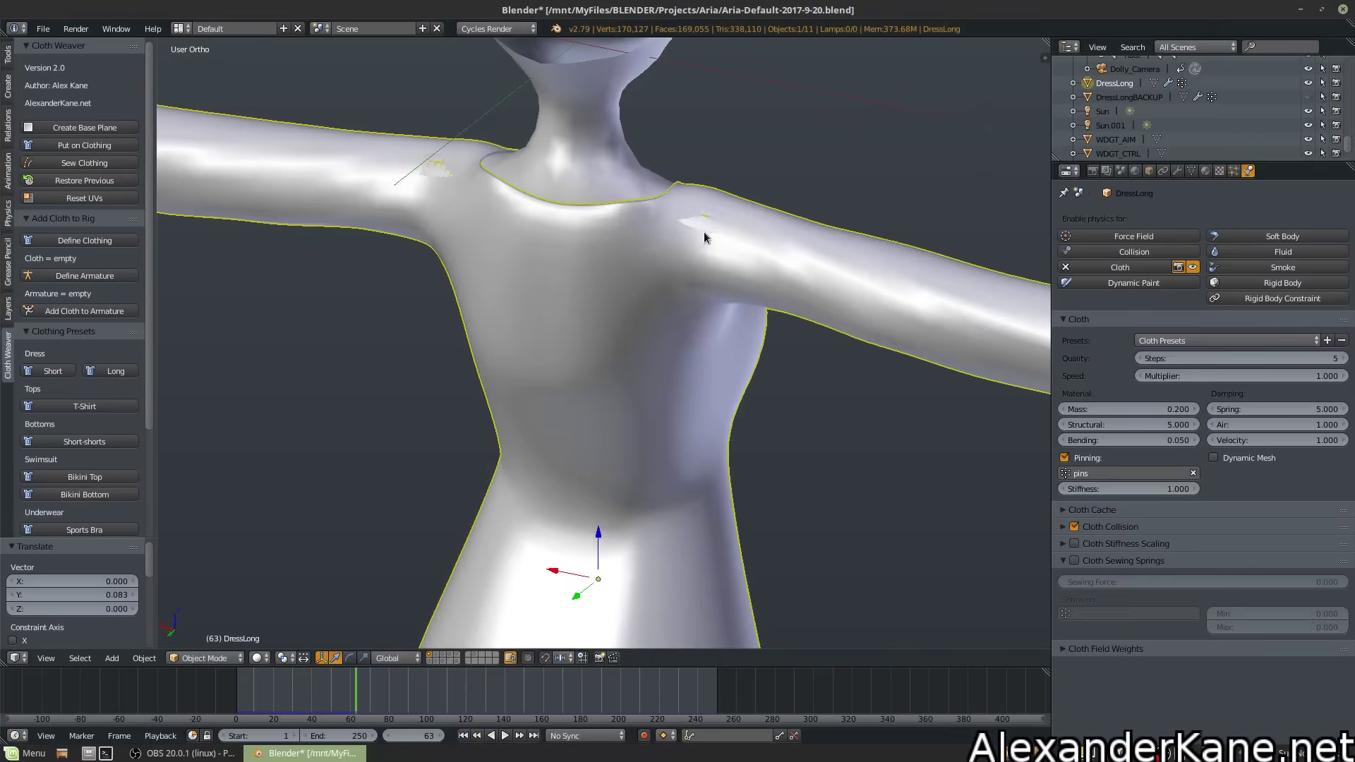
pyautogui.moveTo(706, 237); pyautogui.dragTo(604, 296, button='middle')
pyautogui.scroll(4, 603, 450)
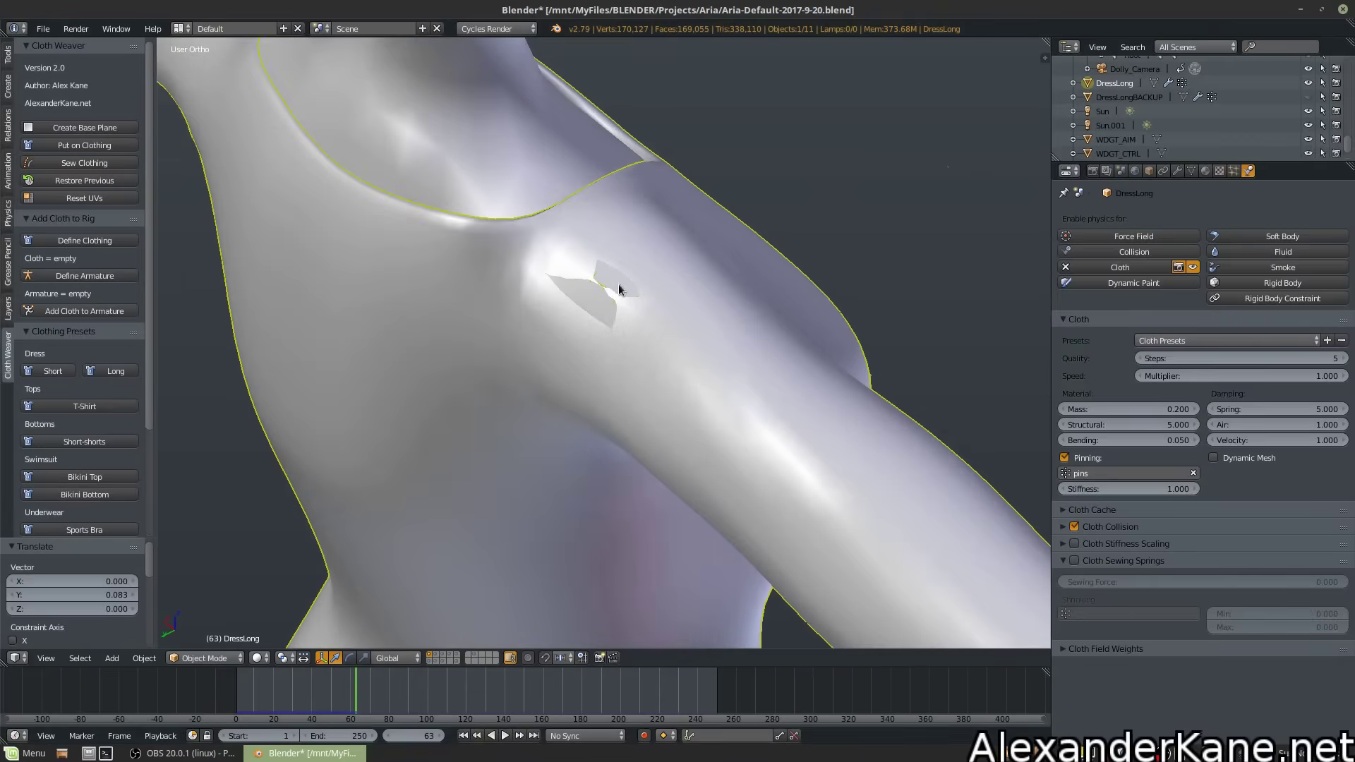
pyautogui.click(463, 736)
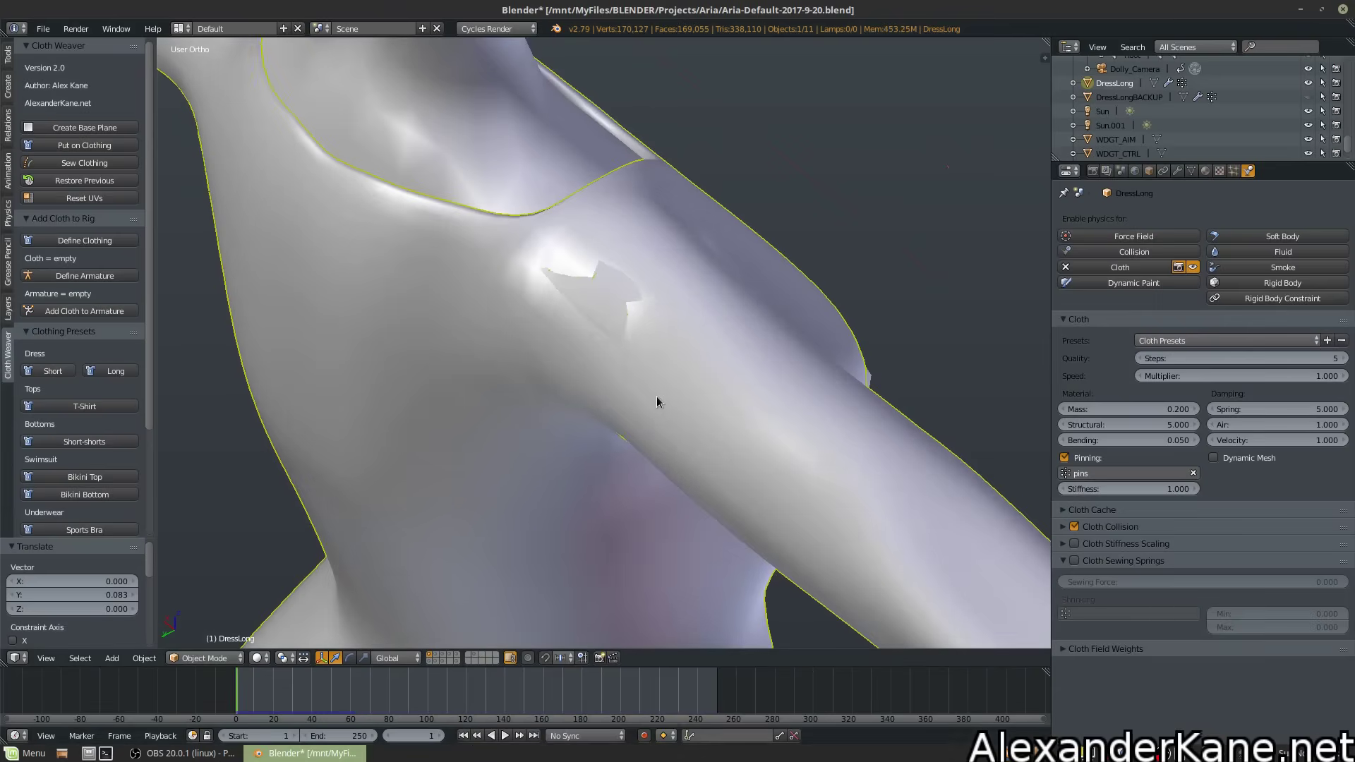
# Move the dress vertex behind the character's right shoulder about 0.17 along Y and 0.089 along Z with proportional editing
pyautogui.press('Tab')
pyautogui.moveTo(626, 365); pyautogui.dragTo(587, 321, button='middle')
pyautogui.rightClick(488, 216)
pyautogui.keyDown('shift'); pyautogui.moveTo(461, 201); pyautogui.dragTo(633, 369, button='middle'); pyautogui.keyUp('shift')
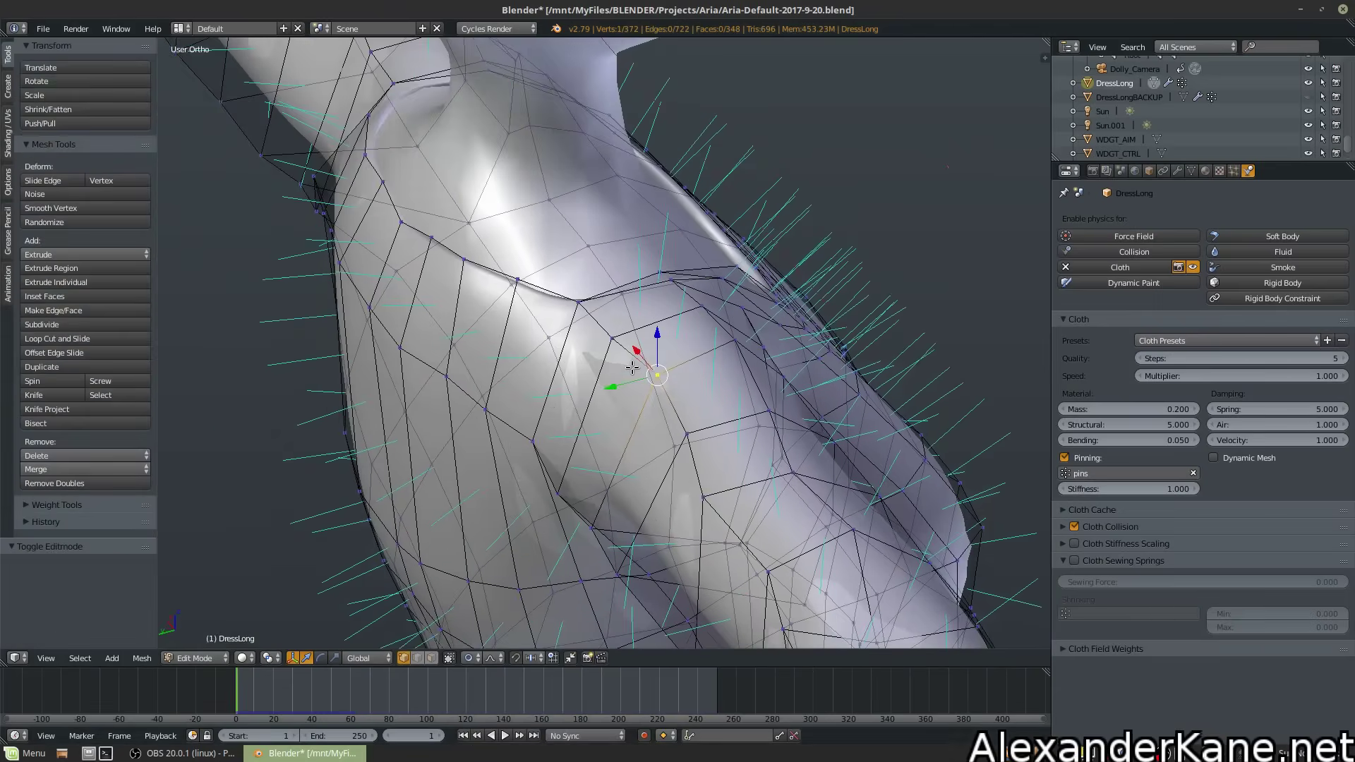
pyautogui.press('g')
pyautogui.press('y')
pyautogui.scroll(3, 696, 364)
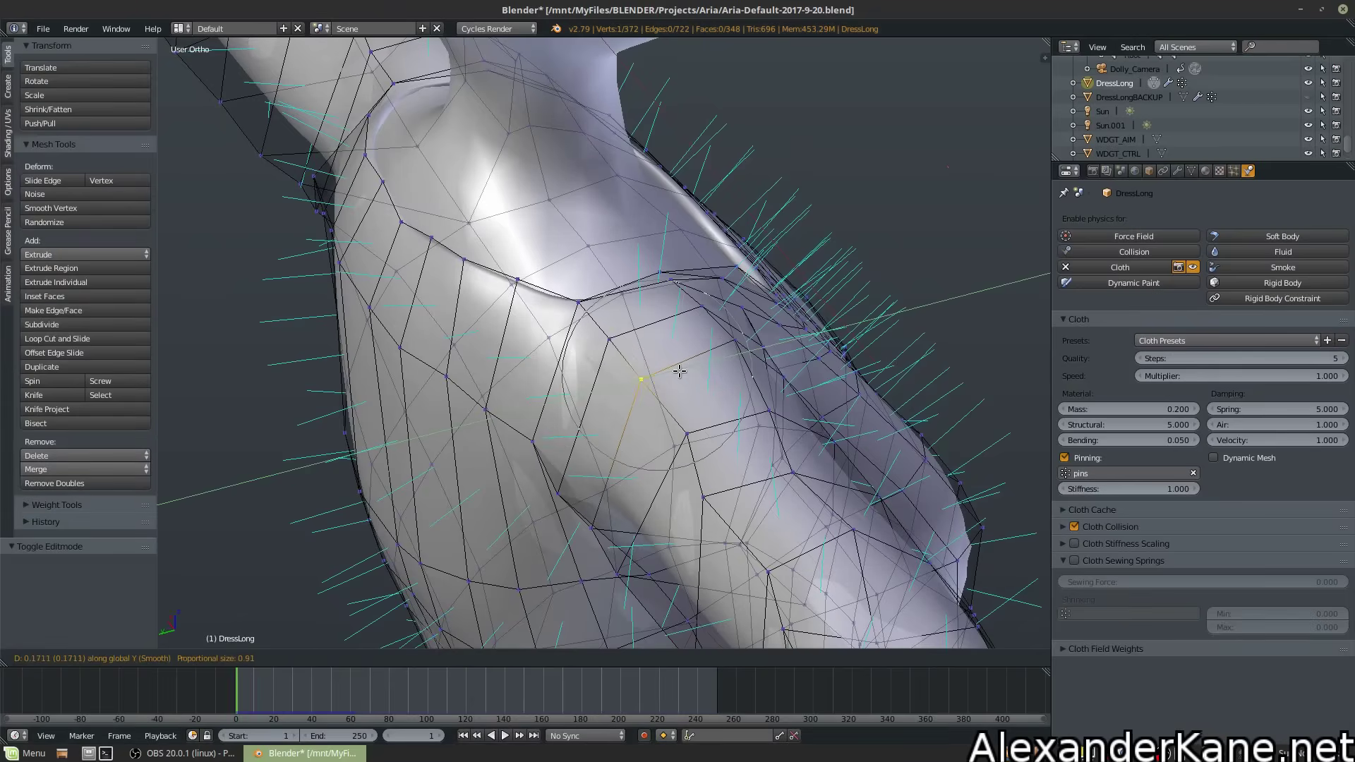
pyautogui.click(679, 371)
pyautogui.press('g')
pyautogui.press('z')
pyautogui.scroll(-1, 679, 370)
pyautogui.click(675, 362)
# Move the dress vertex behind the character's left shoulder about -0.028 along X and 0.13 along Y with proportional editing
pyautogui.moveTo(494, 316); pyautogui.dragTo(626, 341, button='middle')
pyautogui.rightClick(594, 314)
pyautogui.press('g')
pyautogui.press('x')
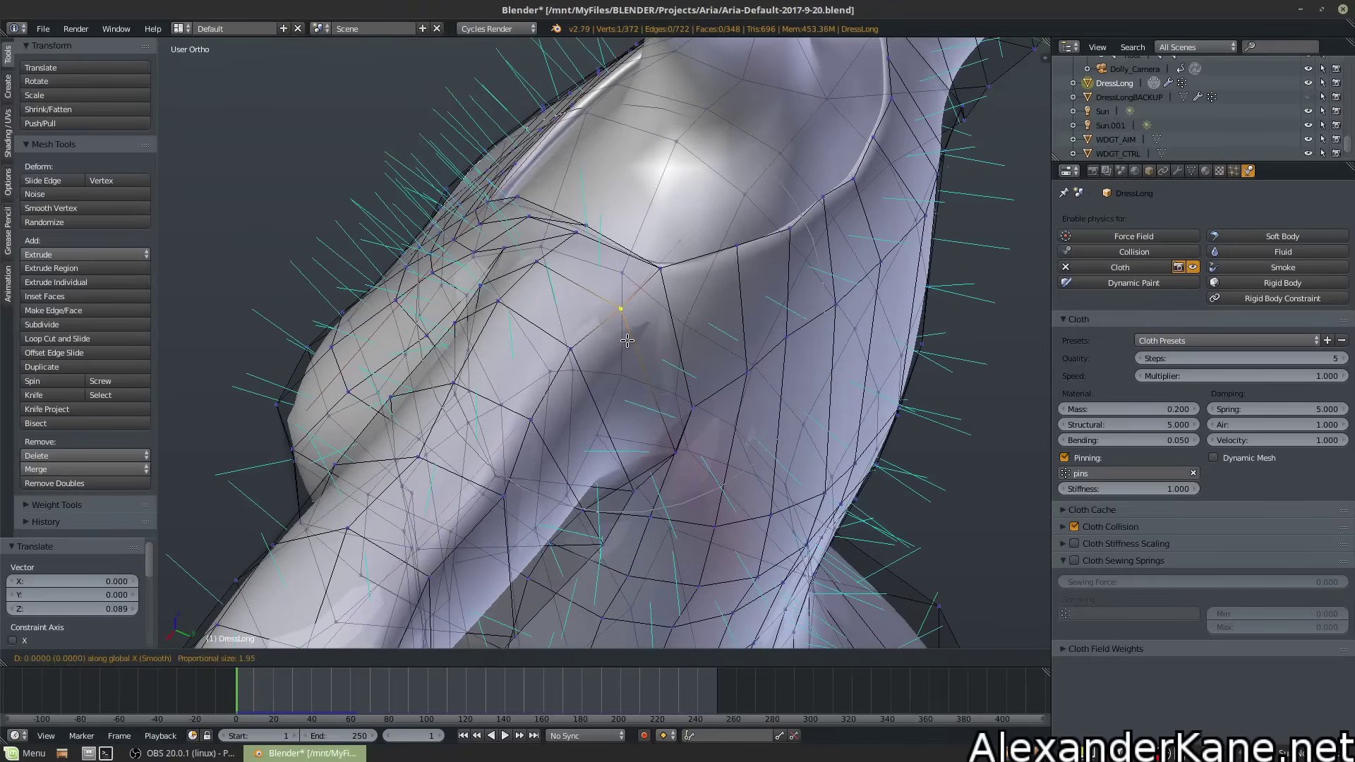
pyautogui.click(629, 342)
pyautogui.press('g')
pyautogui.press('y')
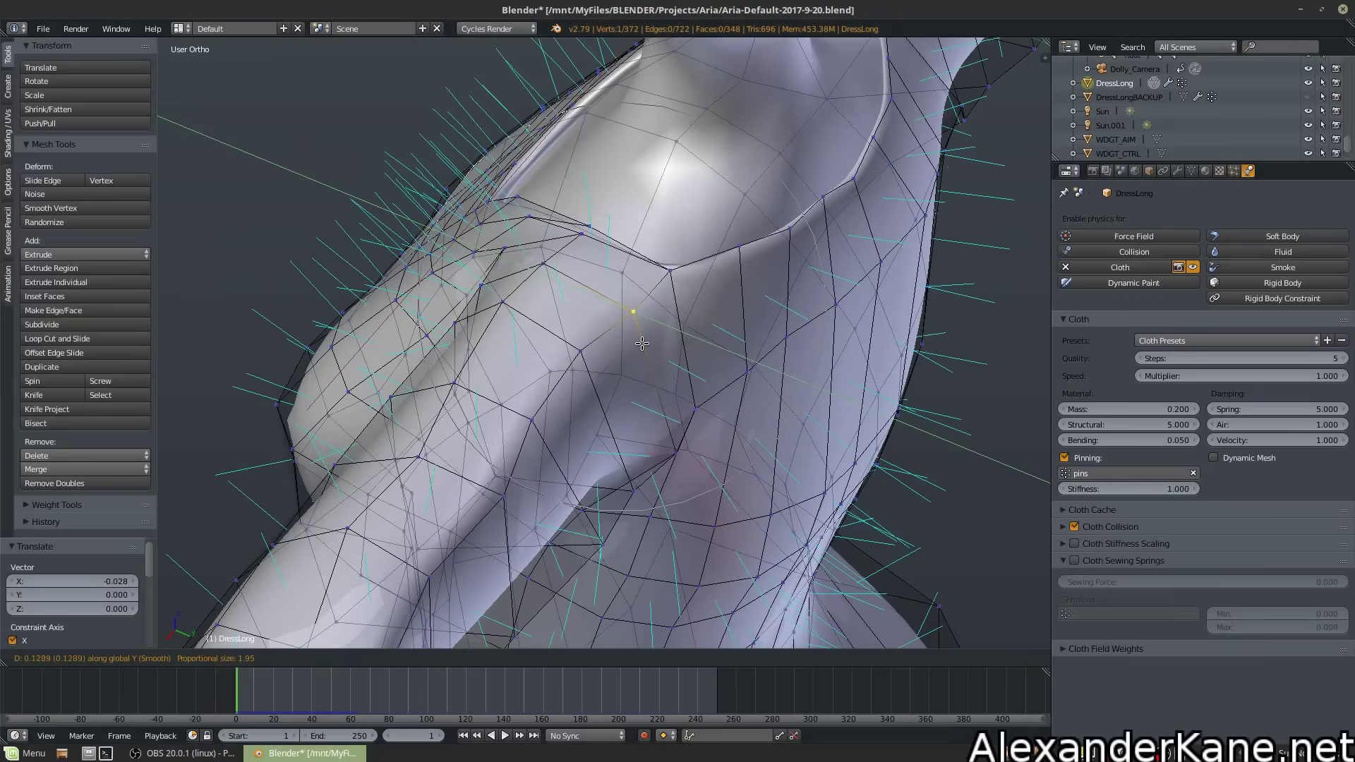
pyautogui.click(644, 348)
# Raise the same left shoulder vertex about 0.073 along Z and return to Object Mode to view the front
pyautogui.moveTo(656, 347); pyautogui.dragTo(627, 376, button='middle')
pyautogui.press('g')
pyautogui.press('z')
pyautogui.click(628, 362)
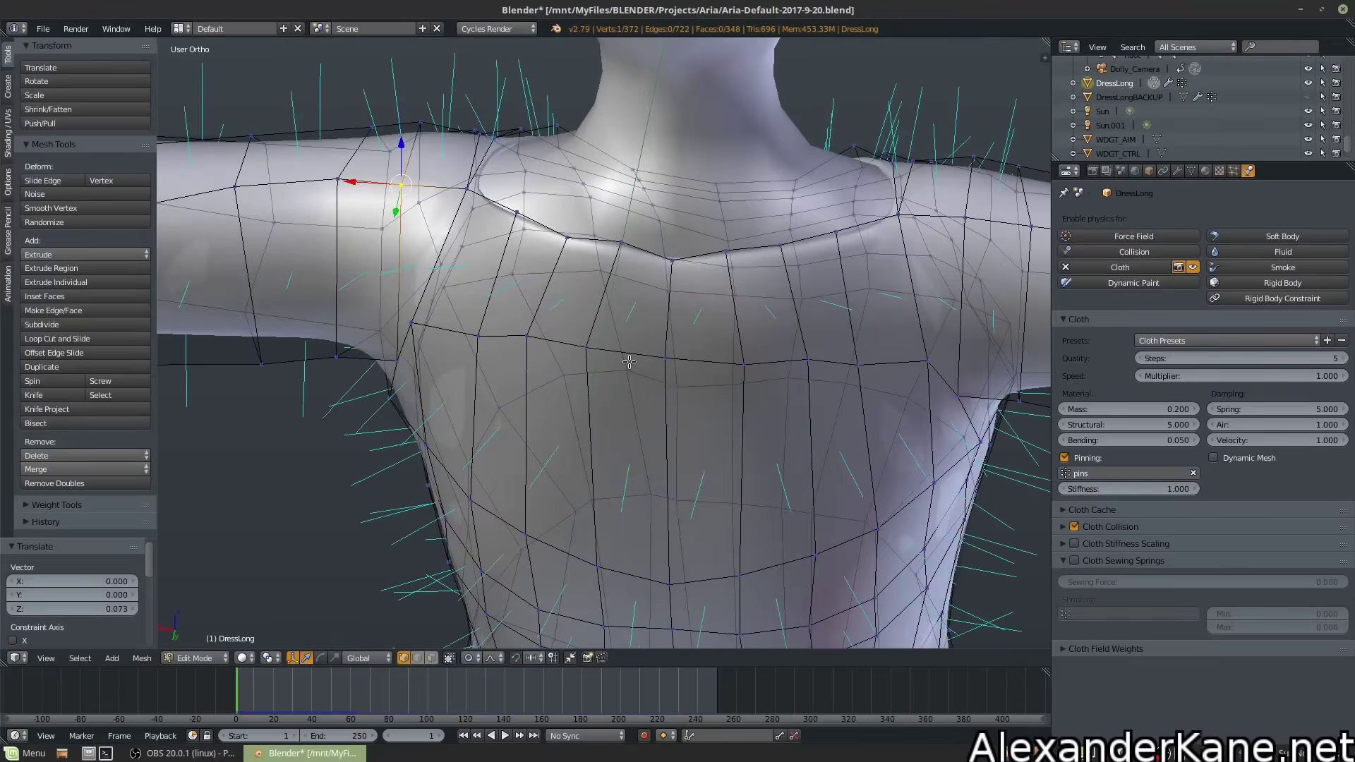
pyautogui.scroll(-4, 629, 362)
pyautogui.press('Tab')
pyautogui.scroll(-3, 545, 356)
pyautogui.moveTo(495, 337); pyautogui.dragTo(569, 340, button='middle')
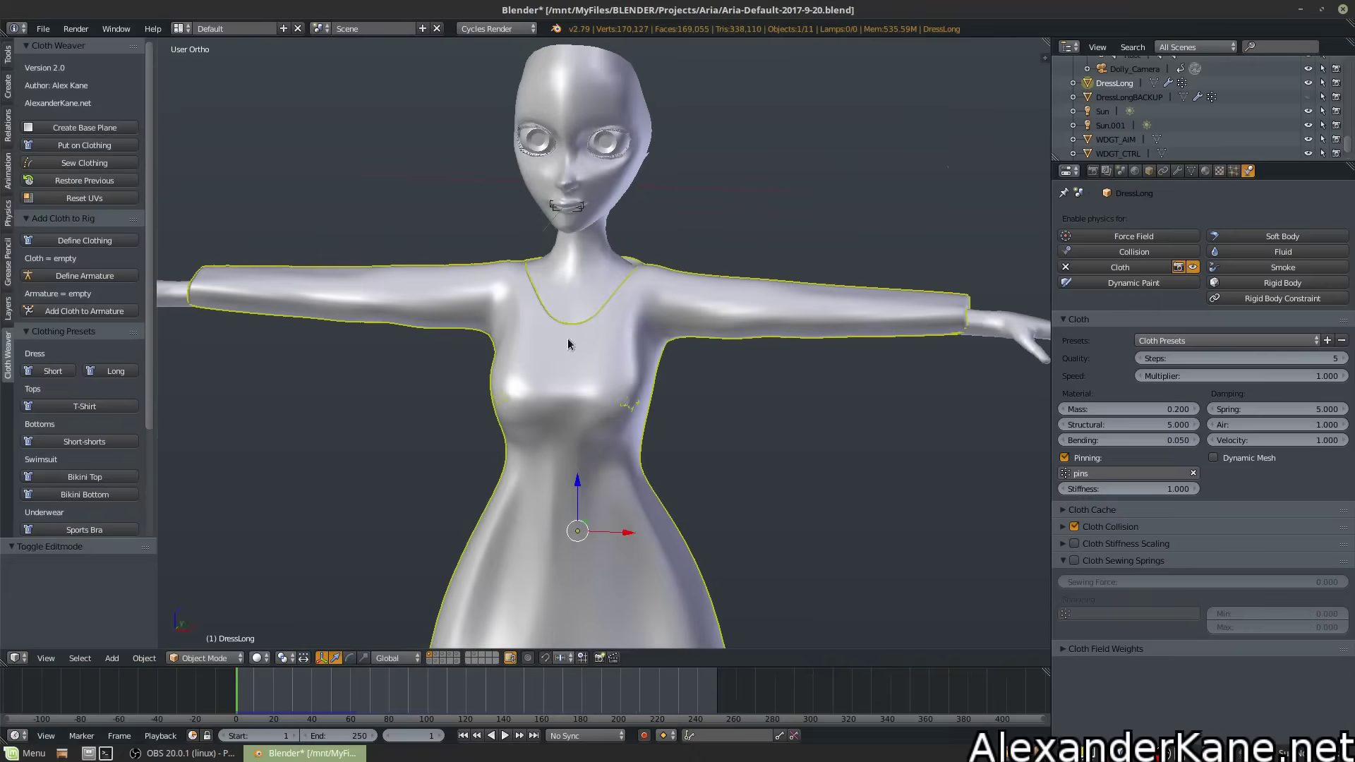
# Run the dress's cloth simulation to about frame 28 and examine the fit from the back and front
pyautogui.keyDown('shift'); pyautogui.moveTo(600, 448); pyautogui.dragTo(565, 314, button='middle'); pyautogui.keyUp('shift')
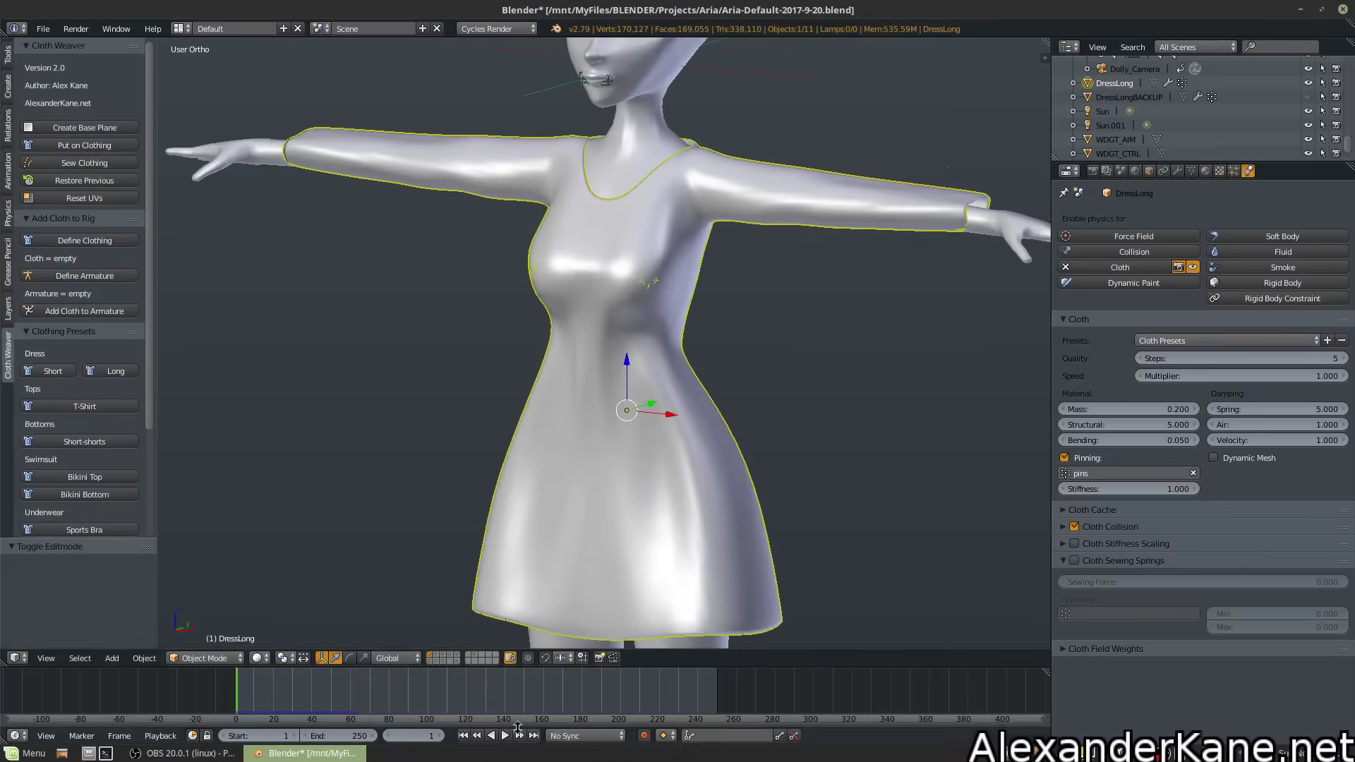
pyautogui.click(505, 735)
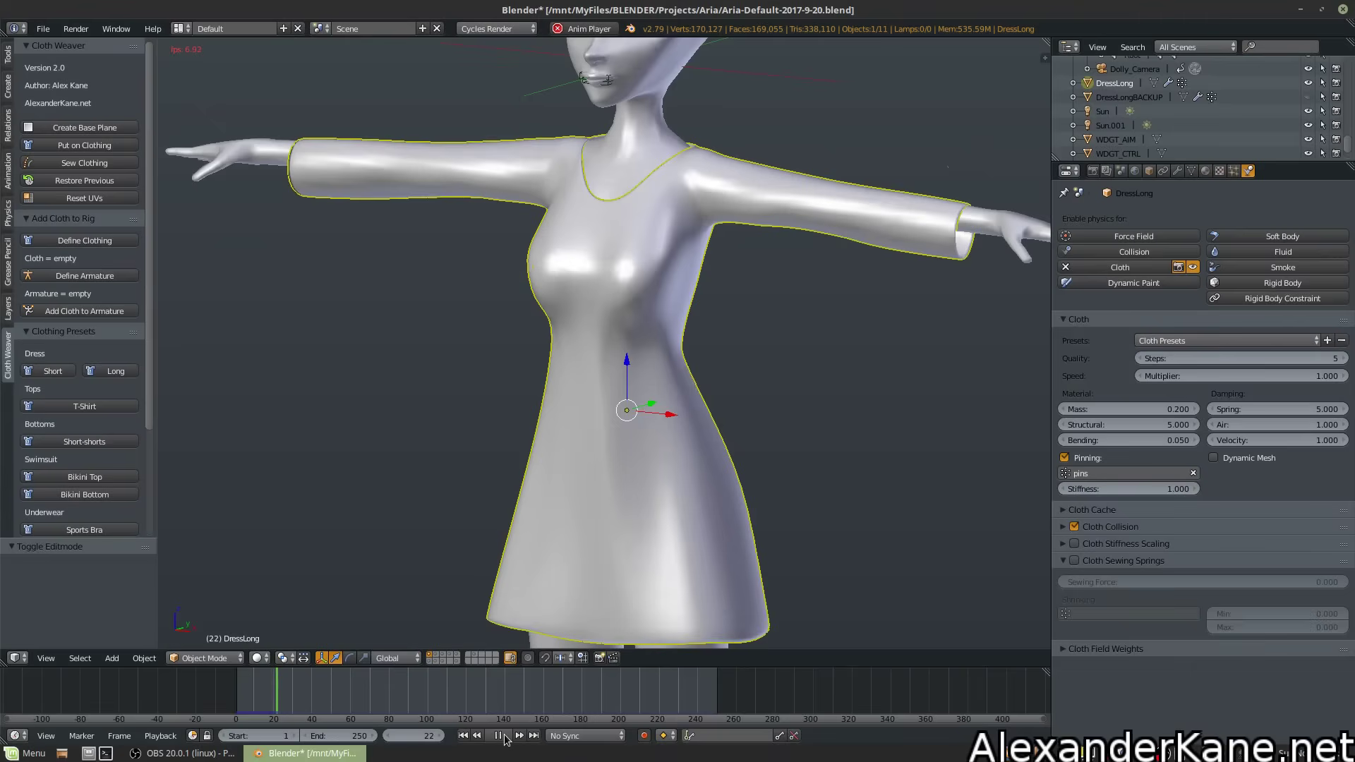
pyautogui.click(505, 738)
pyautogui.moveTo(777, 388); pyautogui.dragTo(519, 393, button='middle')
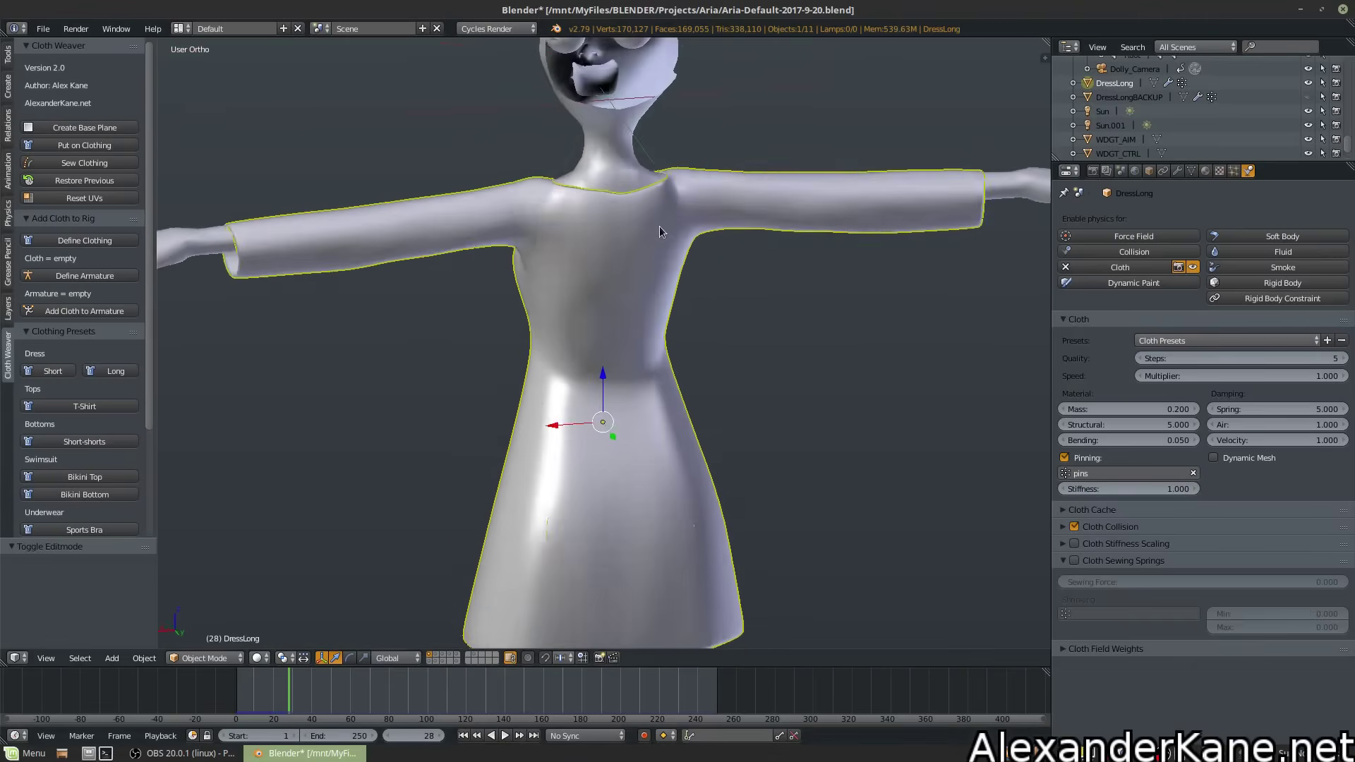
pyautogui.scroll(2, 662, 222)
pyautogui.moveTo(658, 177); pyautogui.dragTo(393, 353, button='middle')
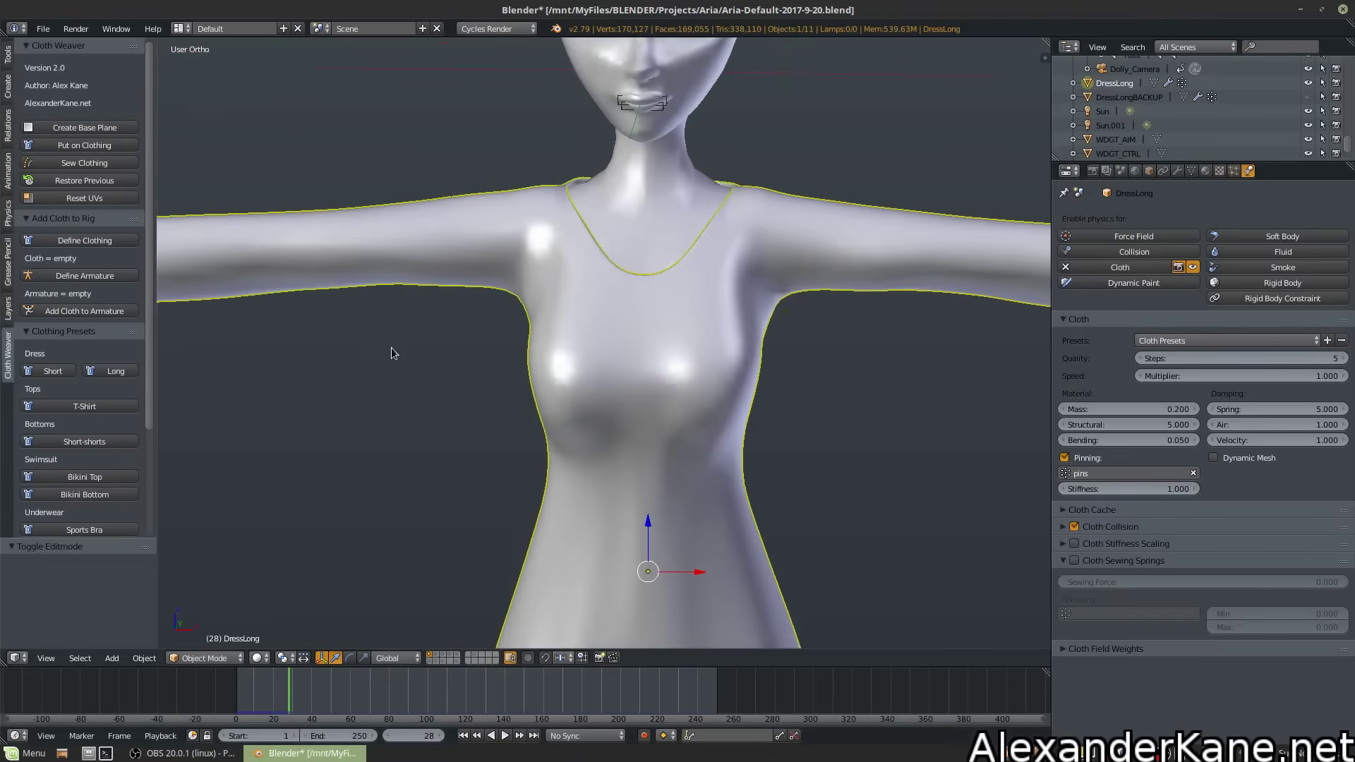
pyautogui.scroll(-4, 691, 406)
pyautogui.moveTo(697, 482); pyautogui.dragTo(744, 408, button='middle')
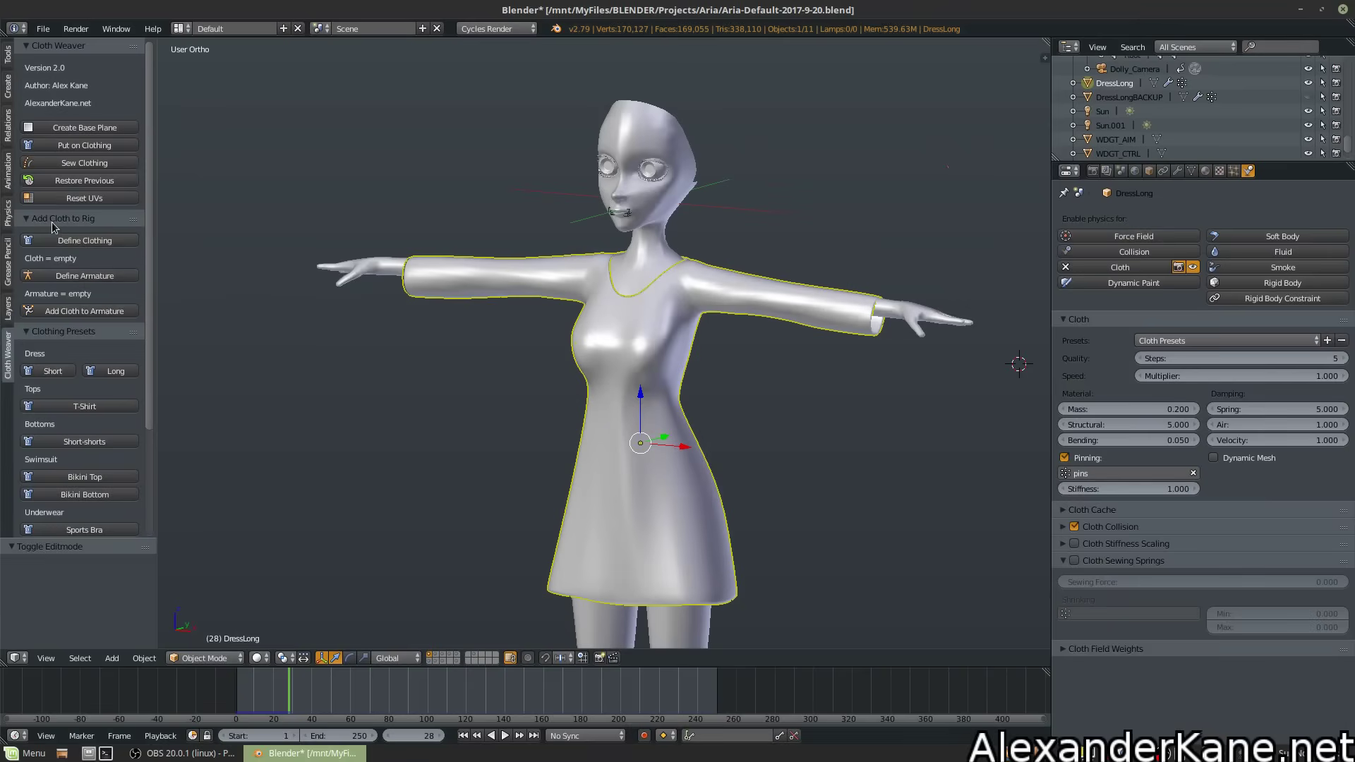
# Define DressLong as the clothing, reveal the rig's layer, and define the AriaMain rig as the armature from Object Mode
pyautogui.click(90, 242)
pyautogui.scroll(8, 1118, 136)
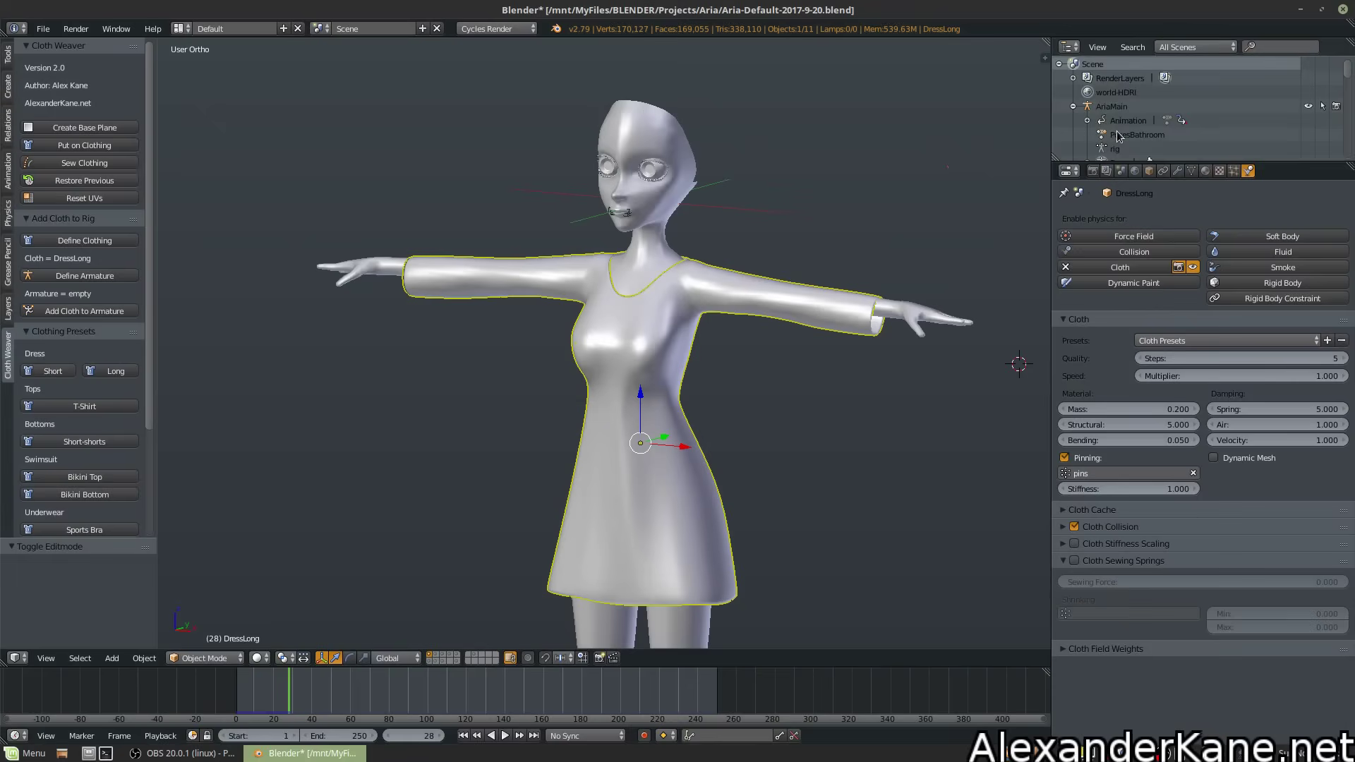
pyautogui.keyDown('shift'); pyautogui.click(457, 654); pyautogui.keyUp('shift')
pyautogui.rightClick(715, 325)
pyautogui.hotkey('ctrl', 'Tab')
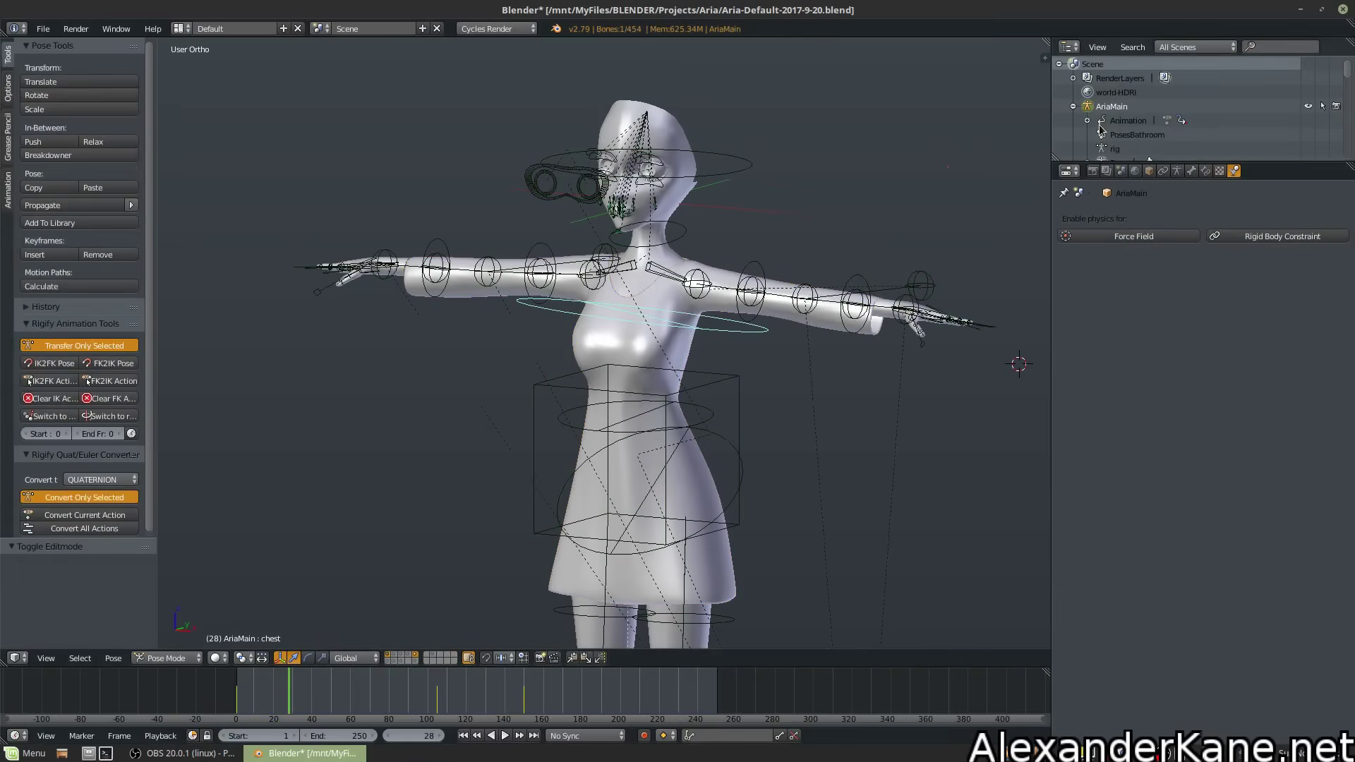
pyautogui.click(160, 656)
pyautogui.click(164, 642)
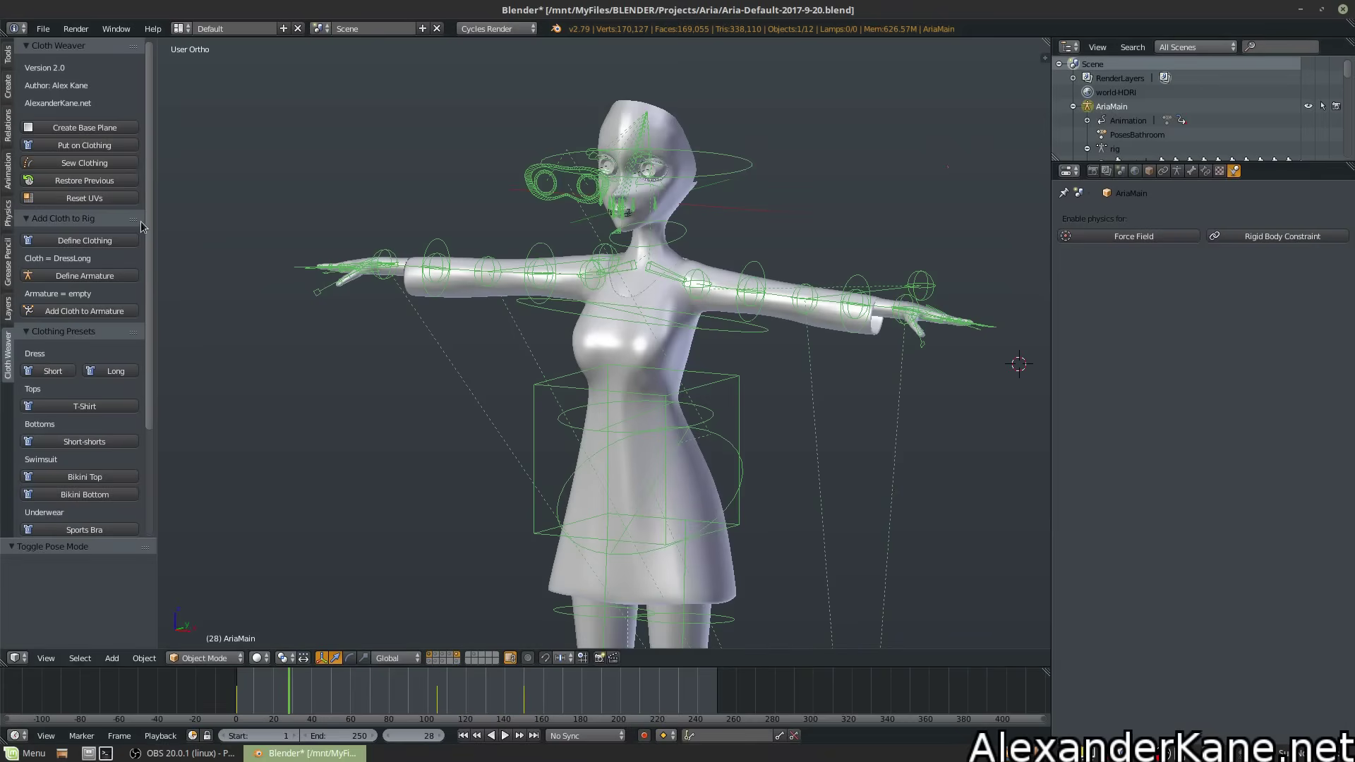
pyautogui.click(77, 276)
# Check the dress's vertex groups and modifiers, and add the cloth to the AriaMain armature with nothing selected
pyautogui.rightClick(621, 400)
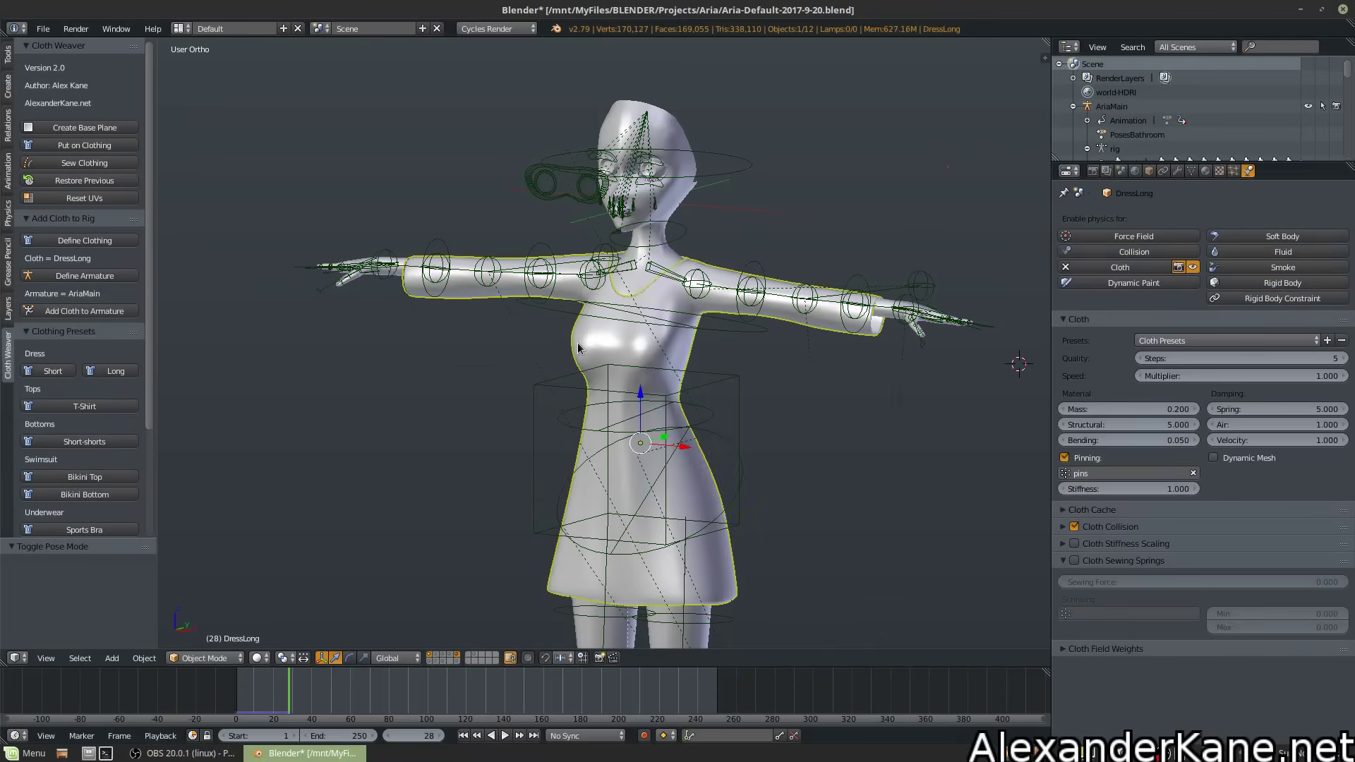
pyautogui.press('a')
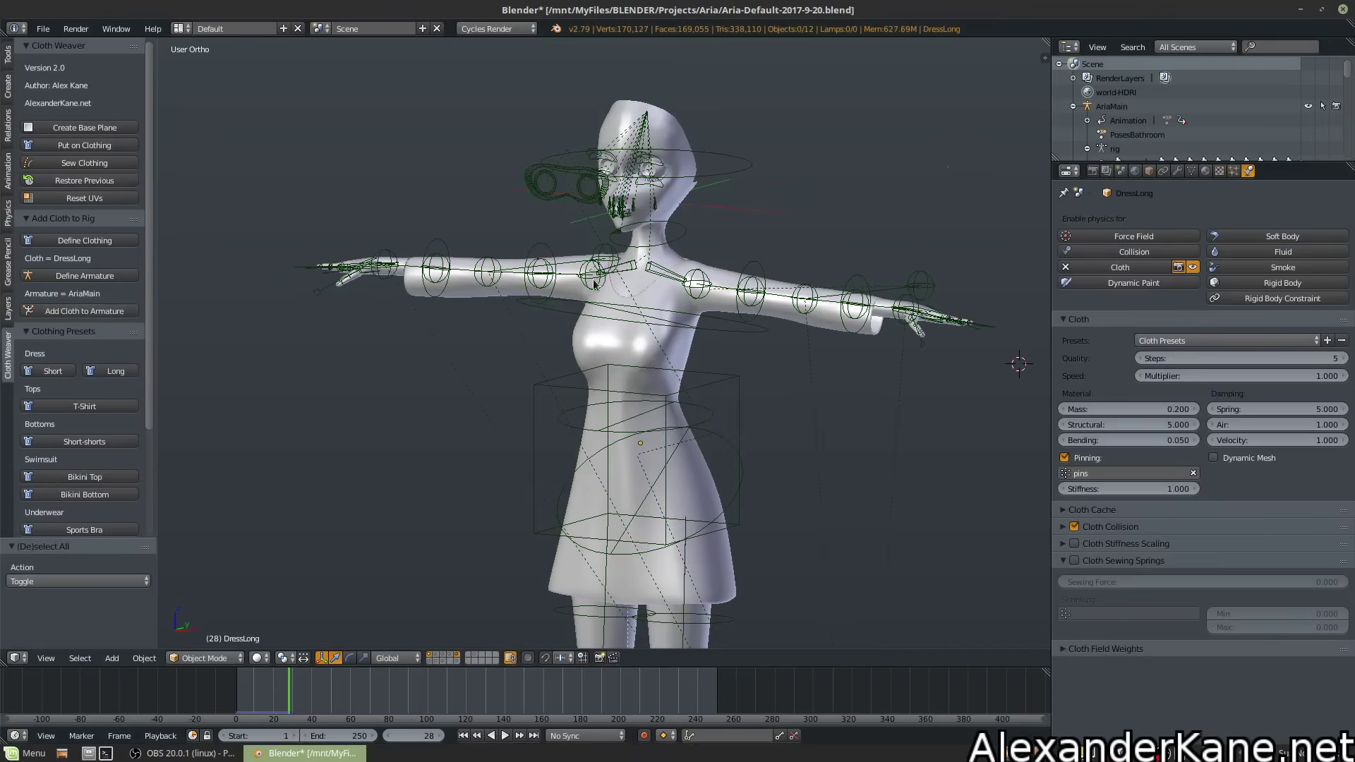
pyautogui.rightClick(577, 346)
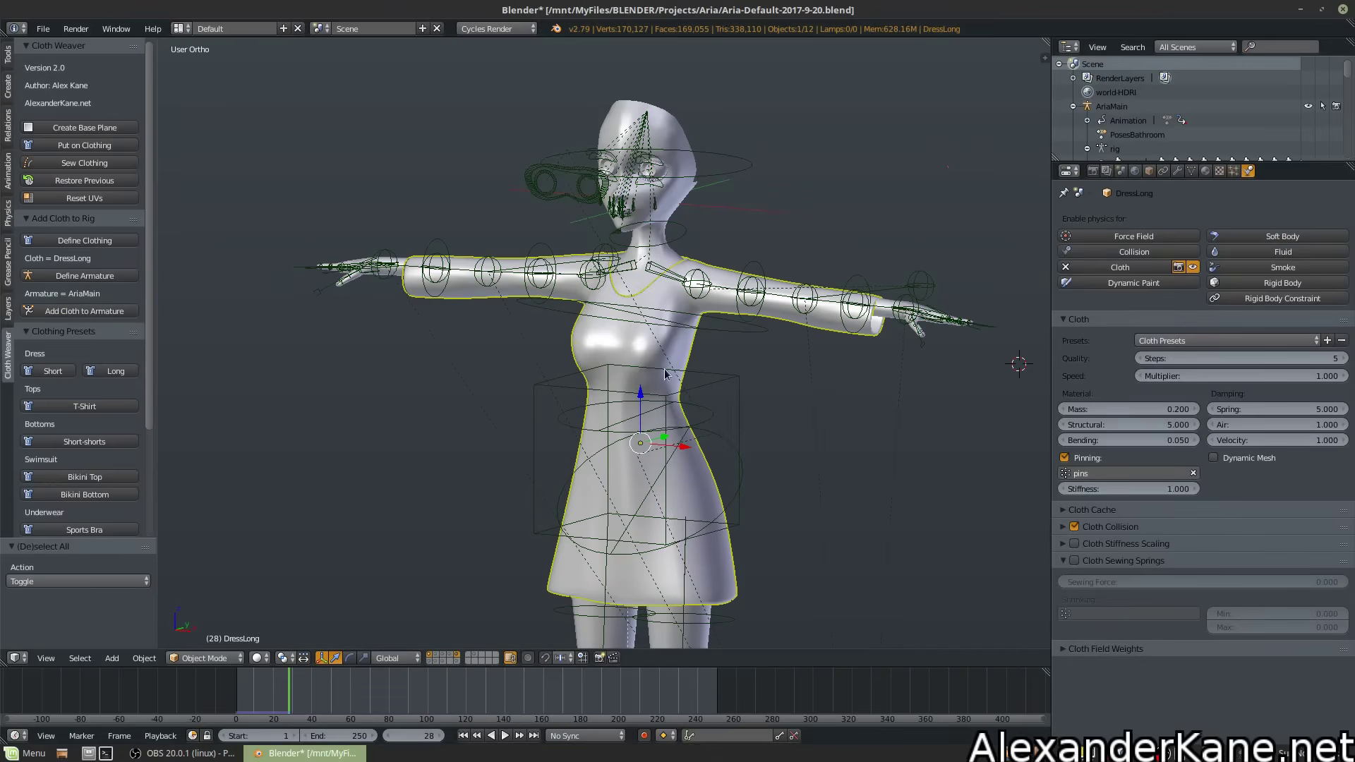
pyautogui.click(1192, 171)
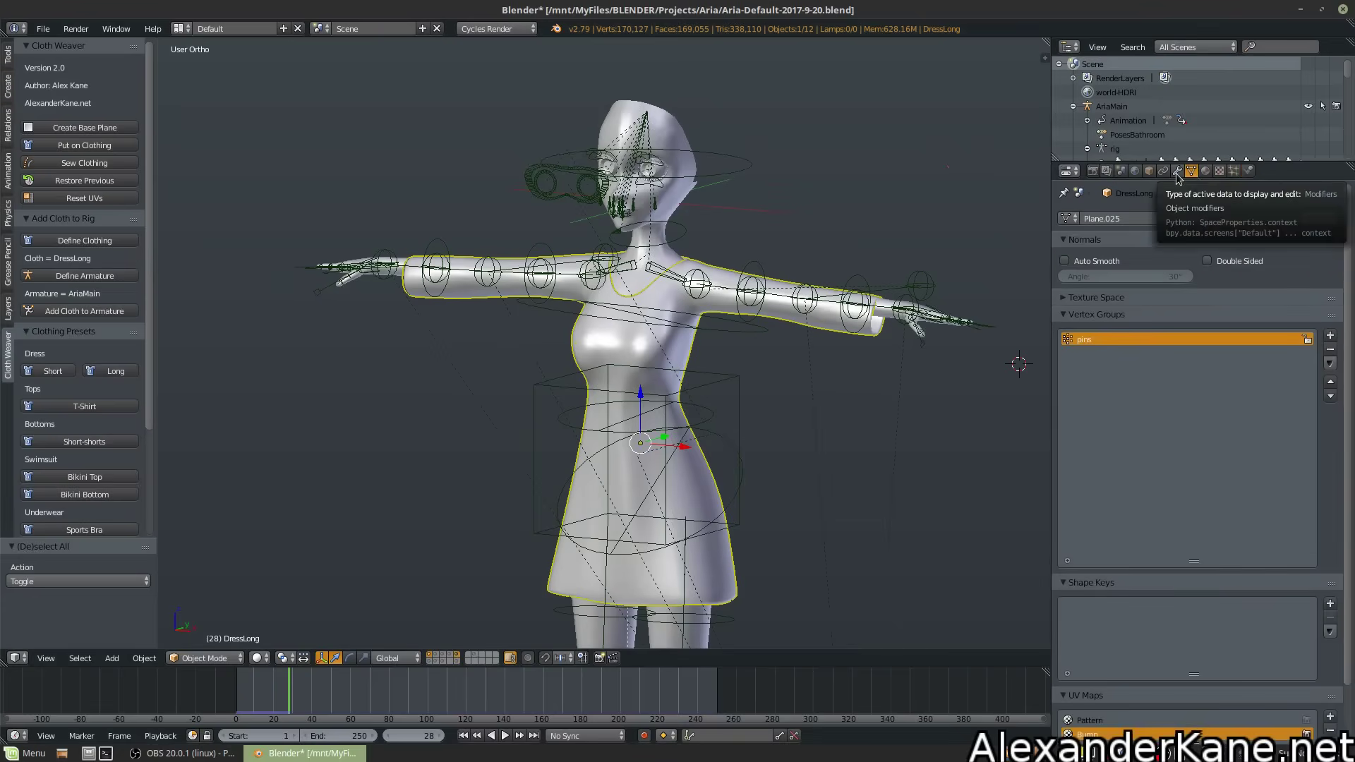
pyautogui.click(1177, 171)
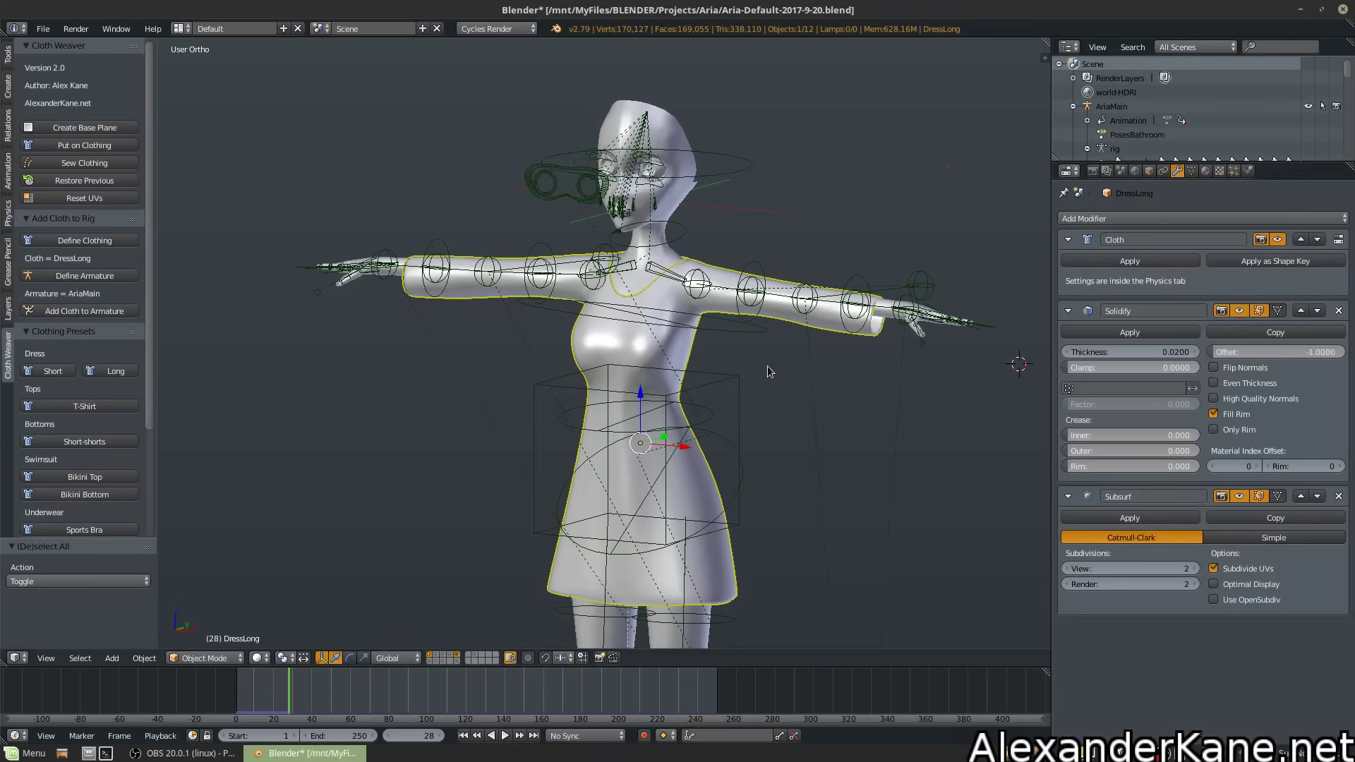
pyautogui.press('a')
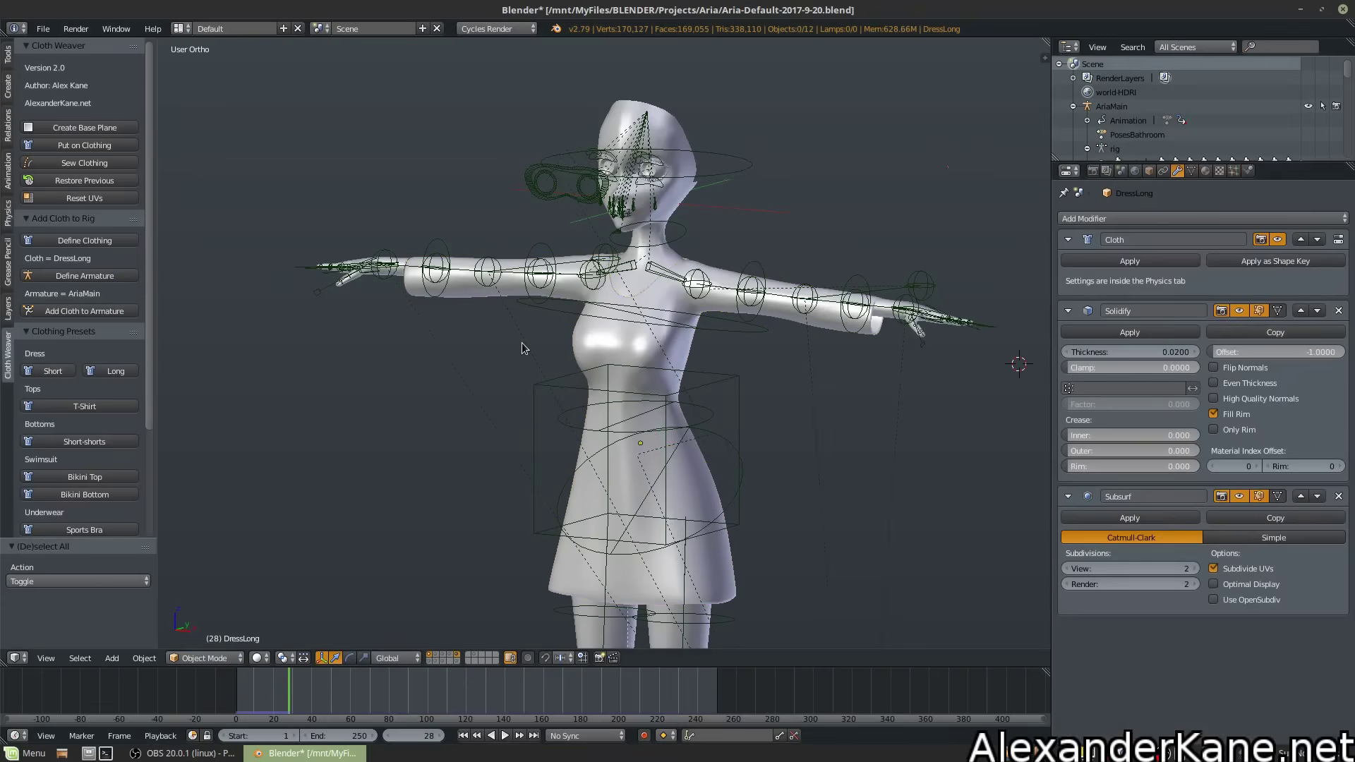
pyautogui.click(75, 313)
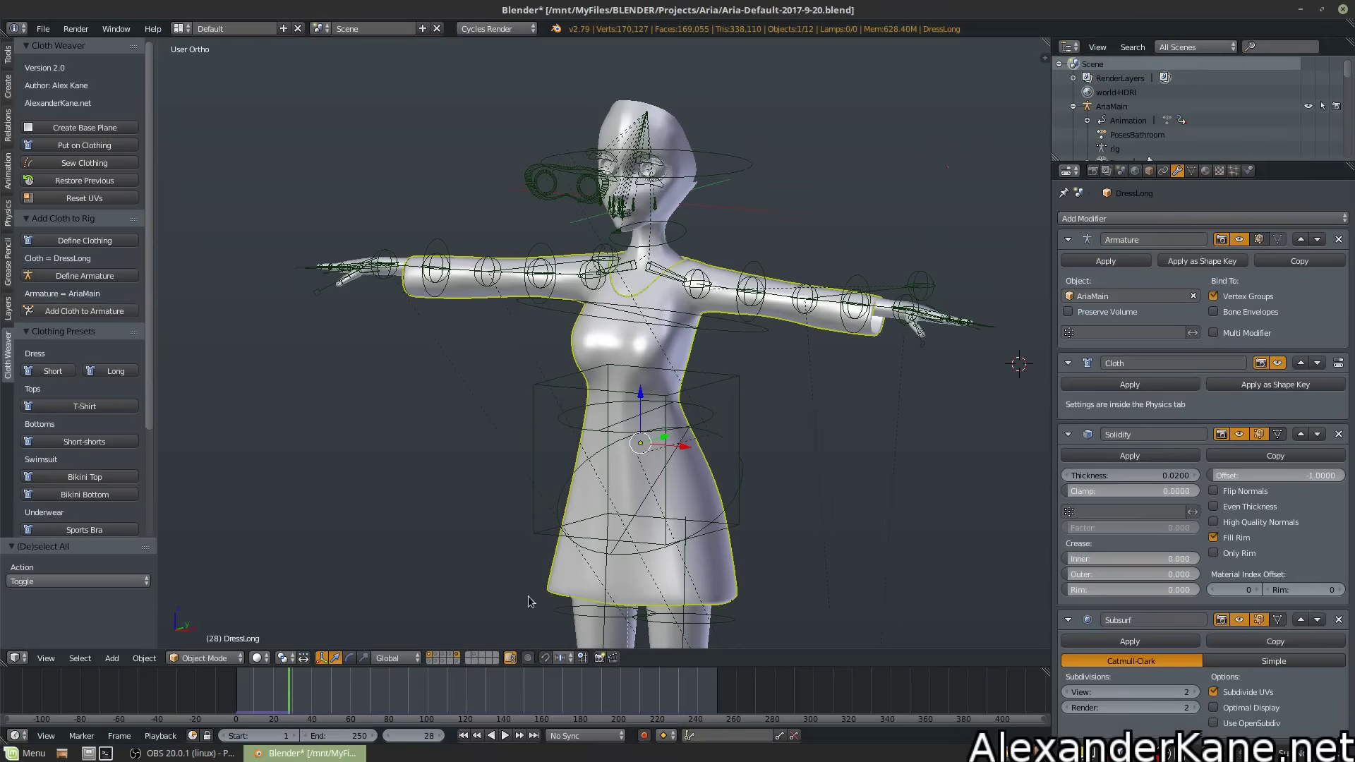
# Play the rigged dress's simulation from frame 1 for a short stretch and return to frame 1
pyautogui.click(462, 735)
pyautogui.click(502, 736)
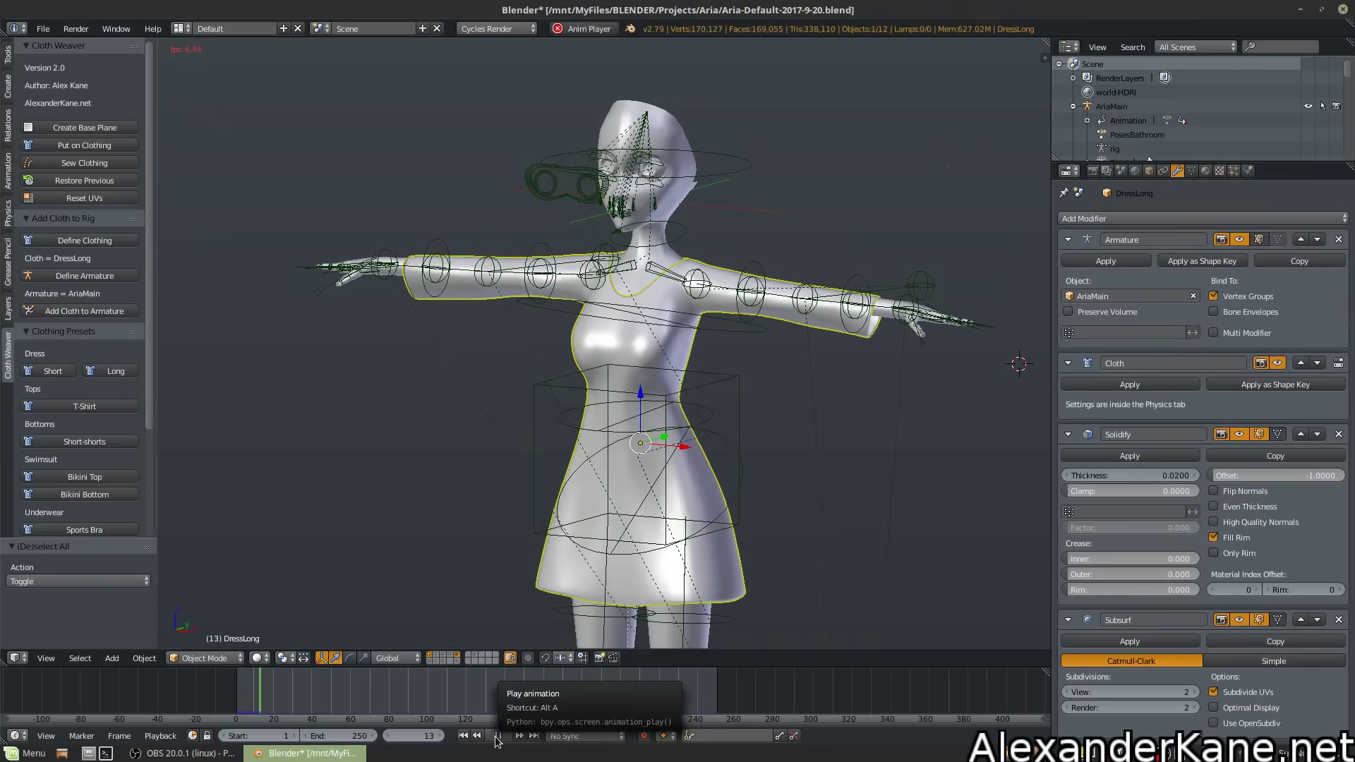
pyautogui.click(498, 736)
pyautogui.click(463, 735)
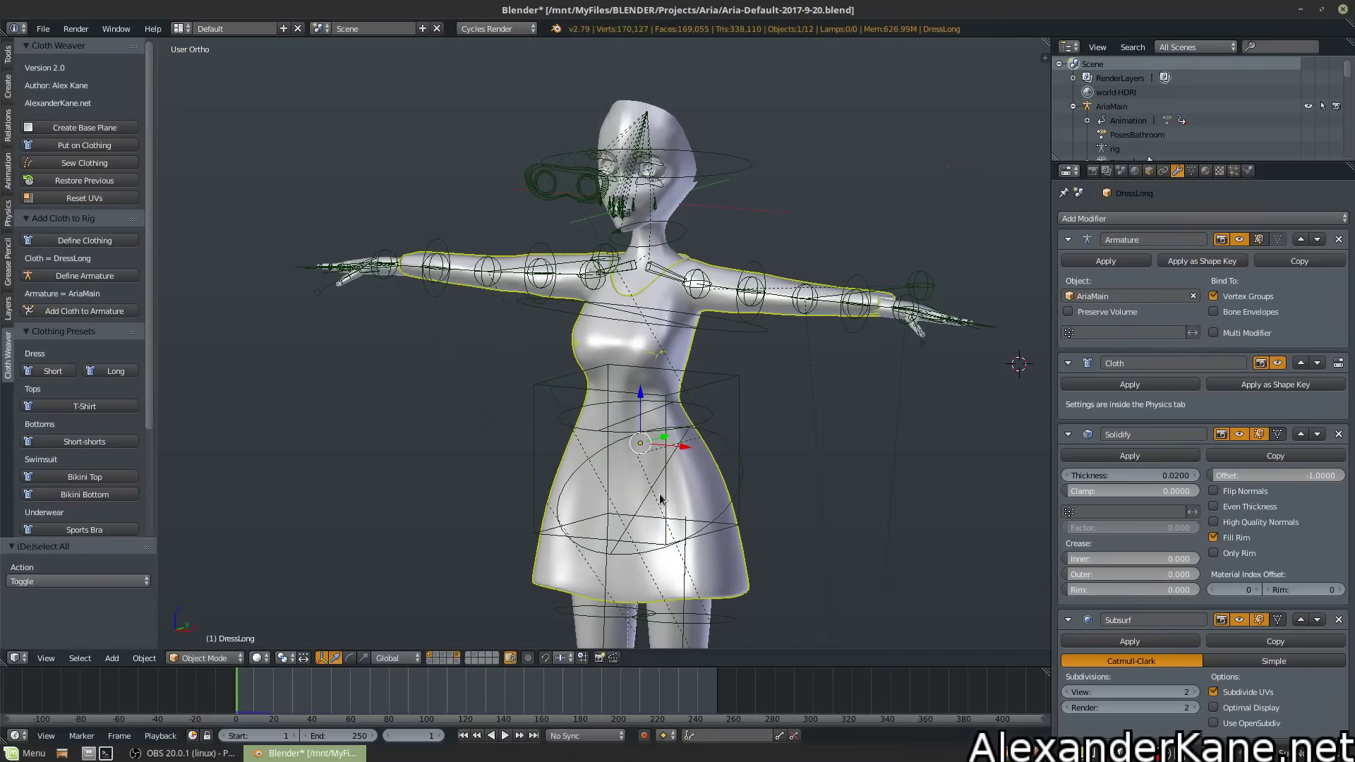
# Move the rig's torso control about -0.394 along X, -0.574 along Y and -1.988 along Z
pyautogui.rightClick(714, 379)
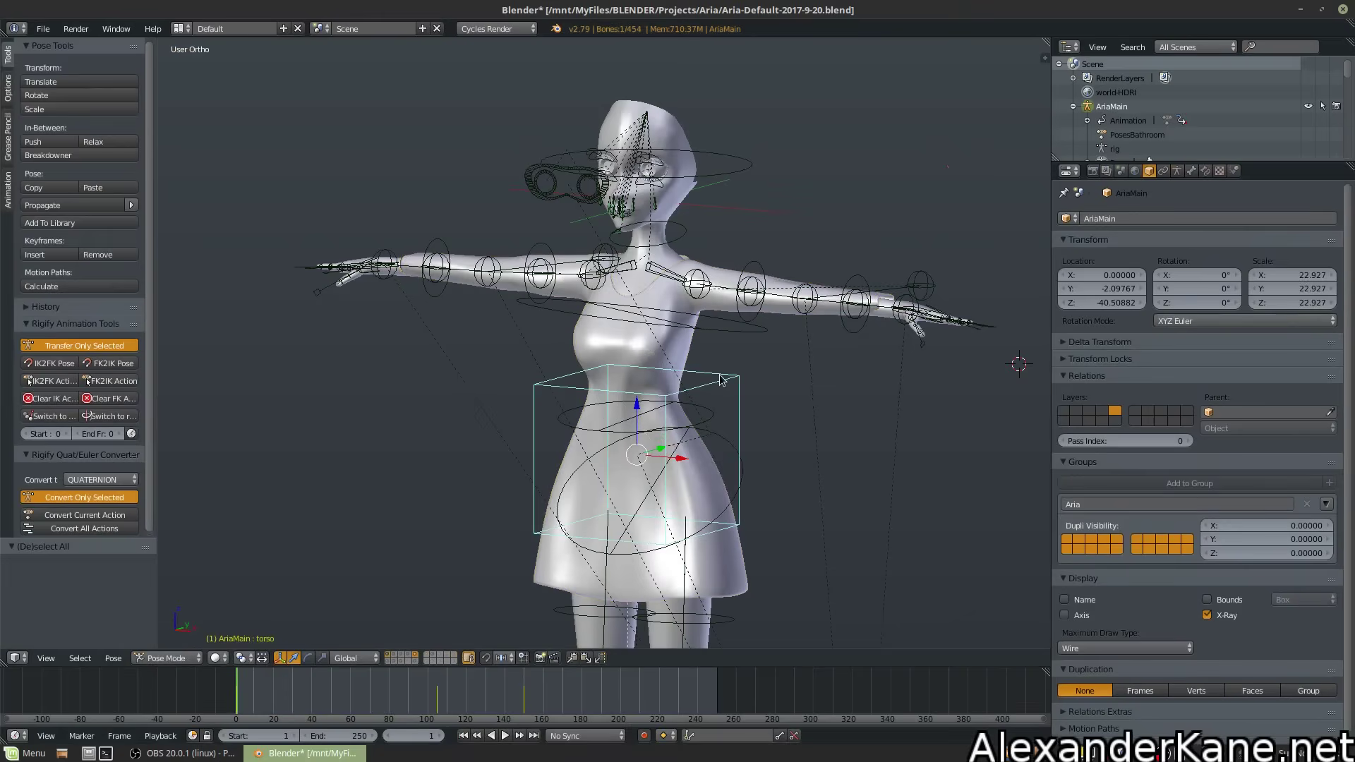
pyautogui.press('g')
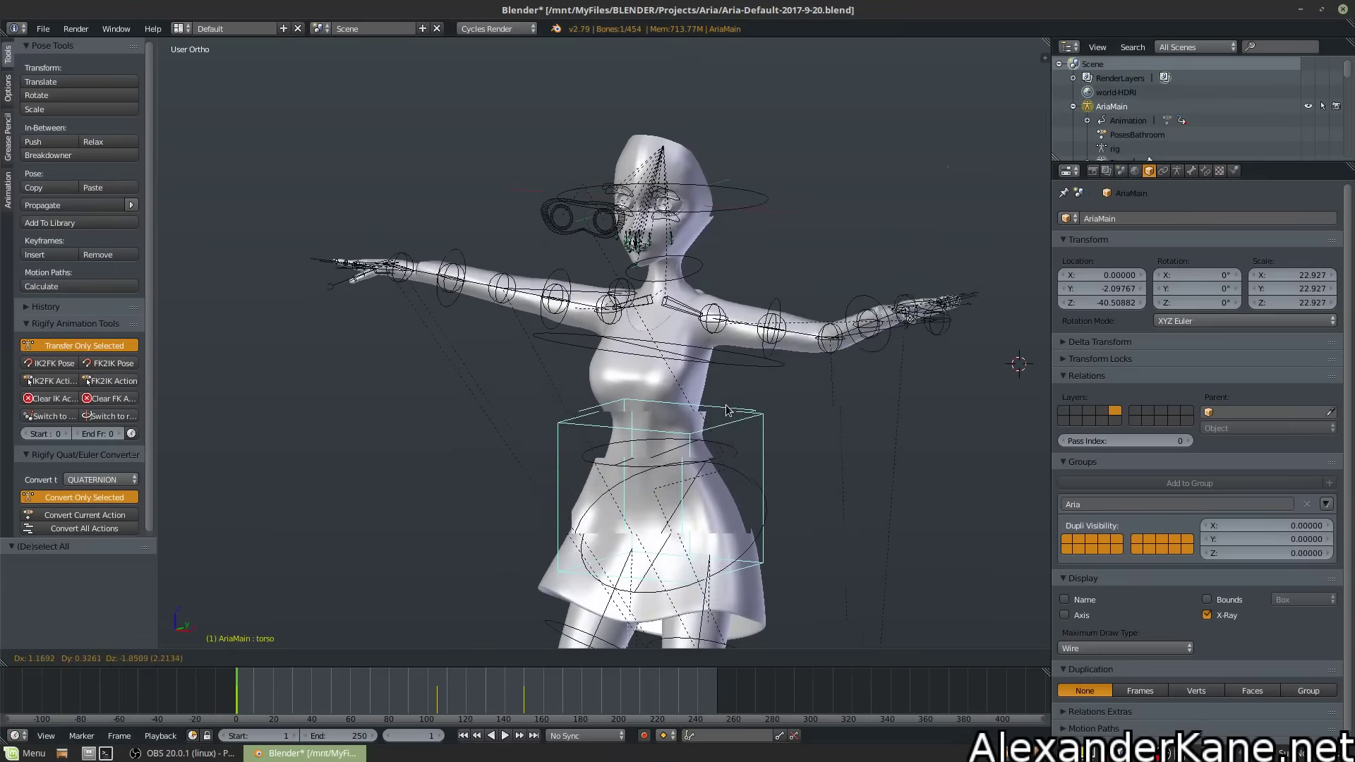
pyautogui.click(746, 477)
pyautogui.moveTo(745, 471); pyautogui.dragTo(762, 378, button='middle')
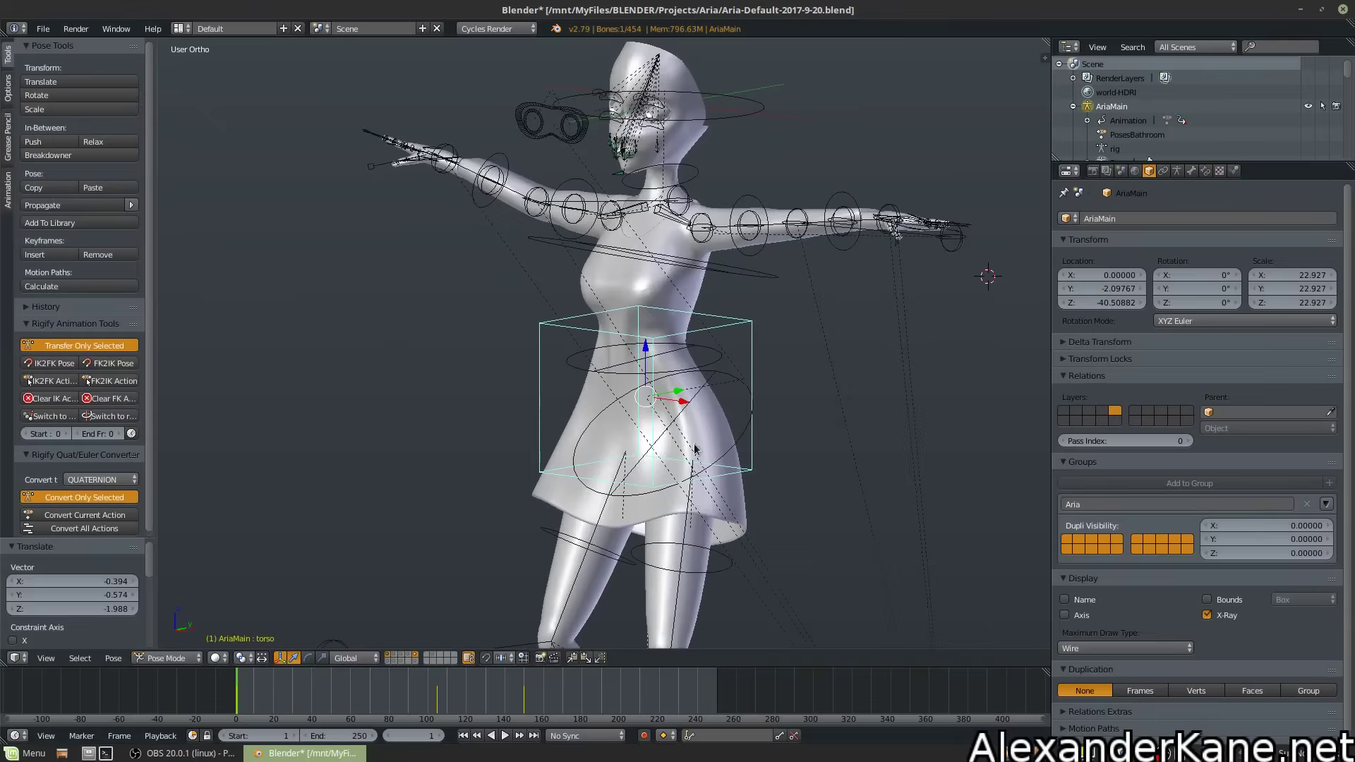
# Browse the modifiers available for the rigged dress and delete the dress from the scene
pyautogui.rightClick(718, 425)
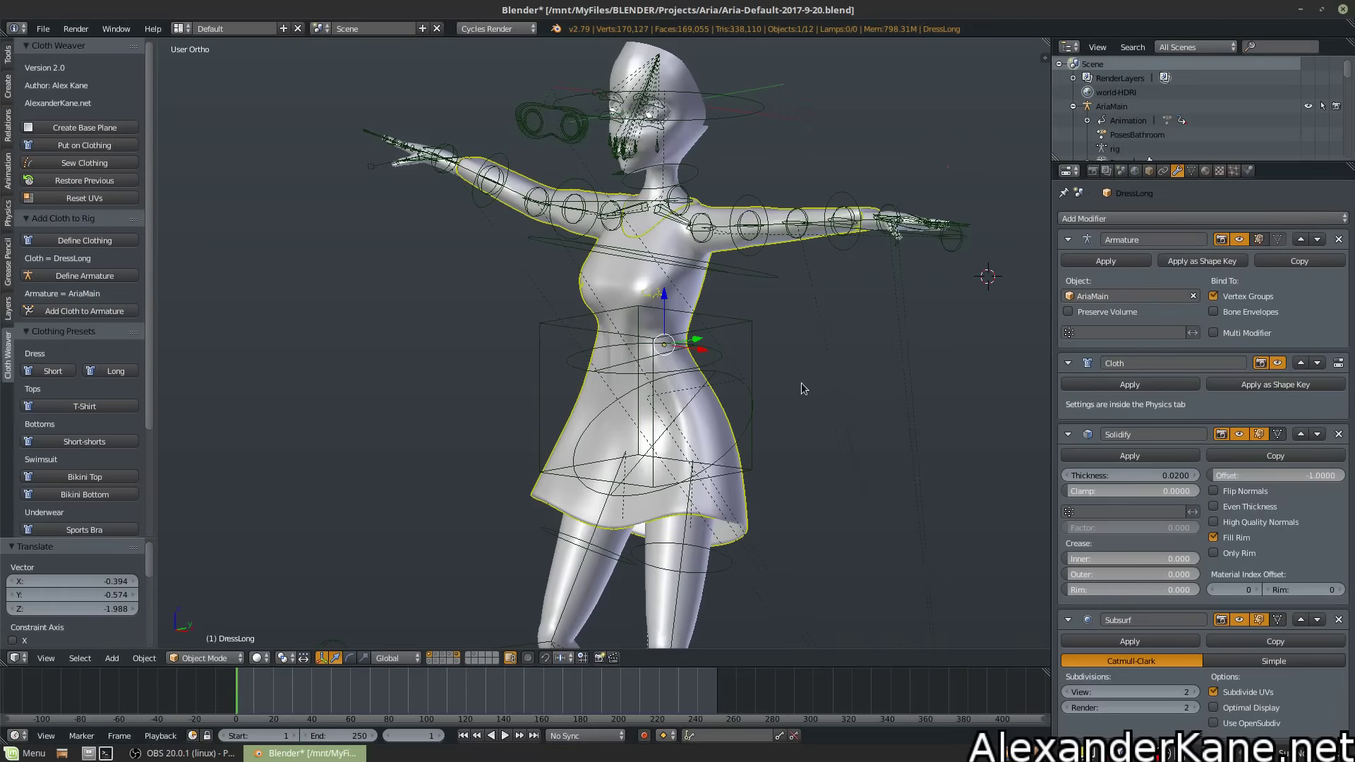
pyautogui.click(1135, 219)
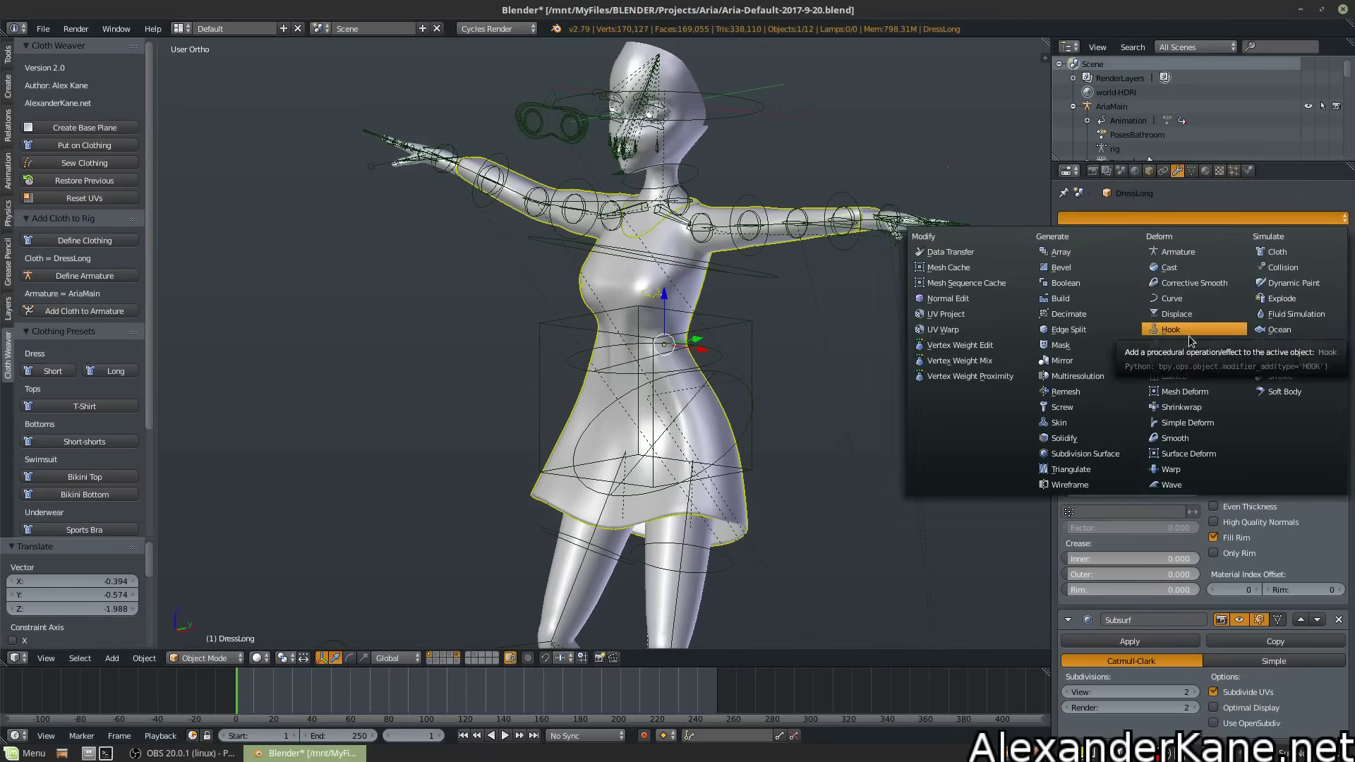
pyautogui.press('Delete')
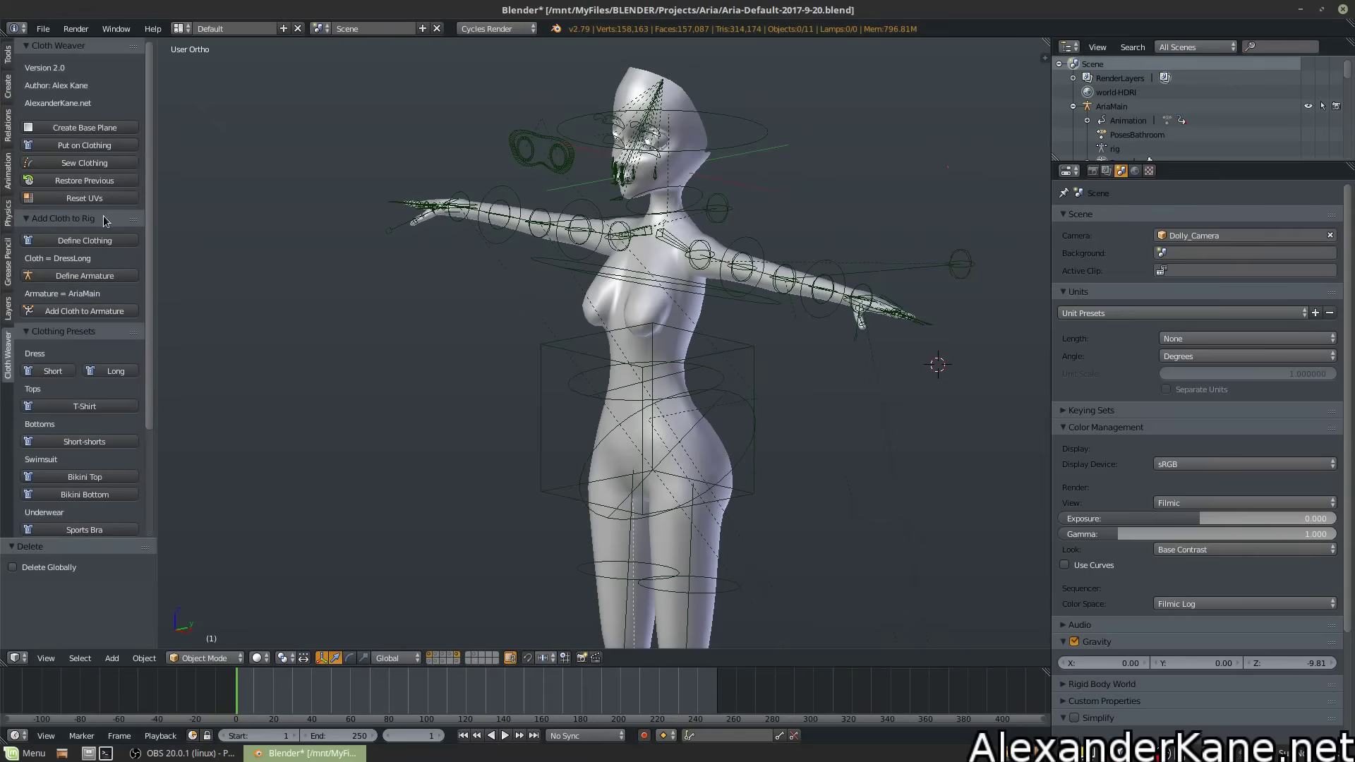
# Restore the previous unsewn dress and delete the restored DressLongBACKUP object
pyautogui.click(85, 181)
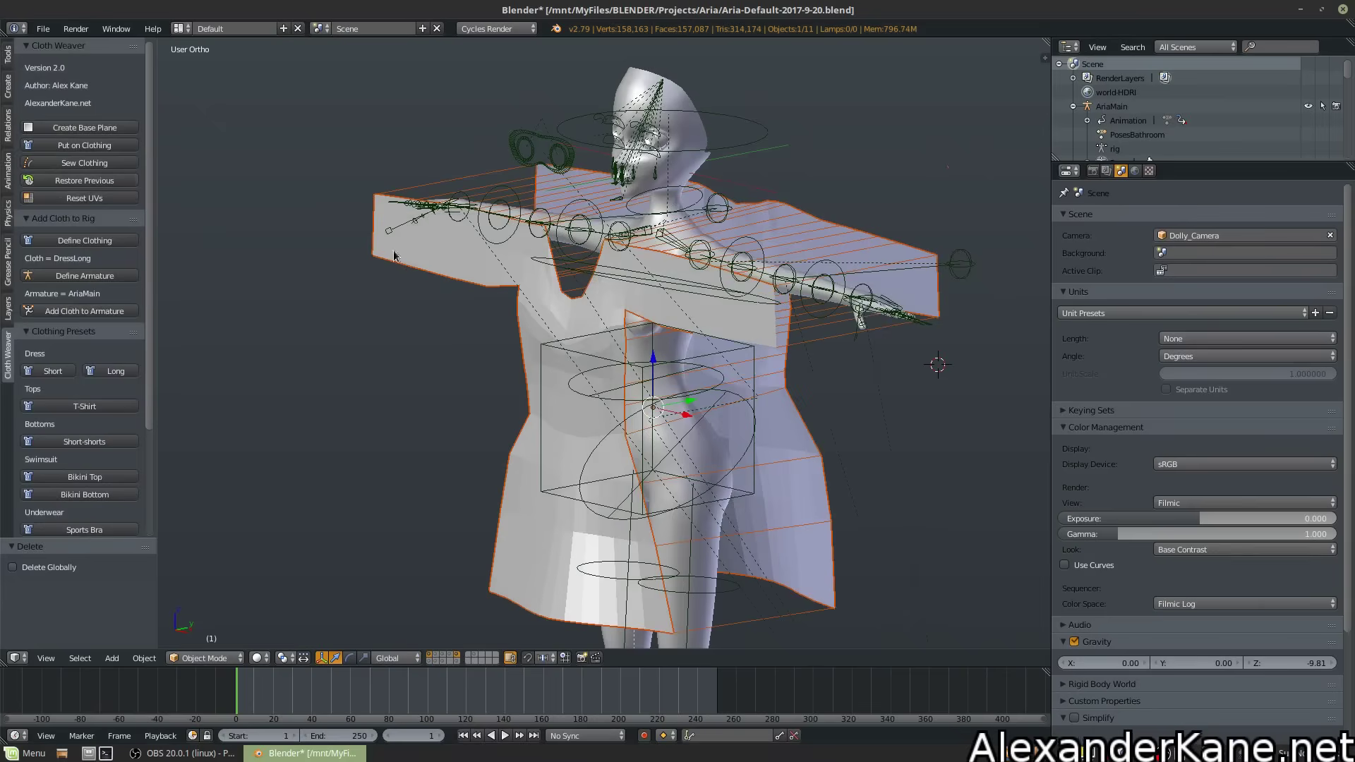
pyautogui.rightClick(561, 312)
pyautogui.moveTo(646, 293)
pyautogui.mouseDown(button='middle')
pyautogui.moveTo(488, 305)
pyautogui.moveTo(654, 297)
pyautogui.moveTo(568, 374)
pyautogui.moveTo(740, 526)
pyautogui.moveTo(626, 298)
pyautogui.mouseUp(button='middle')
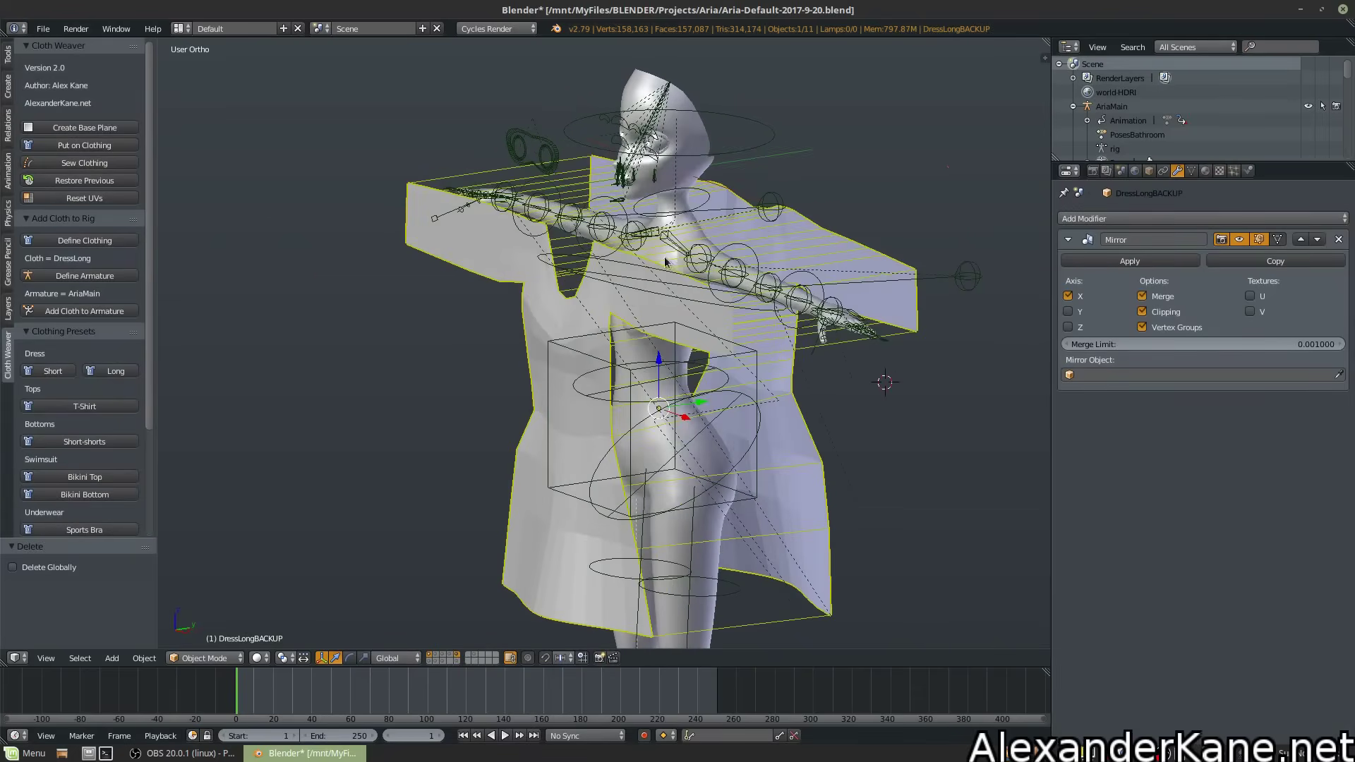
pyautogui.press('Delete')
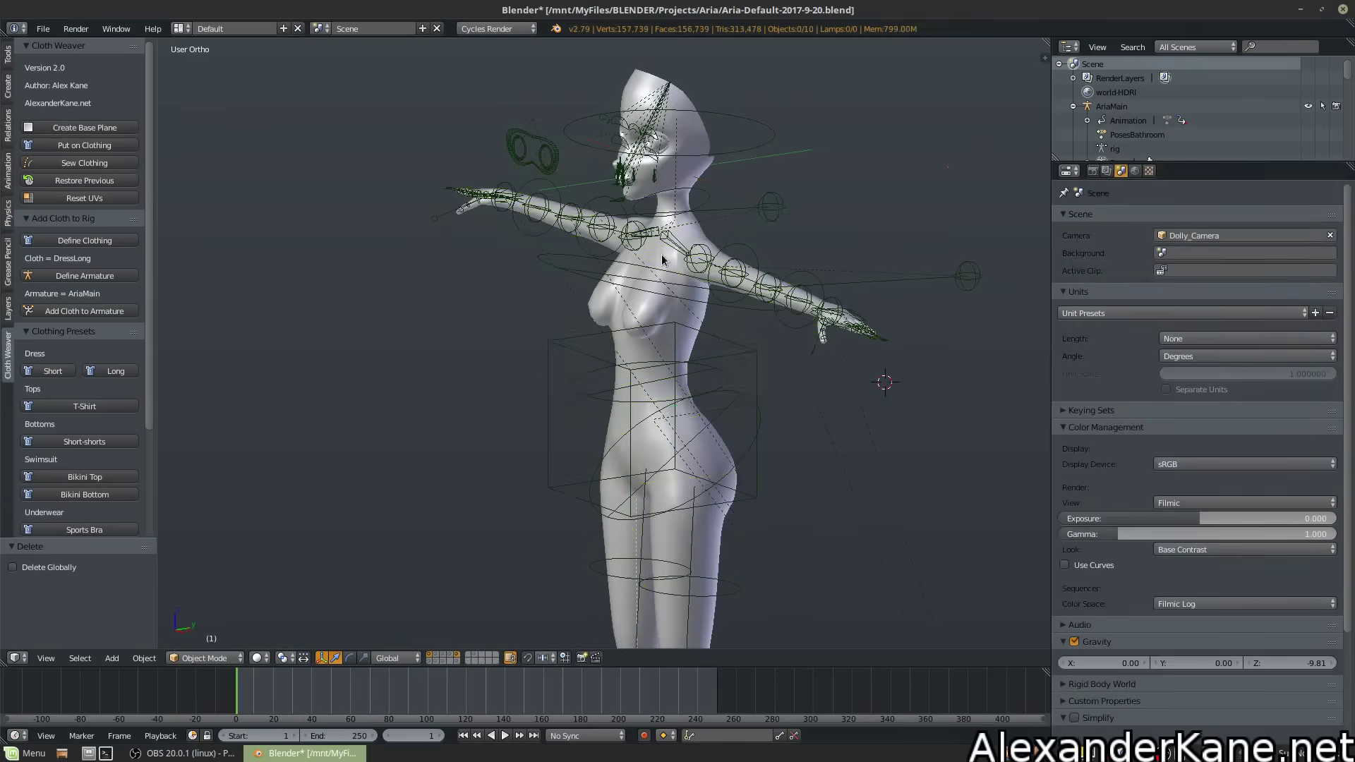
# Add the Towel clothing preset to the scene with the character's full body in view
pyautogui.moveTo(544, 387); pyautogui.dragTo(565, 374, button='middle')
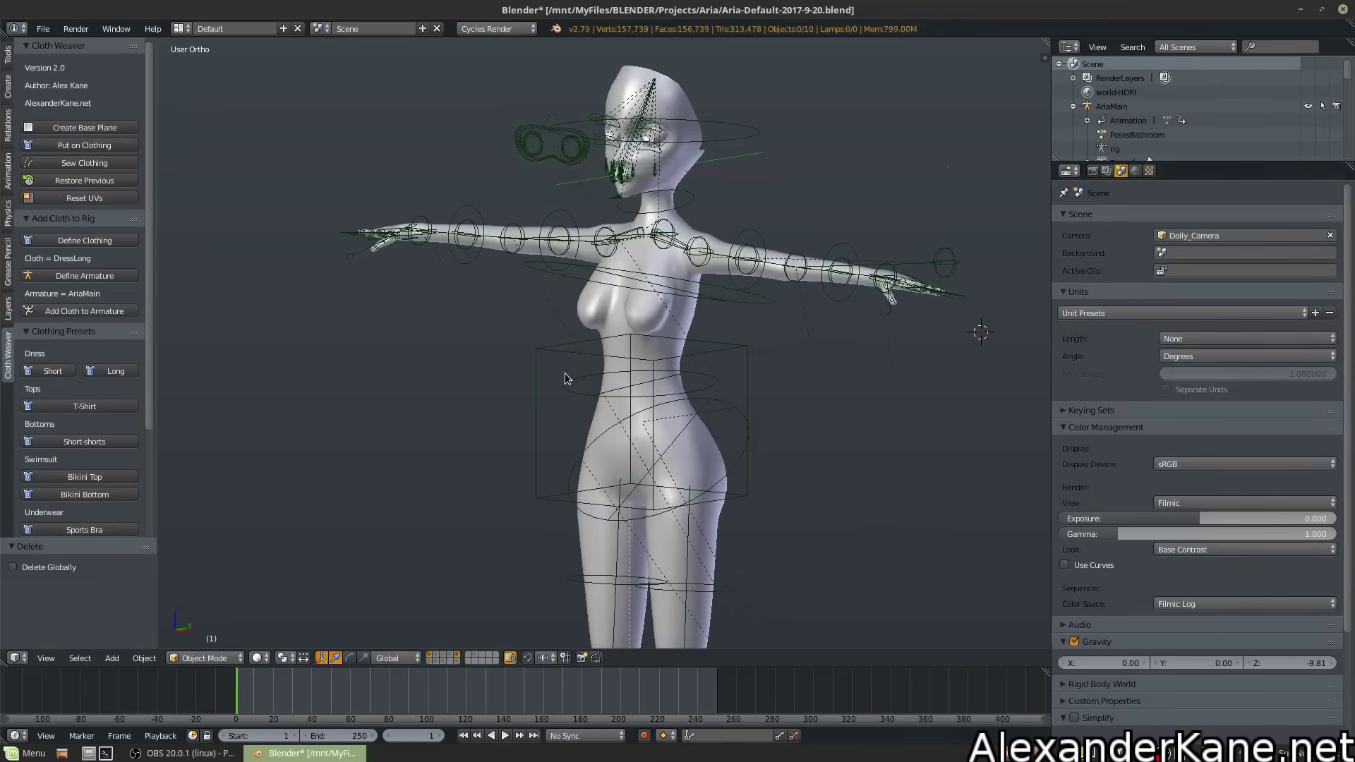
pyautogui.scroll(-3, 564, 373)
pyautogui.keyDown('shift'); pyautogui.moveTo(469, 524); pyautogui.dragTo(473, 432, button='middle'); pyautogui.keyUp('shift')
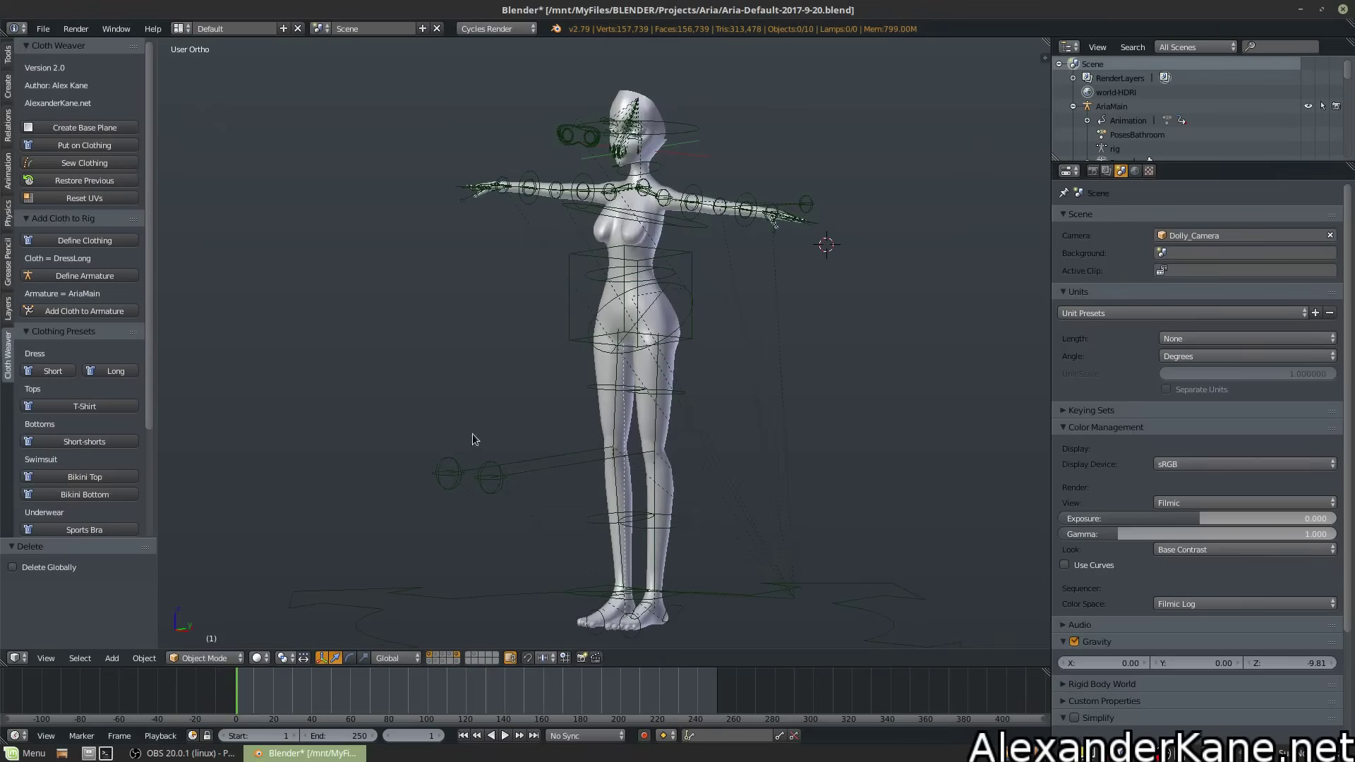
pyautogui.scroll(-1, 141, 485)
pyautogui.scroll(-4, 141, 489)
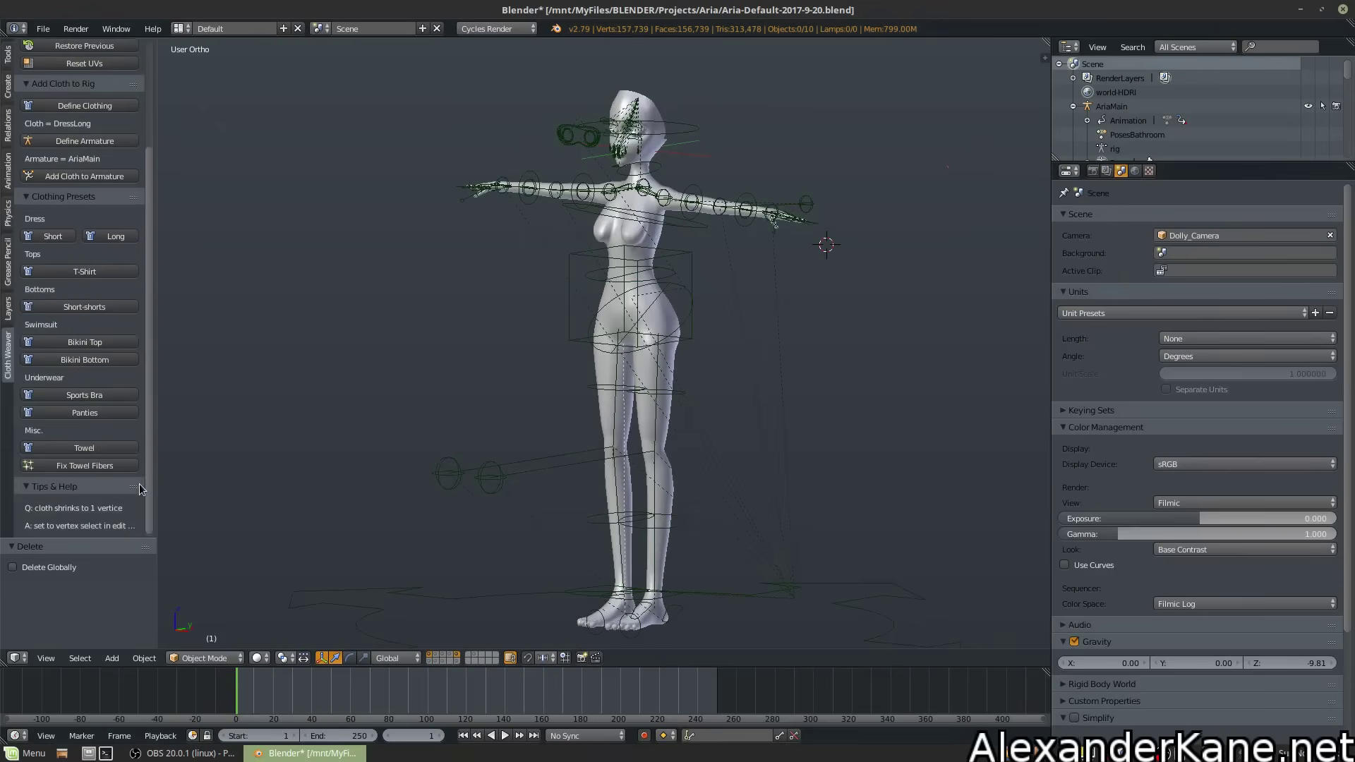
pyautogui.click(81, 449)
# Lower the towel along Z in front view until it covers the character from chest to upper thighs
pyautogui.press('KP_1')
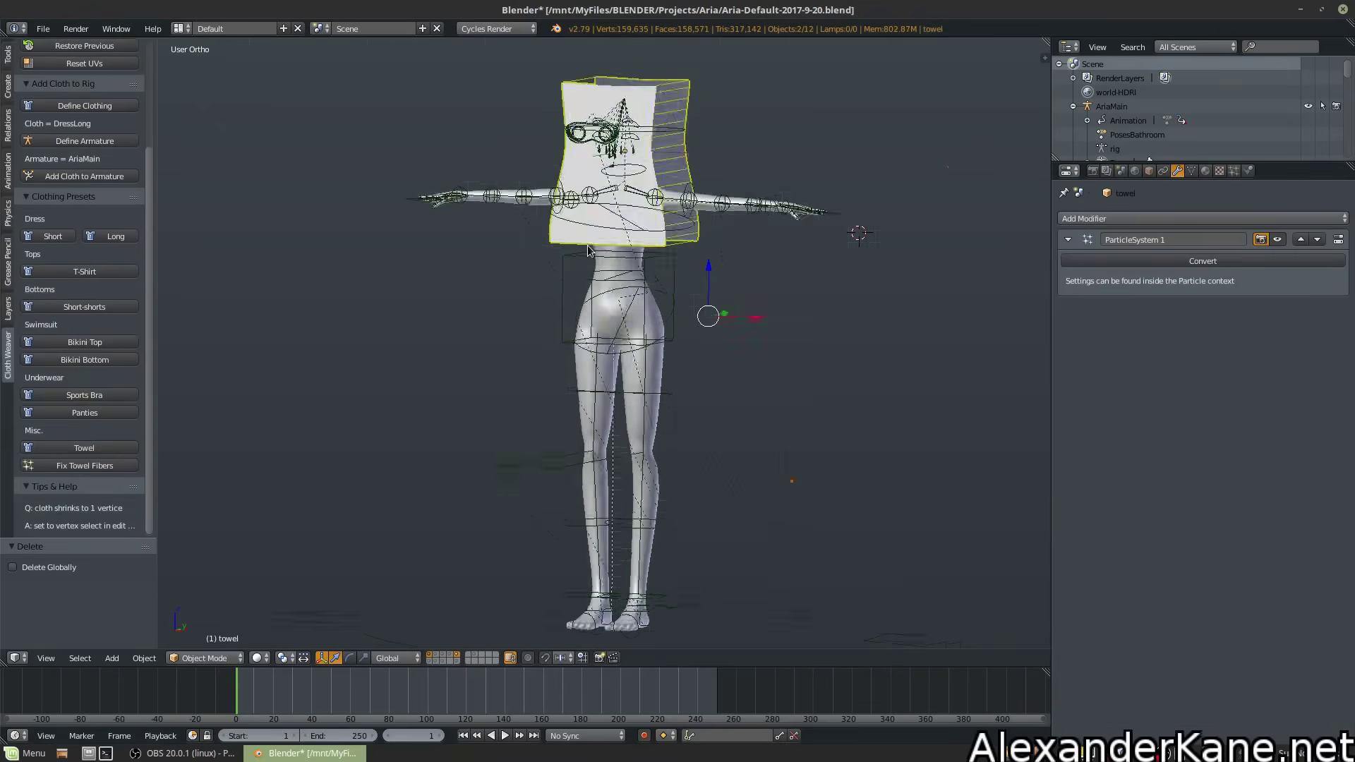
pyautogui.scroll(3, 588, 246)
pyautogui.keyDown('shift'); pyautogui.moveTo(637, 132); pyautogui.dragTo(652, 266, button='middle'); pyautogui.keyUp('shift')
pyautogui.press('g')
pyautogui.press('z')
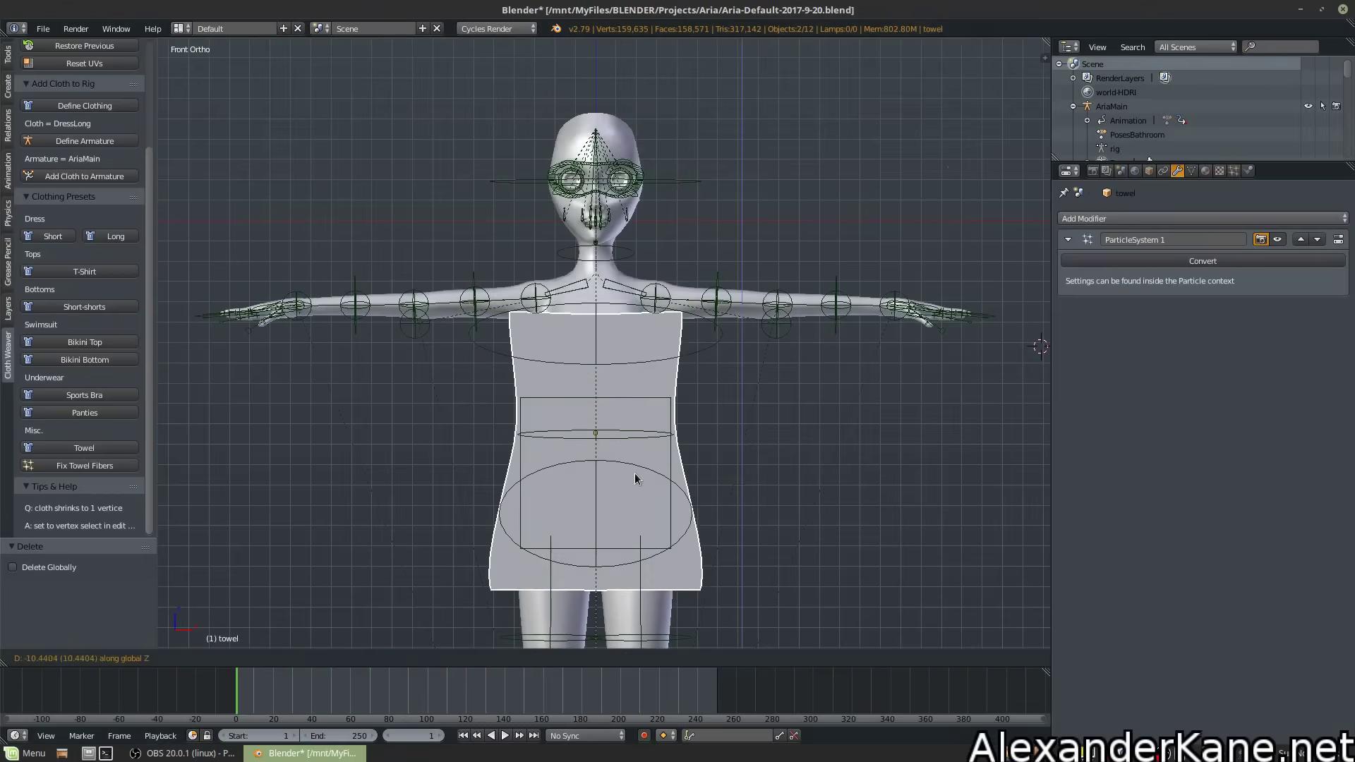
pyautogui.click(633, 482)
# Try to pull the vertices at one side of the towel's waist inward along X with proportional editing
pyautogui.press('Tab')
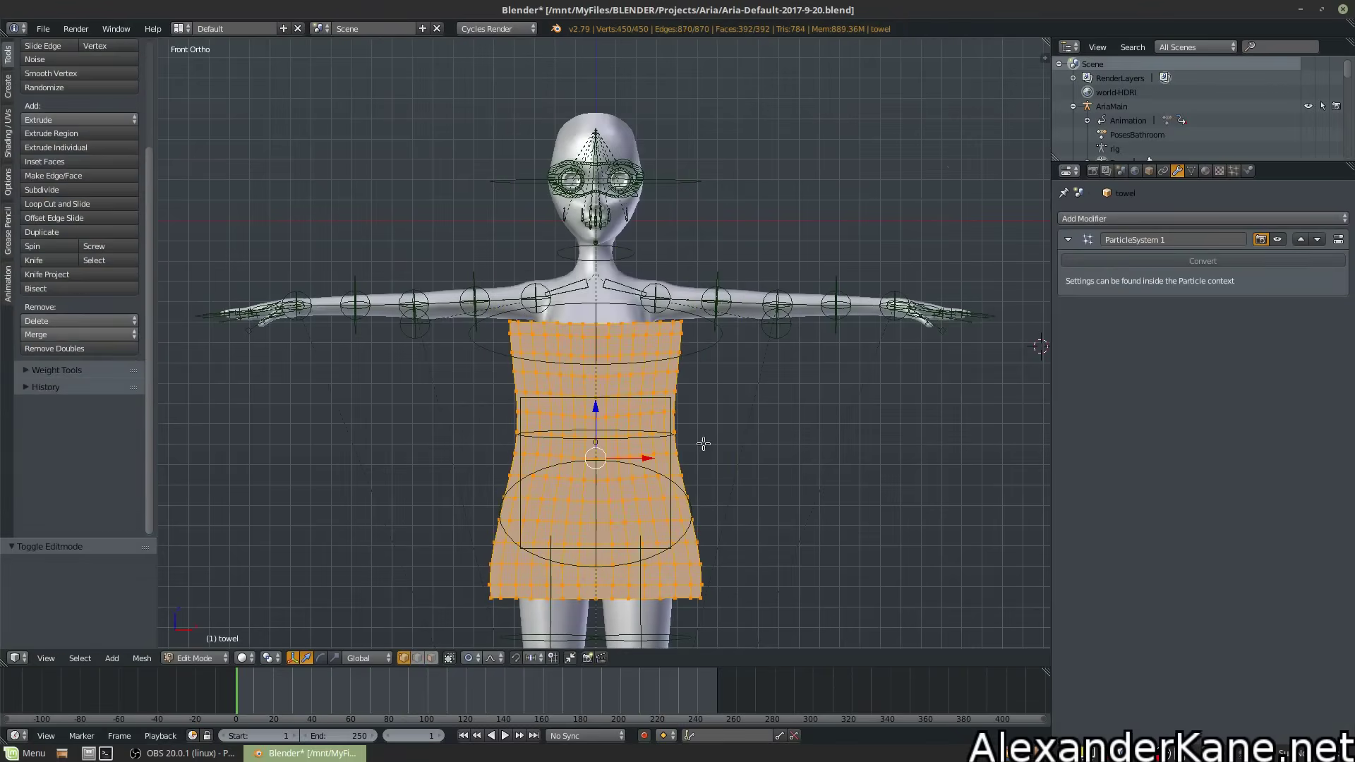
pyautogui.press('a')
pyautogui.rightClick(676, 433)
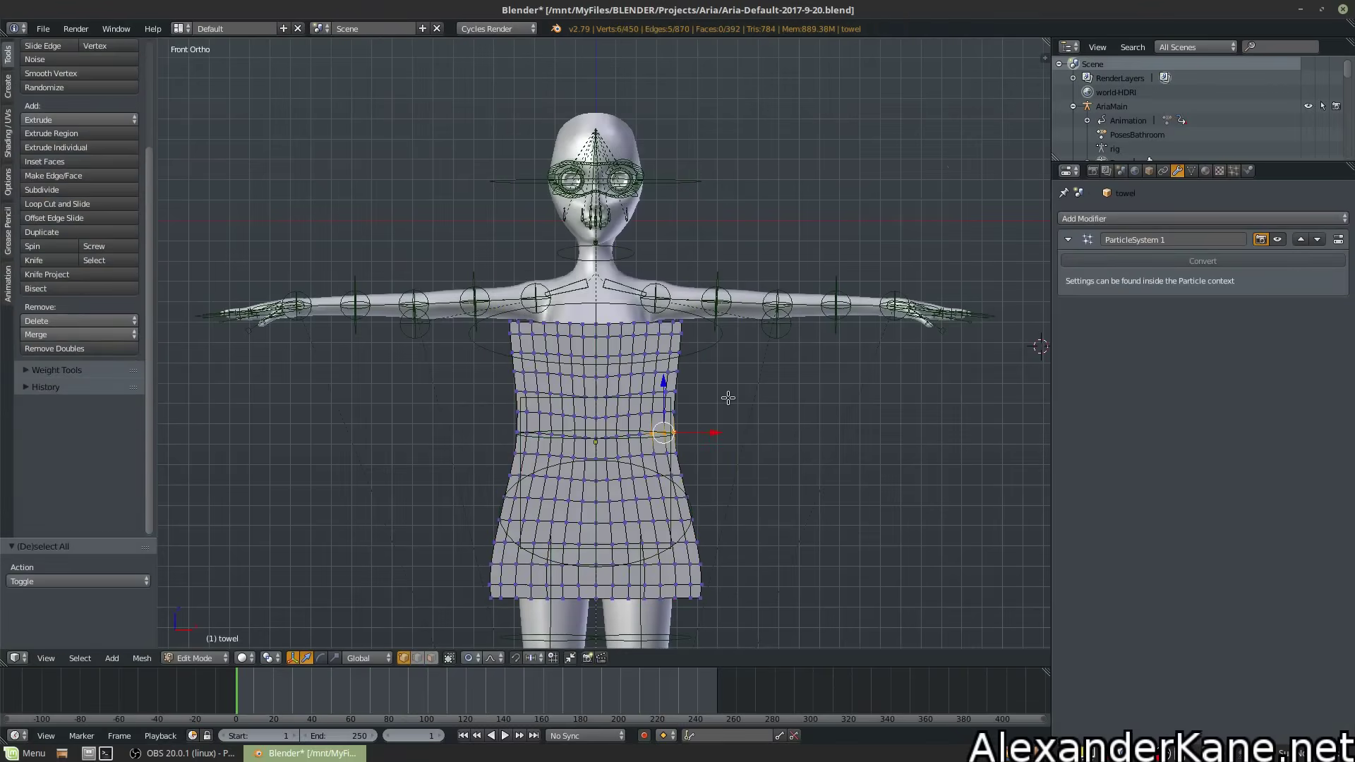
pyautogui.press('g')
pyautogui.press('x')
pyautogui.scroll(-8, 727, 395)
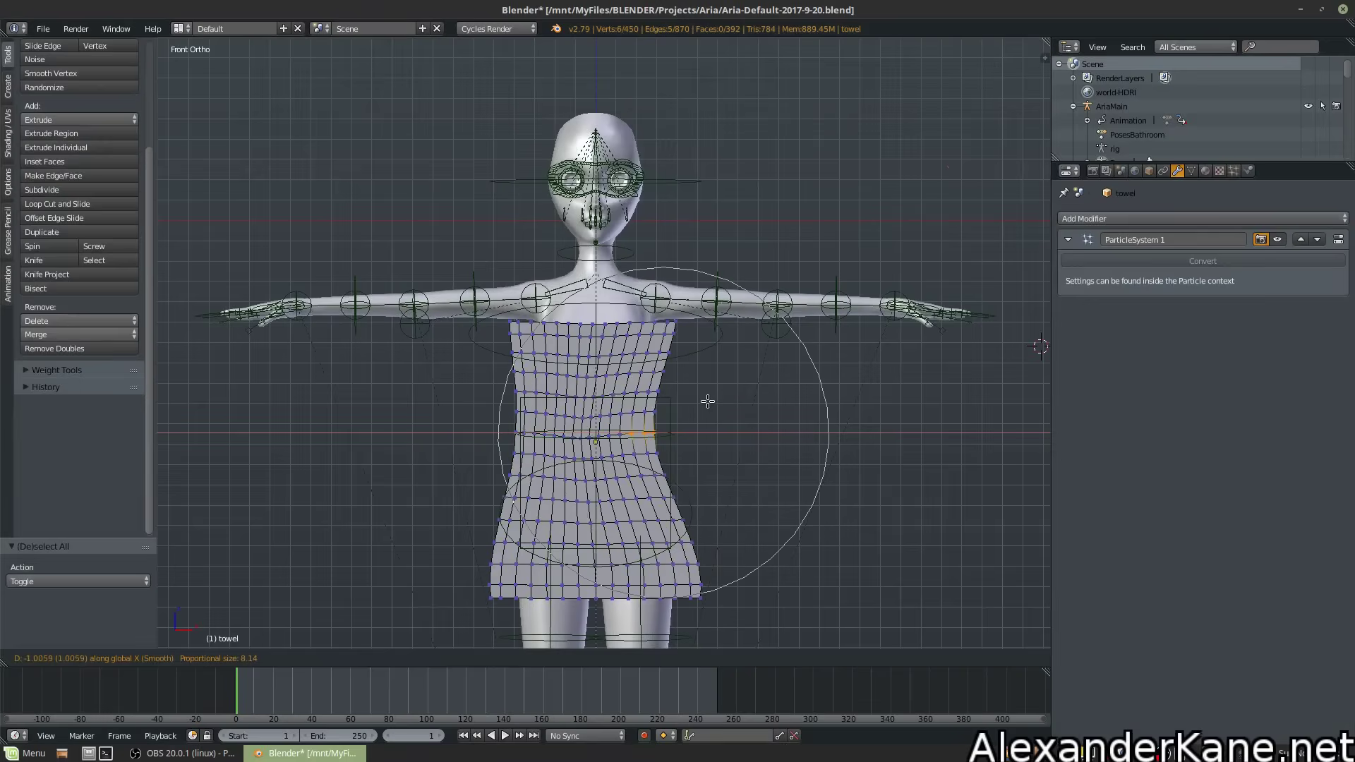
pyautogui.press('Escape')
# Try to widen the towel's waist vertex row along X by a factor of 1.34 with proportional editing
pyautogui.press('a')
pyautogui.press('b')
pyautogui.moveTo(688, 424); pyautogui.dragTo(476, 450)
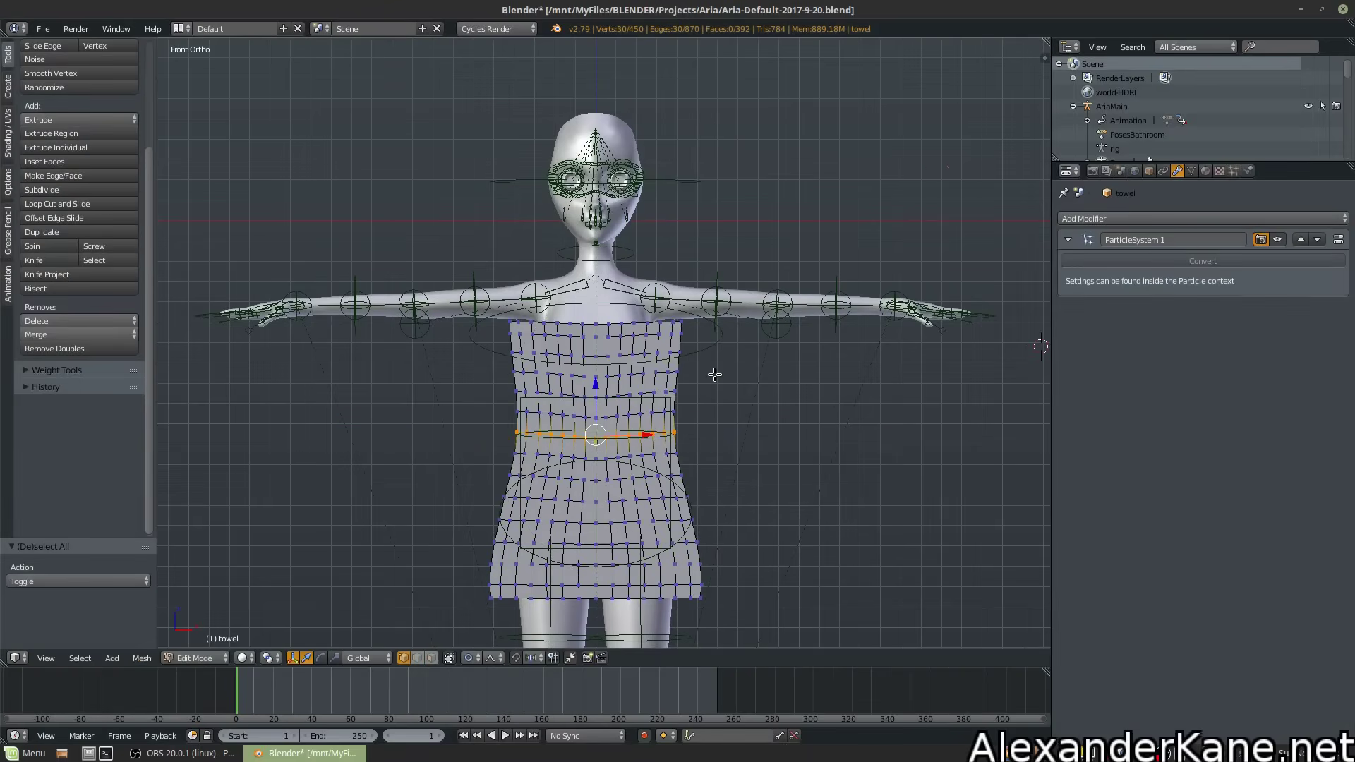
pyautogui.press('s')
pyautogui.press('z')
pyautogui.press('Escape')
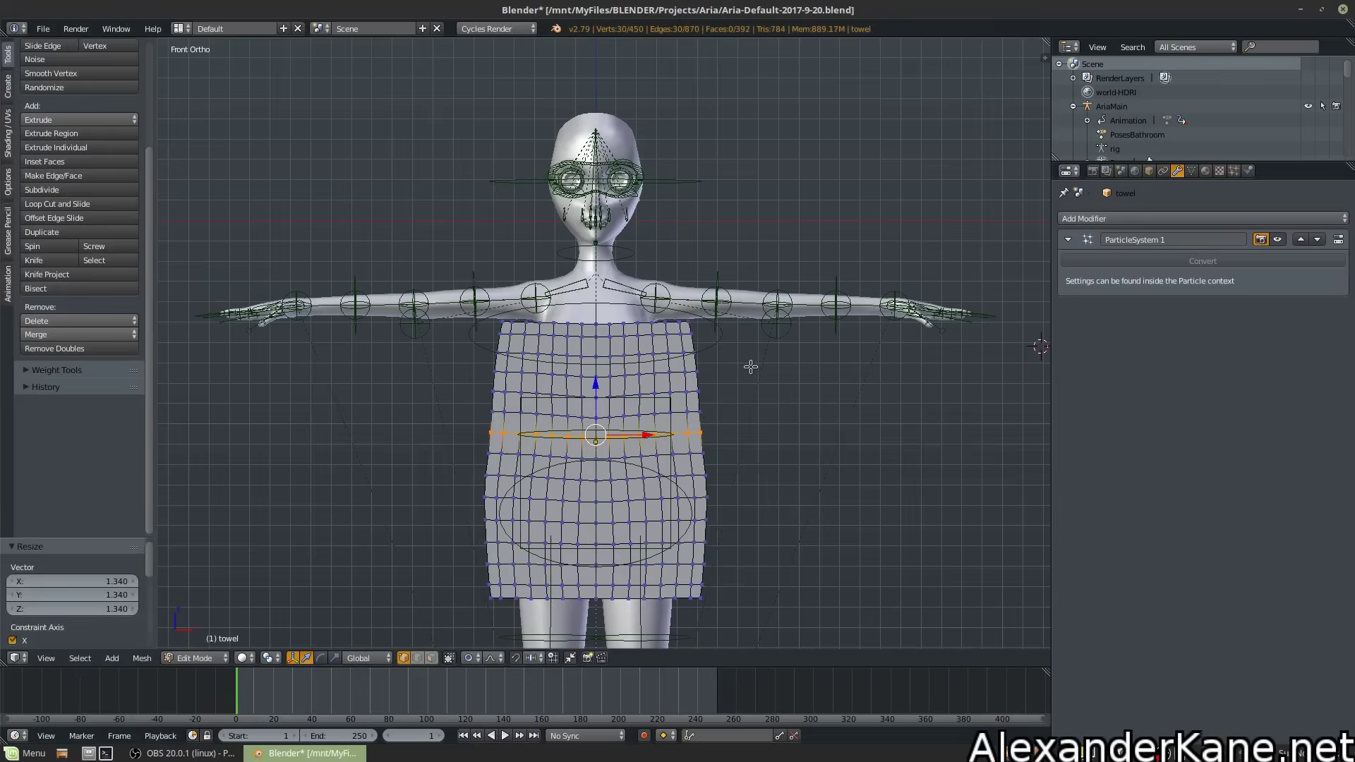
pyautogui.press('Tab')
# Select the small towelFiber.001 object near the floor beside the character and move it to layer 10
pyautogui.moveTo(766, 358); pyautogui.dragTo(643, 319, button='middle')
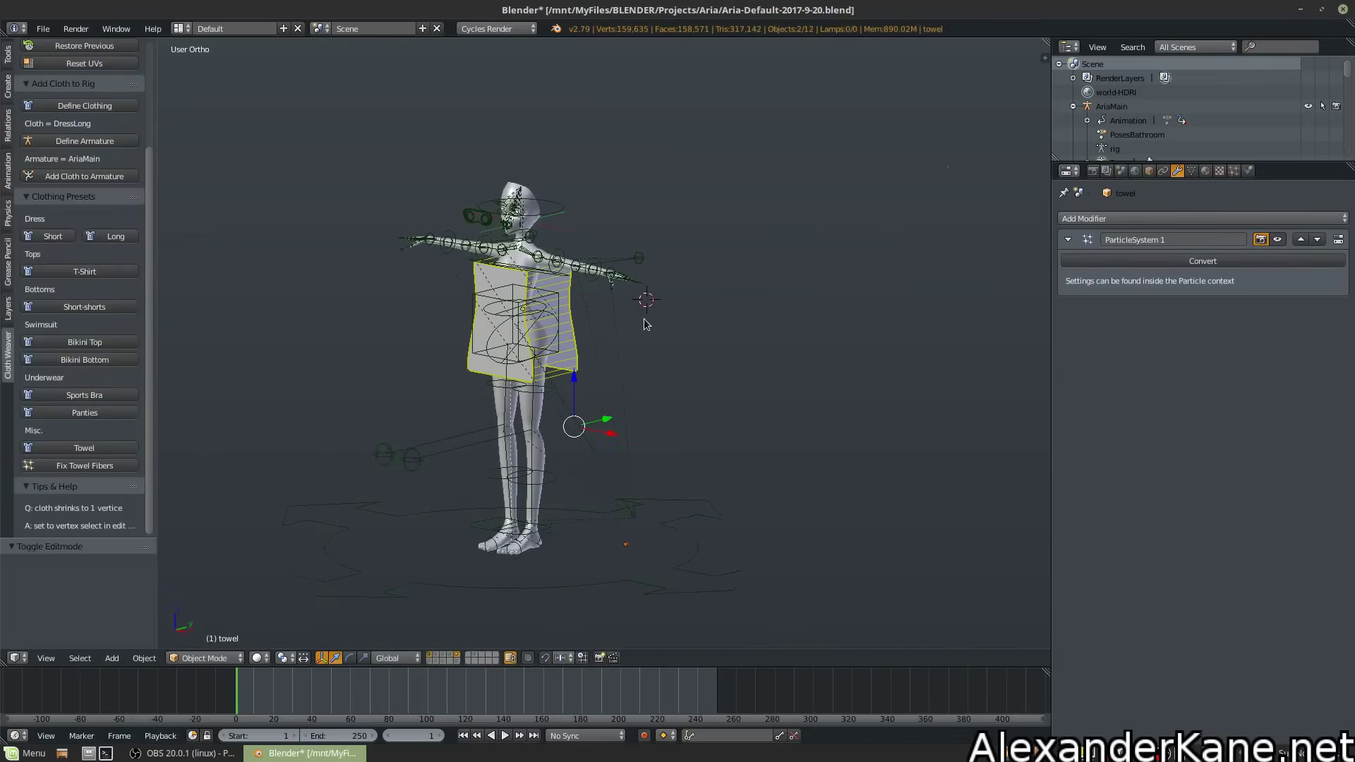
pyautogui.rightClick(627, 544)
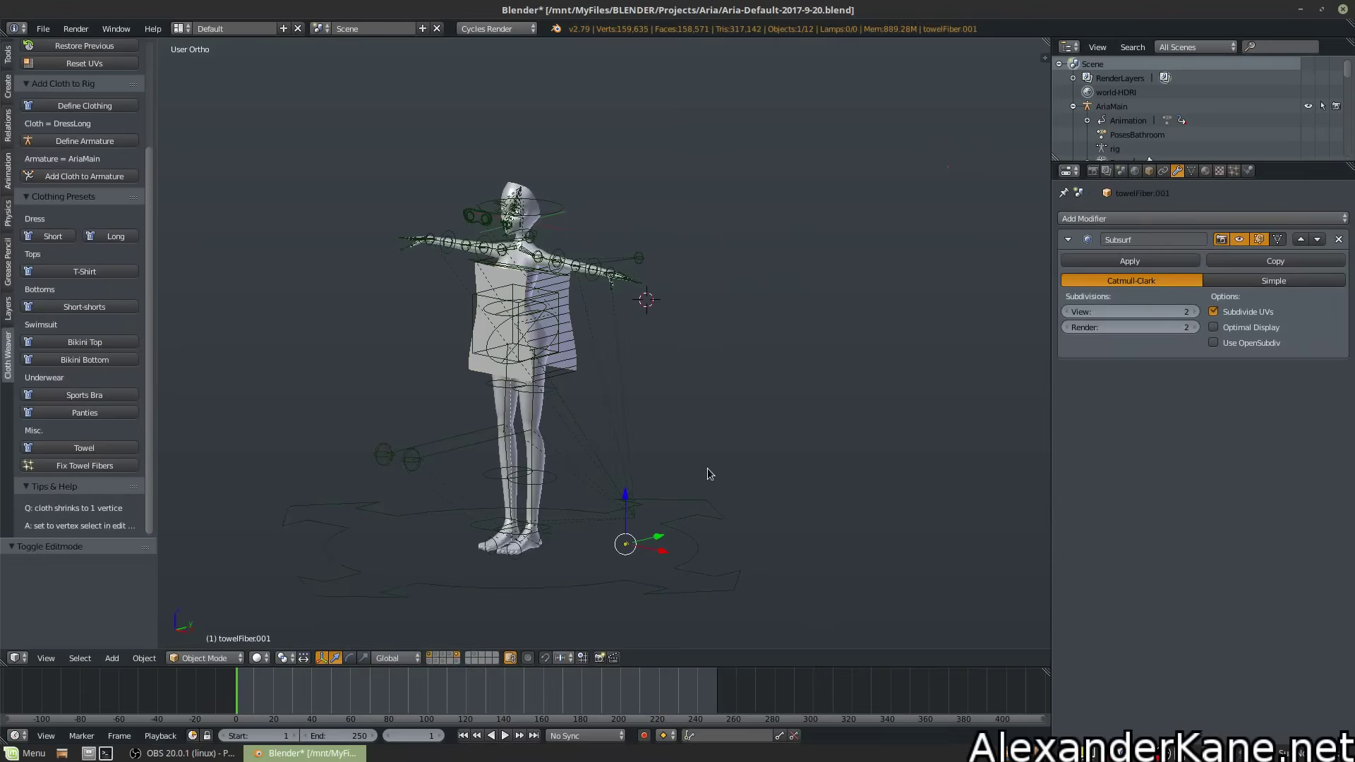
pyautogui.press('KP_Decimal')
pyautogui.scroll(4, 618, 385)
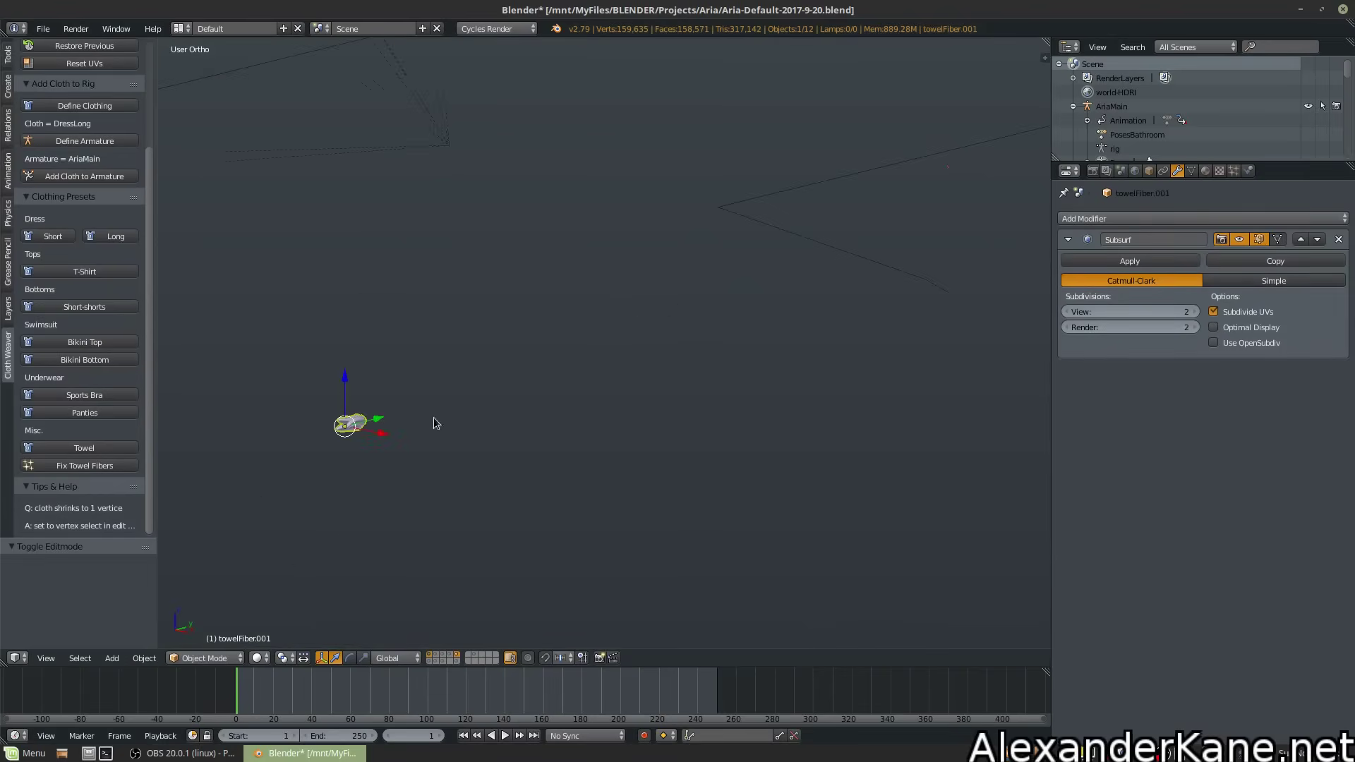
pyautogui.keyDown('shift'); pyautogui.moveTo(433, 422); pyautogui.dragTo(629, 341, button='middle'); pyautogui.keyUp('shift')
pyautogui.scroll(2, 629, 342)
pyautogui.scroll(-6, 484, 351)
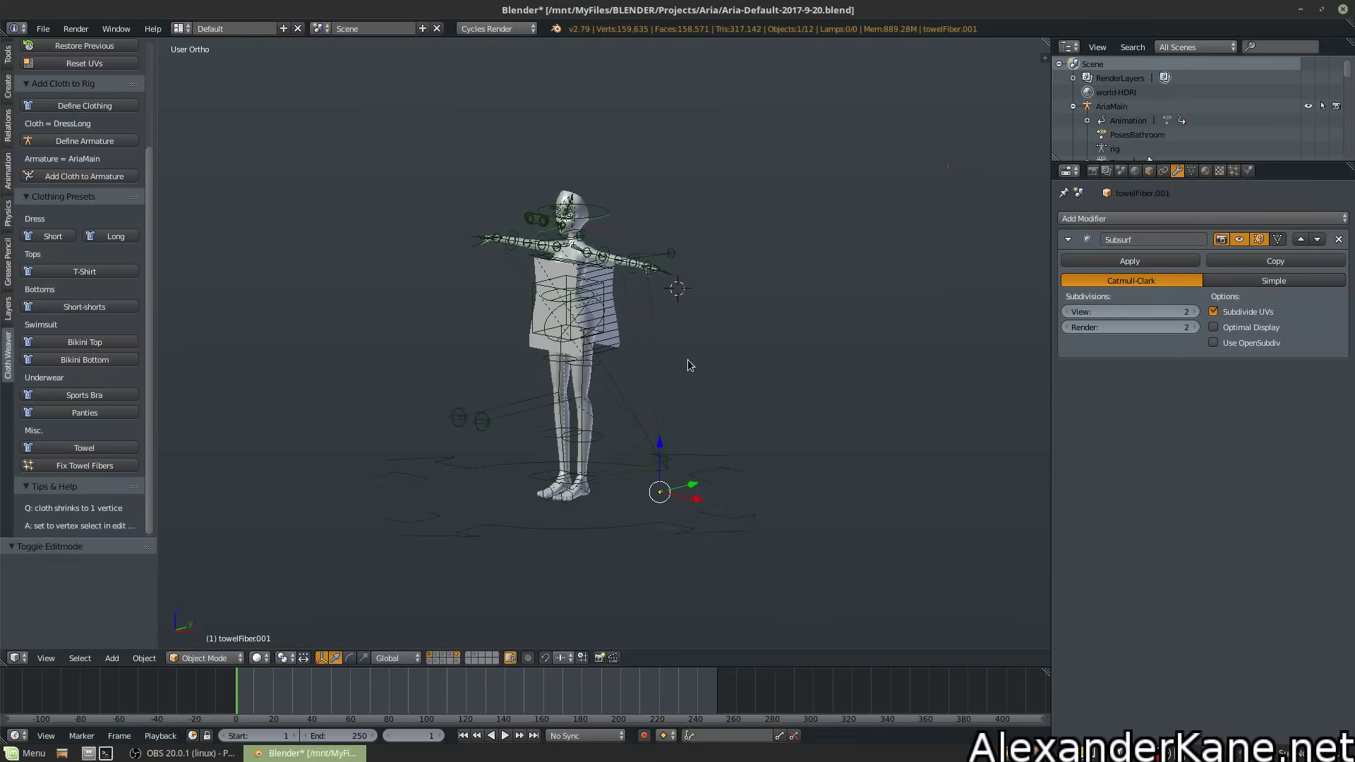
pyautogui.press('m')
pyautogui.click(894, 387)
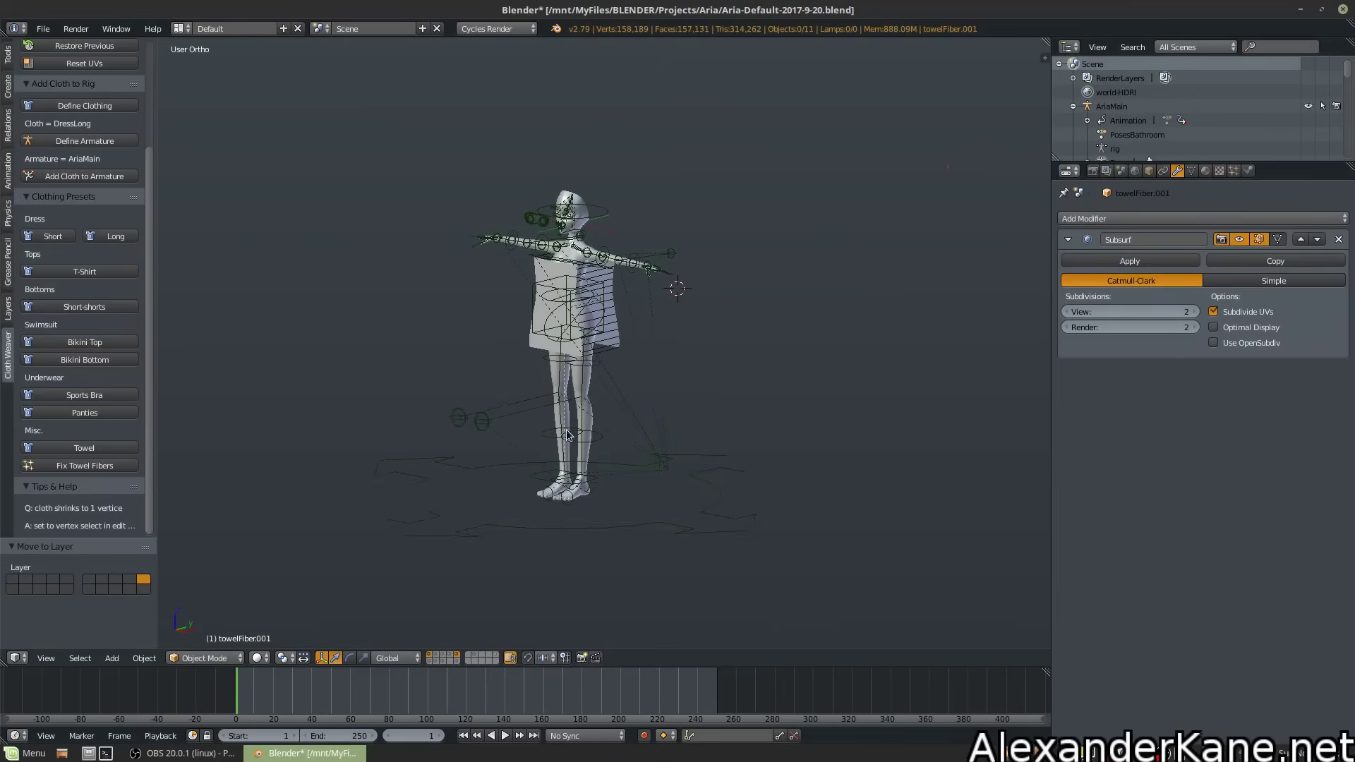
# Move the towel by -0.809 along Y in side view so both panels clear the body front and back
pyautogui.scroll(5, 568, 342)
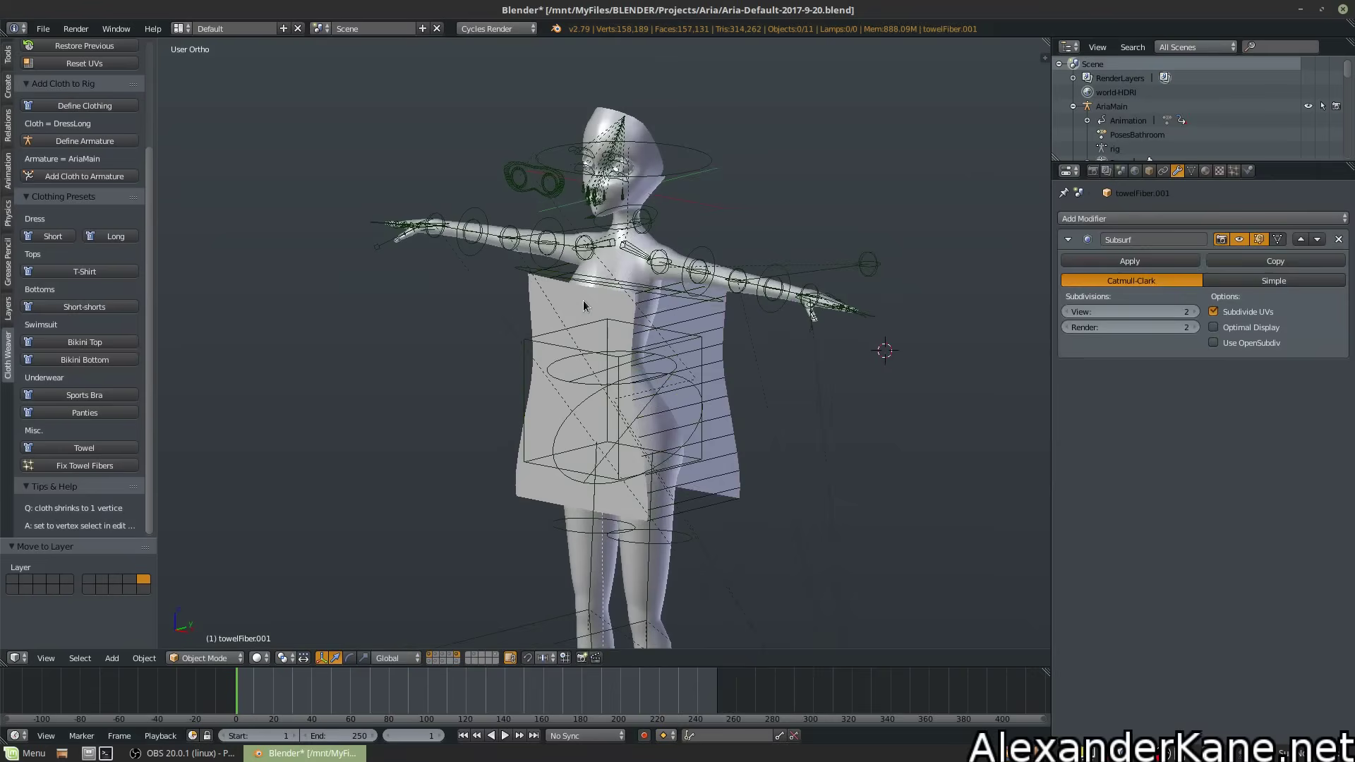
pyautogui.click(584, 306)
pyautogui.scroll(2, 655, 346)
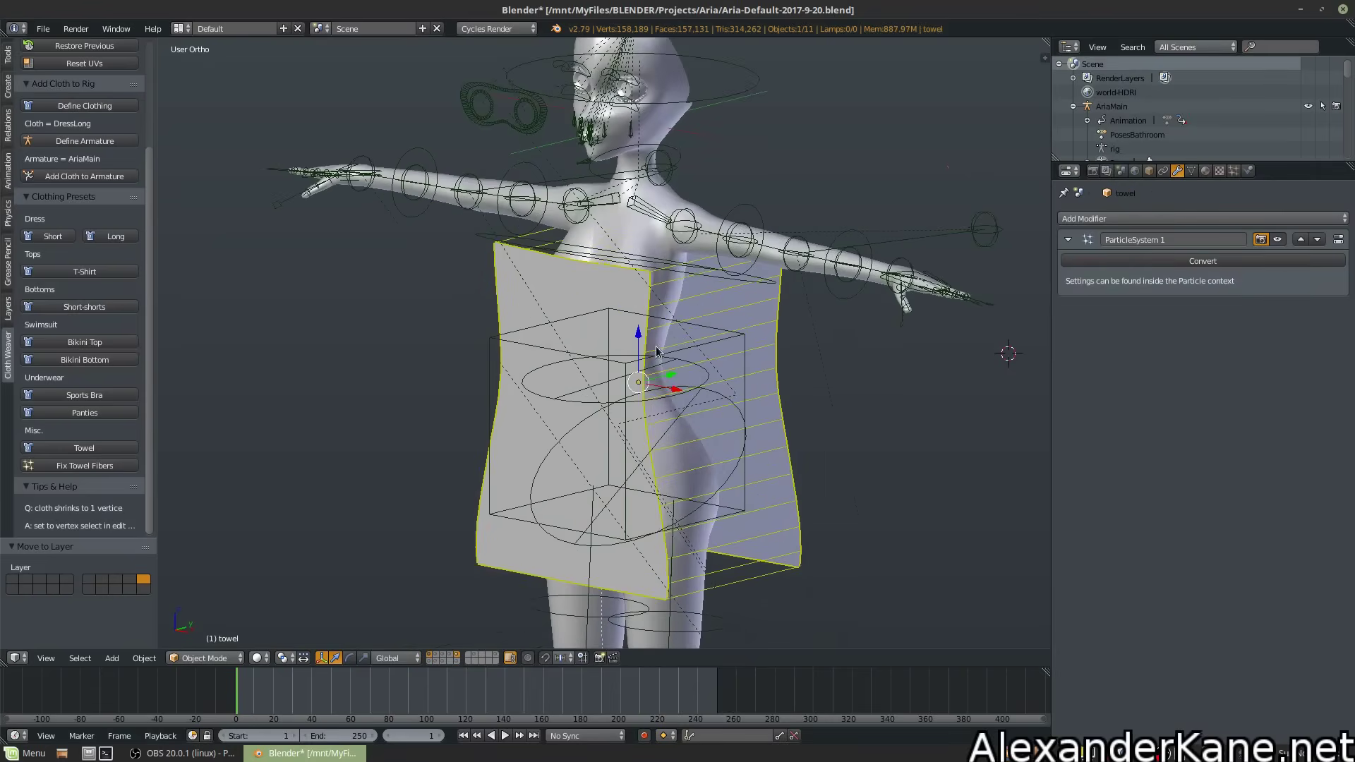
pyautogui.press('KP_1')
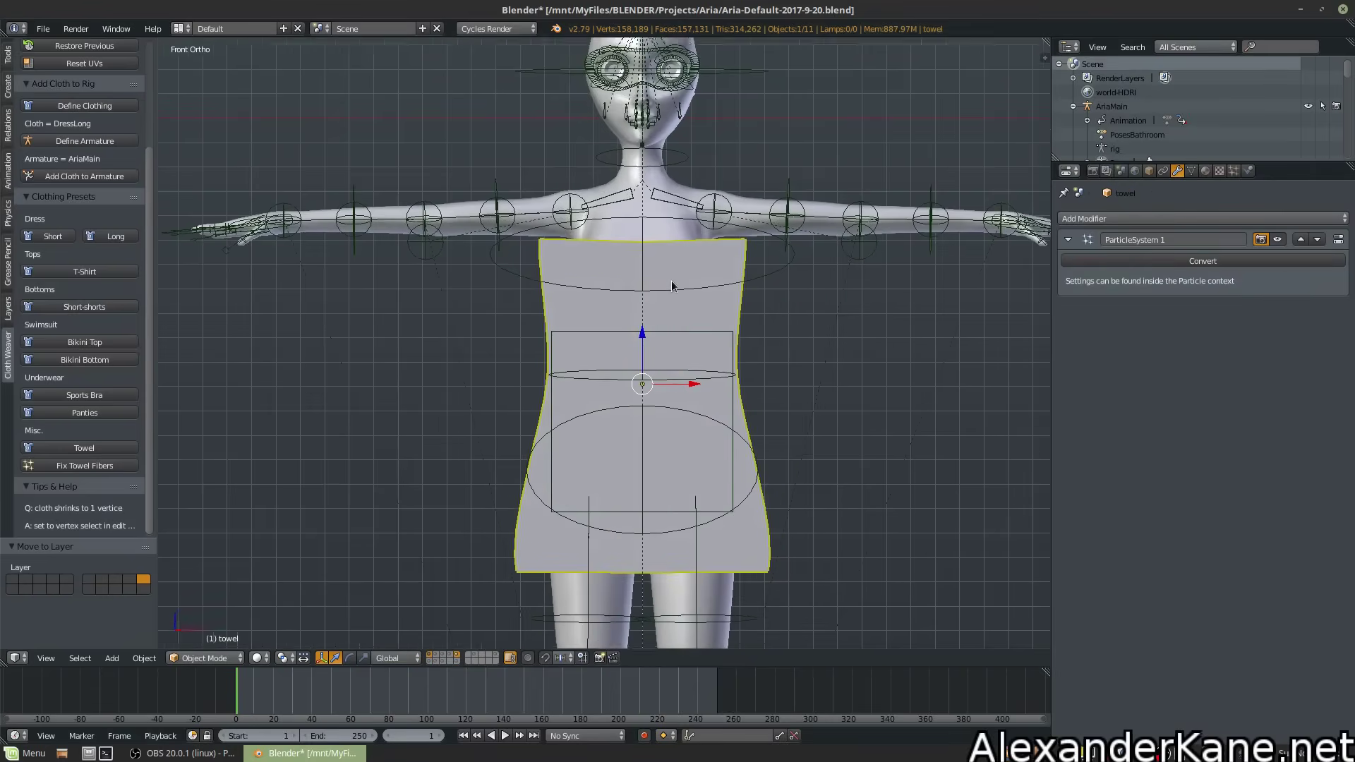
pyautogui.press('KP_3')
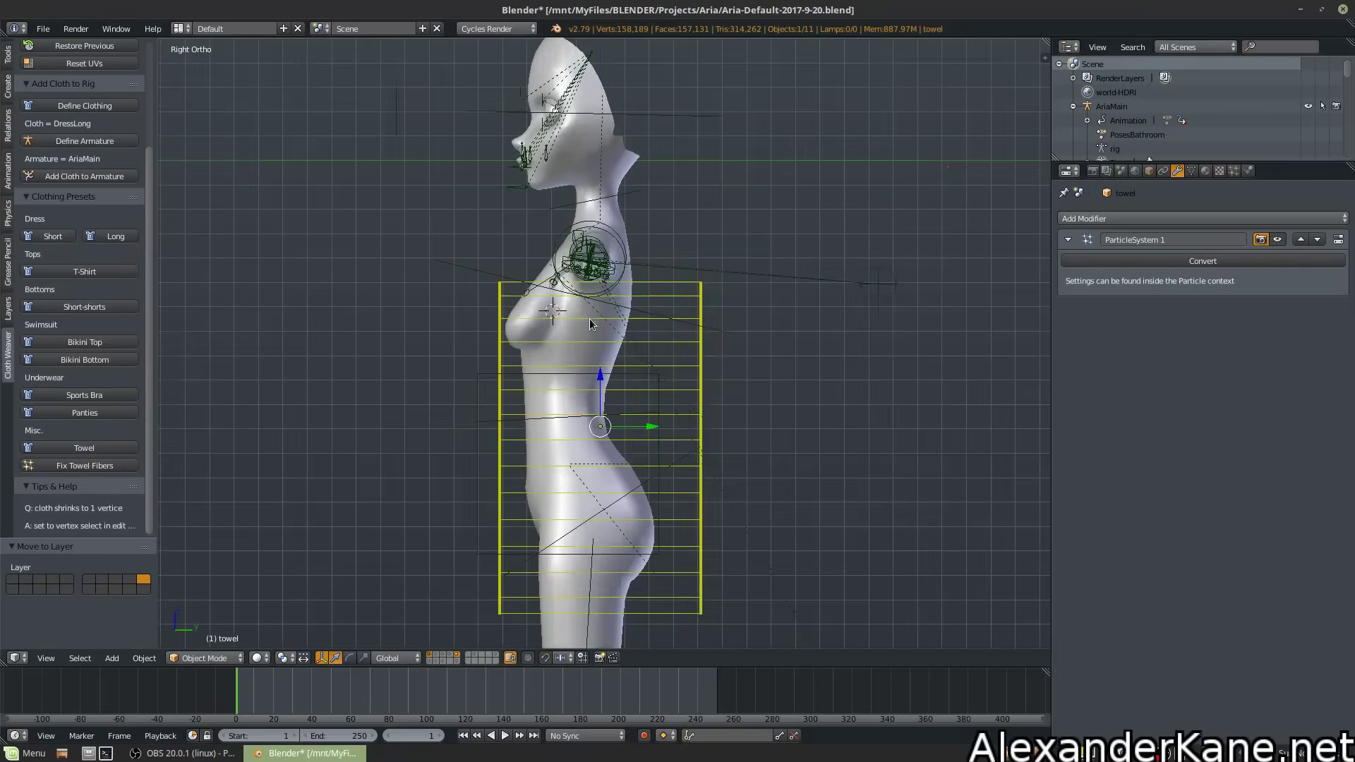
pyautogui.press('Tab')
pyautogui.press('Tab')
pyautogui.press('g')
pyautogui.press('y')
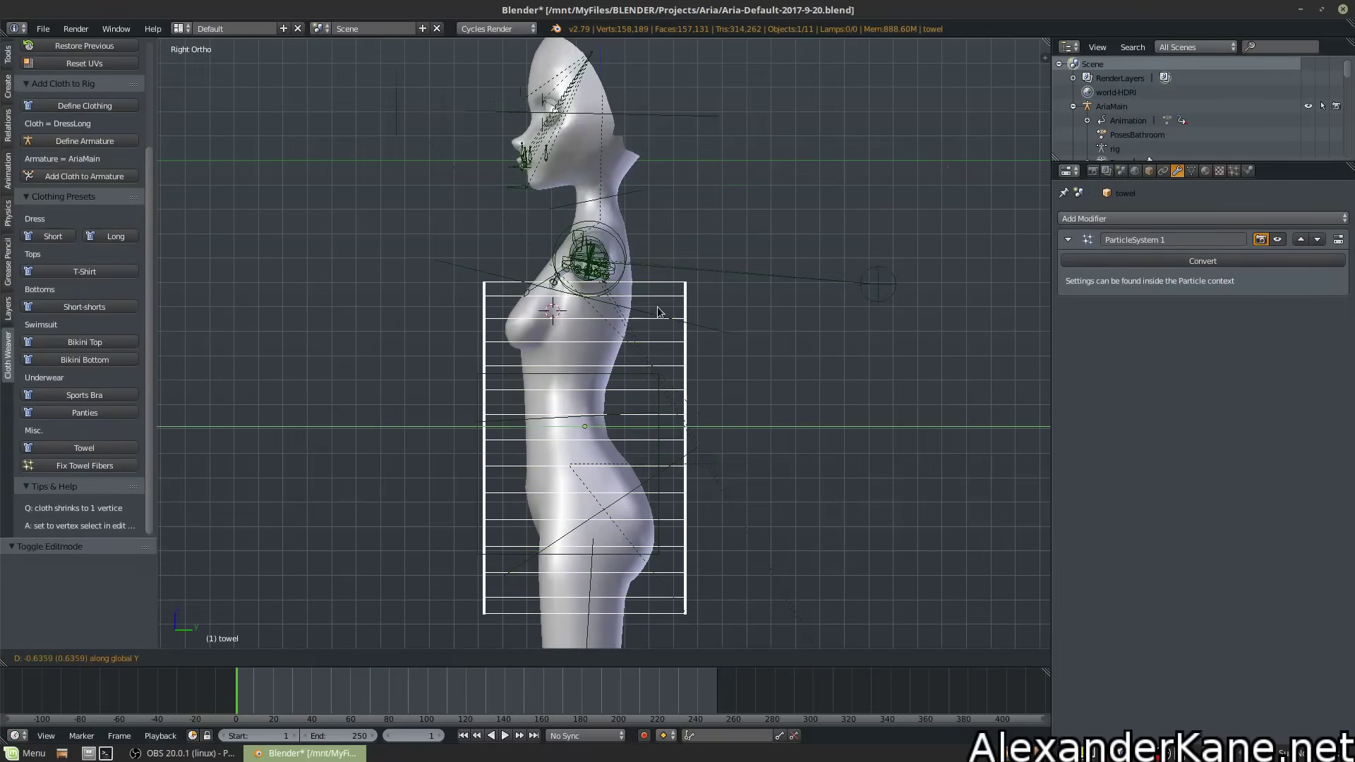
pyautogui.click(653, 307)
# Put the towel on the character with the Cloth Weaver simulation and stop playback once it wraps the body
pyautogui.moveTo(653, 308); pyautogui.dragTo(590, 299, button='middle')
pyautogui.scroll(2, 107, 207)
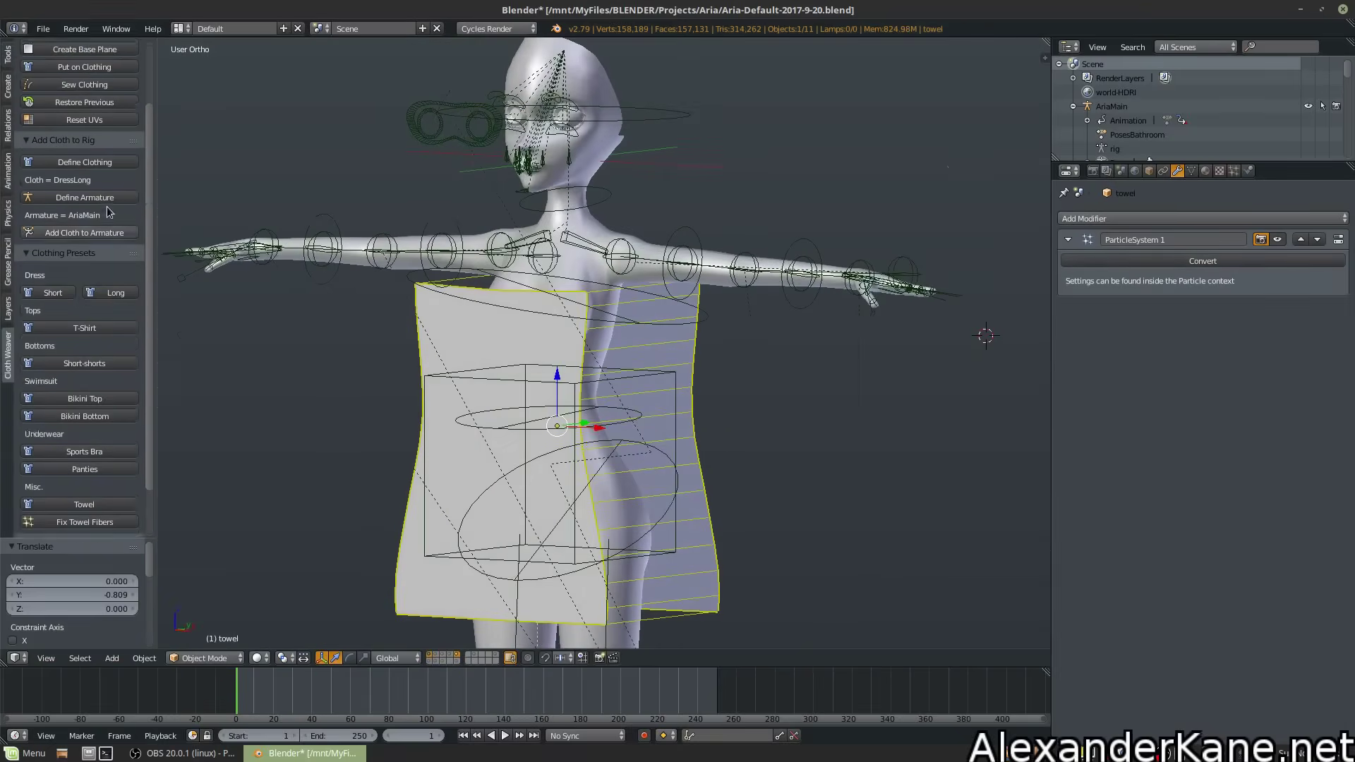
pyautogui.scroll(3, 107, 206)
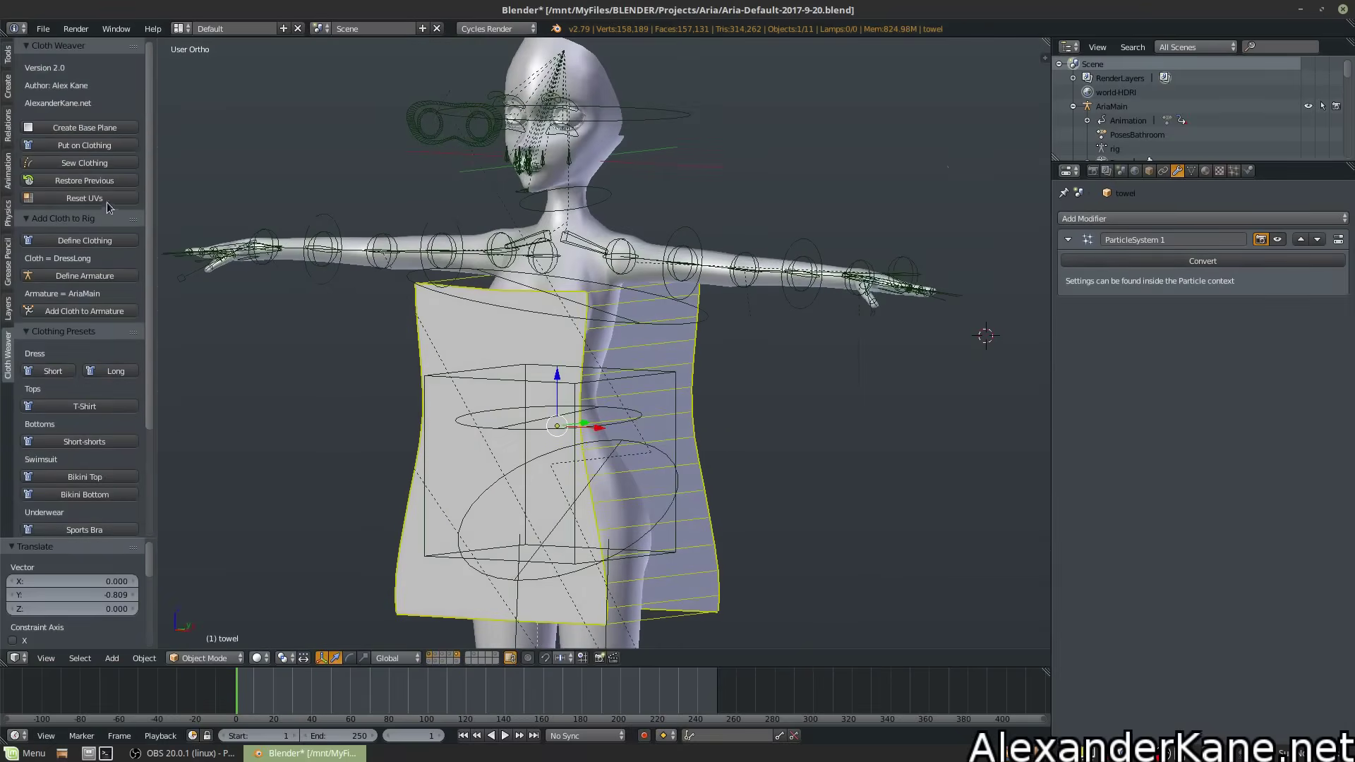
pyautogui.click(102, 150)
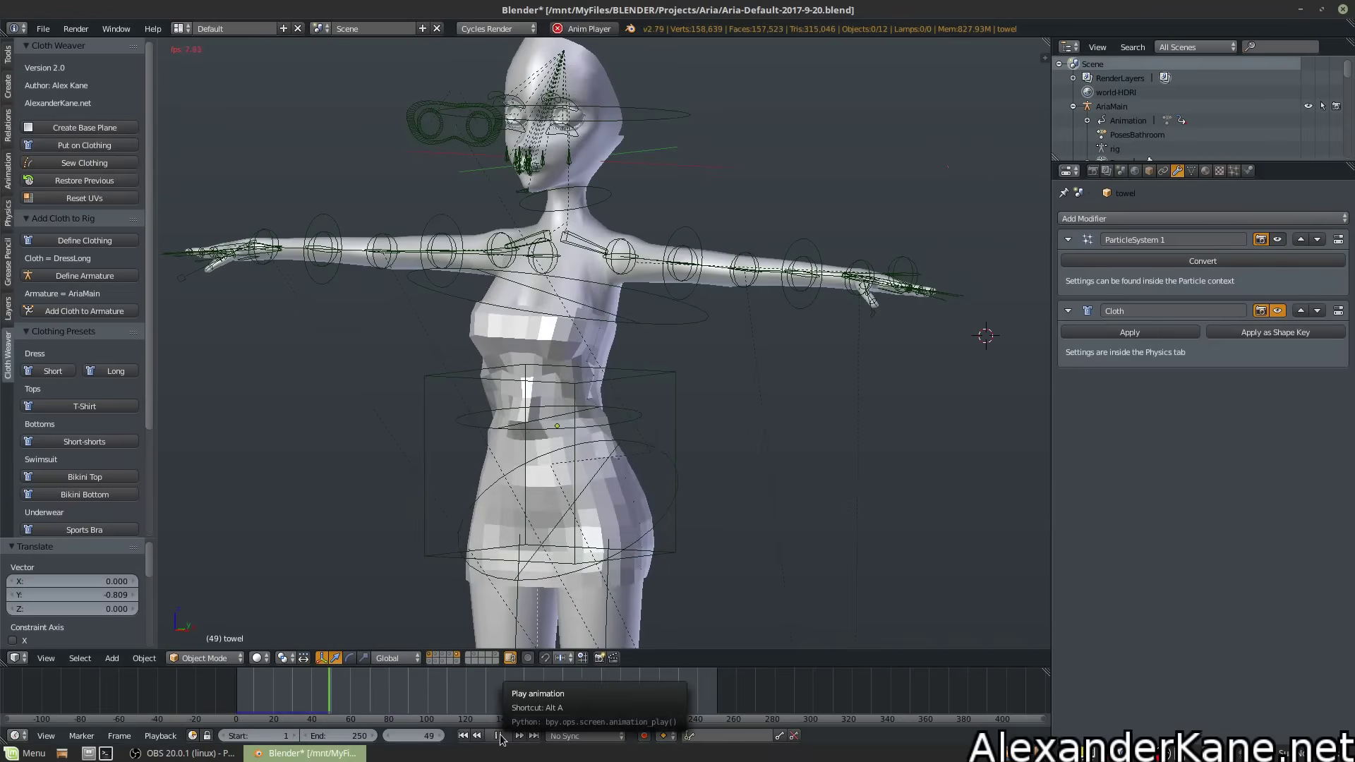
pyautogui.click(500, 736)
# Sew the wrapped towel, stop the playback and check its fit around the torso
pyautogui.rightClick(543, 485)
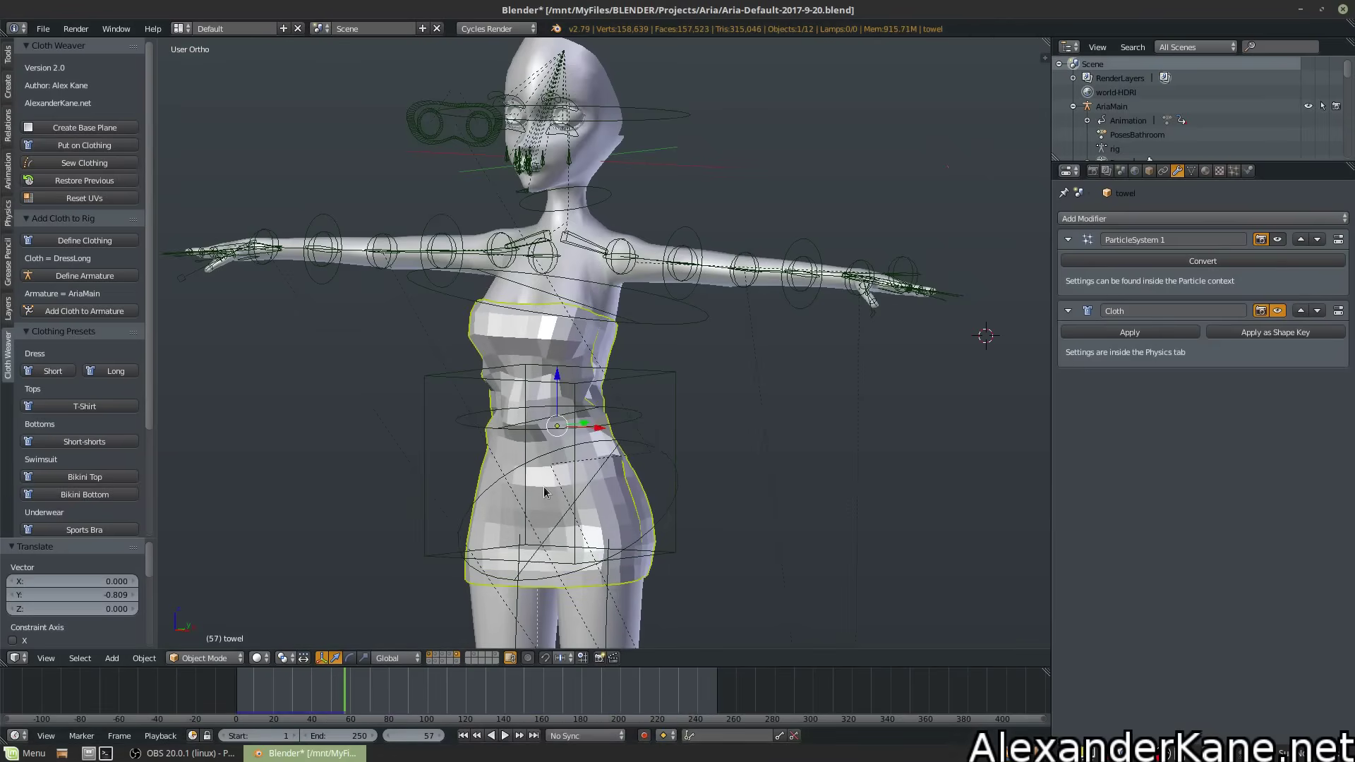
pyautogui.click(105, 163)
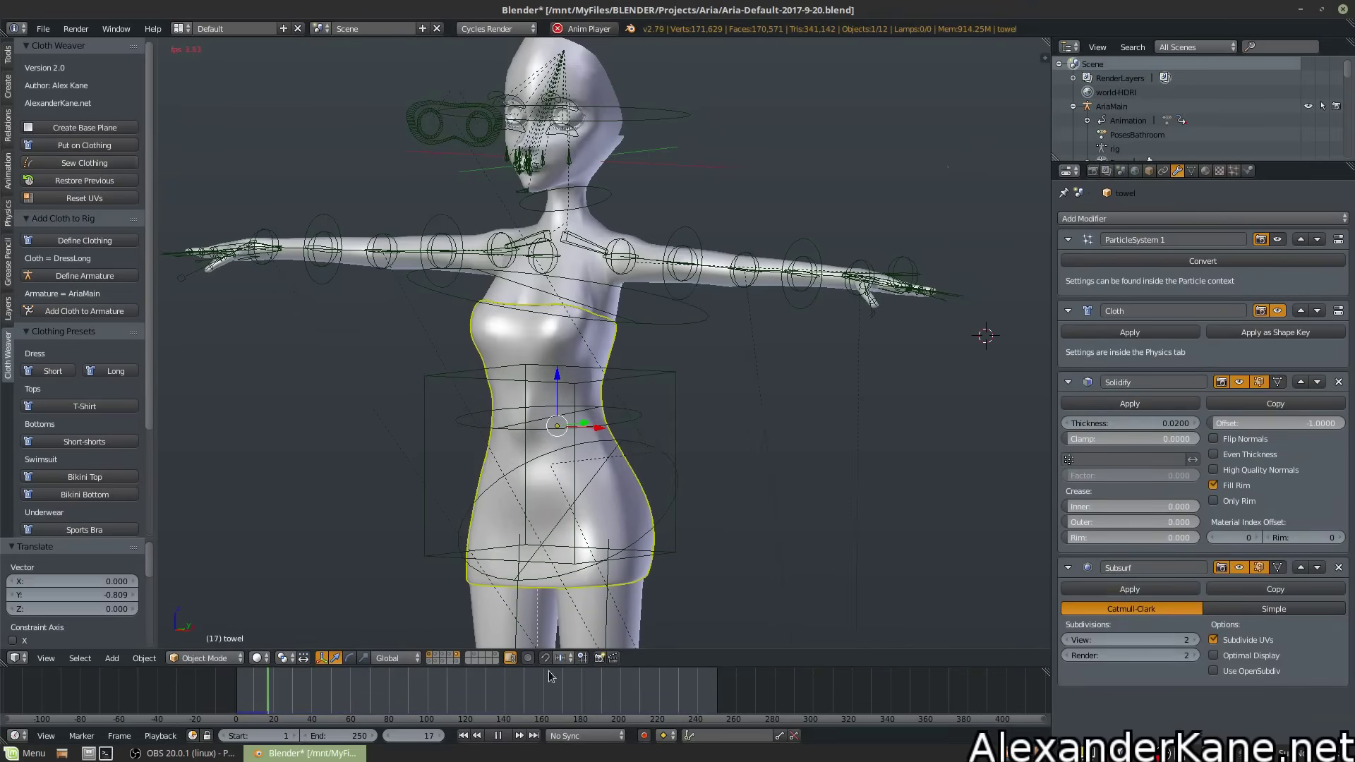
pyautogui.click(502, 737)
pyautogui.moveTo(409, 437); pyautogui.dragTo(447, 400, button='middle')
pyautogui.scroll(2, 731, 441)
pyautogui.moveTo(539, 439); pyautogui.dragTo(736, 363, button='middle')
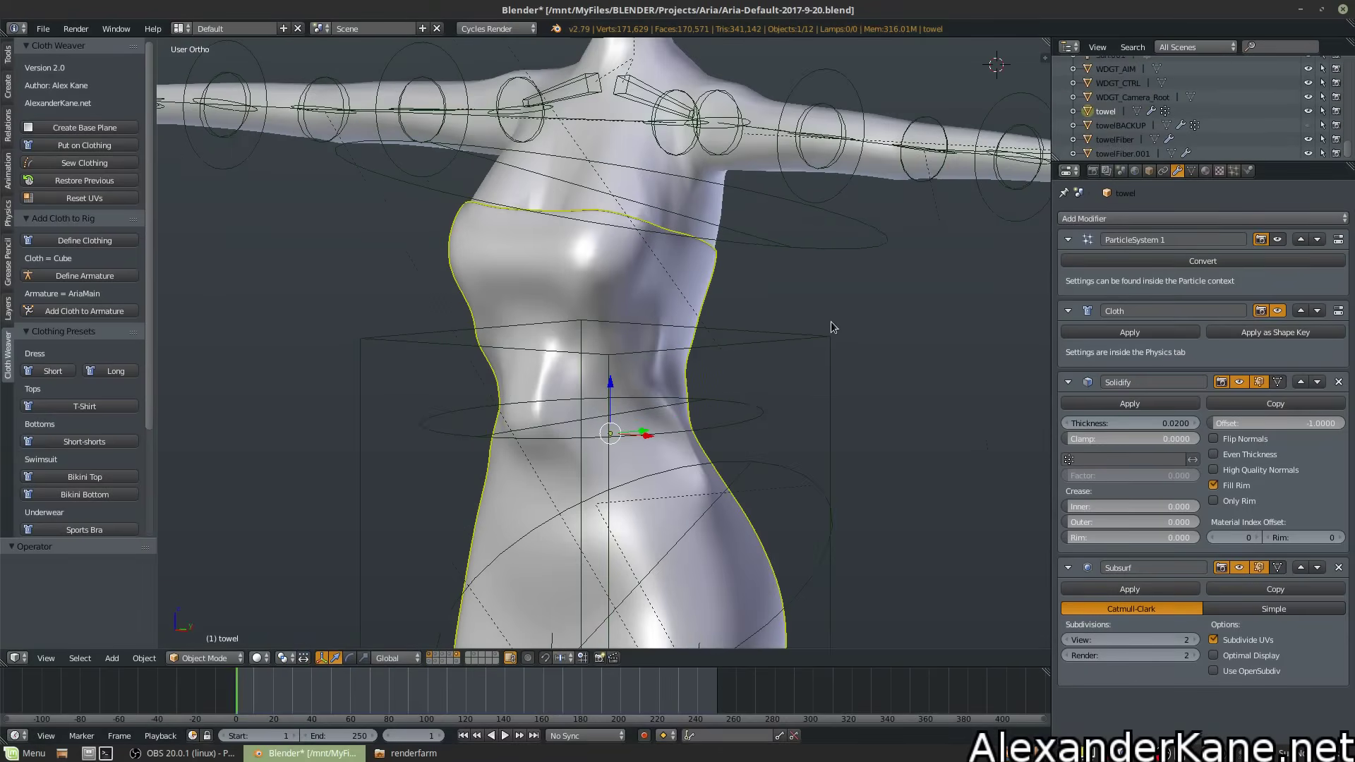
# Define the towel as the clothing and add it to the AriaMain armature
pyautogui.click(111, 241)
pyautogui.click(83, 311)
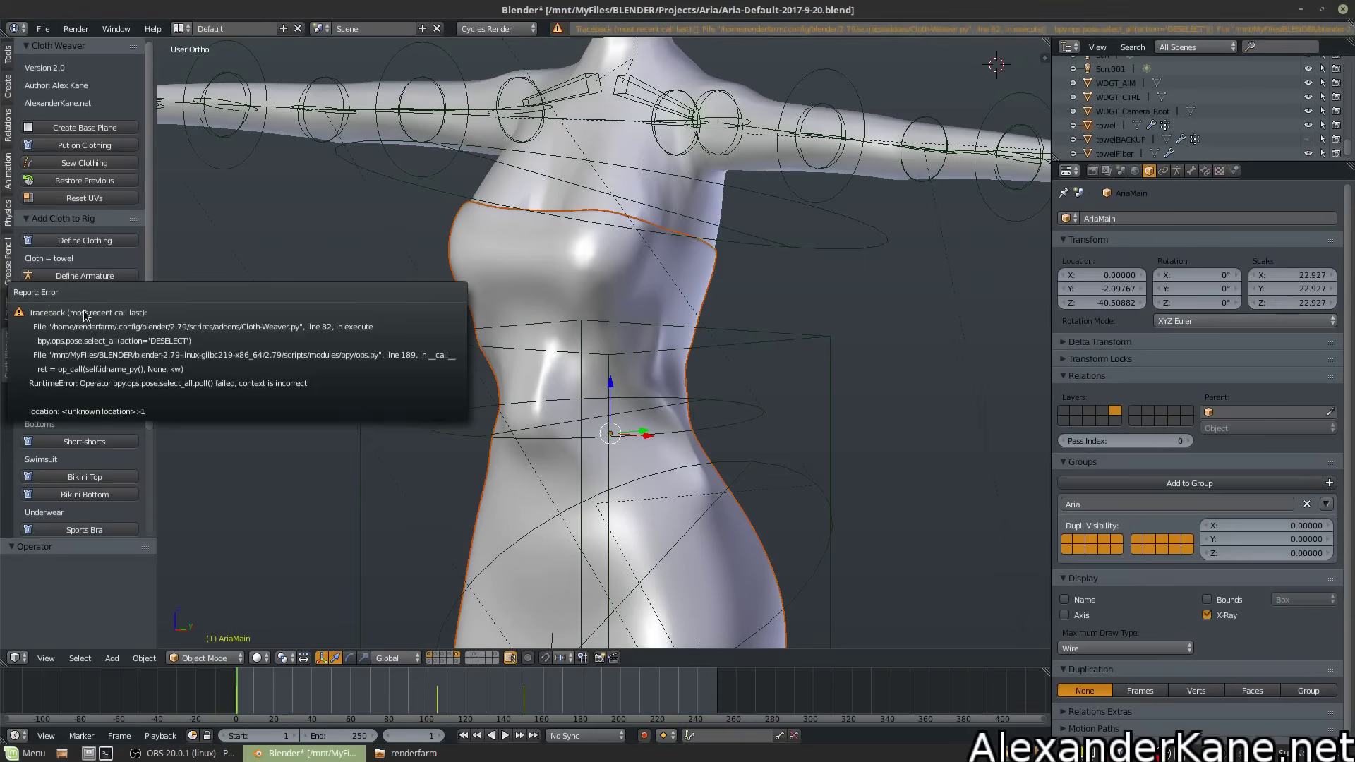
pyautogui.rightClick(480, 271)
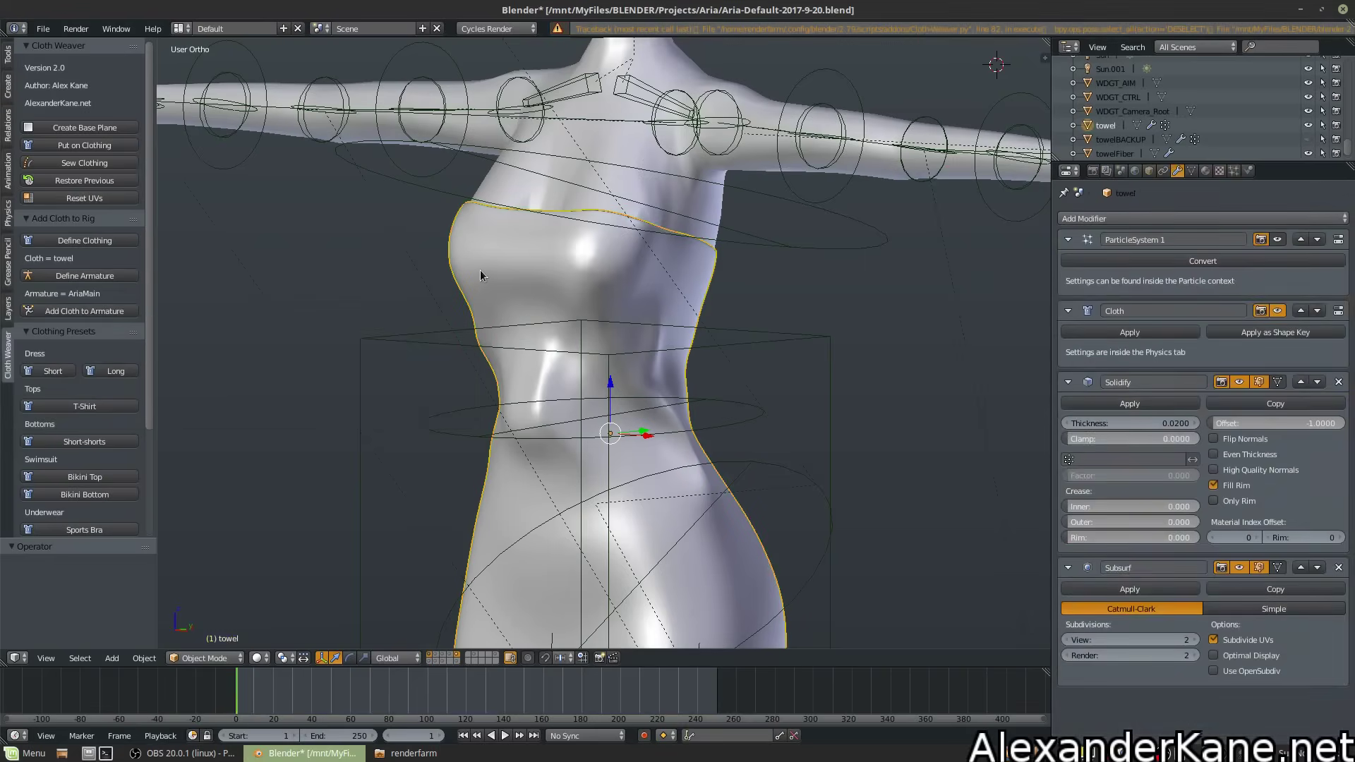
pyautogui.click(92, 312)
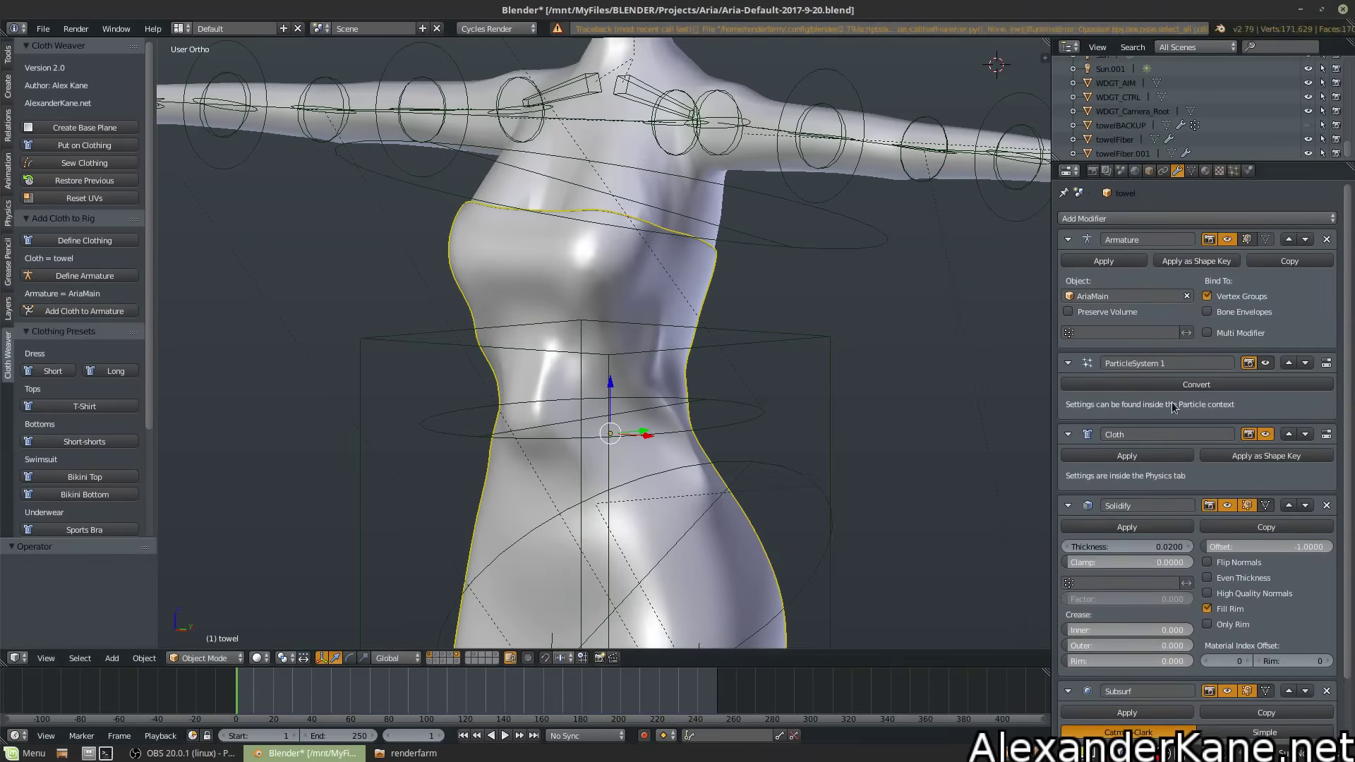
# Fix the towel fibers and turn on viewport display of the ParticleSystem 1 modifier
pyautogui.scroll(-3, 1170, 400)
pyautogui.scroll(3, 1171, 400)
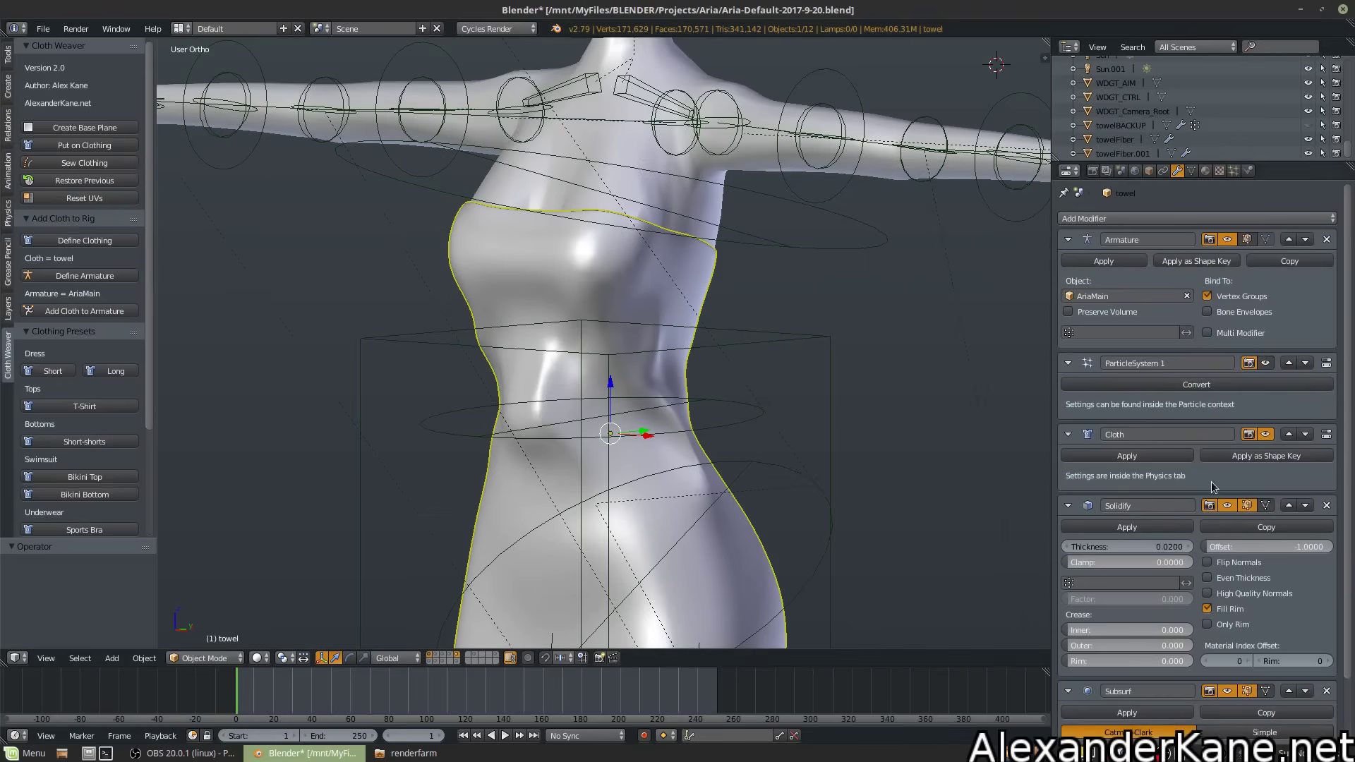
pyautogui.scroll(-3, 1213, 484)
pyautogui.scroll(3, 1212, 484)
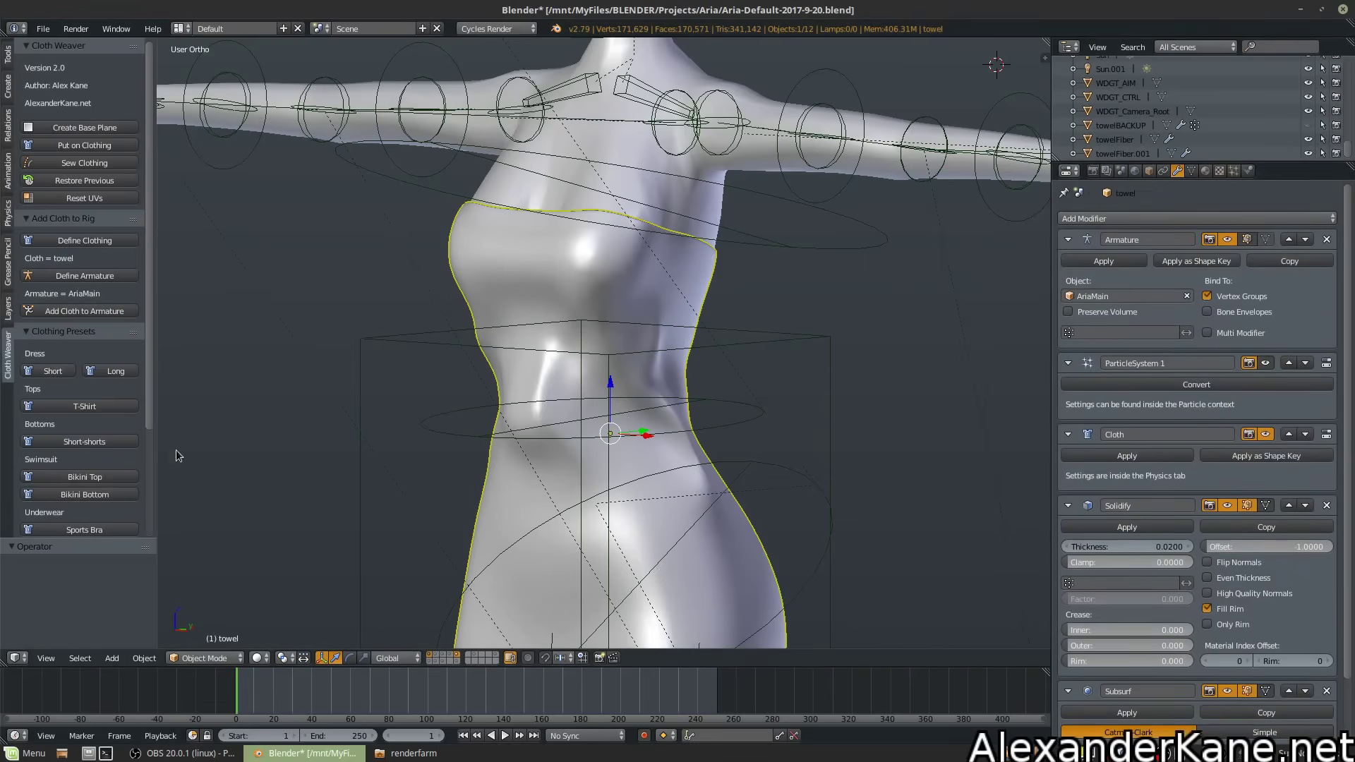
pyautogui.scroll(-5, 91, 446)
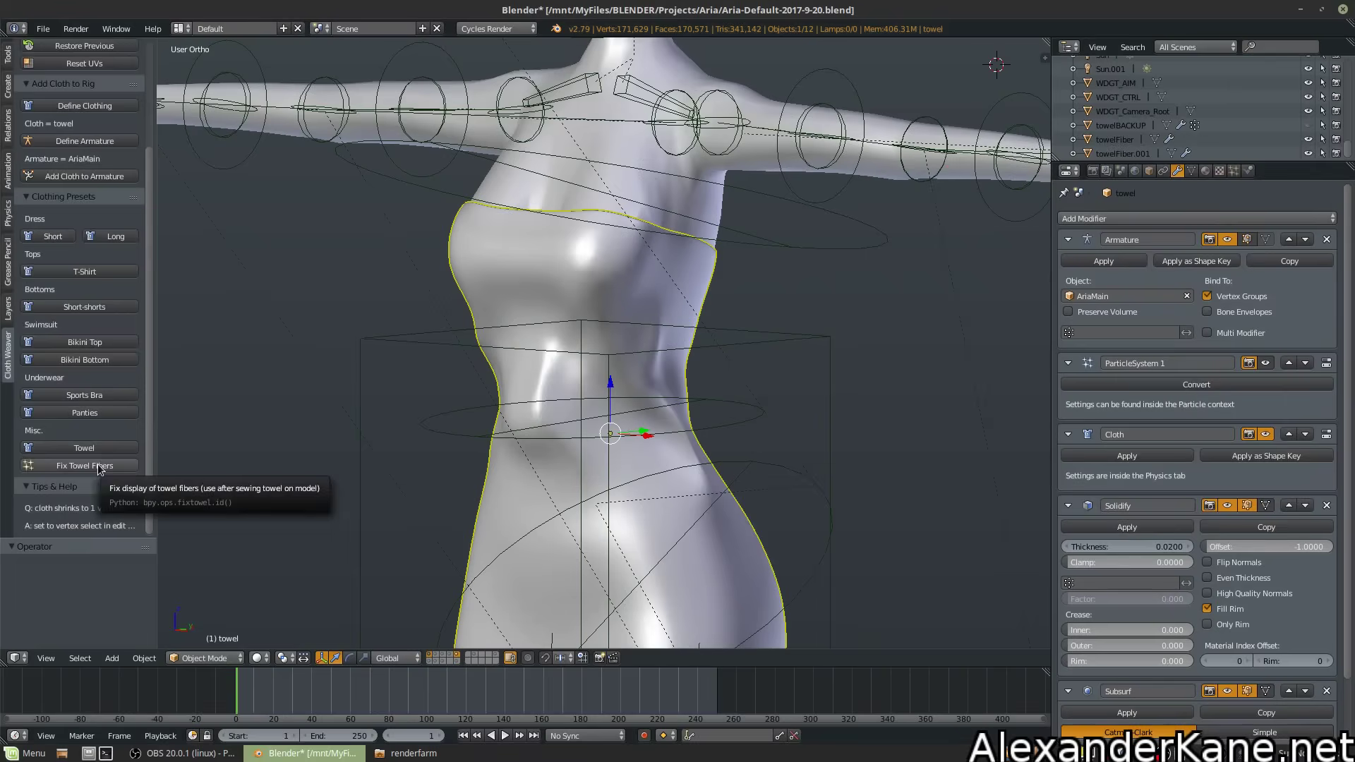
pyautogui.click(101, 468)
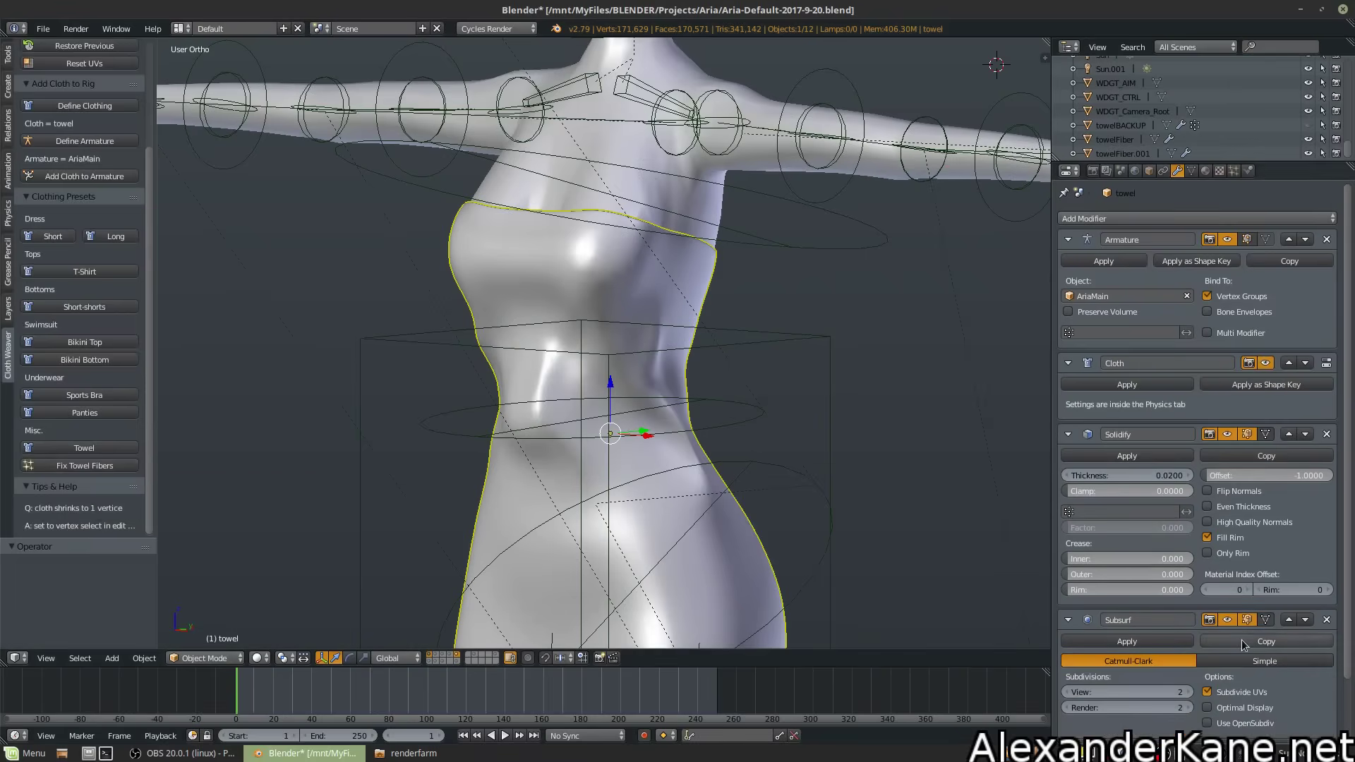
pyautogui.scroll(-3, 1197, 589)
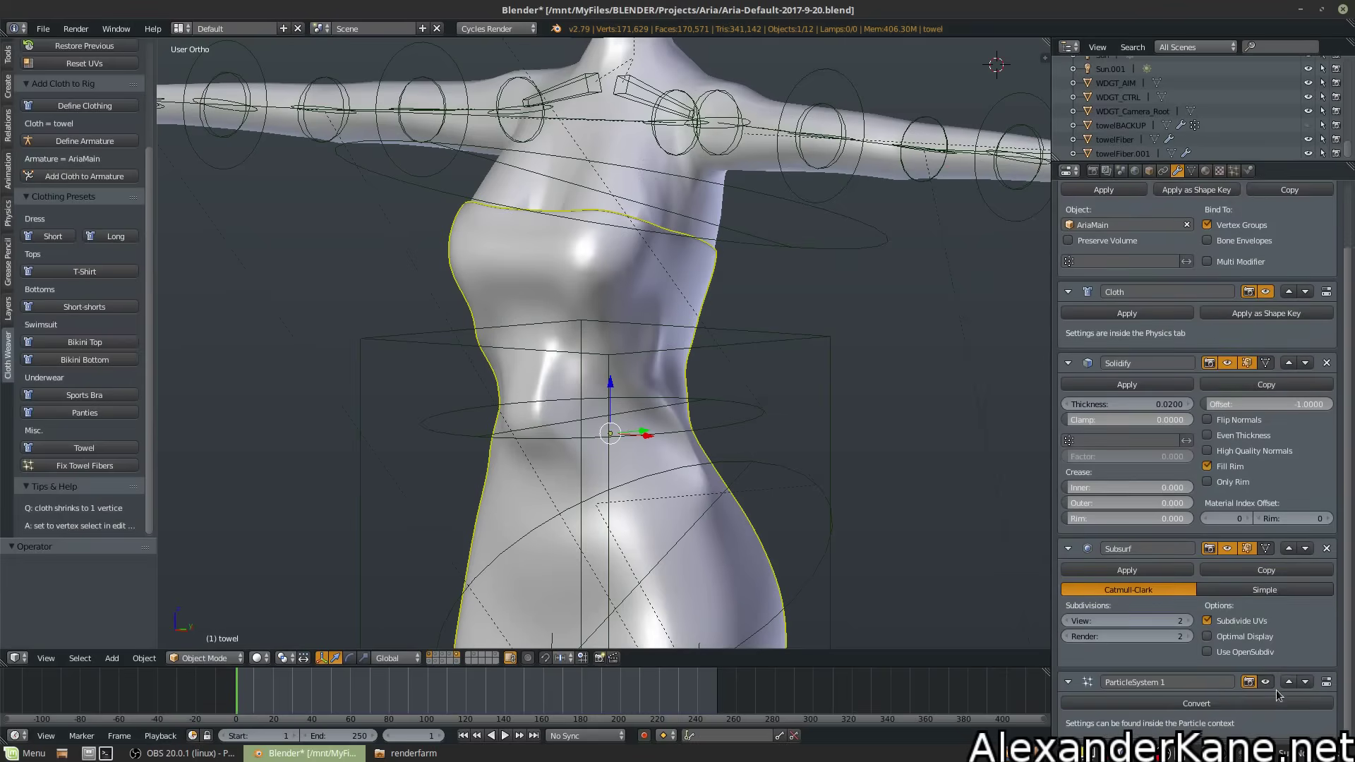
# Examine the fibers covering the towel up close and from several angles
pyautogui.scroll(5, 516, 356)
pyautogui.moveTo(517, 340); pyautogui.dragTo(521, 343, button='middle')
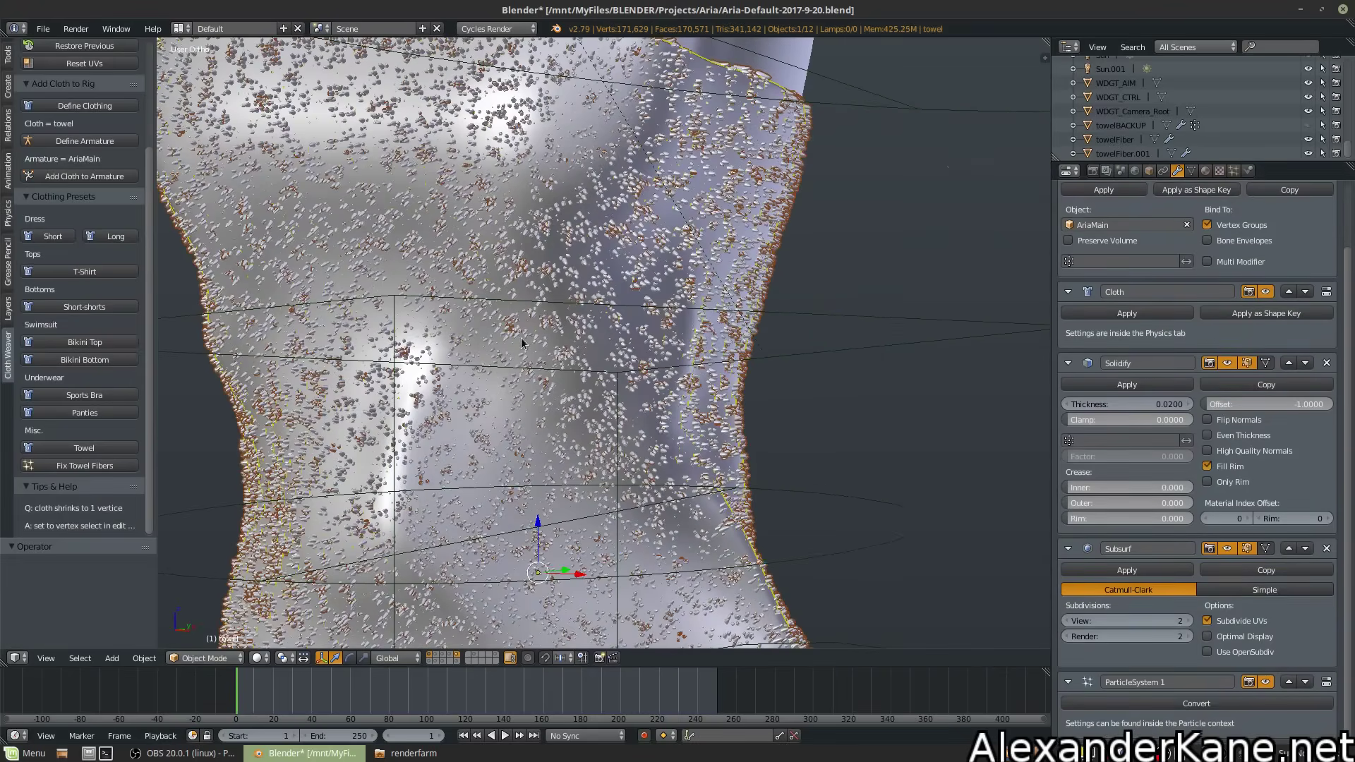
pyautogui.scroll(-7, 571, 235)
pyautogui.scroll(14, 661, 300)
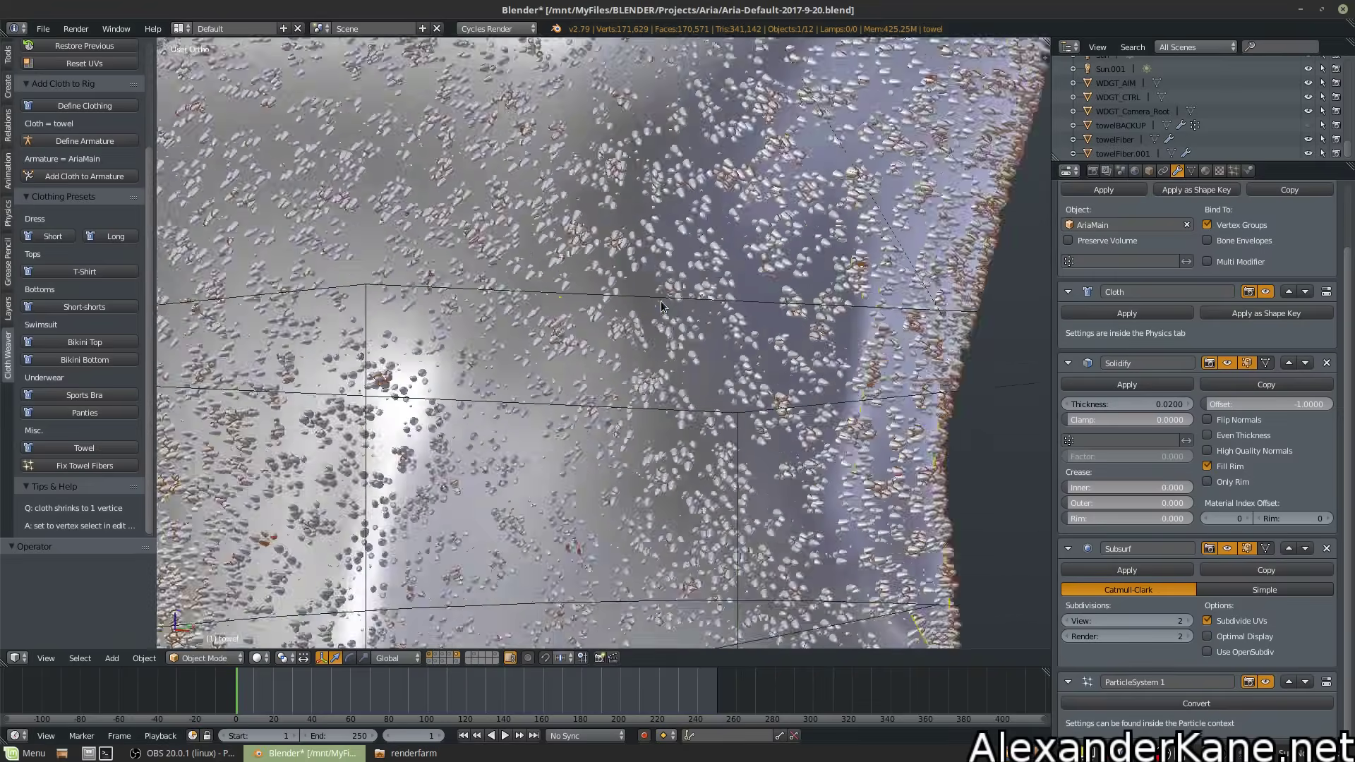
pyautogui.scroll(-10, 560, 271)
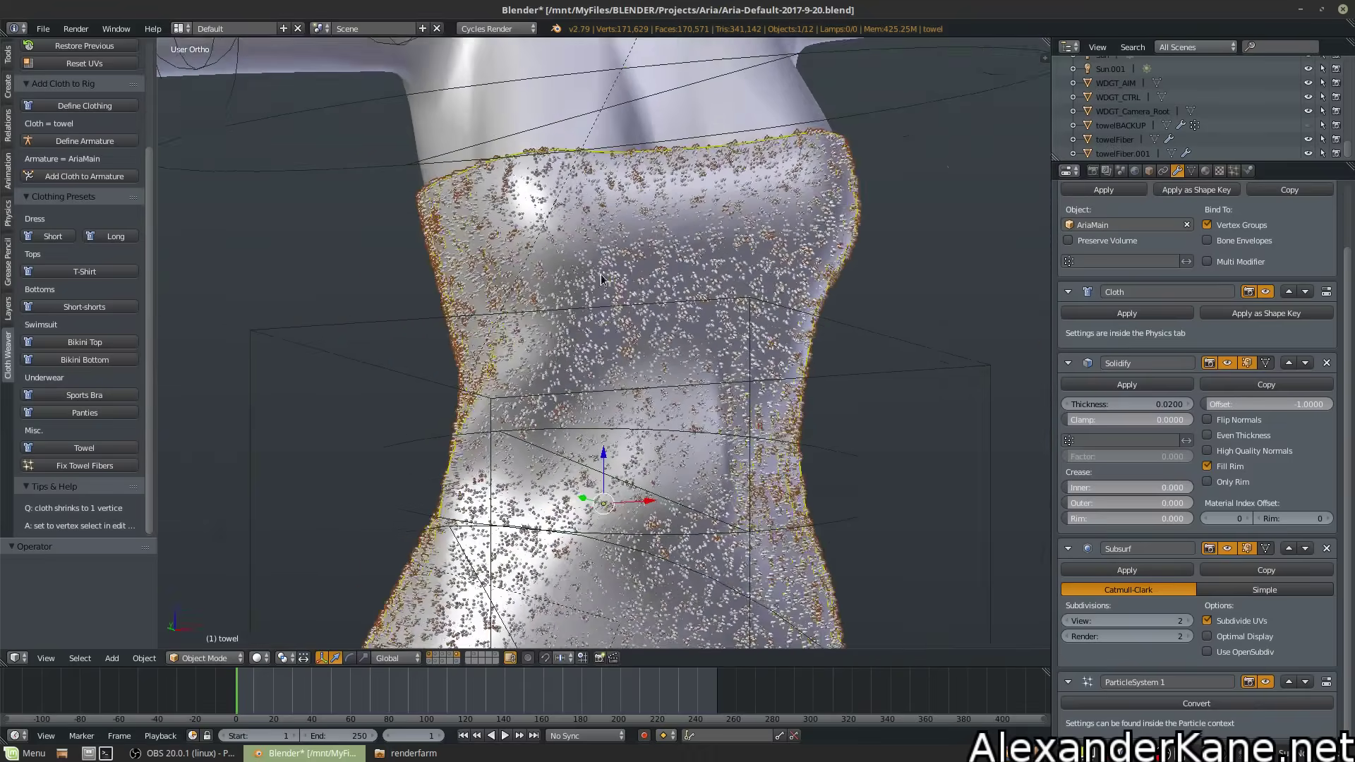
pyautogui.press('KP_4')
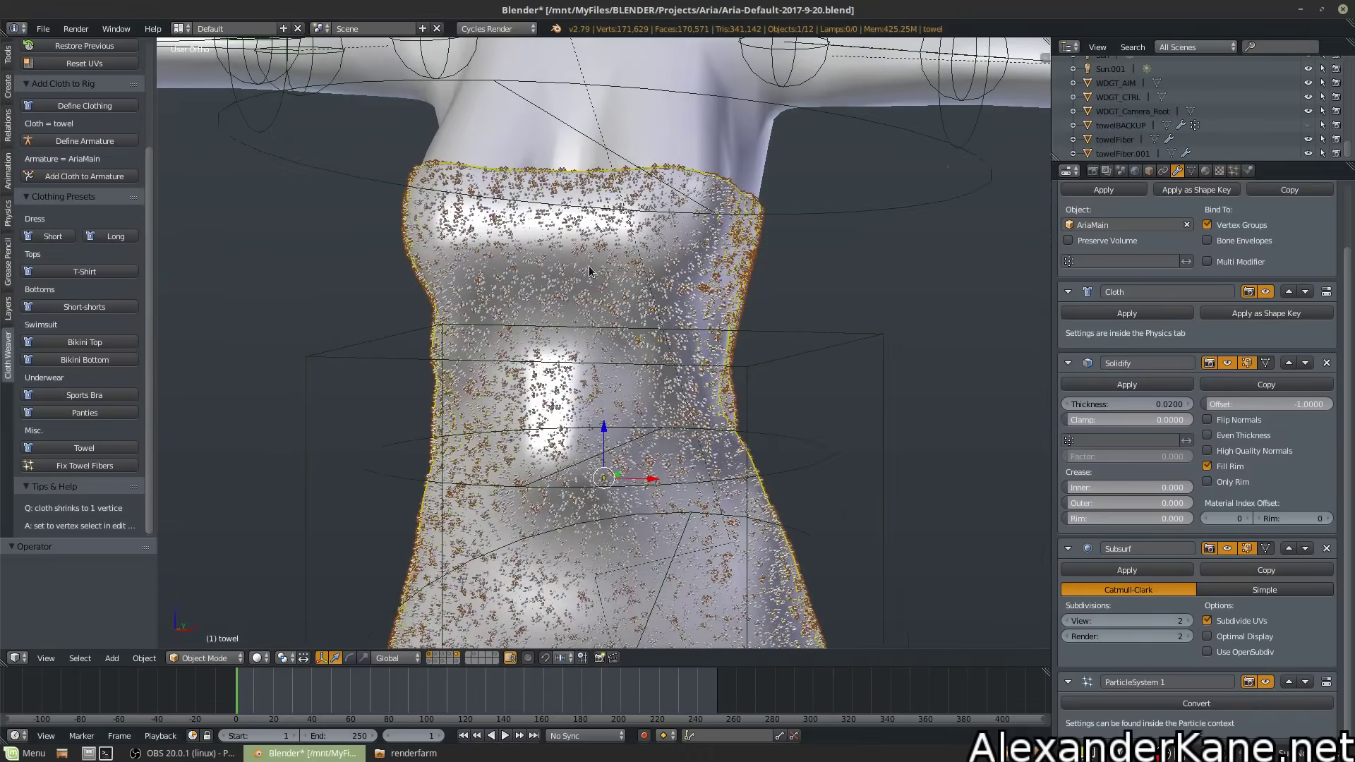
pyautogui.scroll(-2, 610, 297)
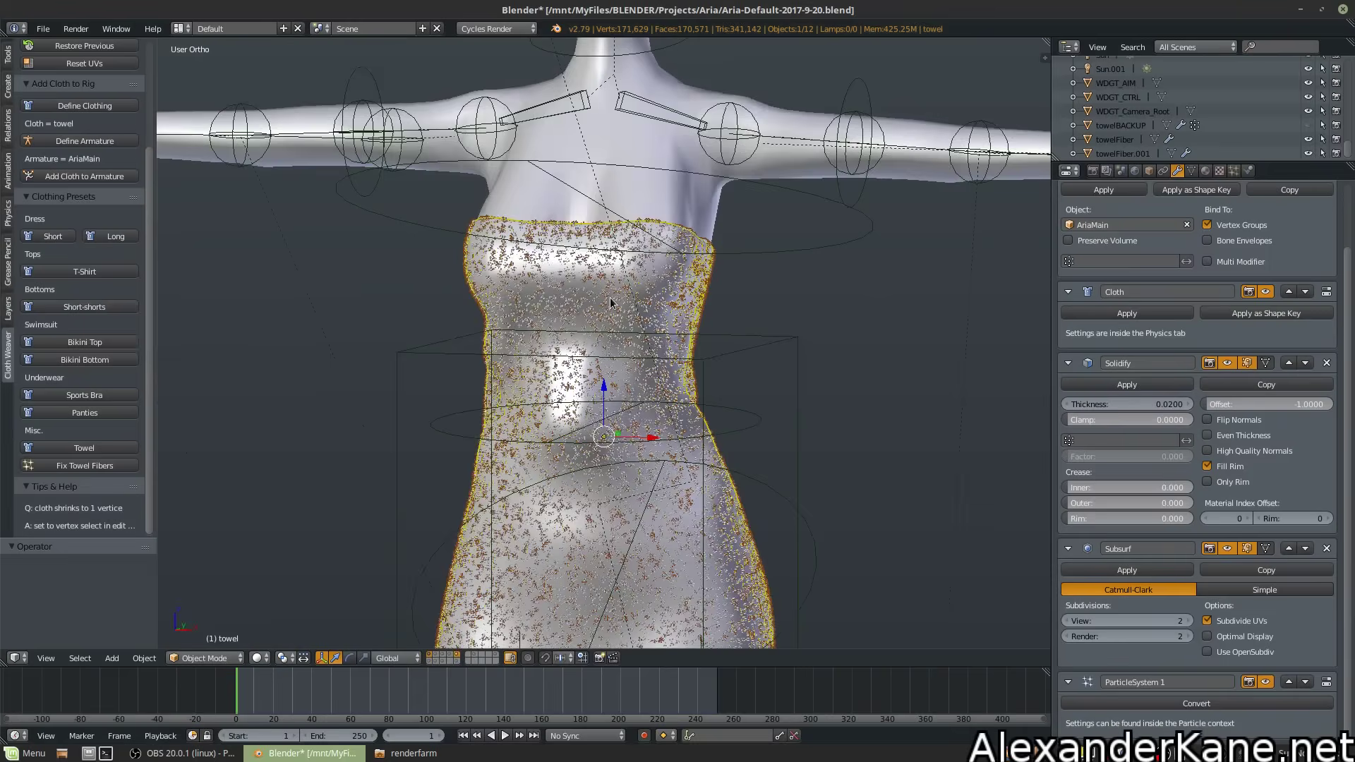
# Restore the previous unsewn version of the towel with Cloth Weaver
pyautogui.scroll(-3, 609, 302)
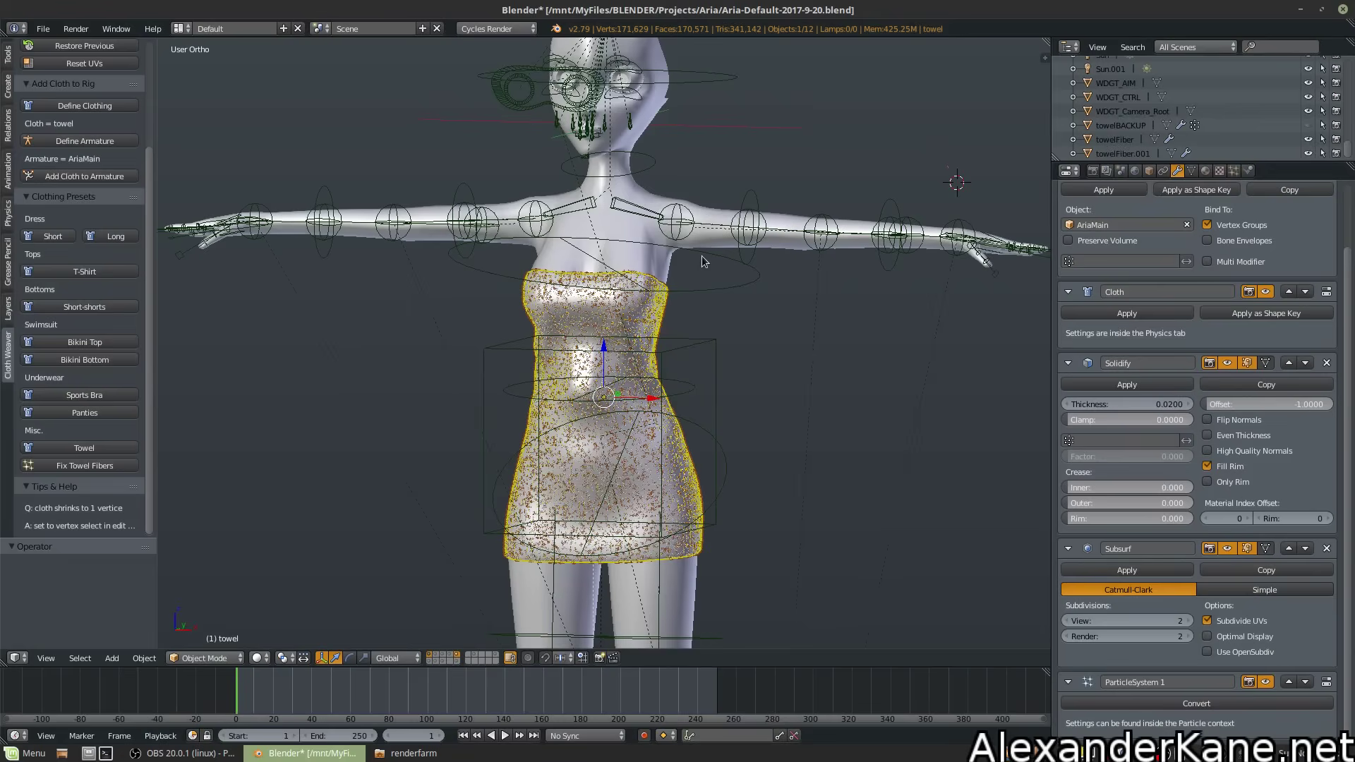
pyautogui.moveTo(746, 261); pyautogui.dragTo(708, 272, button='middle')
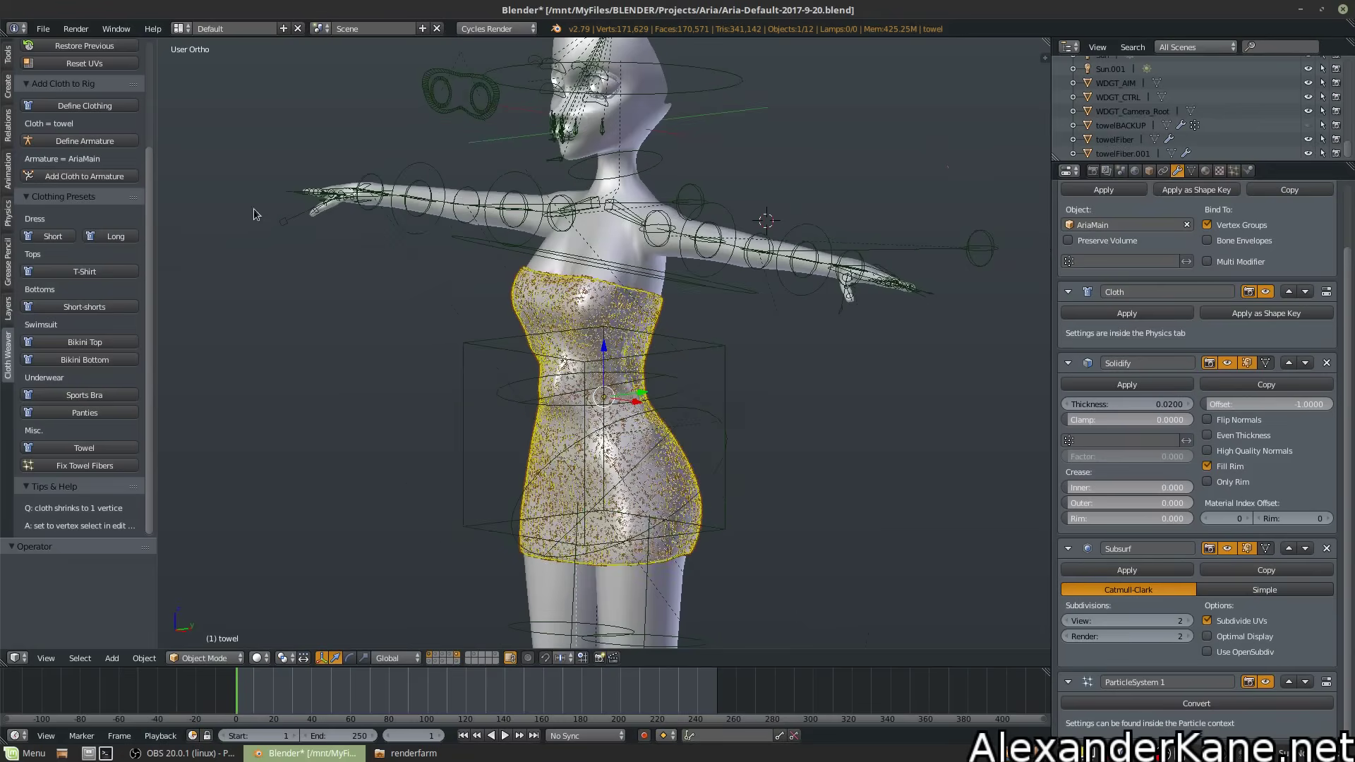
pyautogui.scroll(5, 62, 257)
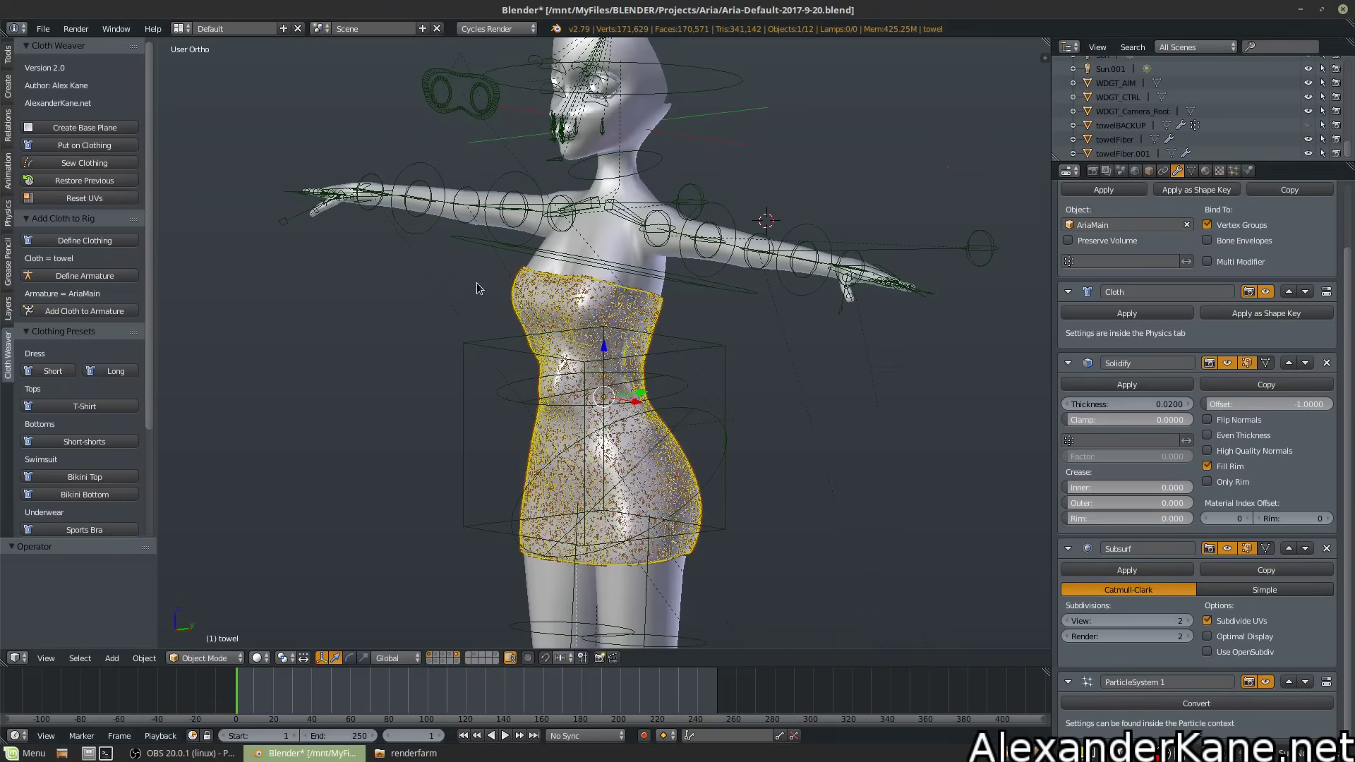
pyautogui.click(84, 185)
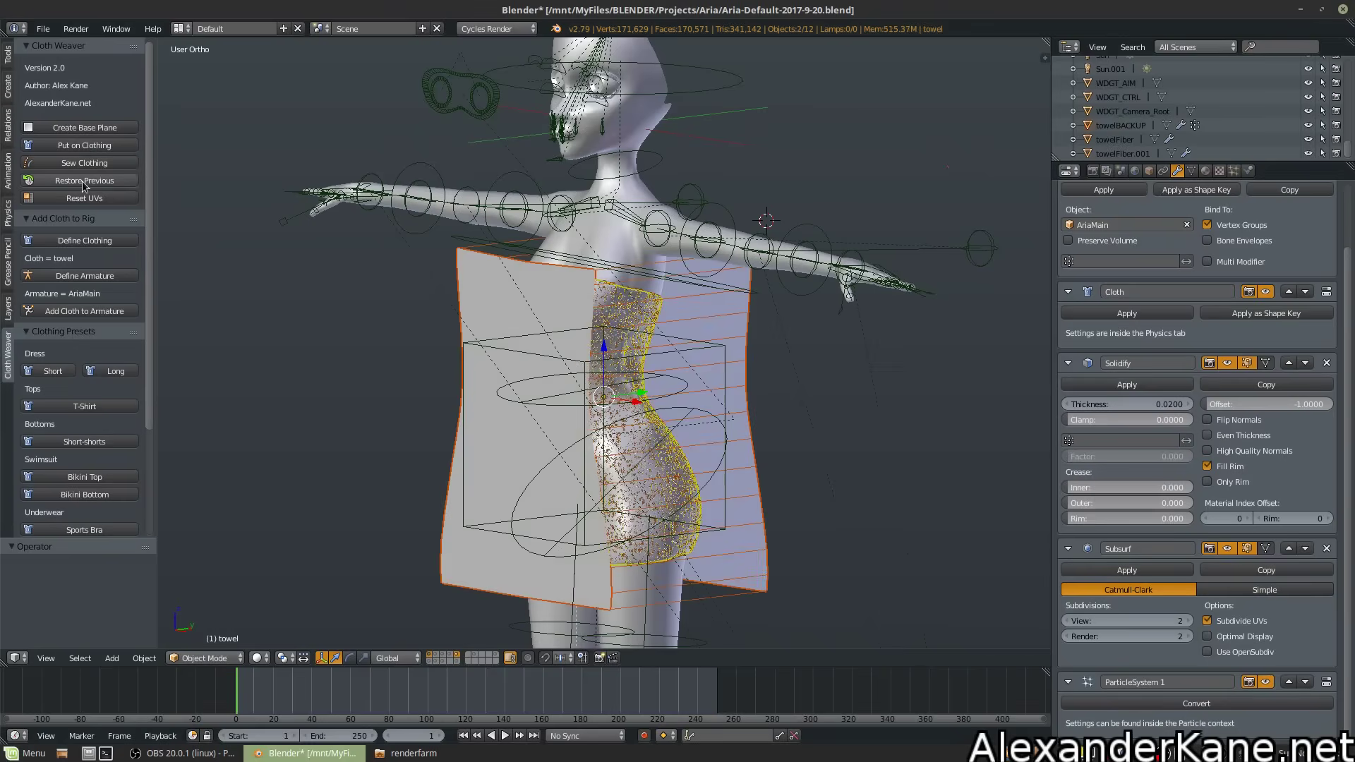
# Select the restored flat towelBACKUP panels around the body and delete them, leaving the fitted towel
pyautogui.rightClick(472, 302)
pyautogui.moveTo(551, 280); pyautogui.dragTo(444, 422, button='middle')
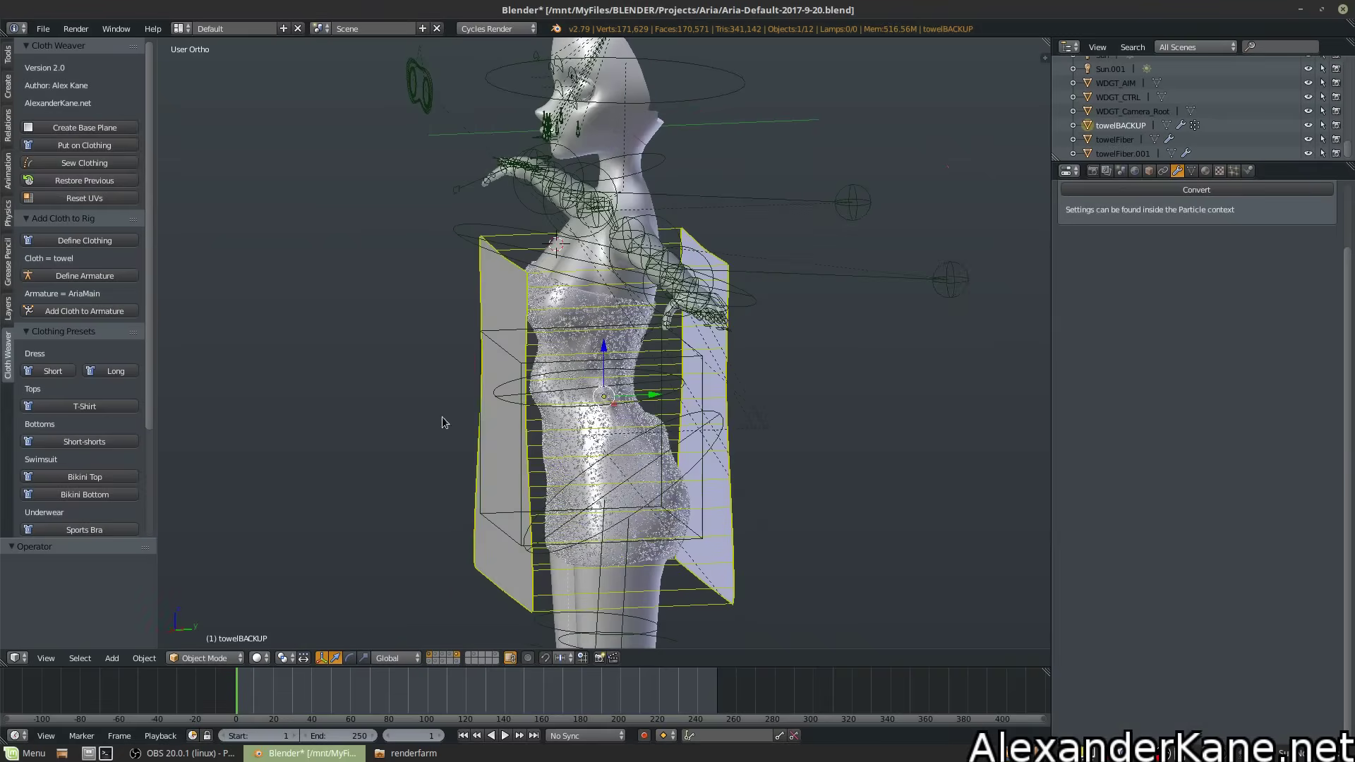
pyautogui.moveTo(474, 351); pyautogui.dragTo(516, 355, button='middle')
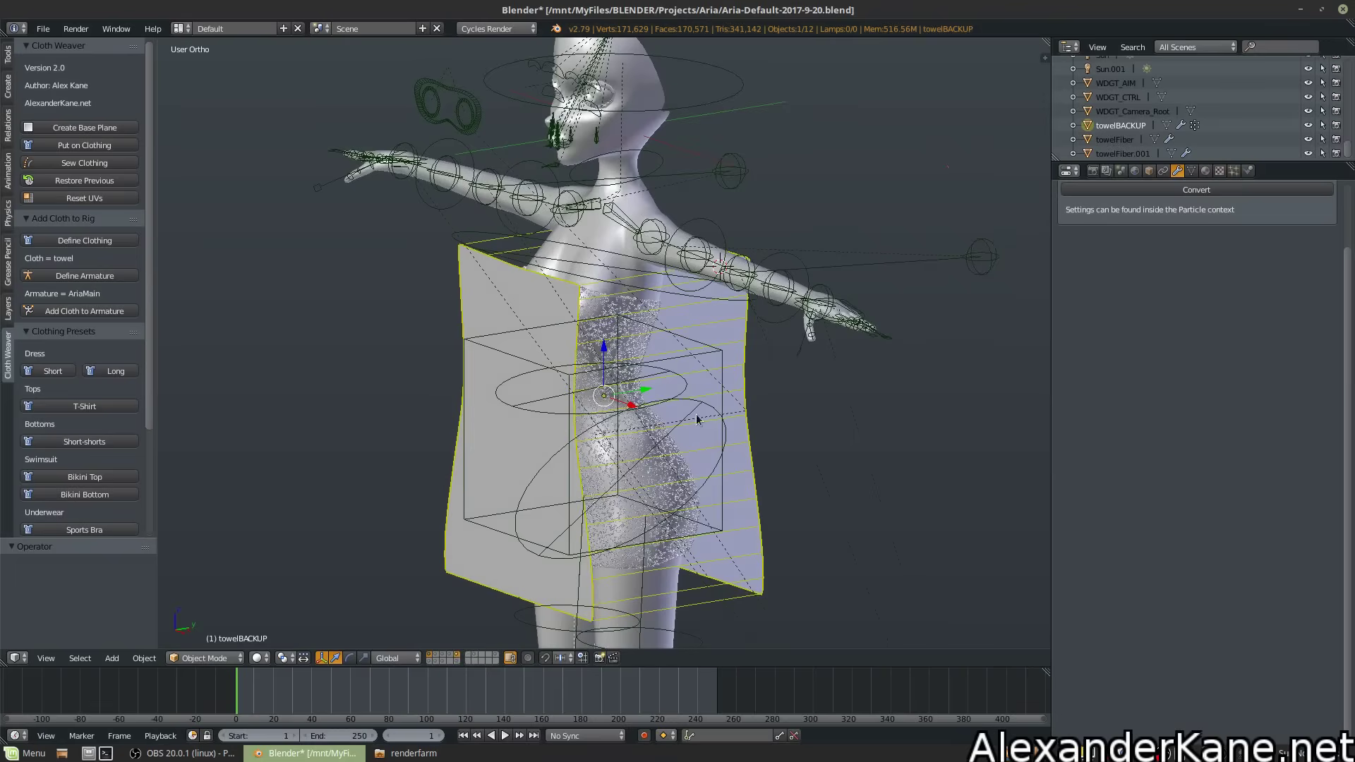
pyautogui.press('m')
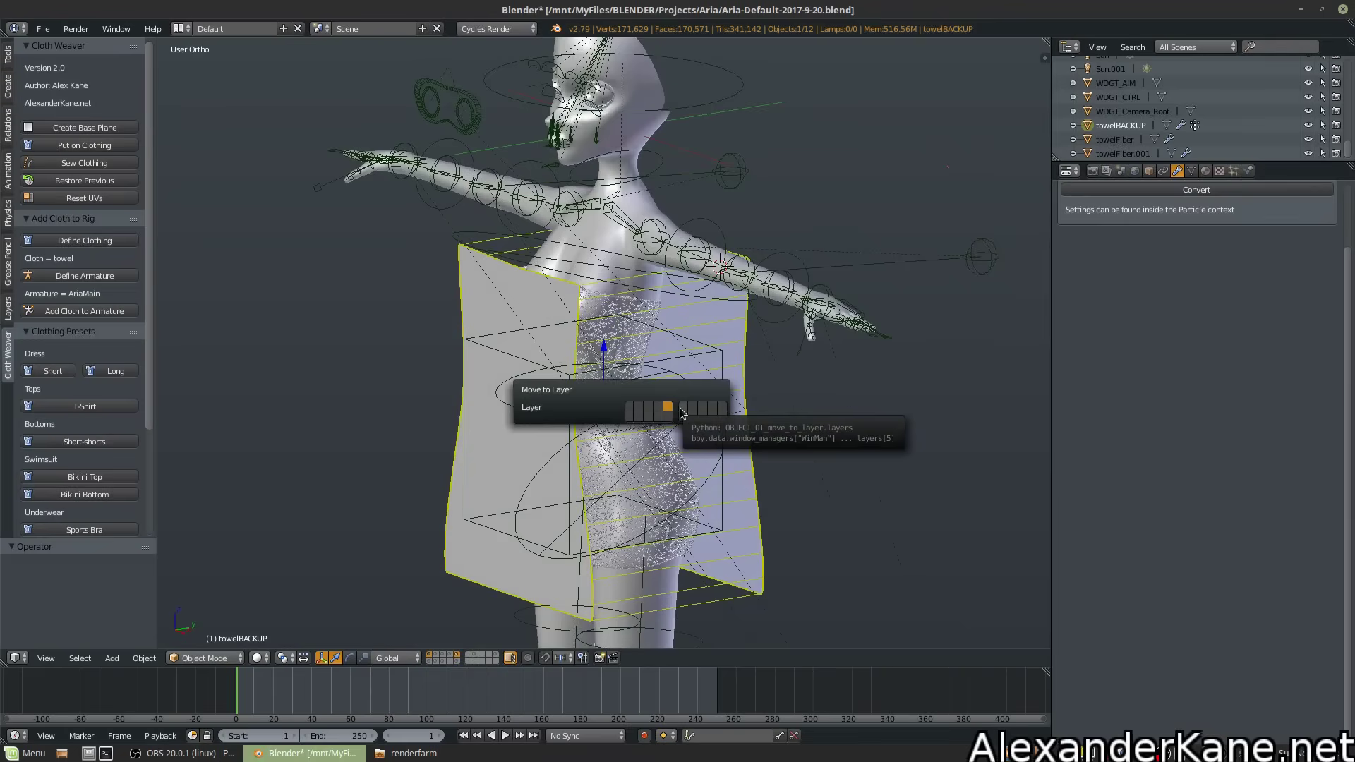
pyautogui.press('Delete')
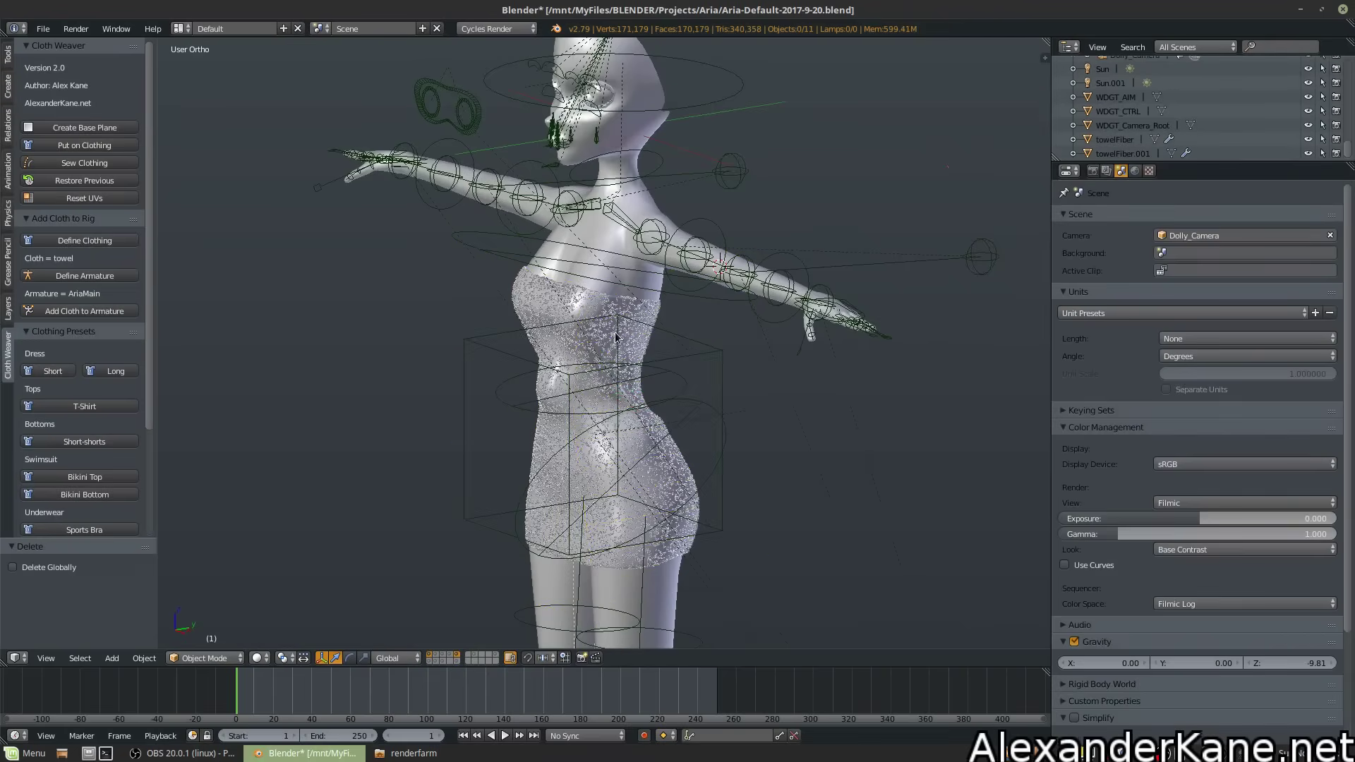
# In the camera view, set a render border around the upper part of the towel at the chest
pyautogui.press('KP_0')
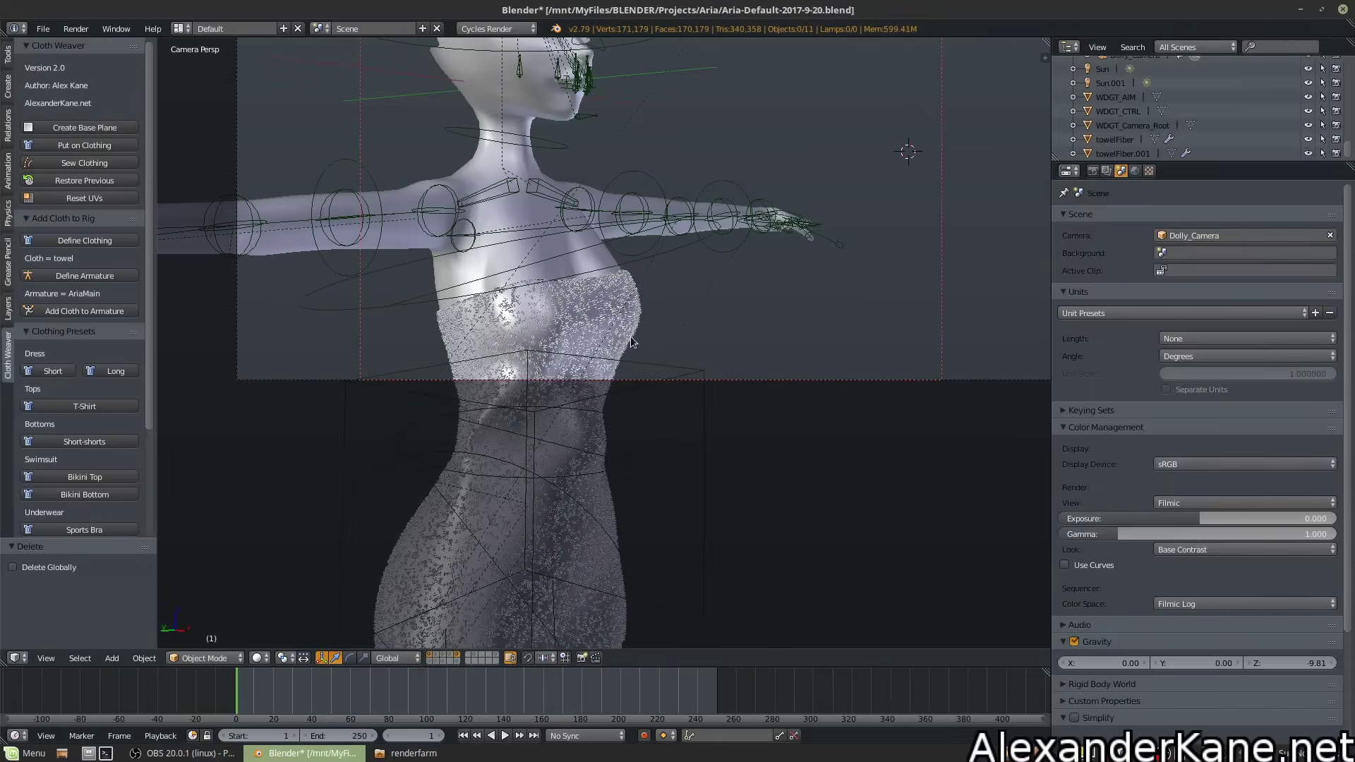
pyautogui.press('super')
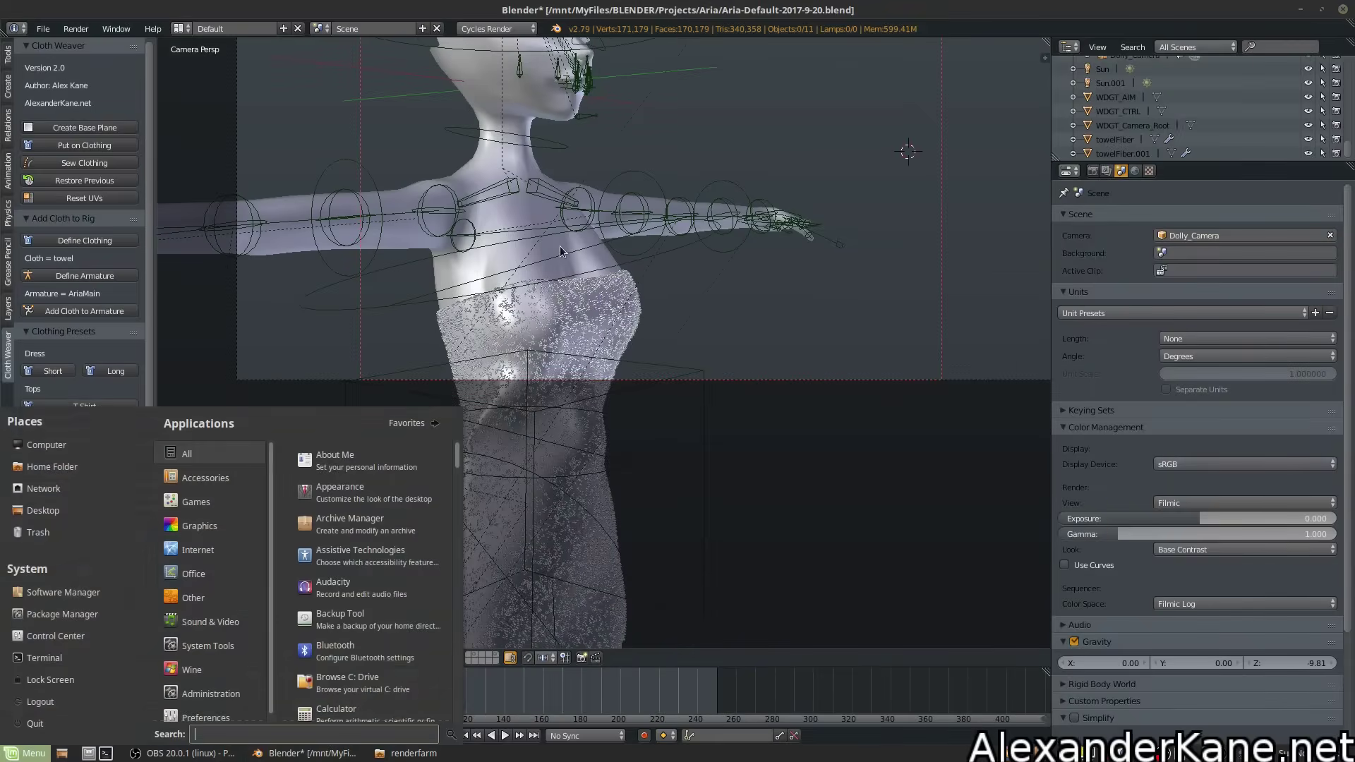
pyautogui.click(612, 251)
pyautogui.press('b')
pyautogui.moveTo(659, 302); pyautogui.dragTo(453, 408)
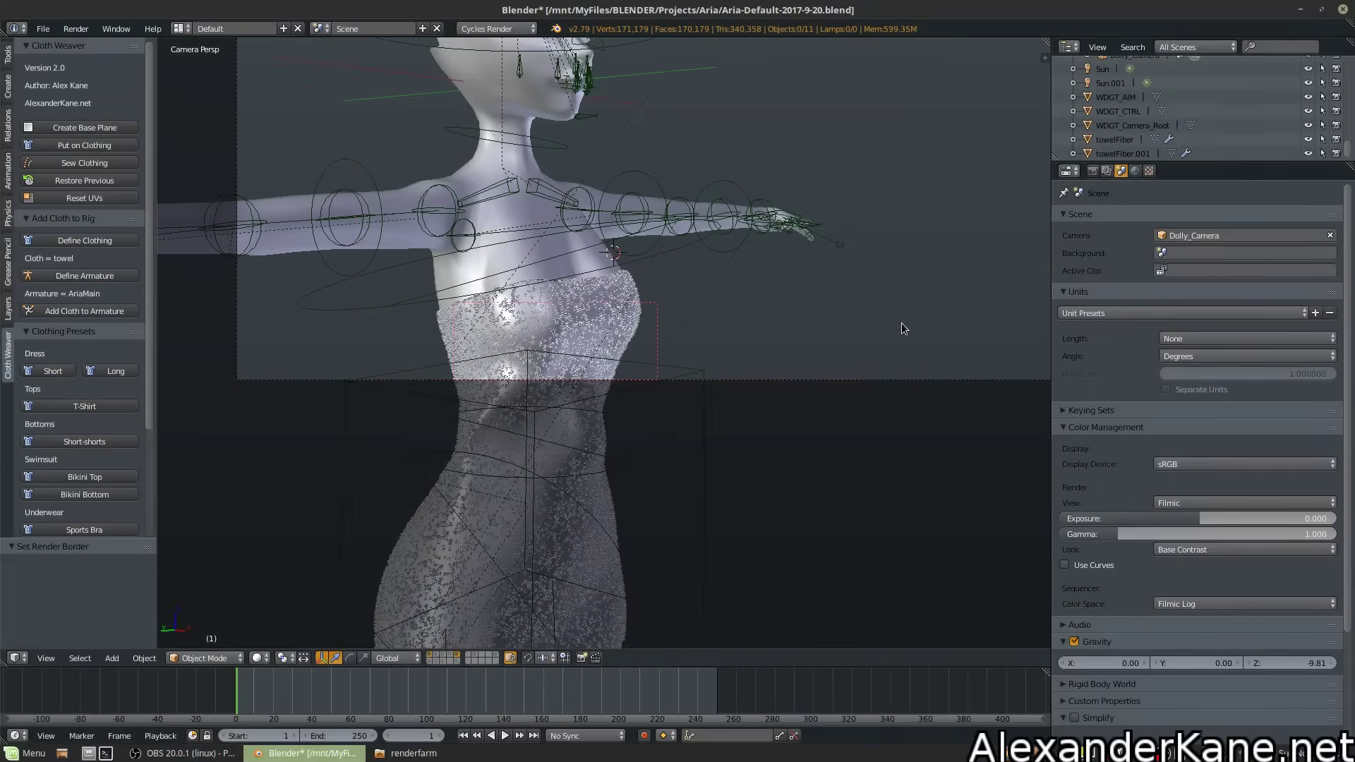
# Render the bordered area and examine the towel fibers in the rendered image up close
pyautogui.click(1093, 170)
pyautogui.press('F12')
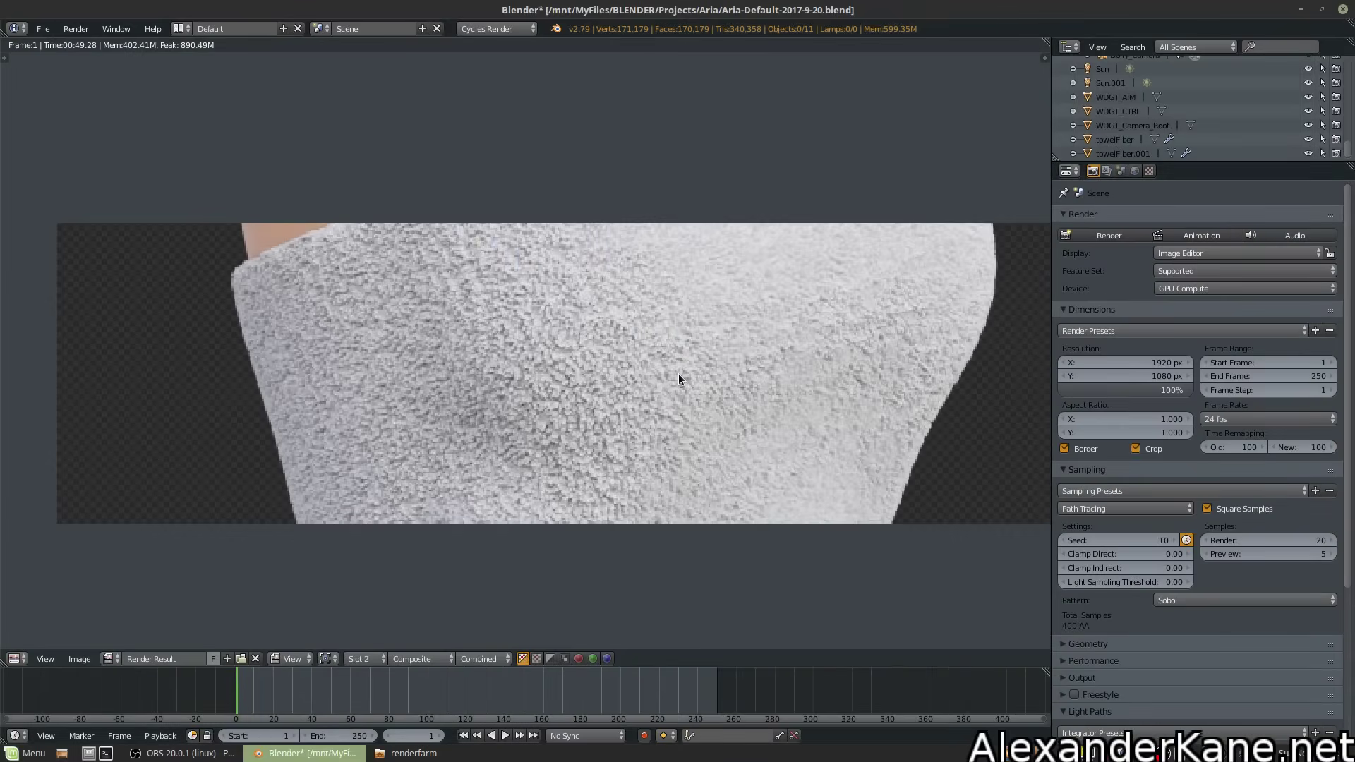
pyautogui.scroll(1, 601, 397)
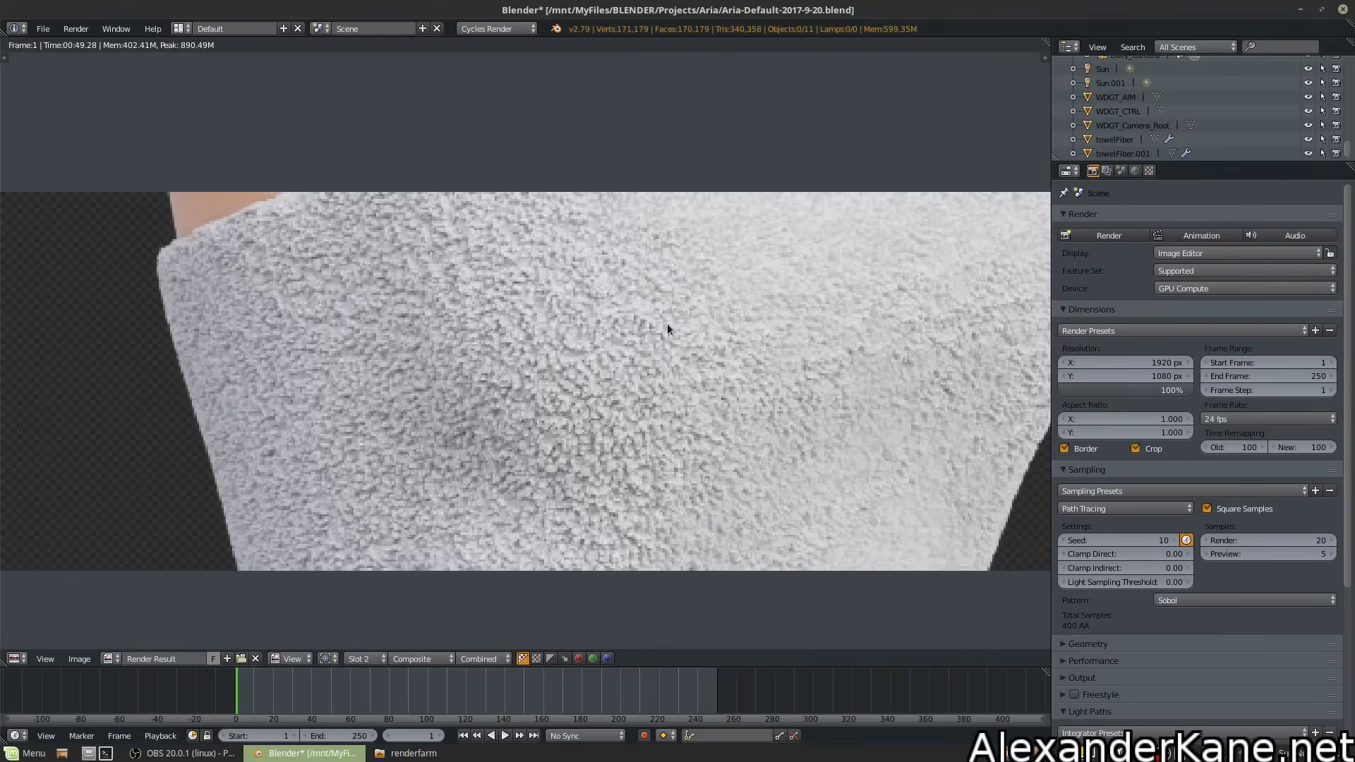
pyautogui.scroll(-4, 698, 402)
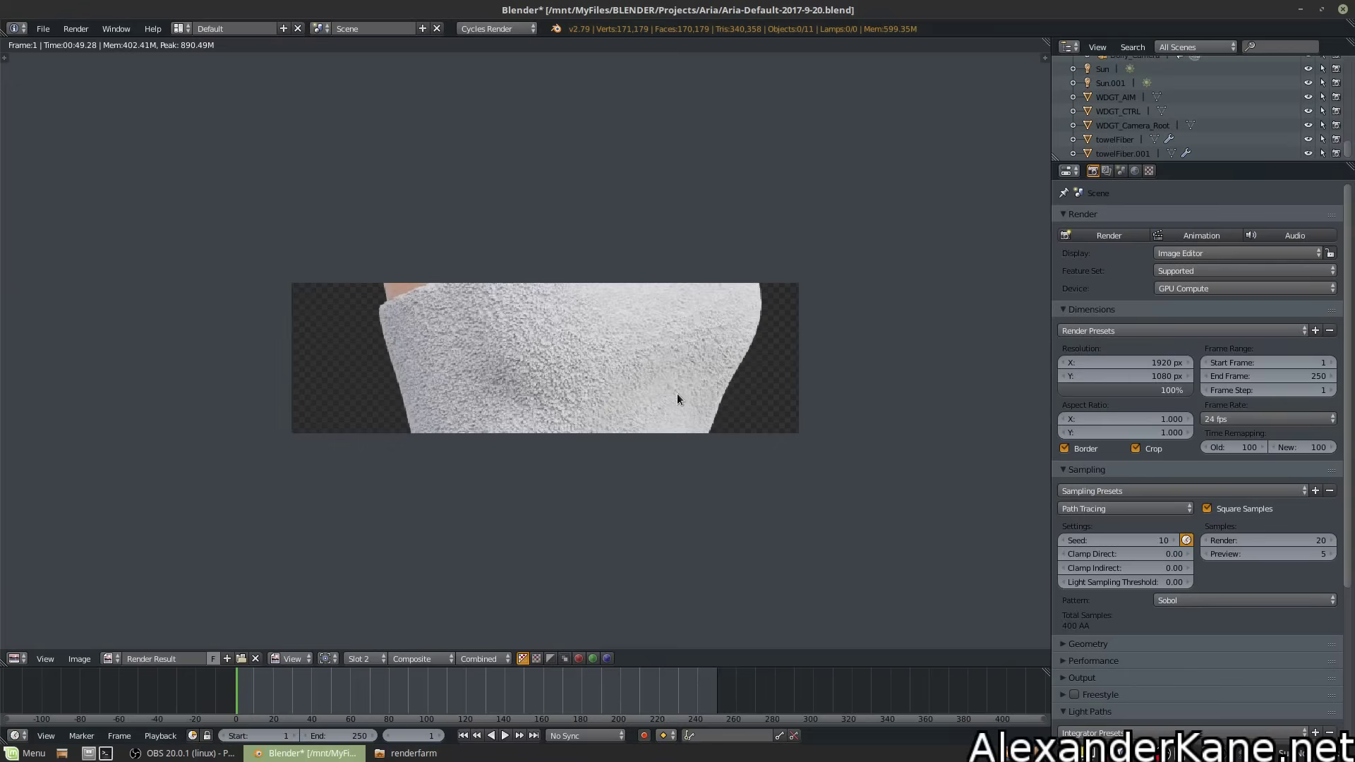
pyautogui.scroll(1, 678, 393)
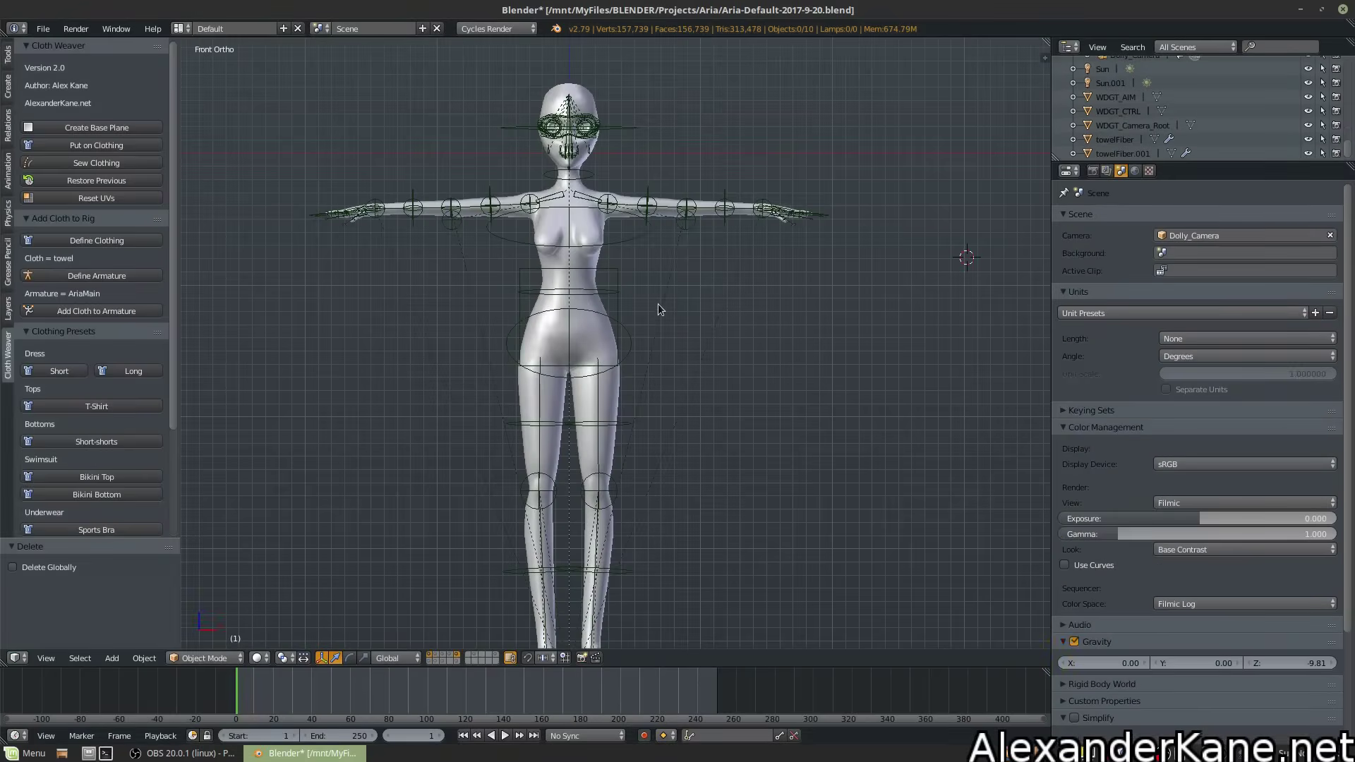
pyautogui.keyDown('shift'); pyautogui.moveTo(658, 309); pyautogui.dragTo(701, 341, button='middle'); pyautogui.keyUp('shift')
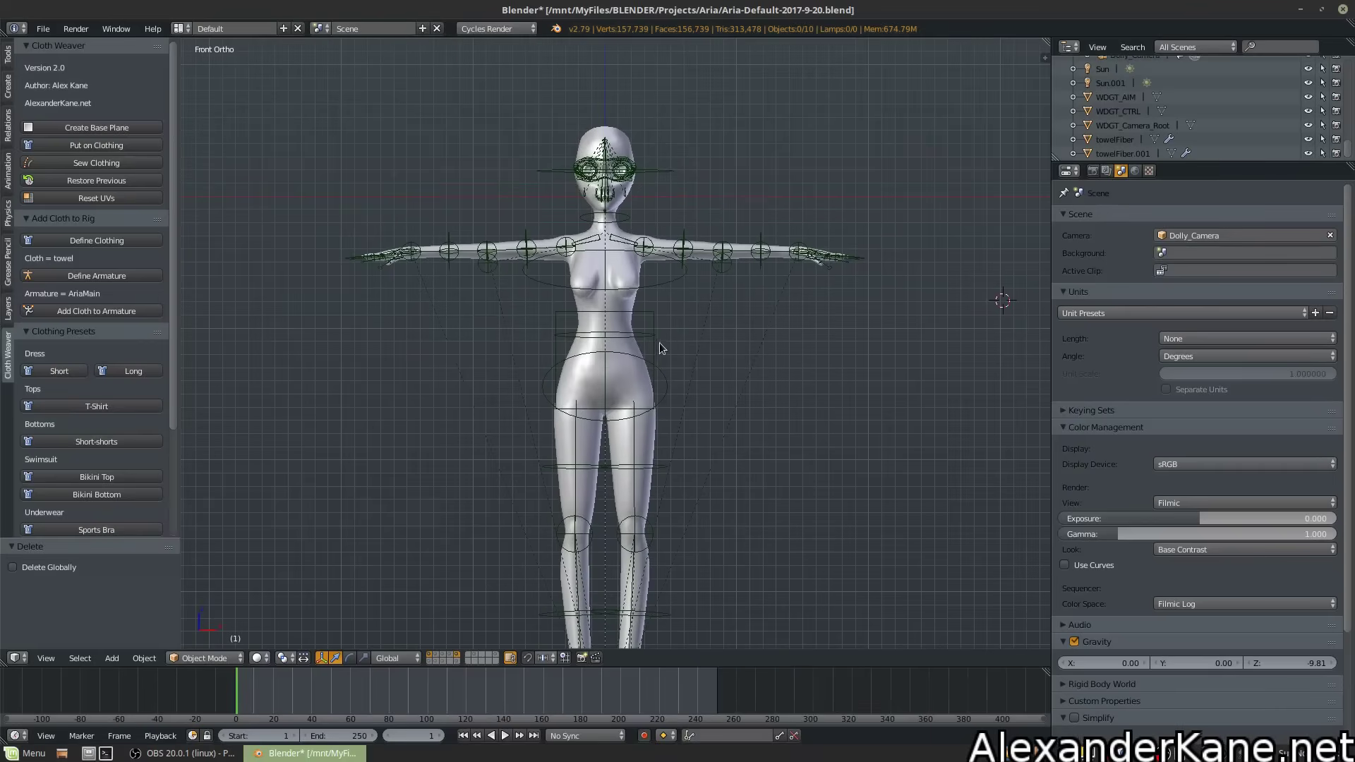
# Create a base plane and move it in front of the waist, about -7.2 in Y and -10.7 in Z
pyautogui.click(111, 129)
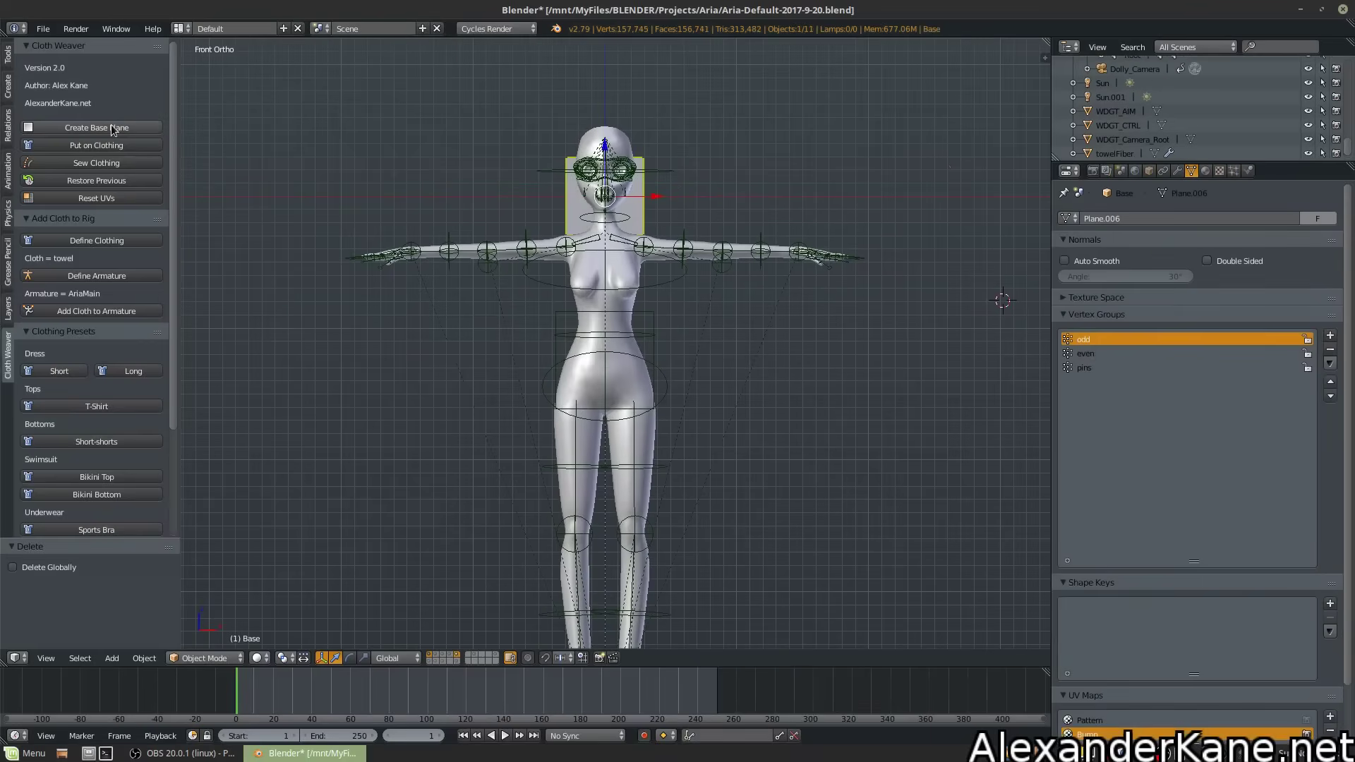
pyautogui.press('KP_3')
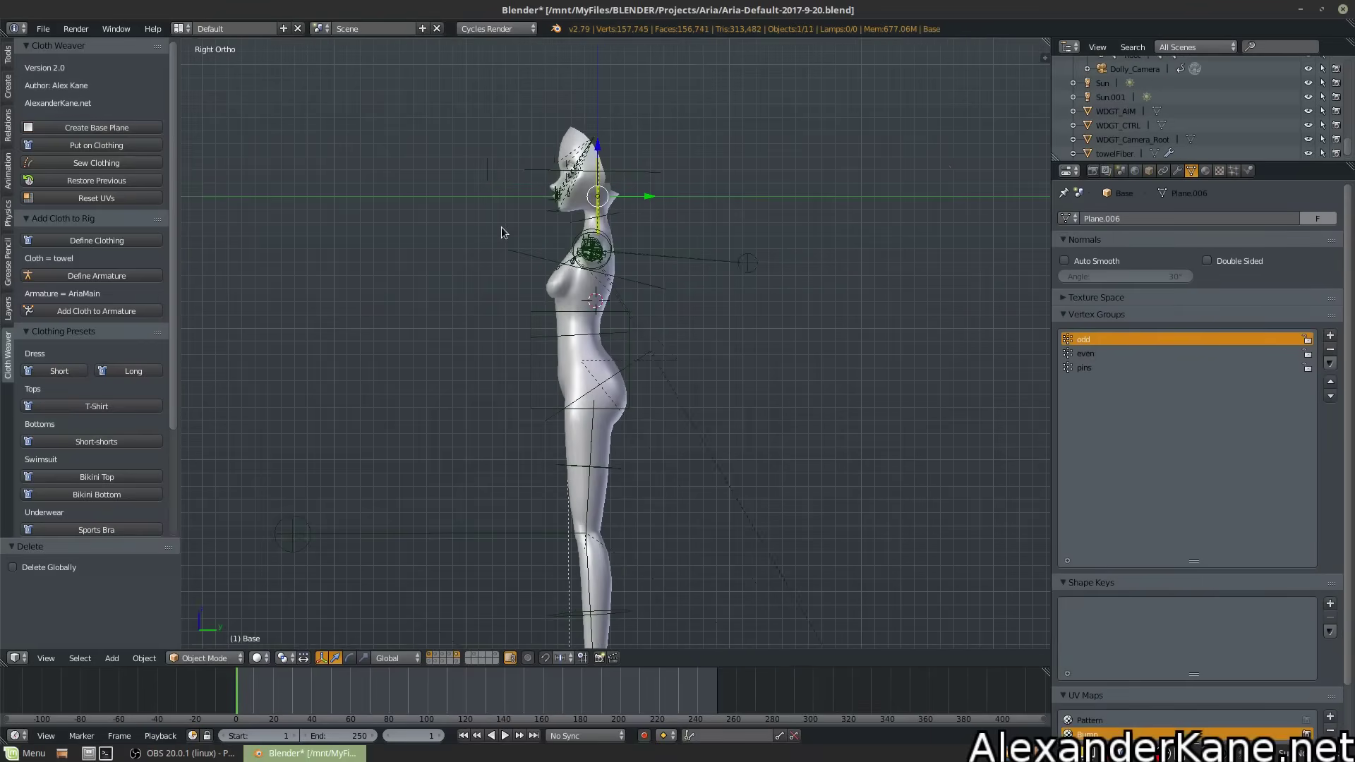
pyautogui.press('g')
pyautogui.click(473, 290)
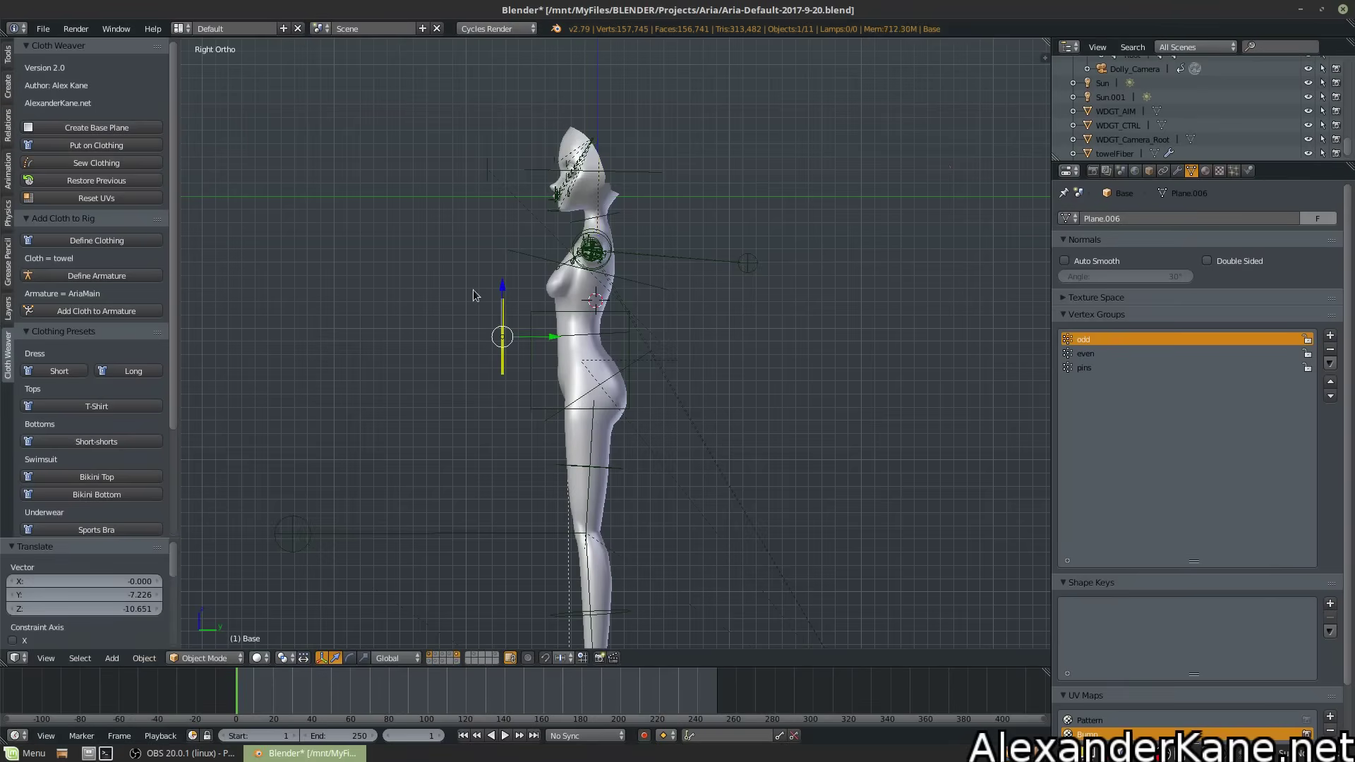
pyautogui.moveTo(473, 290); pyautogui.dragTo(585, 310, button='middle')
# Lower the base plane by about 6.35 along Z, then move it about 2.4 in Y and 1.1 up, nearer the hips
pyautogui.press('KP_1')
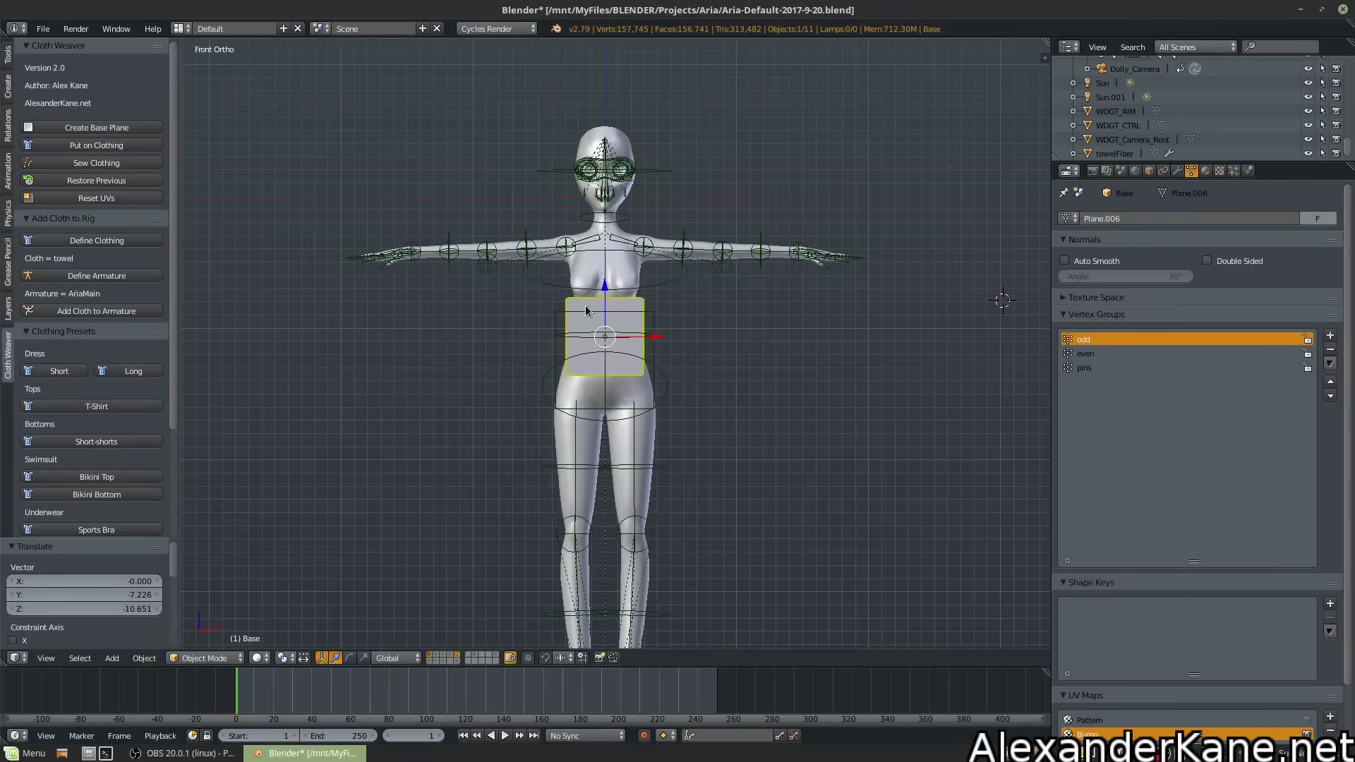
pyautogui.press('Tab')
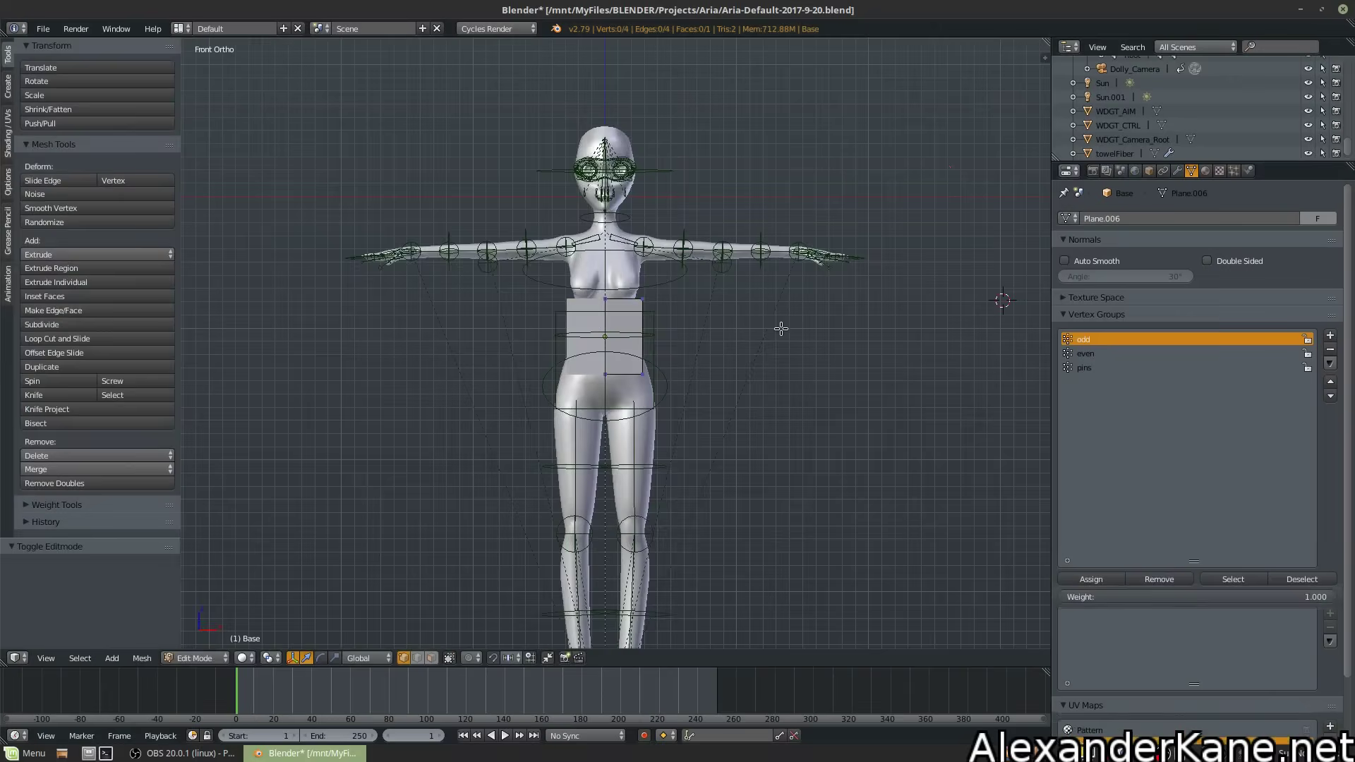
pyautogui.scroll(5, 672, 424)
pyautogui.scroll(-2, 671, 424)
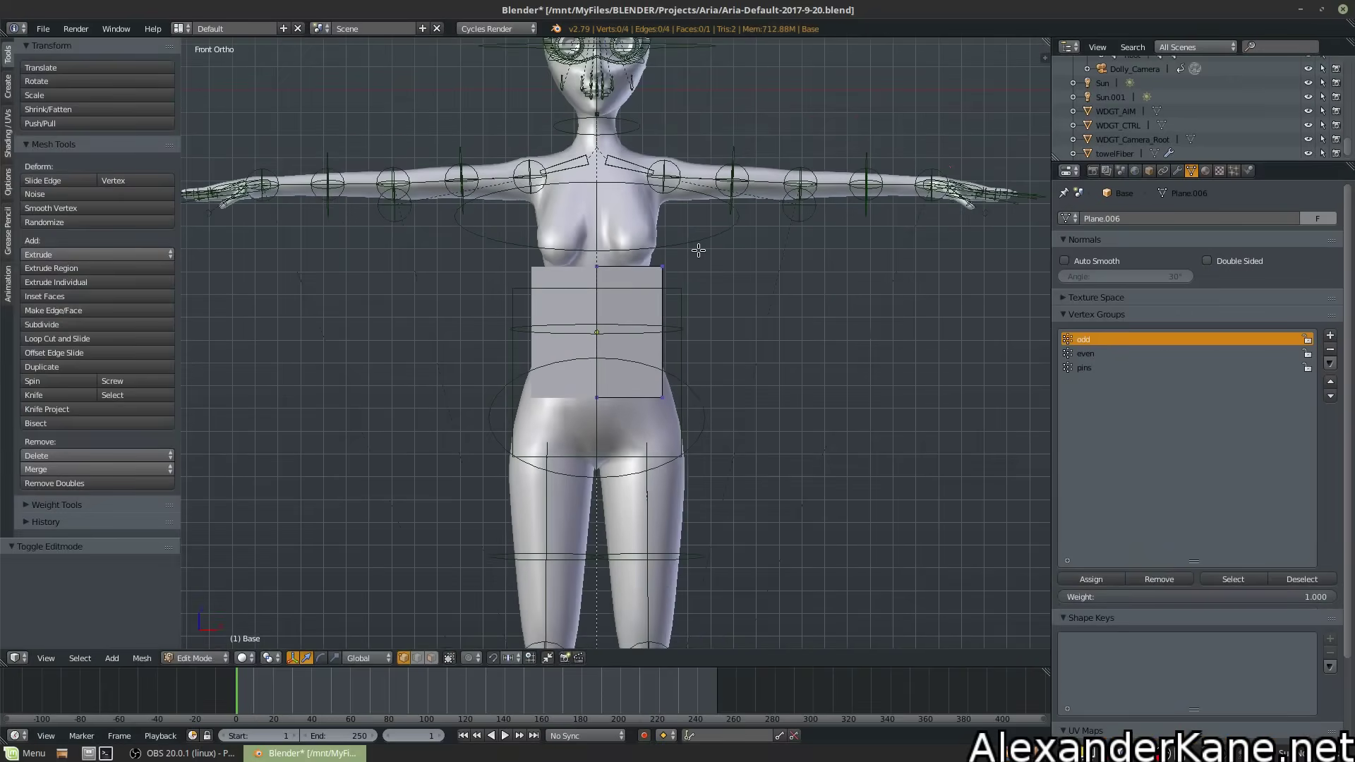
pyautogui.press('Tab')
pyautogui.press('g')
pyautogui.press('z')
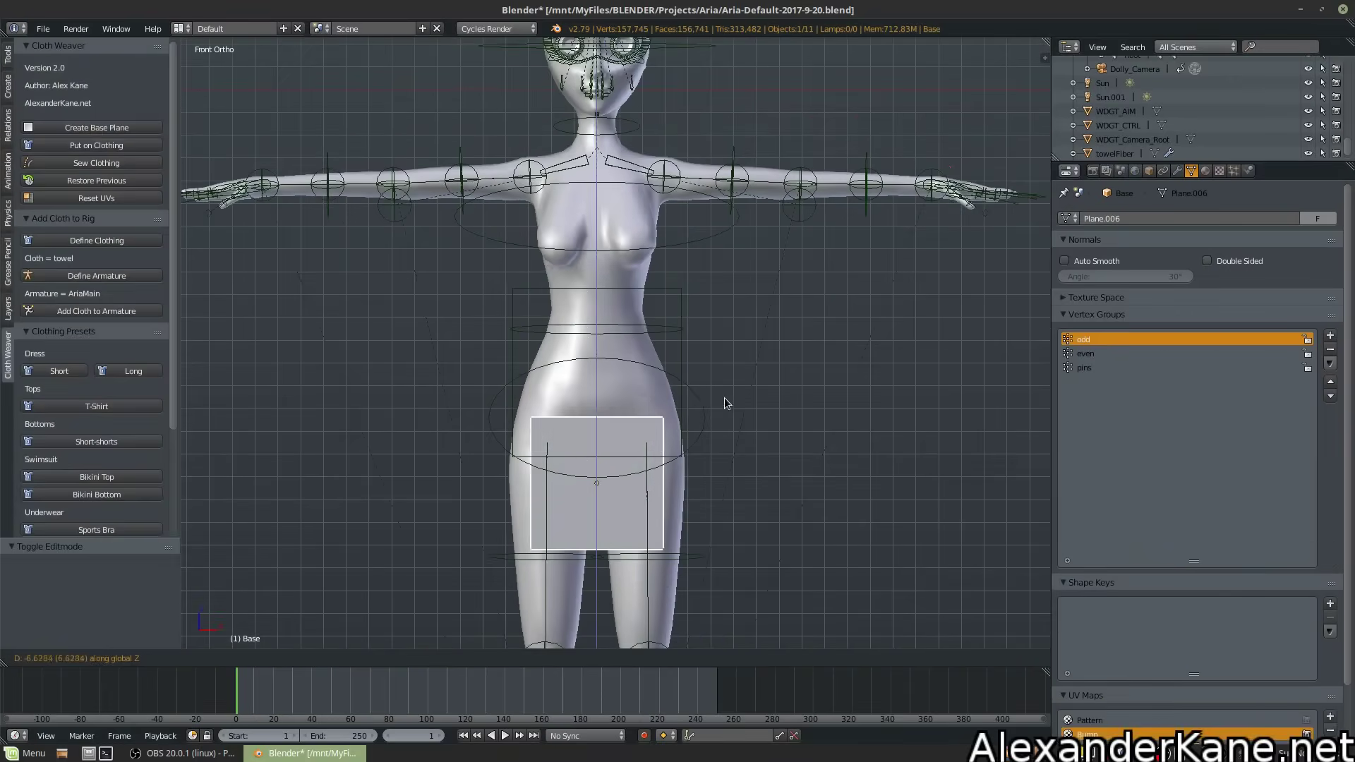
pyautogui.click(724, 395)
pyautogui.press('KP_3')
pyautogui.press('g')
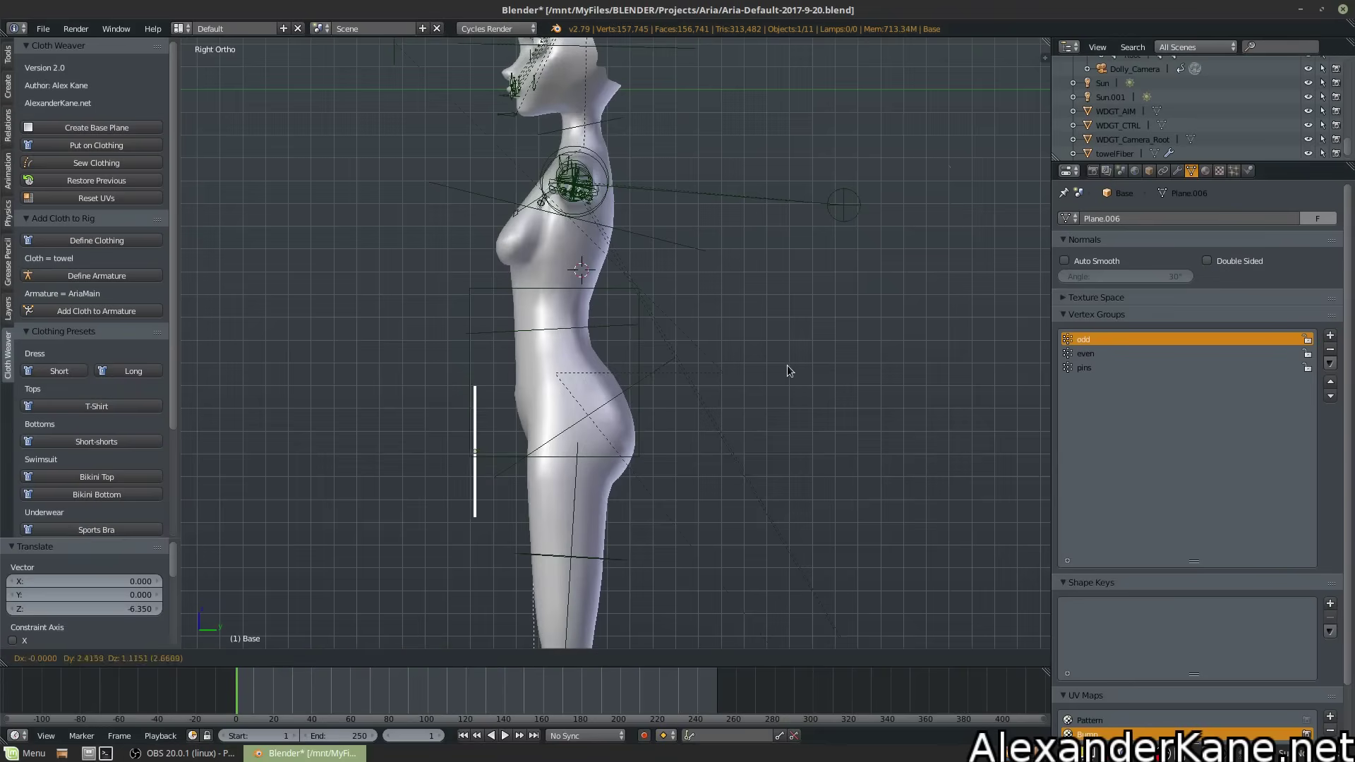
pyautogui.click(786, 365)
# Move the plane's lower outer corner about 2.8 outward and 4.2 down, and lower its bottom centre vertex about 4.5 along Z
pyautogui.press('KP_1')
pyautogui.press('Tab')
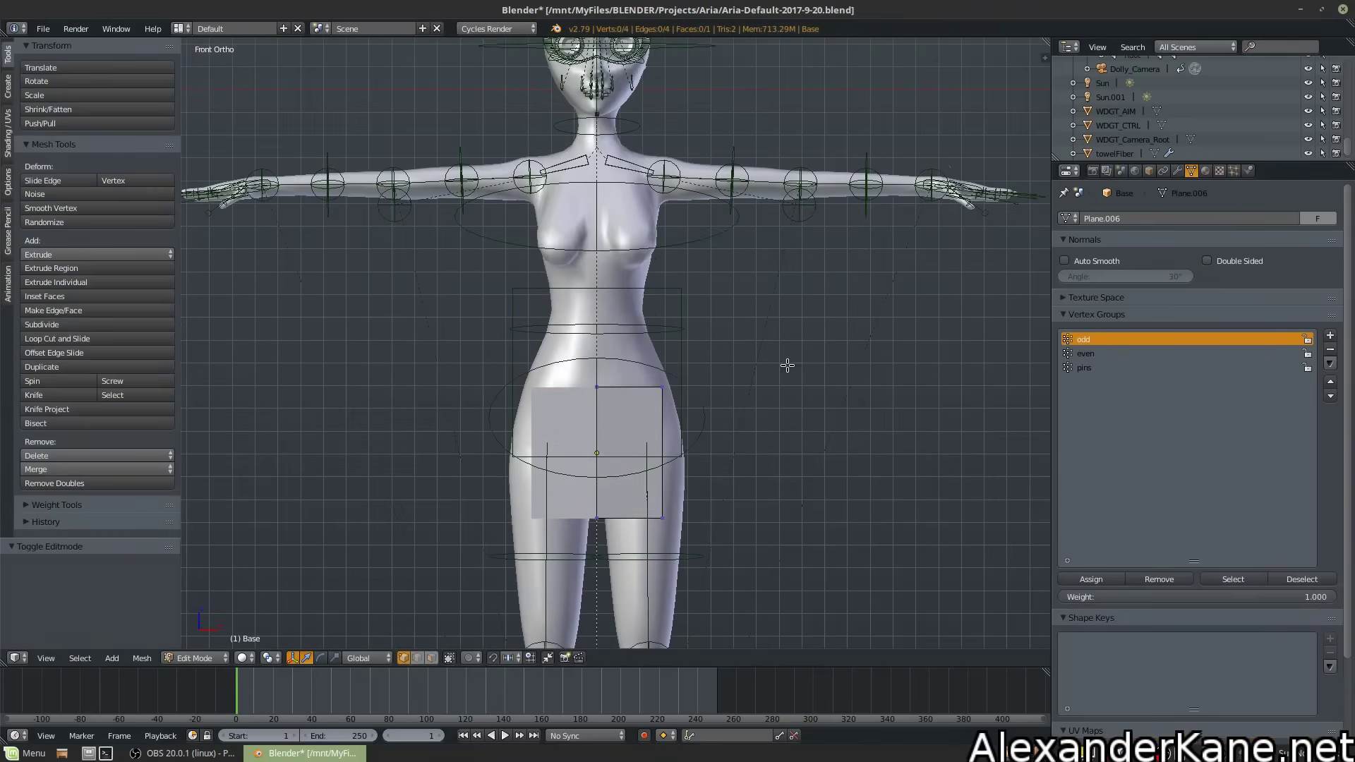
pyautogui.rightClick(660, 519)
pyautogui.press('g')
pyautogui.click(738, 611)
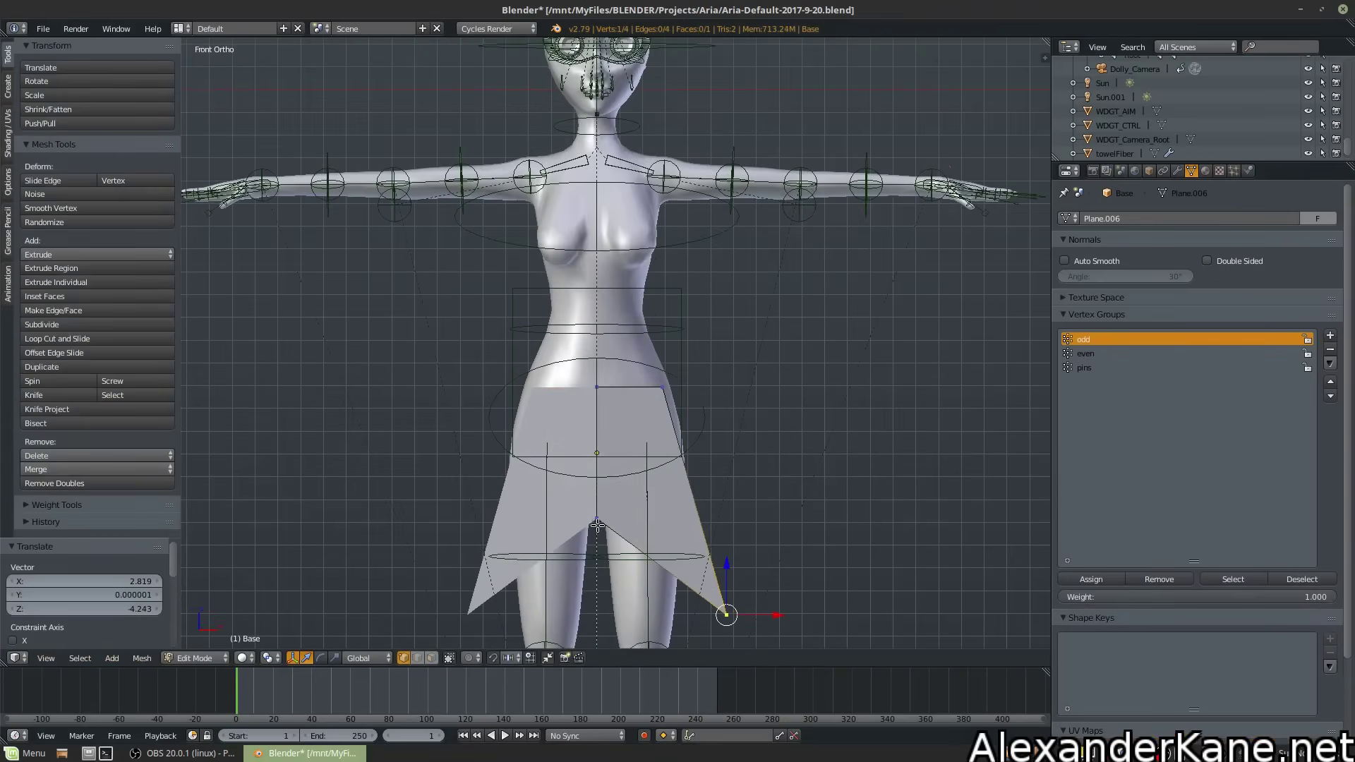
pyautogui.rightClick(597, 526)
pyautogui.scroll(-1, 625, 508)
pyautogui.press('g')
pyautogui.press('z')
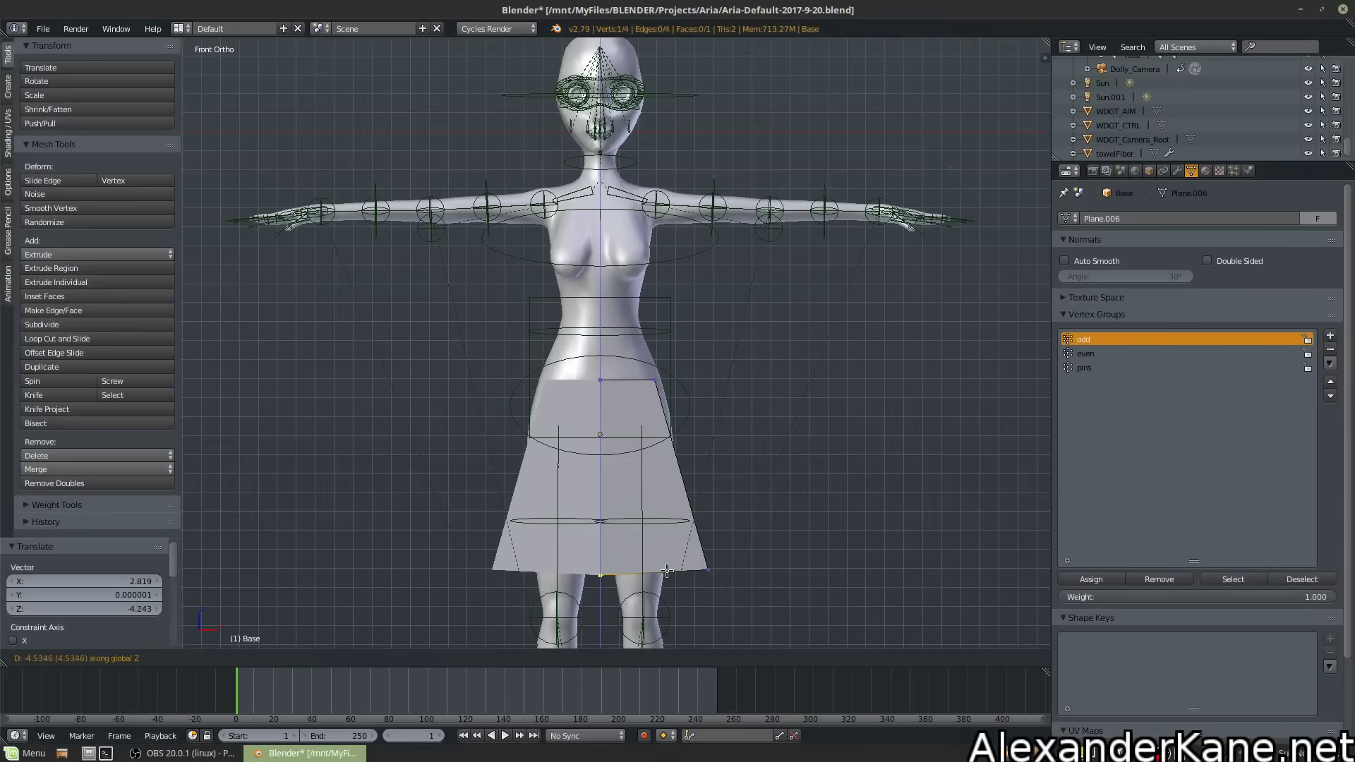
pyautogui.click(654, 570)
# Move the plane's upper outer corner about 1.8 outward and align the top centre vertex with it along Z
pyautogui.rightClick(654, 389)
pyautogui.press('g')
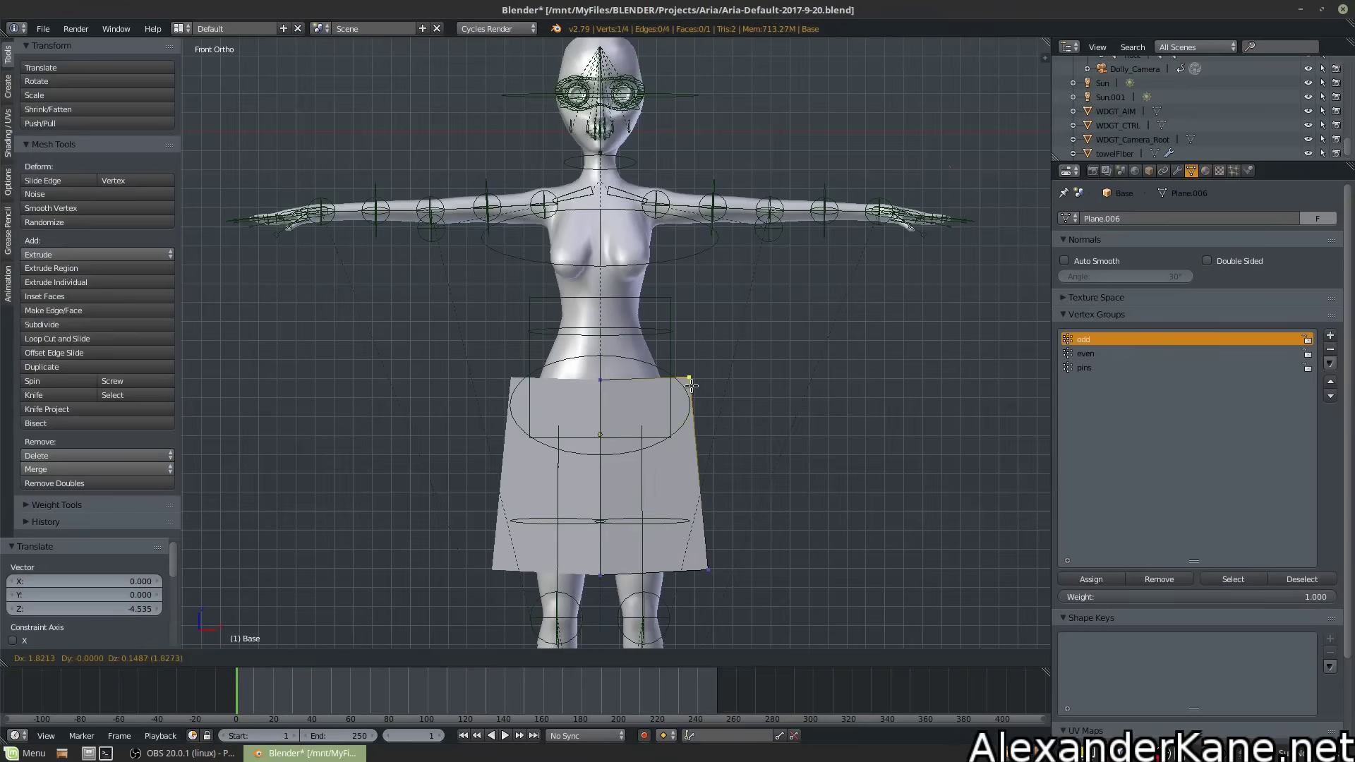
pyautogui.click(689, 388)
pyautogui.rightClick(600, 379)
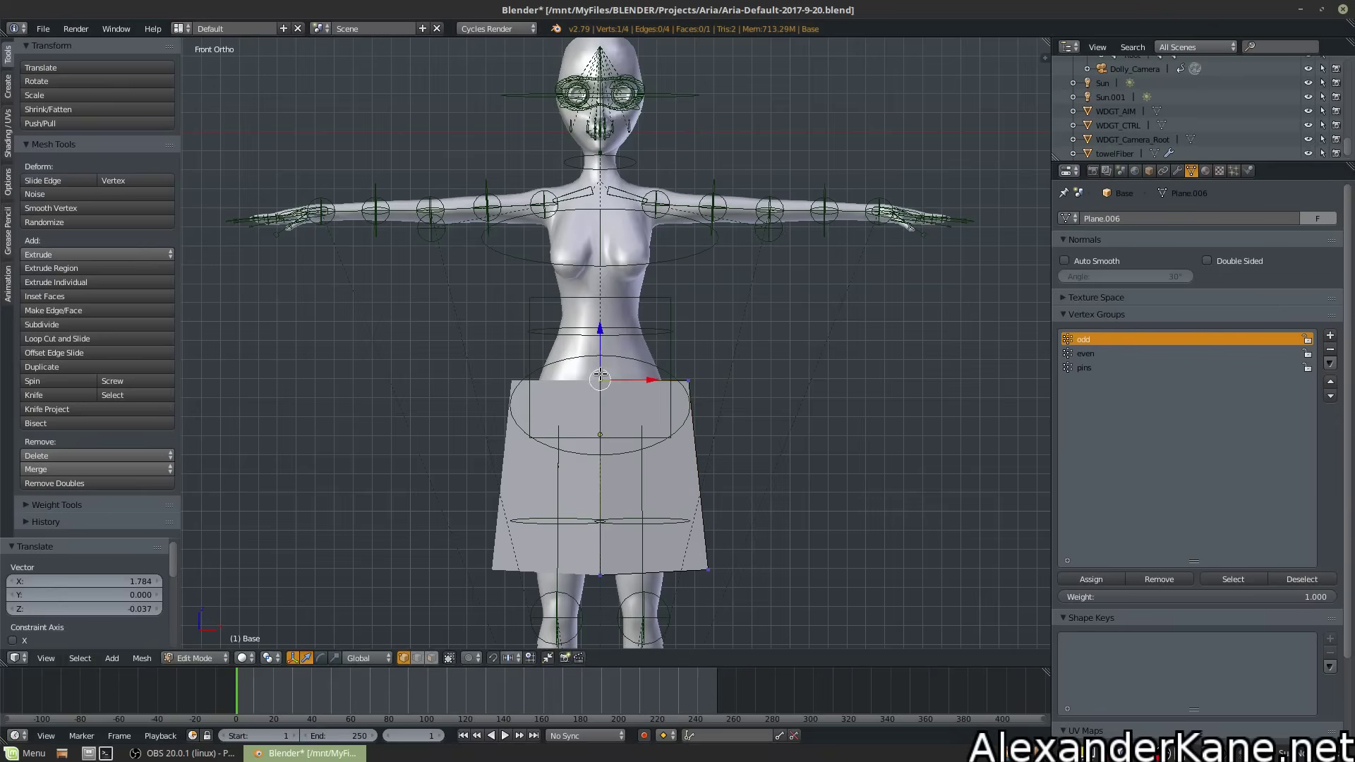
pyautogui.press('g')
pyautogui.press('z')
pyautogui.click(601, 377)
# Select the whole skirt-shaped mesh and subdivide it with 6 cuts
pyautogui.press('a')
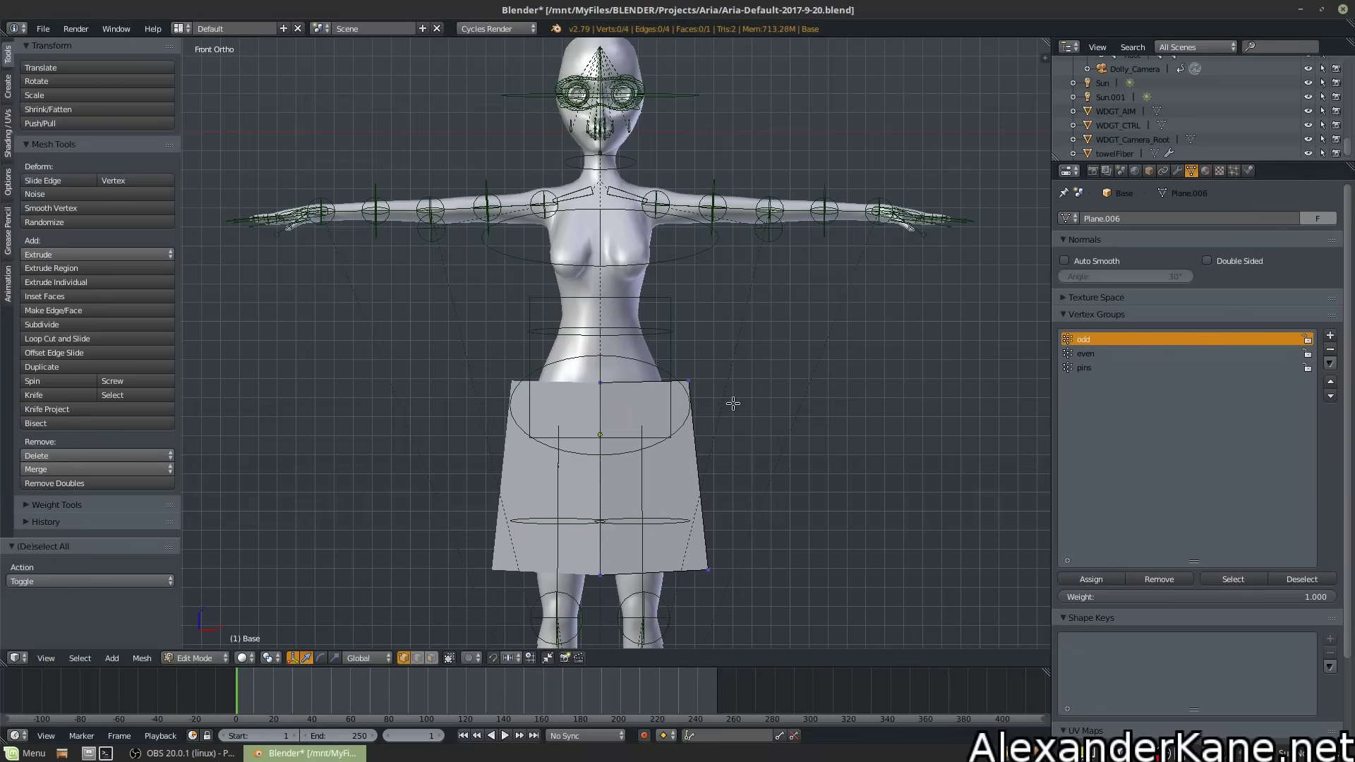
pyautogui.press('a')
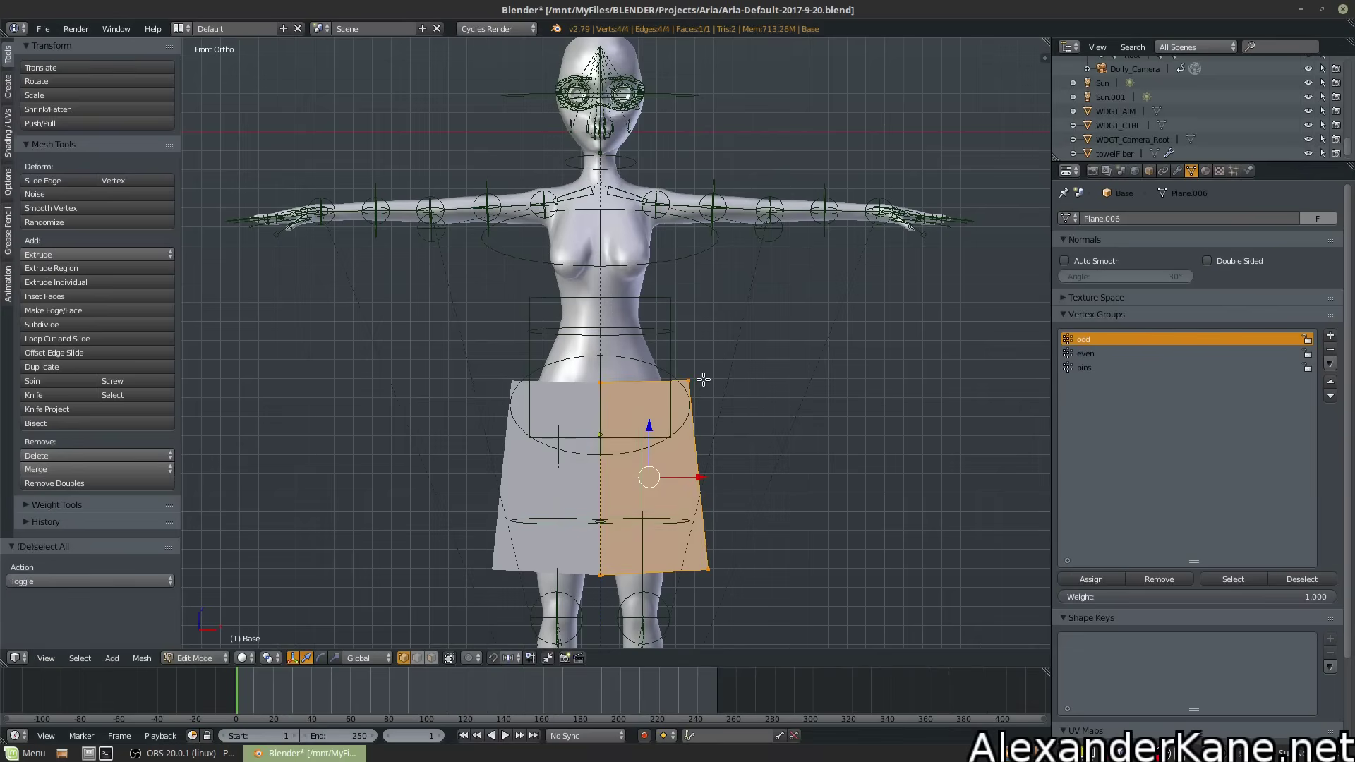
pyautogui.press('w')
pyautogui.click(704, 380)
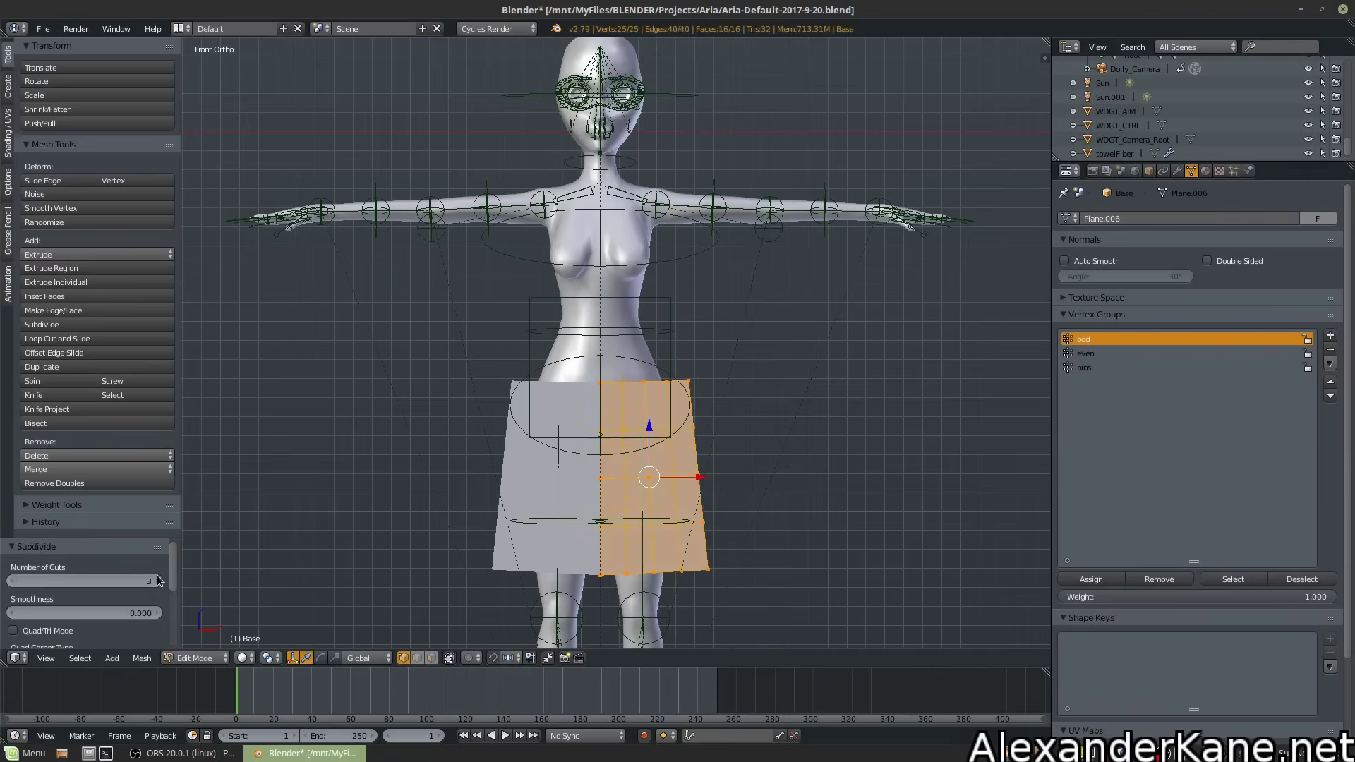
pyautogui.click(158, 580)
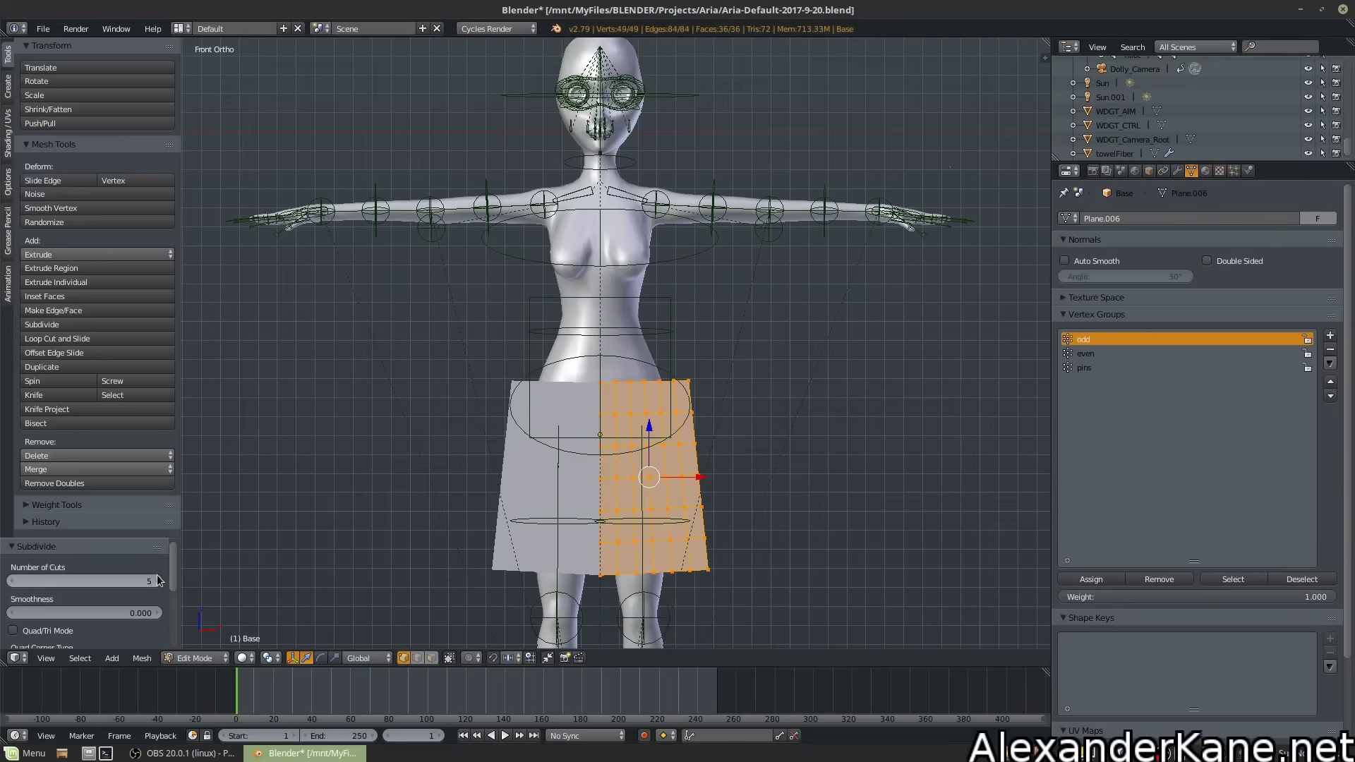
pyautogui.click(158, 580)
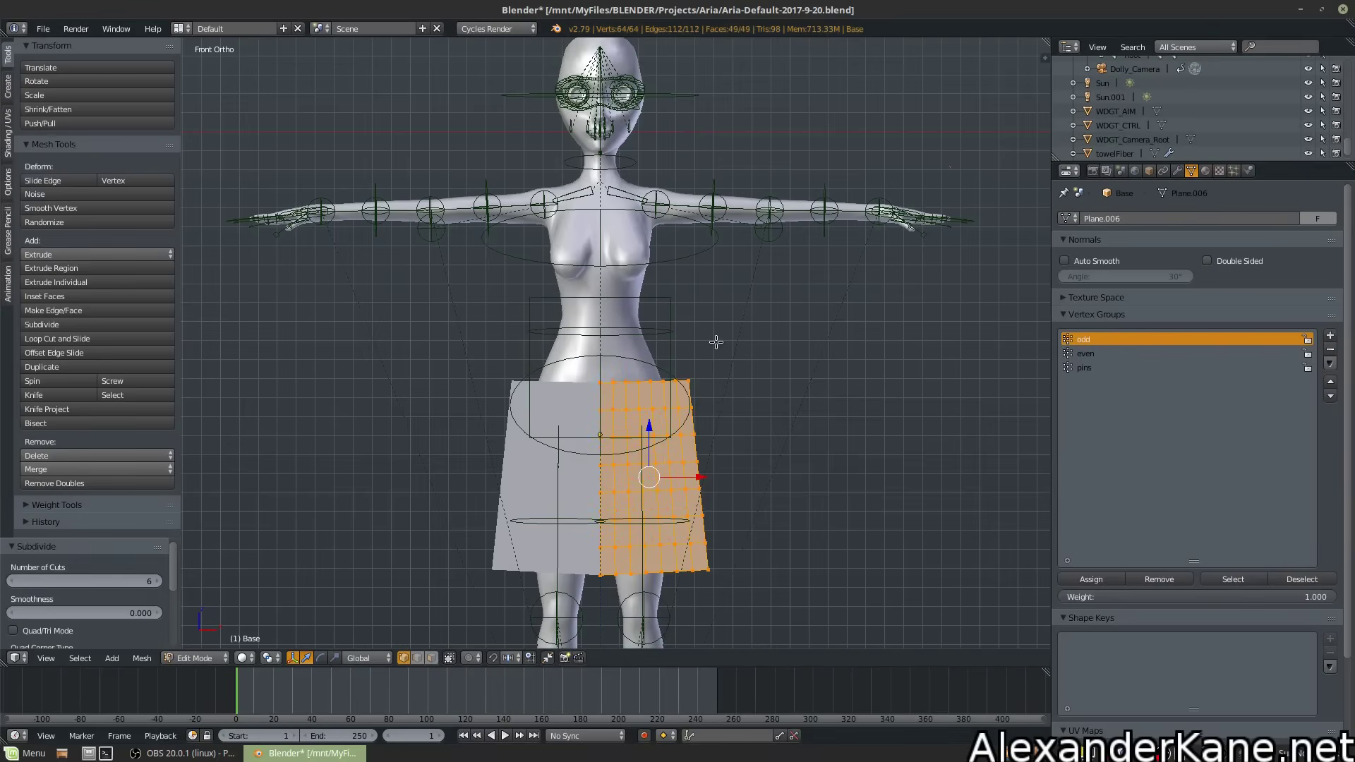
pyautogui.moveTo(698, 345); pyautogui.dragTo(640, 369, button='middle')
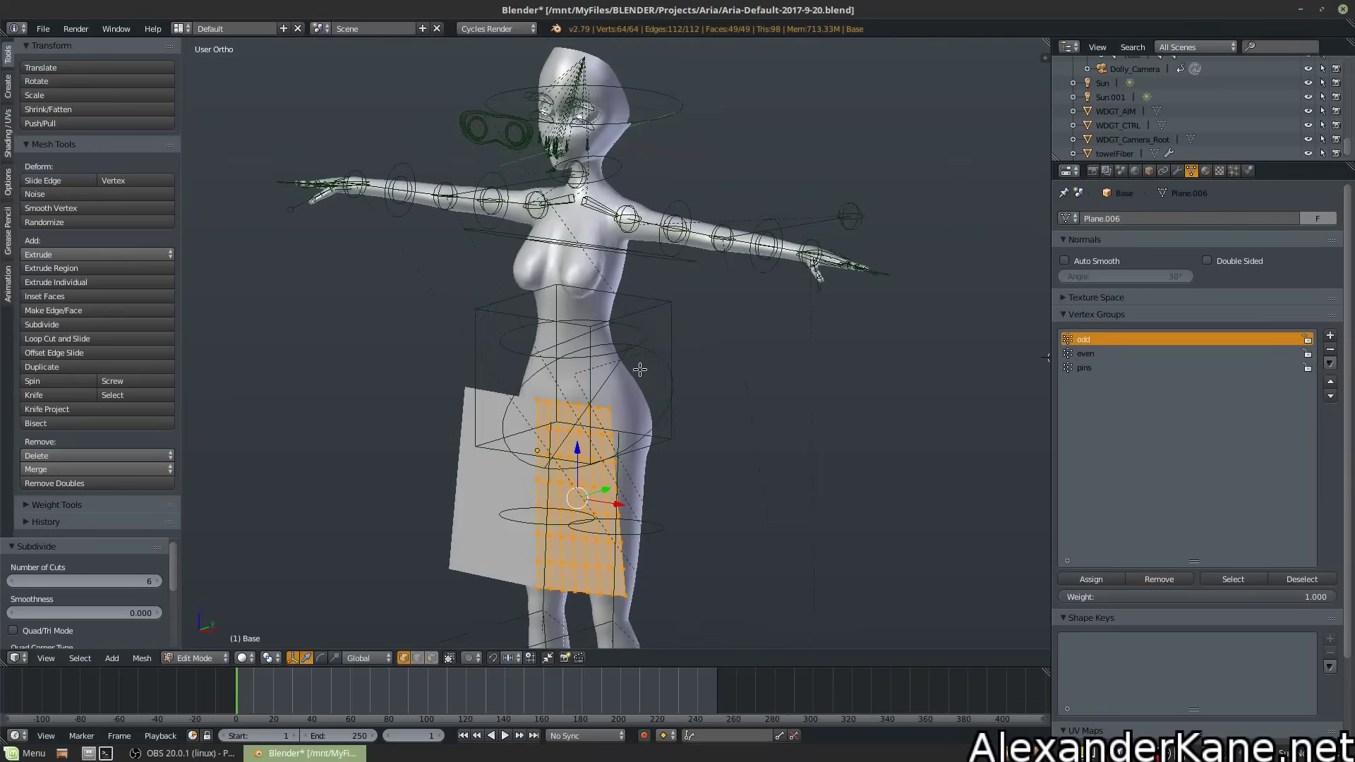
# Duplicate the subdivided front panel along Y to behind the hips and make the copy's normals consistent
pyautogui.press('KP_3')
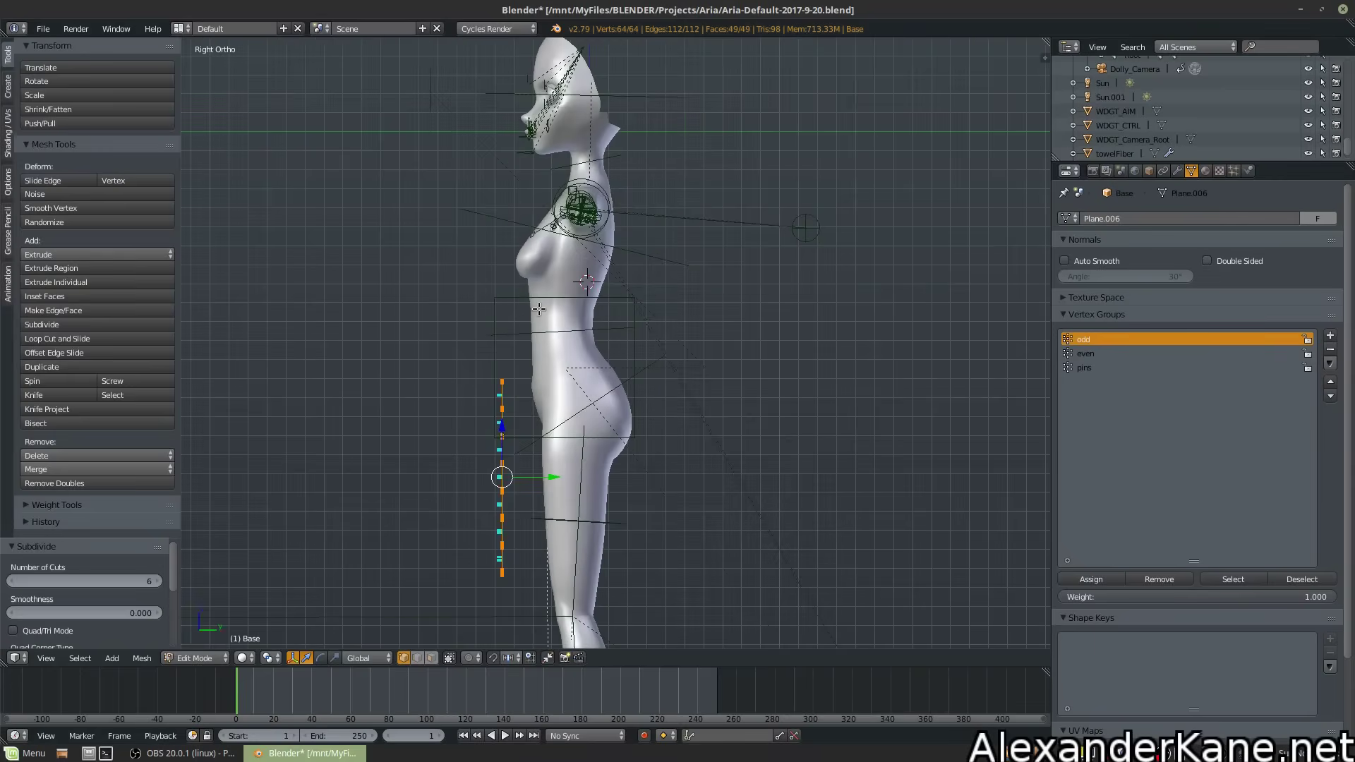
pyautogui.keyDown('shift'); pyautogui.moveTo(540, 309); pyautogui.dragTo(573, 279, button='middle'); pyautogui.keyUp('shift')
pyautogui.moveTo(573, 280); pyautogui.dragTo(595, 289, button='middle')
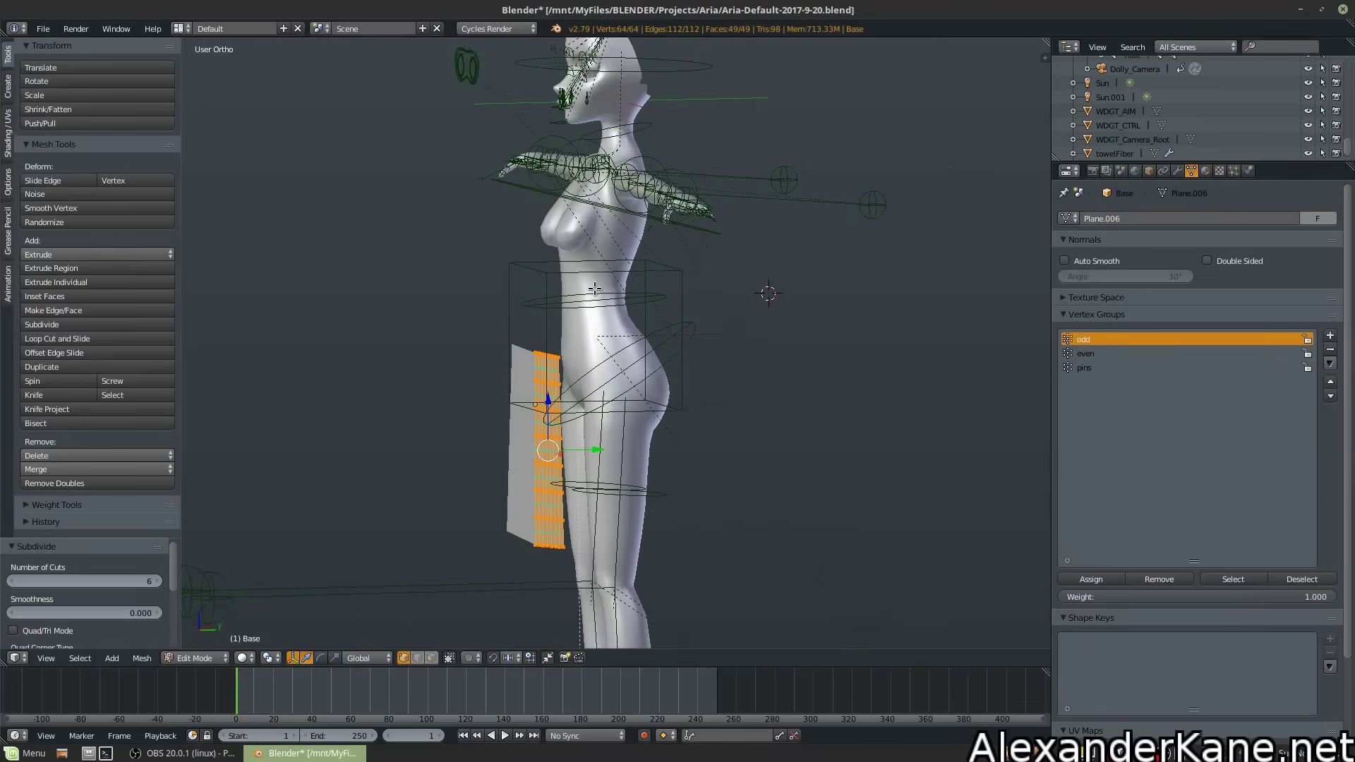
pyautogui.hotkey('shift', 'd')
pyautogui.press('y')
pyautogui.click(749, 276)
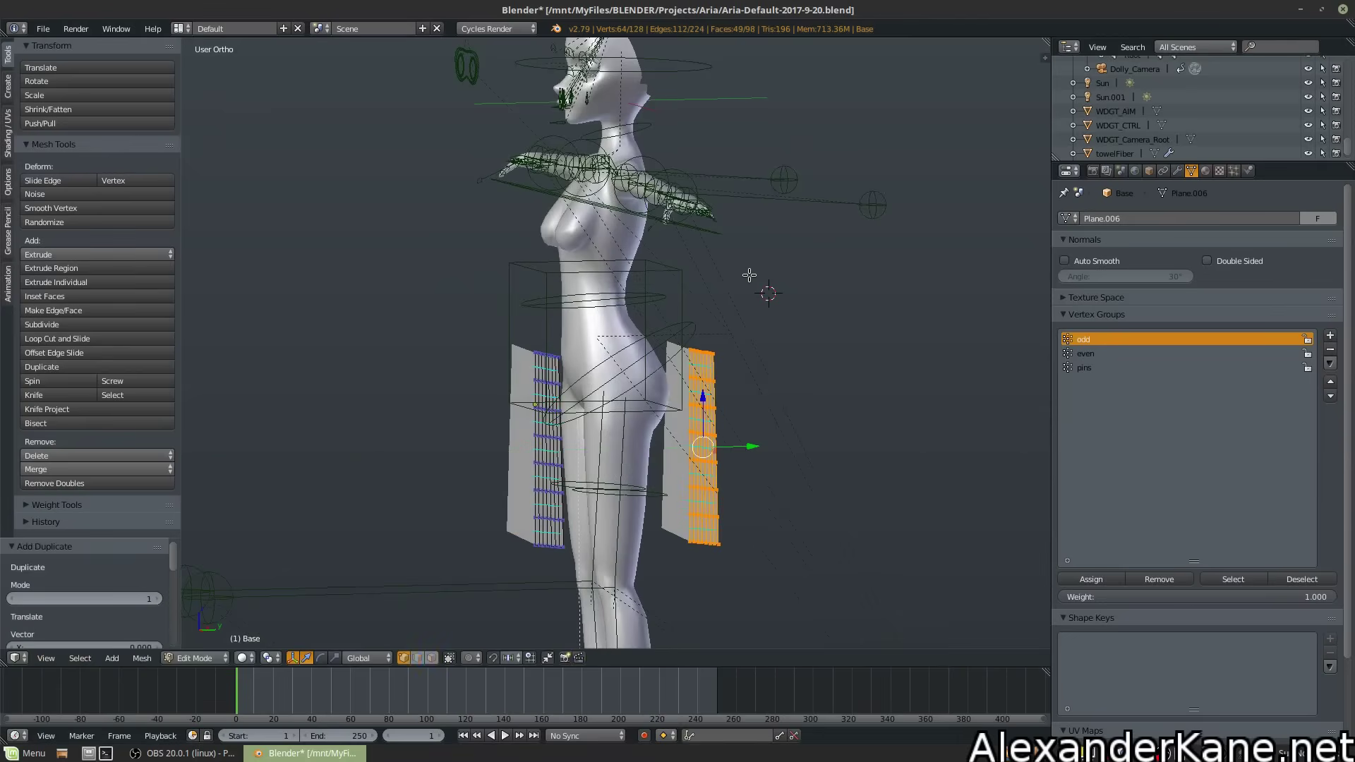
pyautogui.press('KP_3')
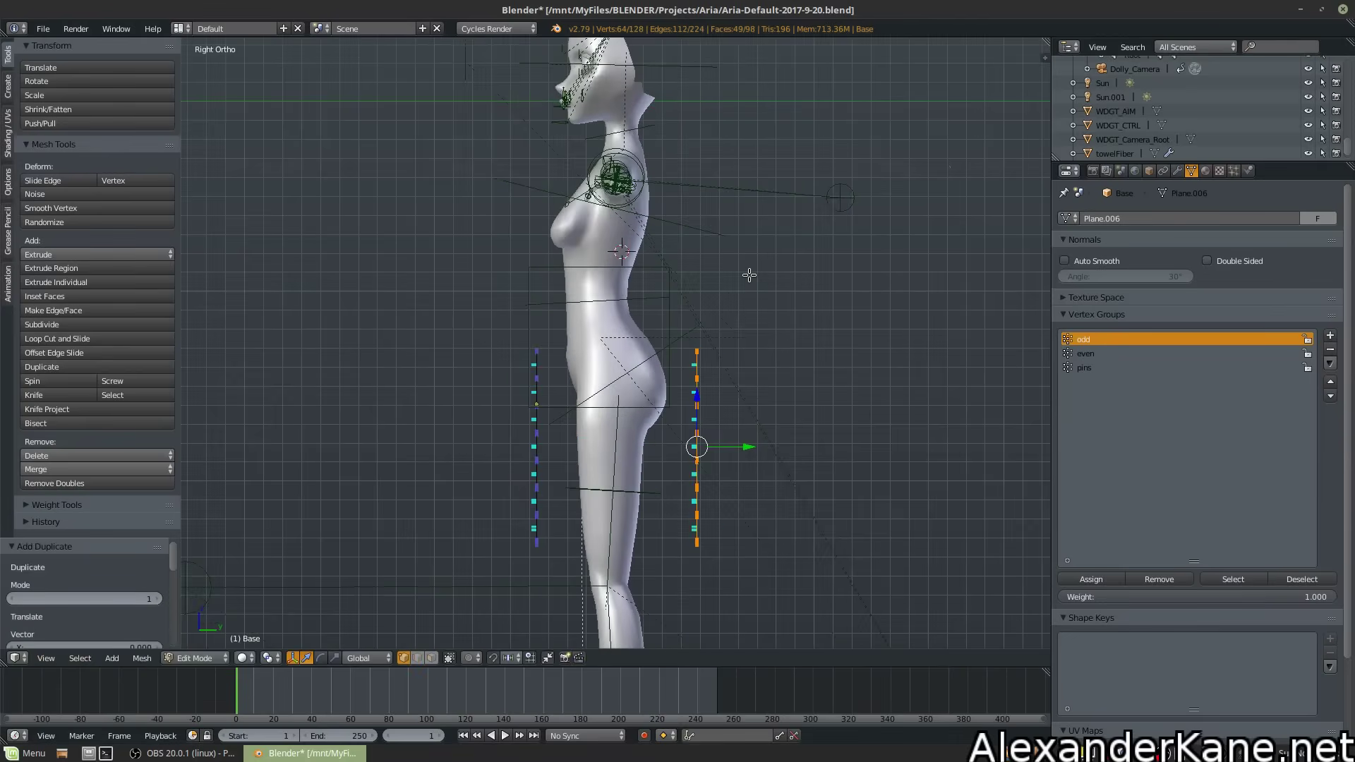
pyautogui.hotkey('ctrl', 'n')
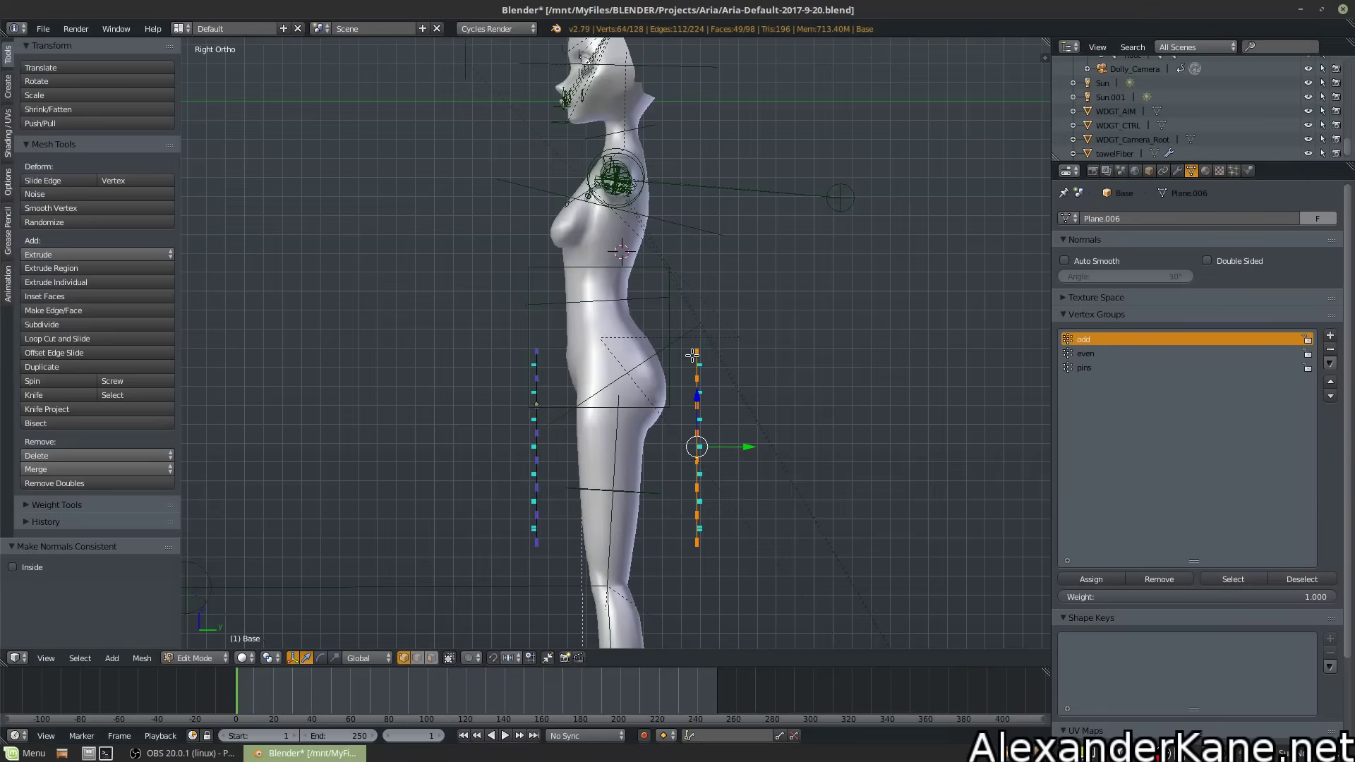
# Connect the upper outer corners of the front and back panels with an edge at the character's side
pyautogui.scroll(3, 732, 383)
pyautogui.keyDown('shift'); pyautogui.moveTo(775, 436); pyautogui.dragTo(744, 219, button='middle'); pyautogui.keyUp('shift')
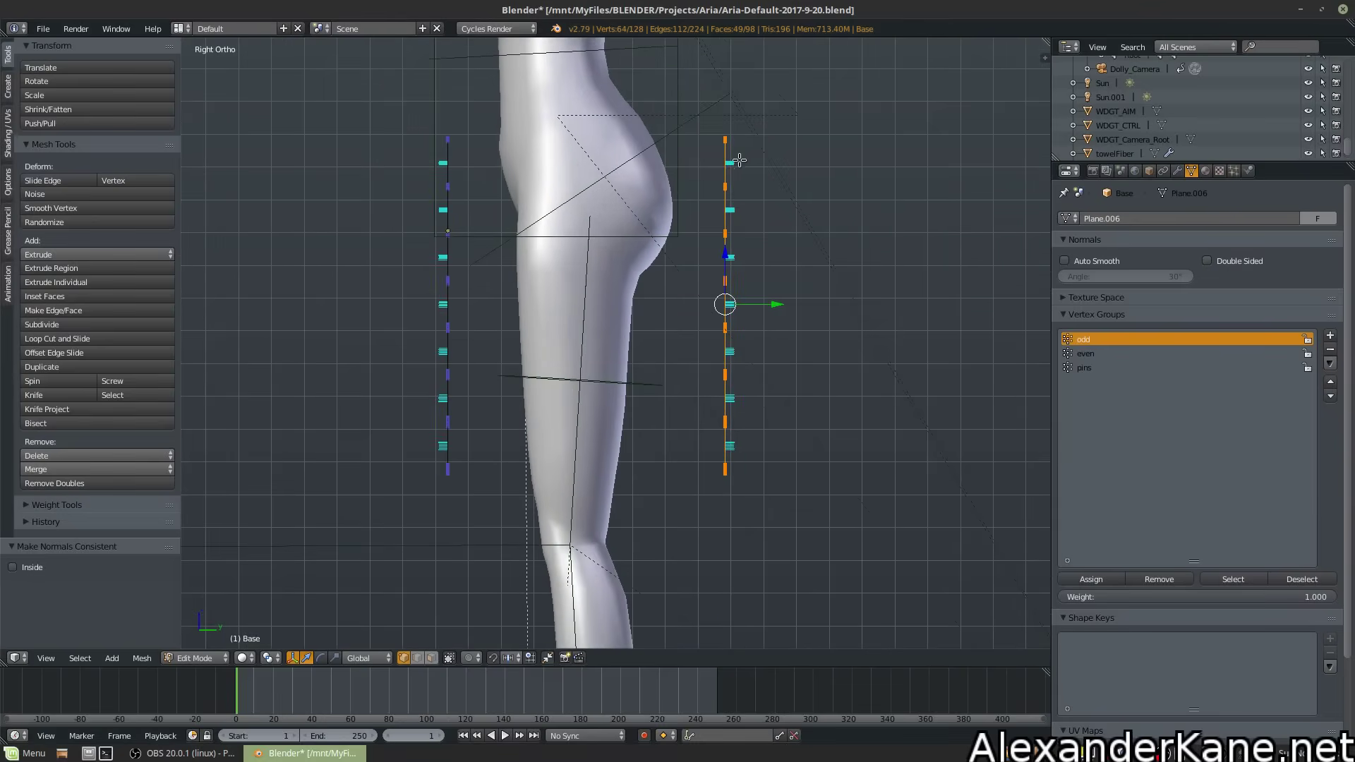
pyautogui.moveTo(591, 248); pyautogui.dragTo(638, 283, button='middle')
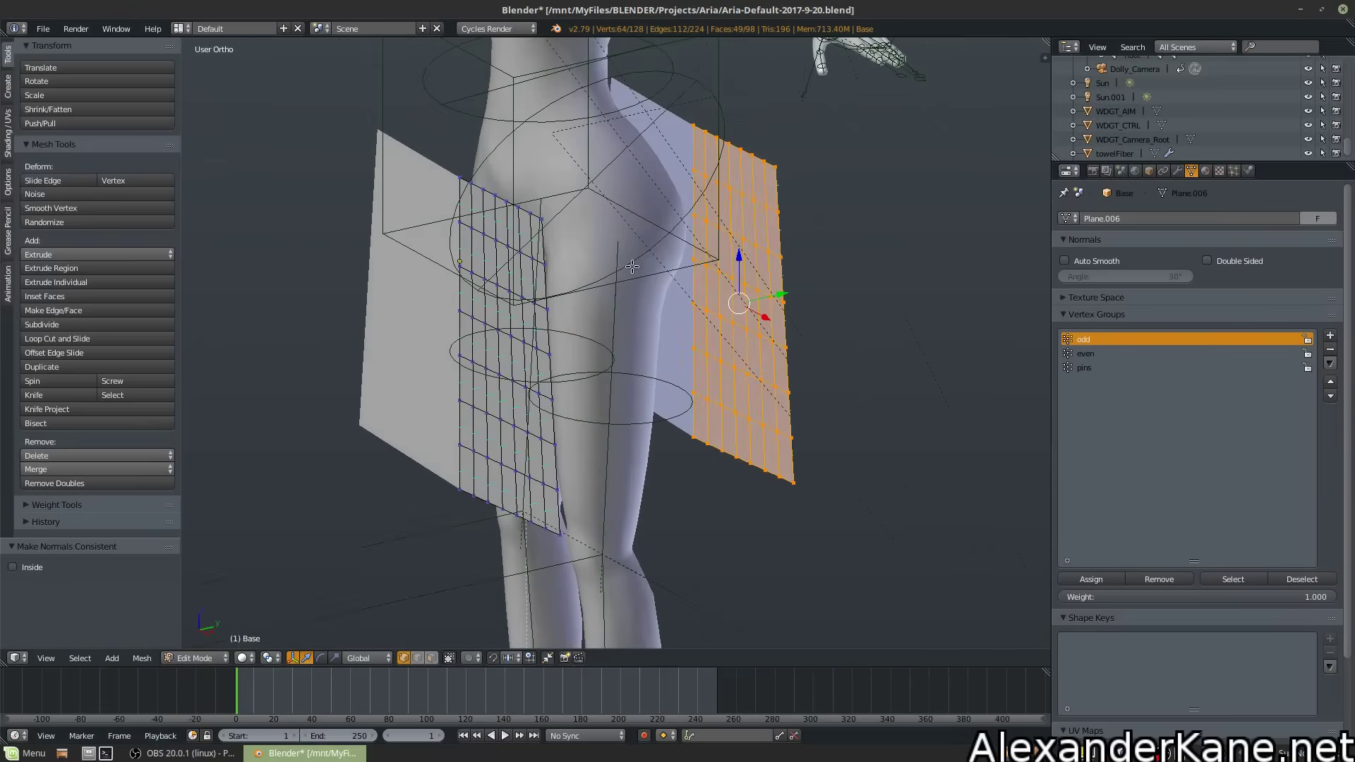
pyautogui.rightClick(541, 219)
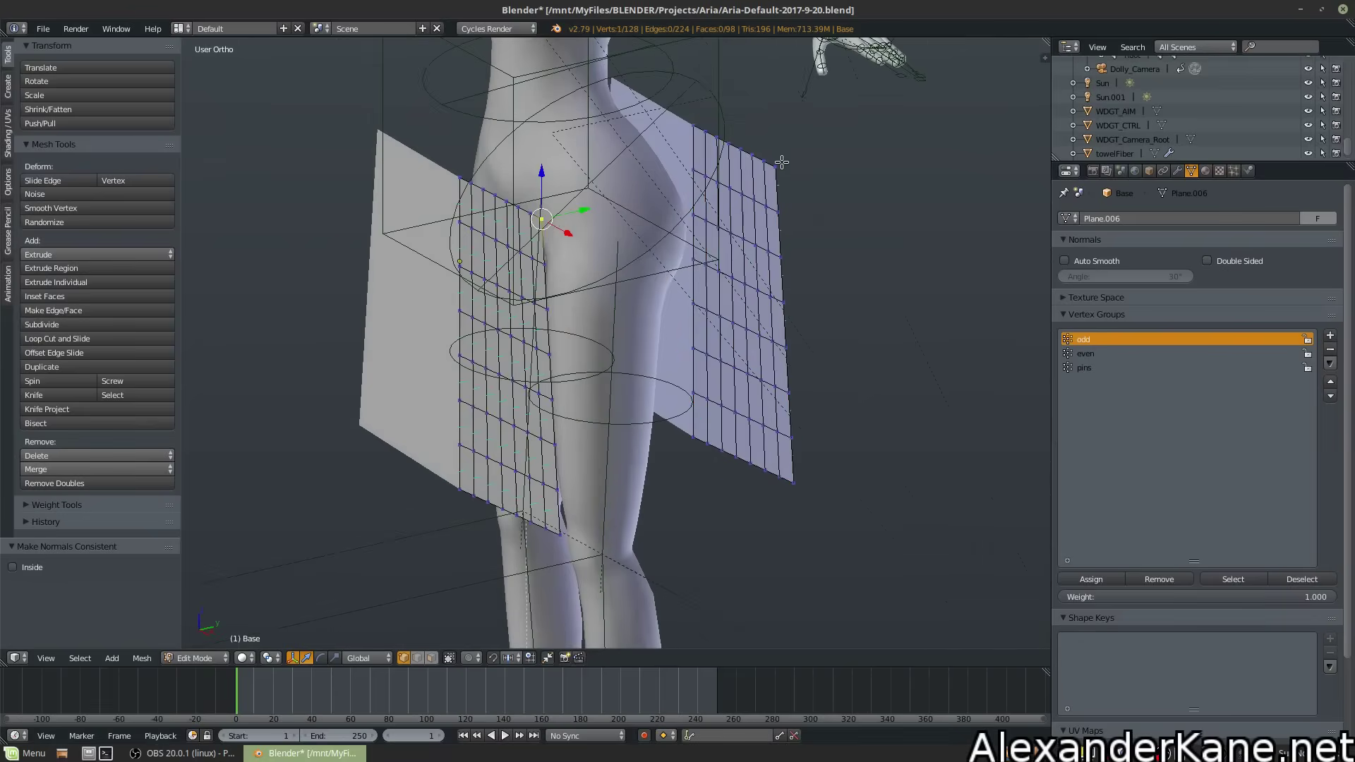
pyautogui.keyDown('shift'); pyautogui.rightClick(776, 166); pyautogui.keyUp('shift')
pyautogui.press('f')
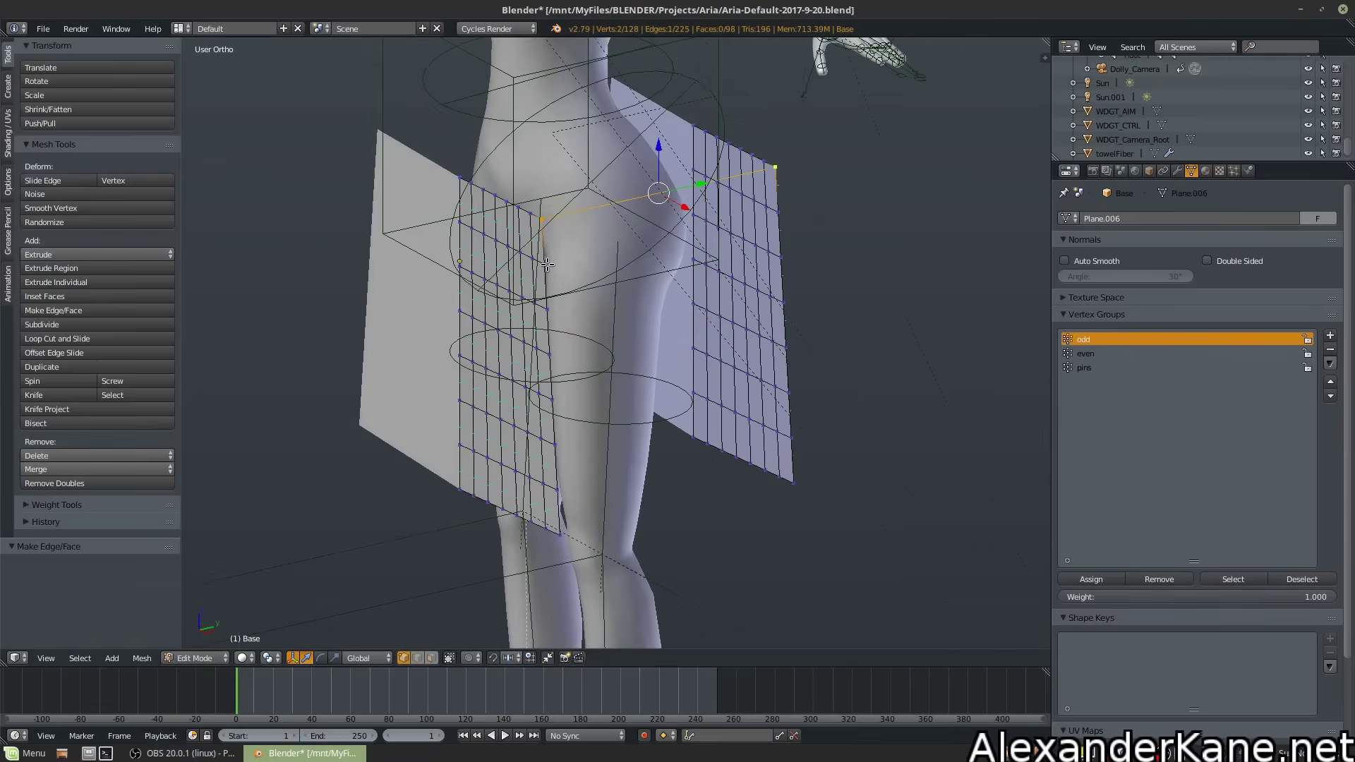
# Fill the side gap between the front and back panels with a column of seven faces from waist to hem
pyautogui.rightClick(548, 265)
pyautogui.keyDown('shift'); pyautogui.rightClick(797, 202); pyautogui.keyUp('shift')
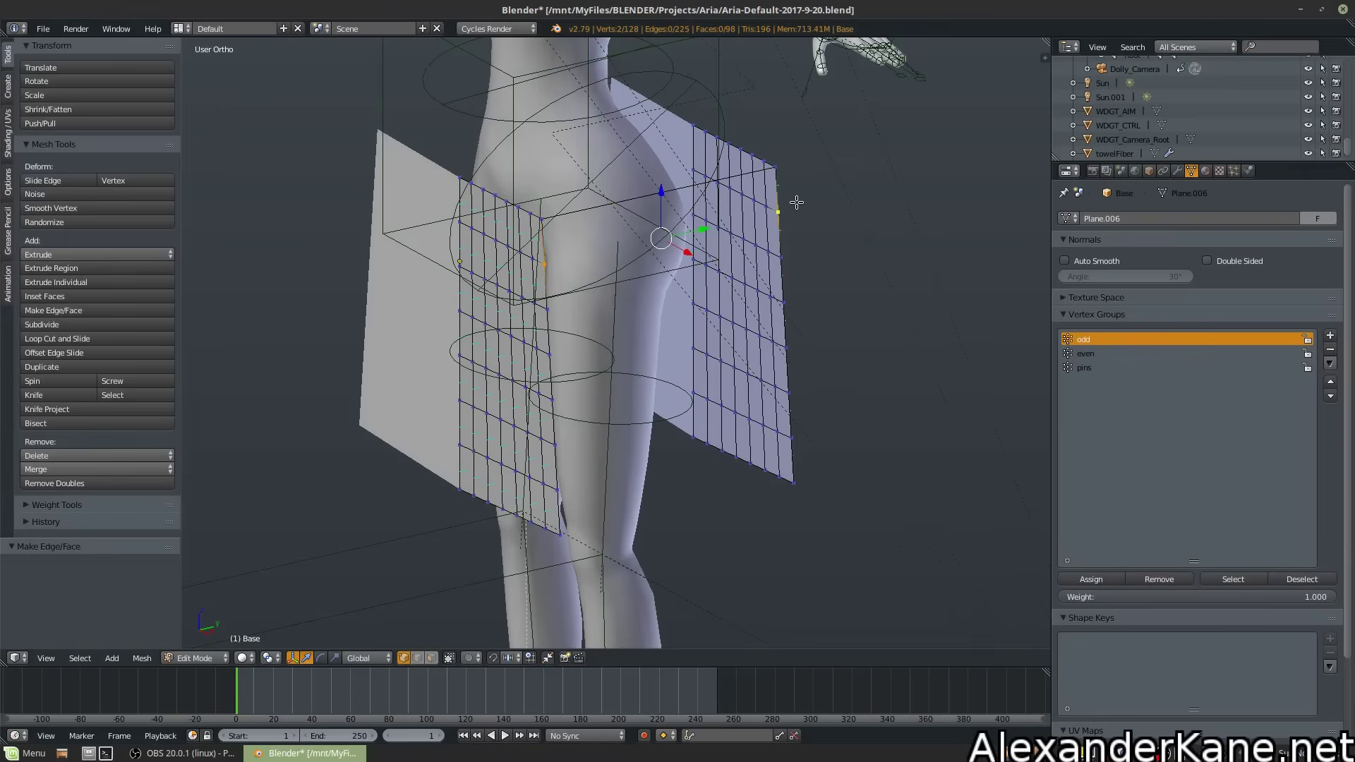
pyautogui.rightClick(541, 219)
pyautogui.keyDown('shift'); pyautogui.rightClick(544, 264); pyautogui.keyUp('shift')
pyautogui.keyDown('shift'); pyautogui.rightClick(777, 212); pyautogui.keyUp('shift')
pyautogui.keyDown('shift'); pyautogui.rightClick(777, 165); pyautogui.keyUp('shift')
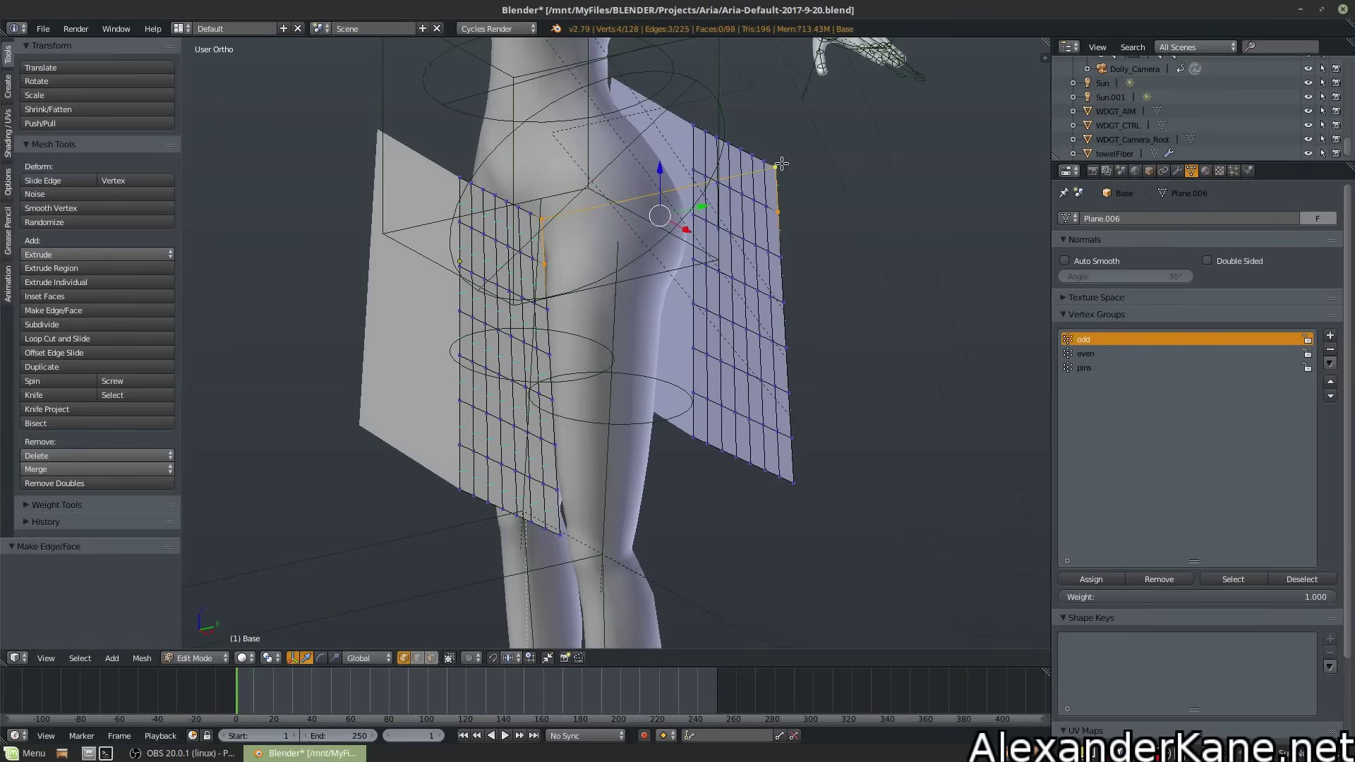
pyautogui.press('f')
pyautogui.rightClick(544, 264)
pyautogui.keyDown('shift'); pyautogui.rightClick(778, 211); pyautogui.keyUp('shift')
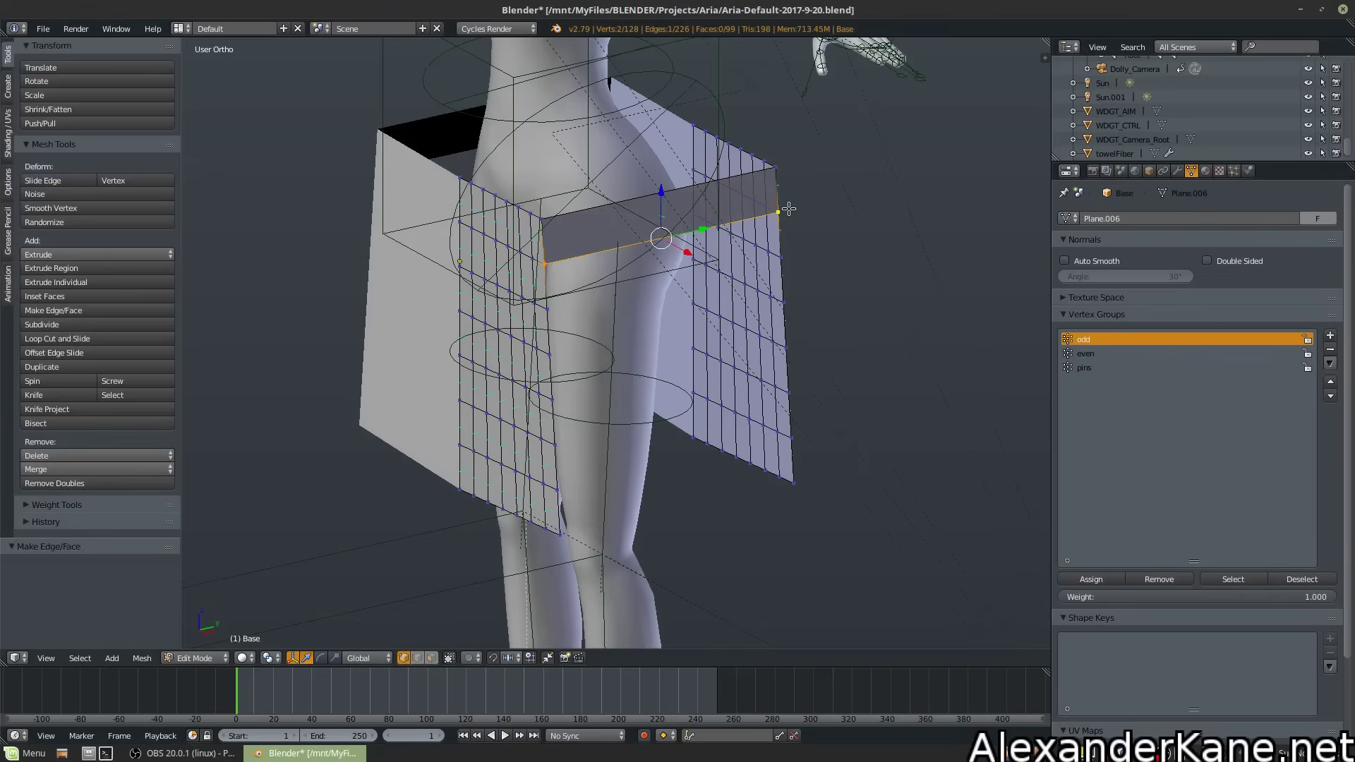
pyautogui.press('f')
pyautogui.press('f')
pyautogui.press('f')
pyautogui.press('f')
pyautogui.press('f')
pyautogui.press('f')
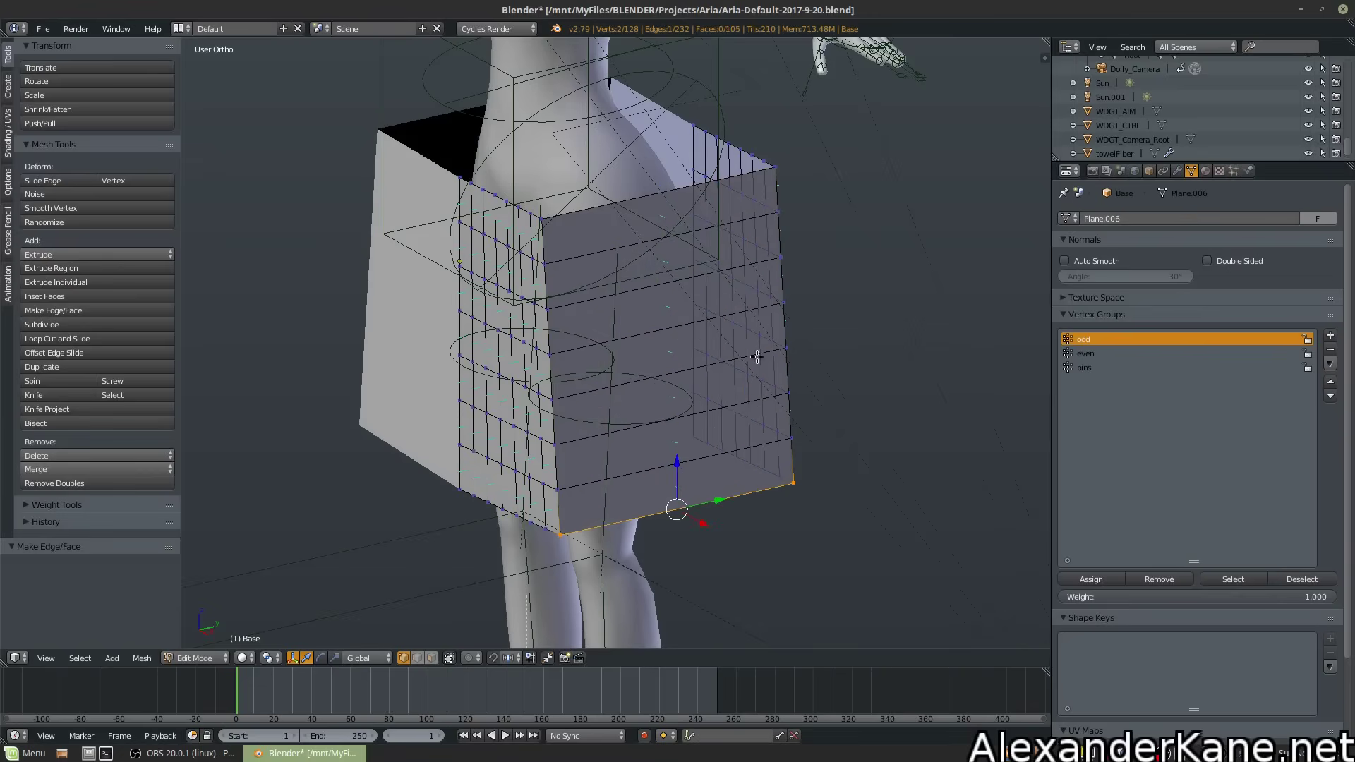
# Delete only the seven side faces, keeping the edges that connect the front and back panels
pyautogui.press('a')
pyautogui.click(428, 657)
pyautogui.moveTo(712, 314); pyautogui.dragTo(637, 303, button='middle')
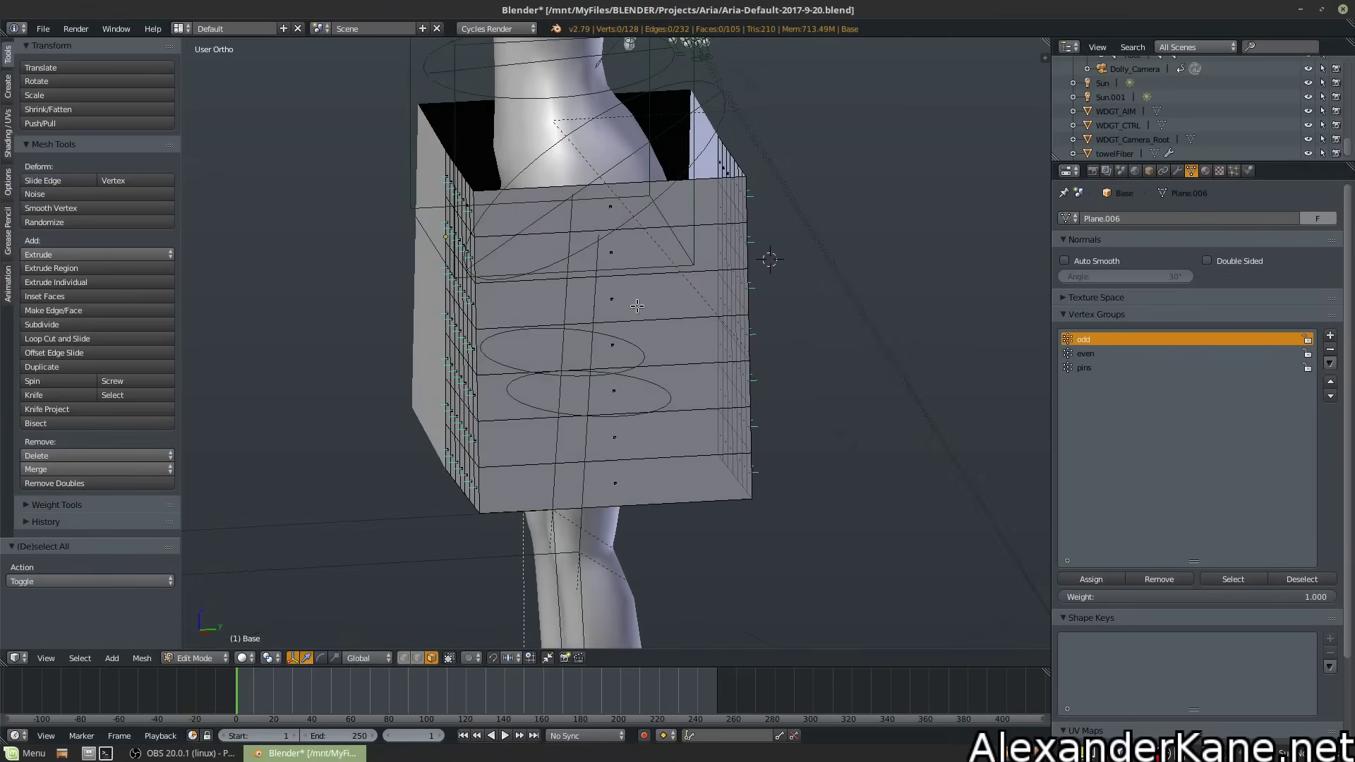
pyautogui.press('b')
pyautogui.moveTo(634, 159); pyautogui.dragTo(591, 573)
pyautogui.press('x')
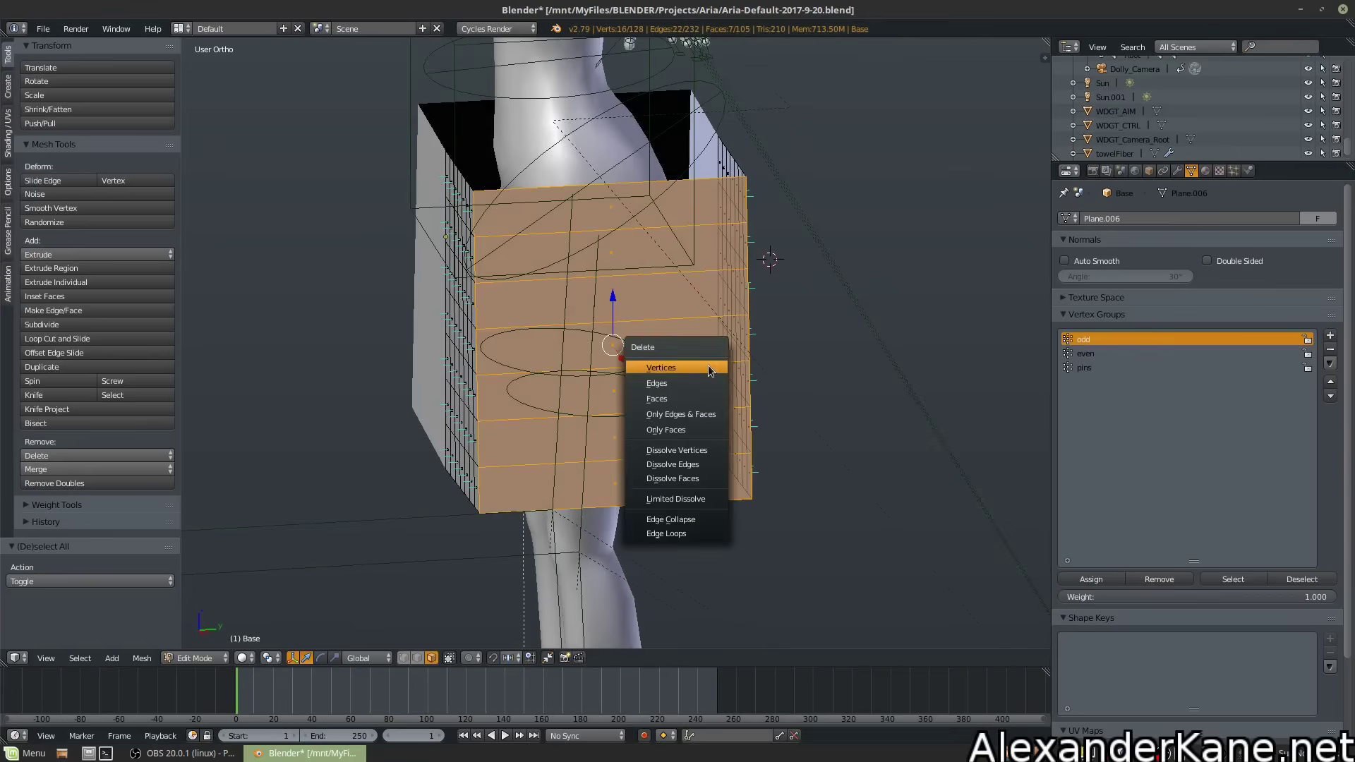
pyautogui.click(683, 429)
pyautogui.moveTo(684, 429); pyautogui.dragTo(993, 355, button='middle')
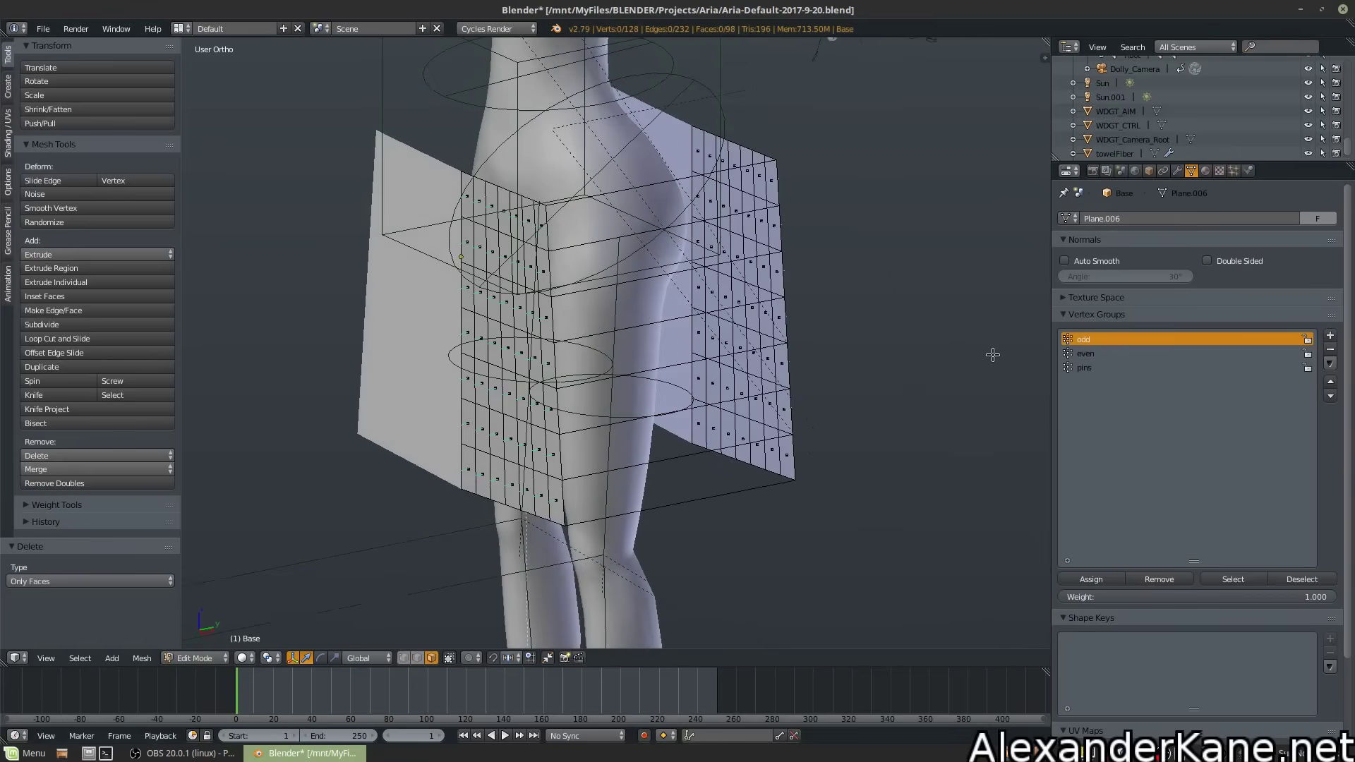
# Assign the upper edges of both panels and the top side edge to the pins vertex group, then deselect everything
pyautogui.click(1099, 367)
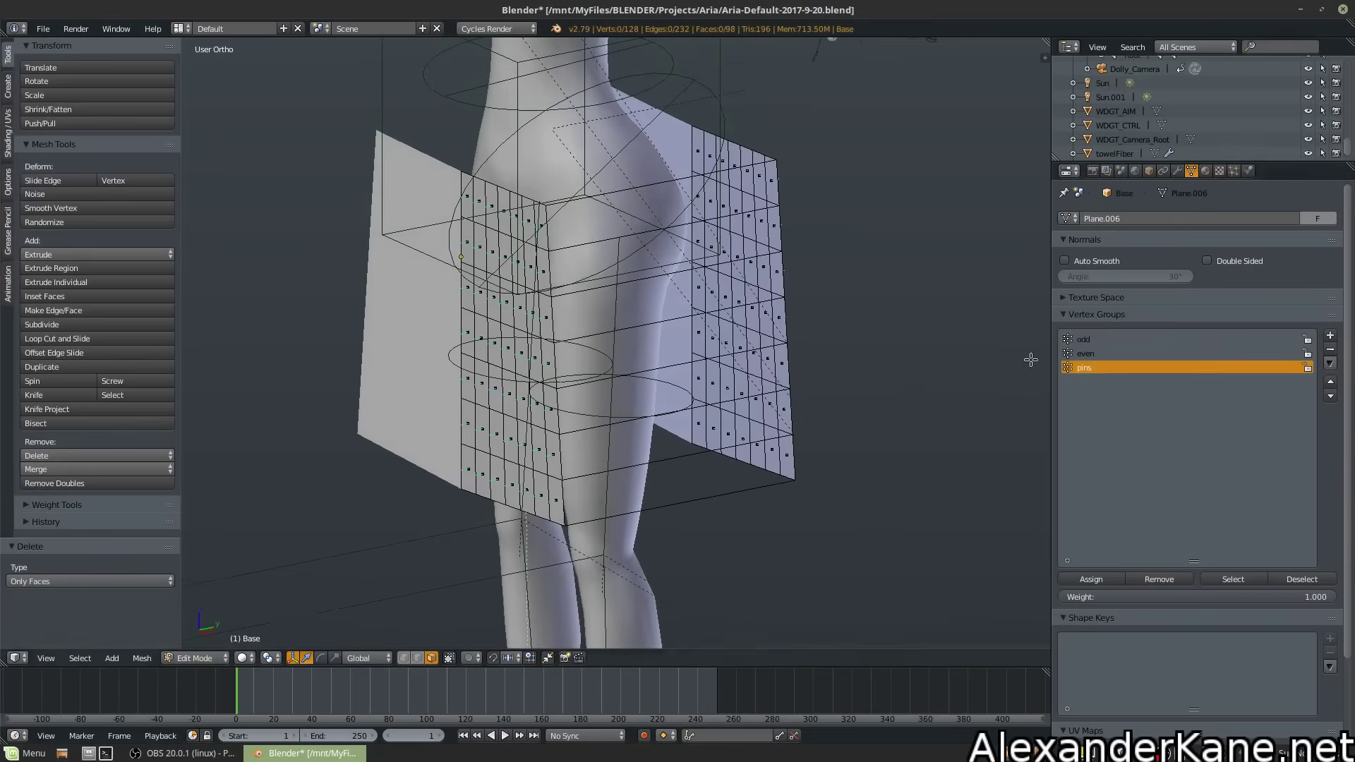
pyautogui.click(417, 658)
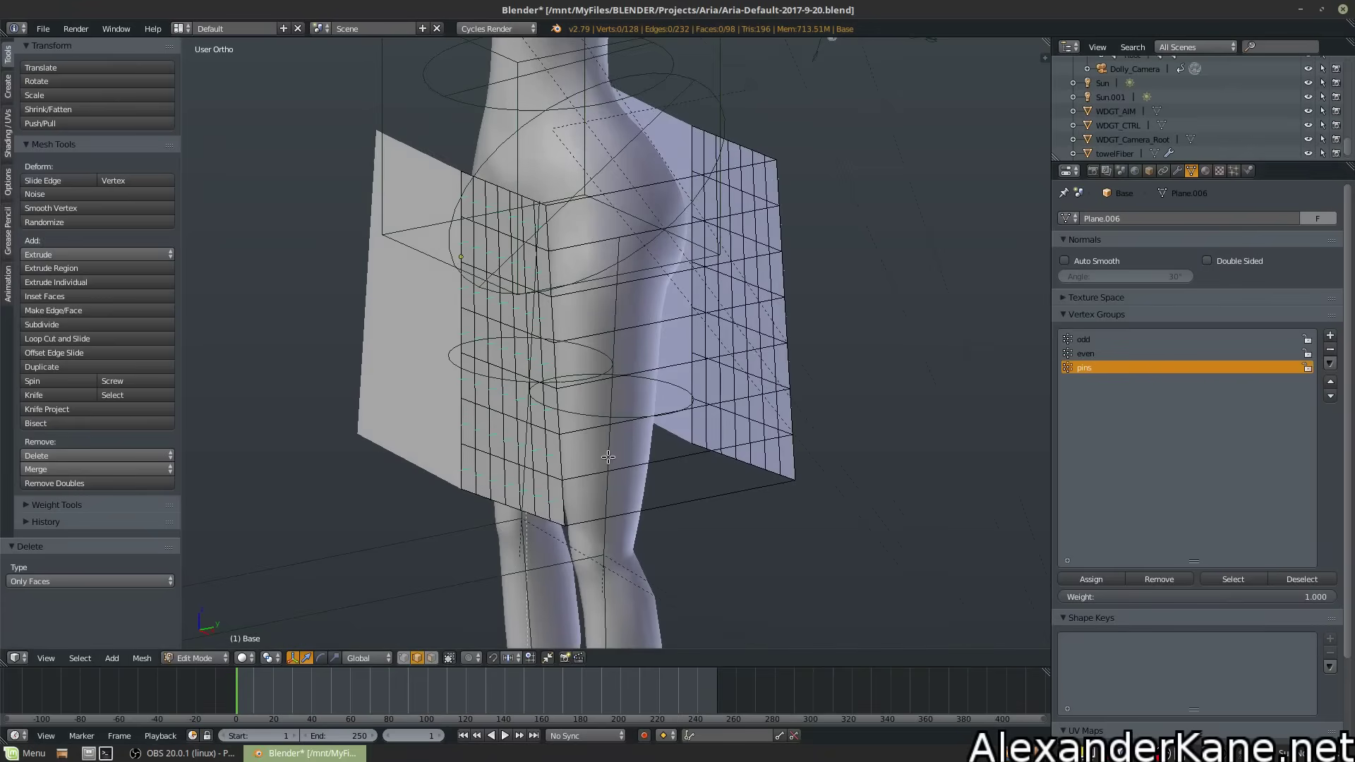
pyautogui.rightClick(666, 186)
pyautogui.press('KP_1')
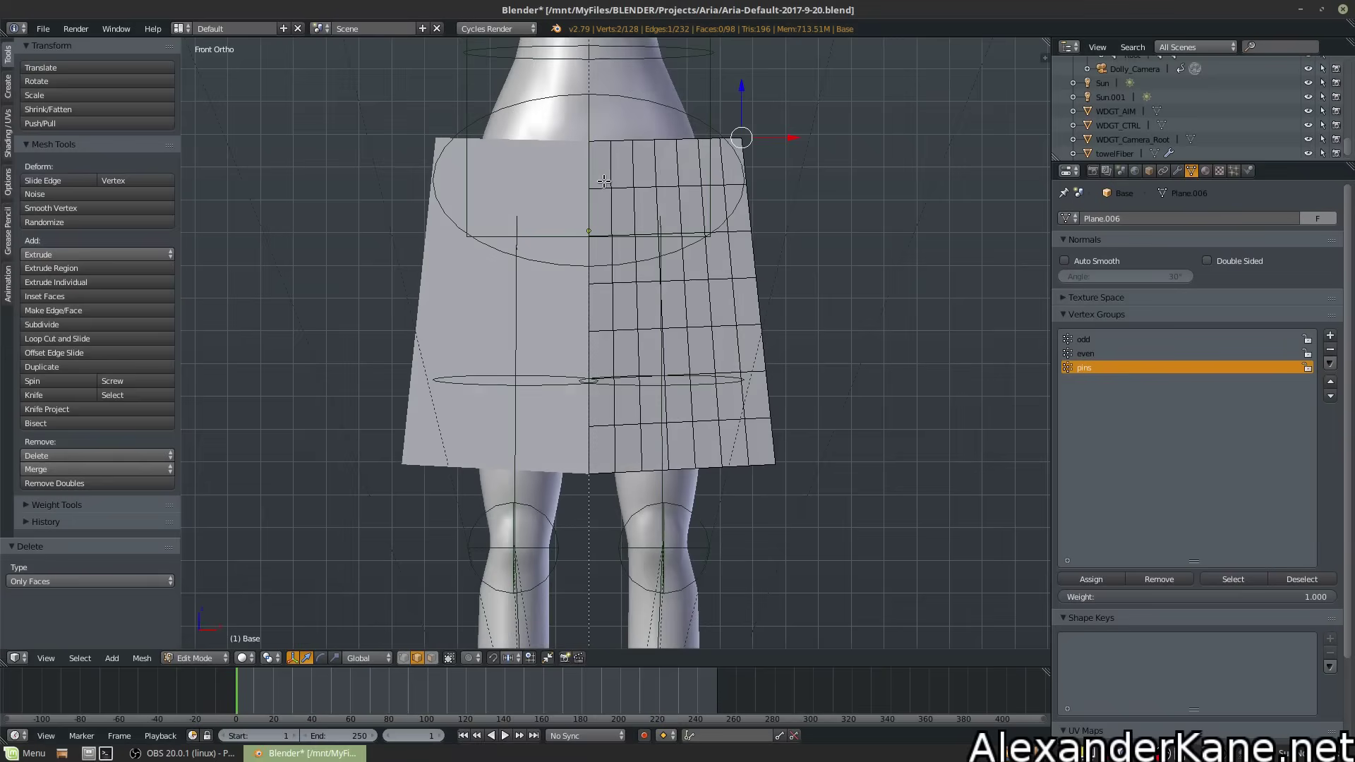
pyautogui.press('b')
pyautogui.moveTo(760, 98); pyautogui.dragTo(541, 145)
pyautogui.moveTo(714, 165); pyautogui.dragTo(643, 193, button='middle')
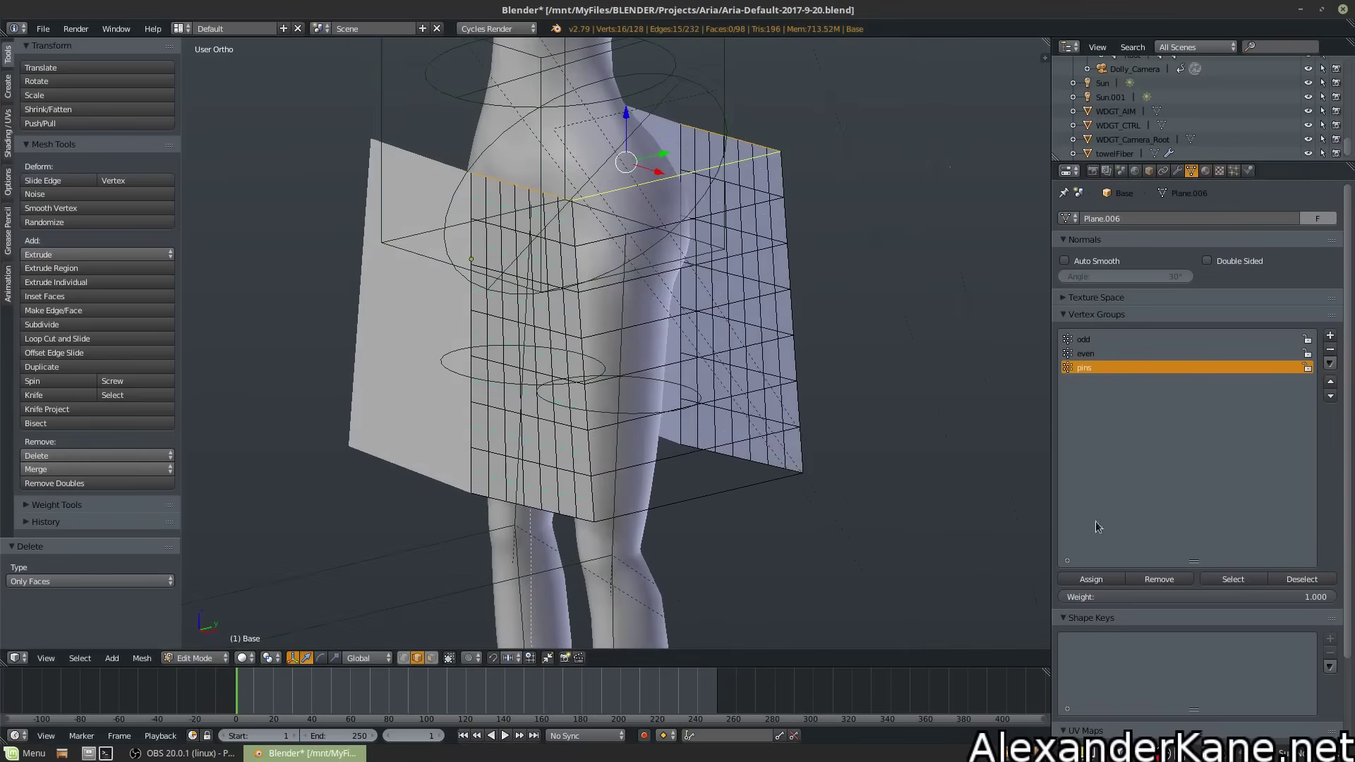
pyautogui.click(1092, 579)
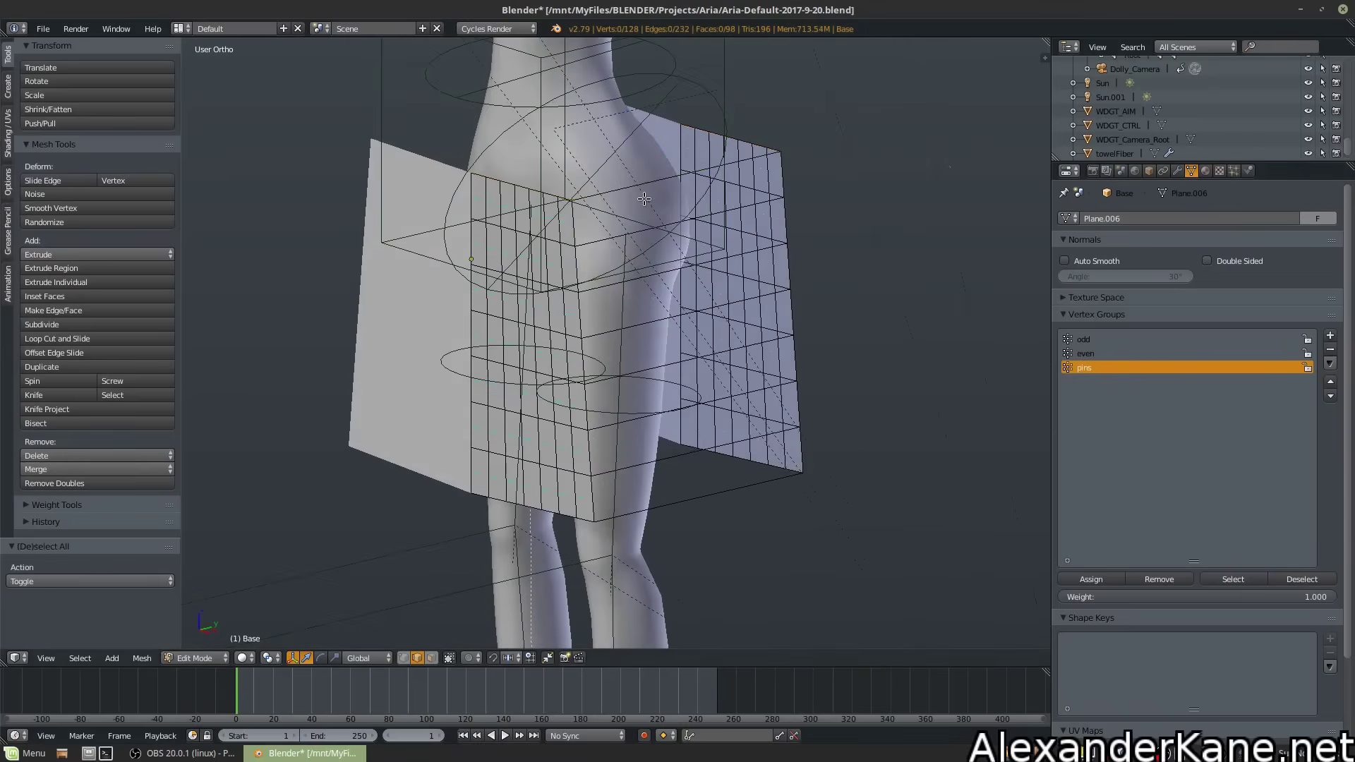
pyautogui.press('a')
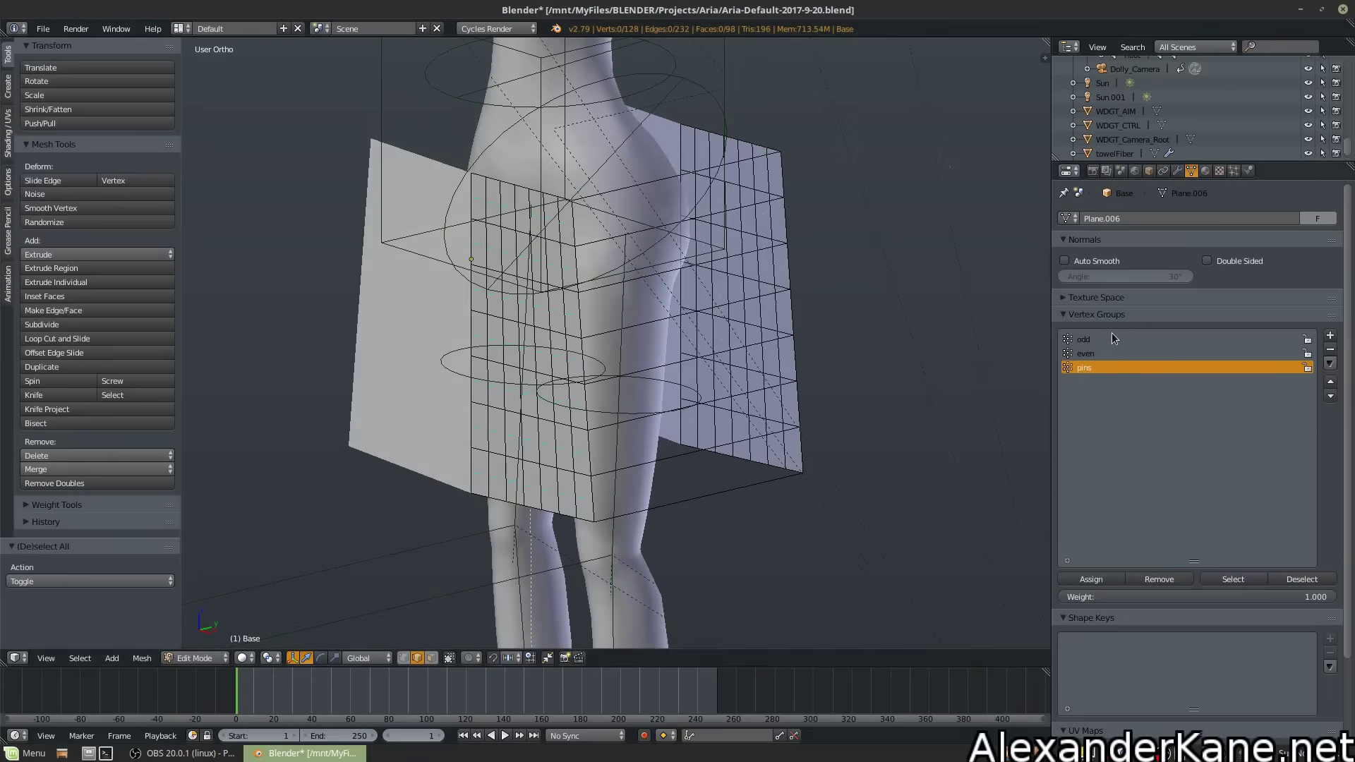
# Assign the first, third, fifth and seventh connecting side edges, counted from the waist, to the odd vertex group
pyautogui.click(1084, 340)
pyautogui.rightClick(681, 194)
pyautogui.moveTo(666, 275); pyautogui.dragTo(662, 275, button='middle')
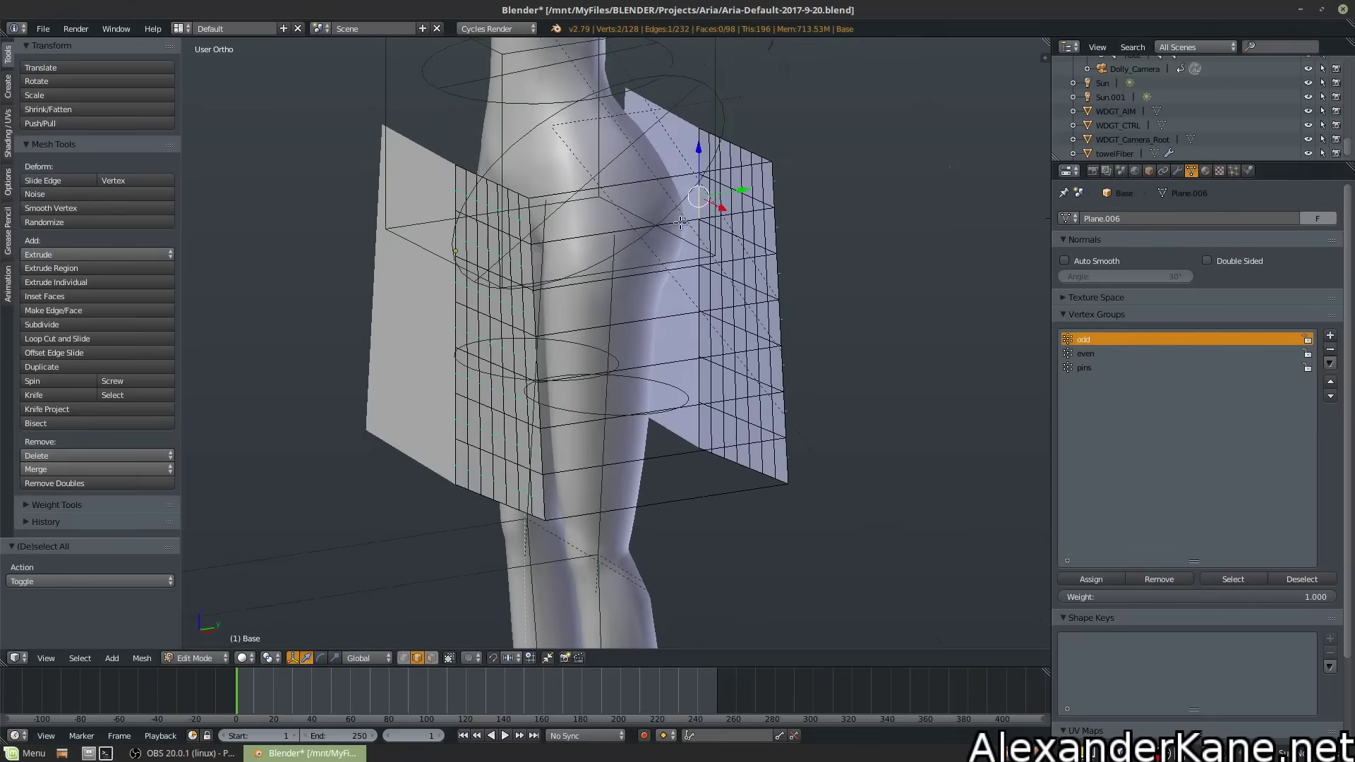
pyautogui.keyDown('shift'); pyautogui.rightClick(662, 274); pyautogui.keyUp('shift')
pyautogui.keyDown('shift'); pyautogui.rightClick(669, 360); pyautogui.keyUp('shift')
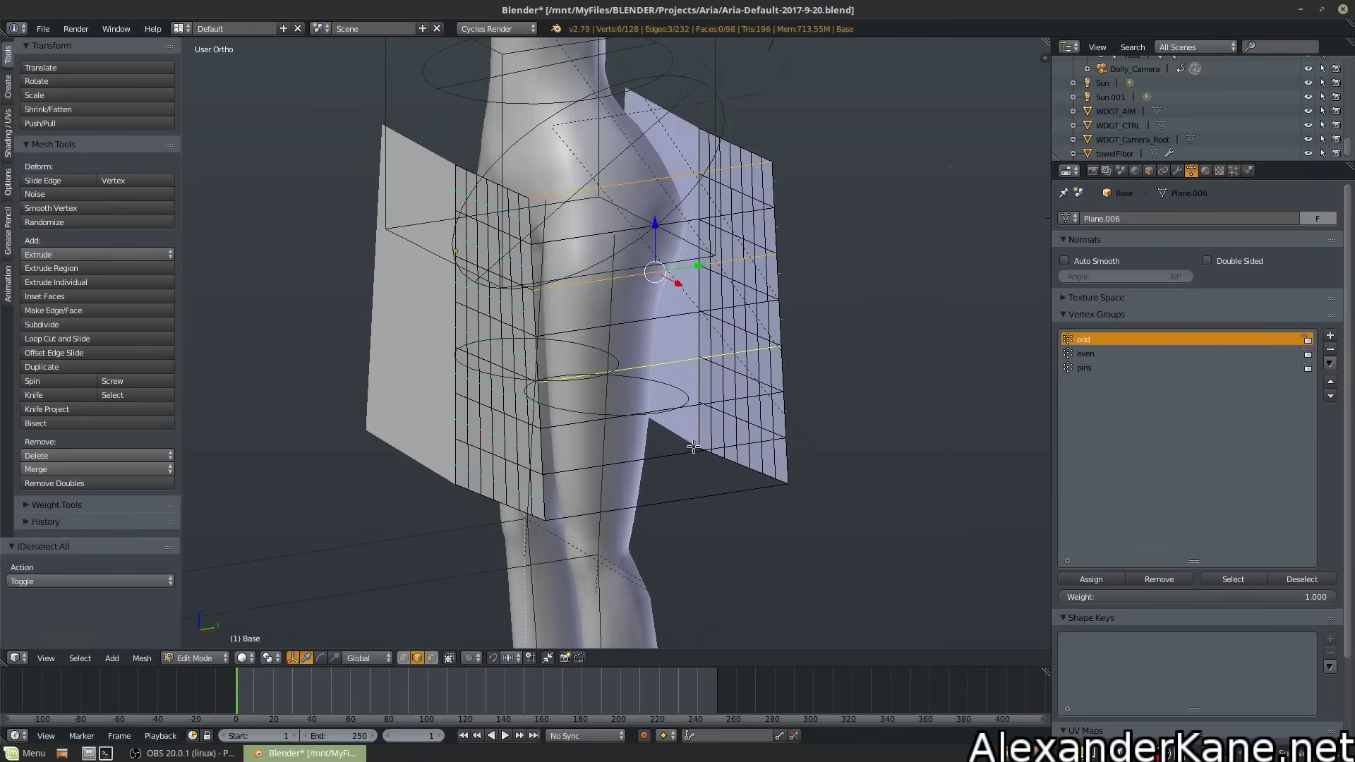
pyautogui.keyDown('shift'); pyautogui.rightClick(695, 449); pyautogui.keyUp('shift')
pyautogui.click(1091, 580)
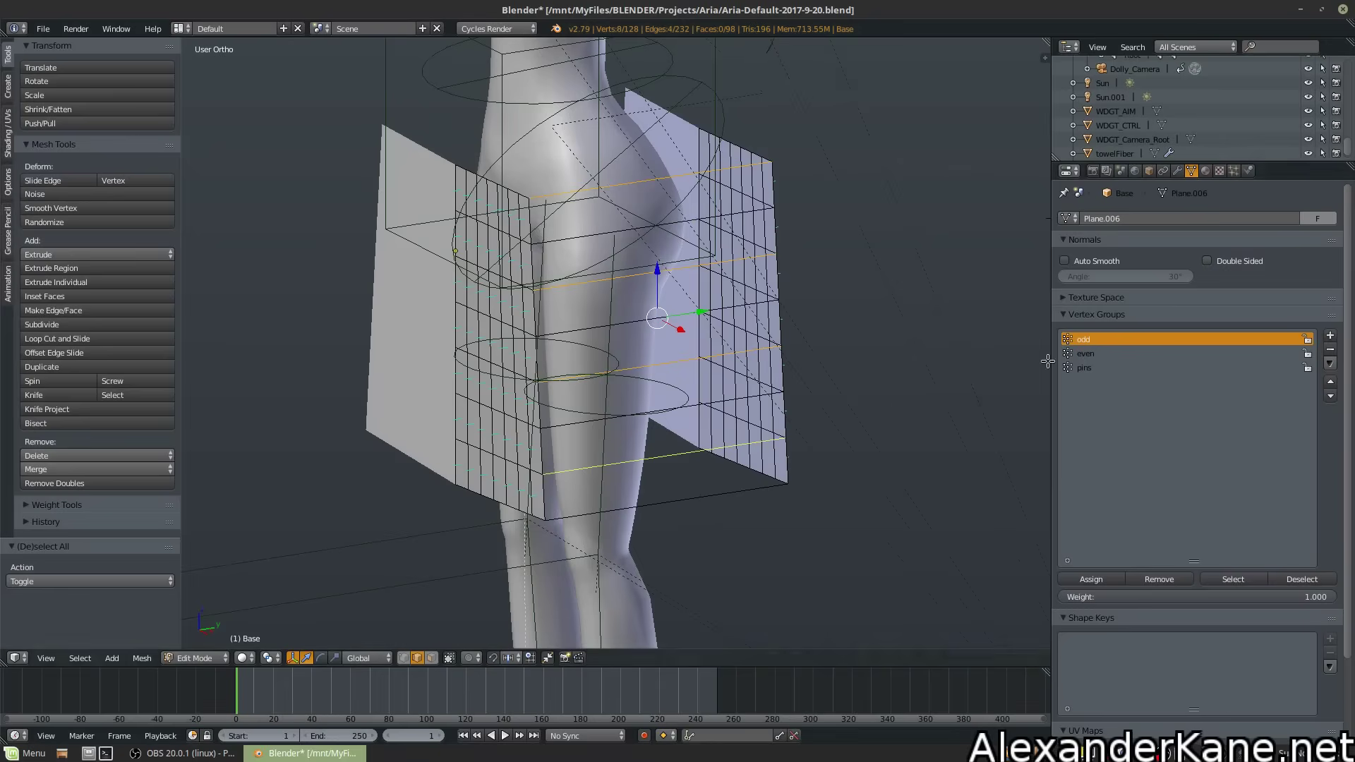
# Move the Base garment object to the first layer and show only that layer
pyautogui.click(1085, 353)
pyautogui.moveTo(804, 287); pyautogui.dragTo(830, 287, button='middle')
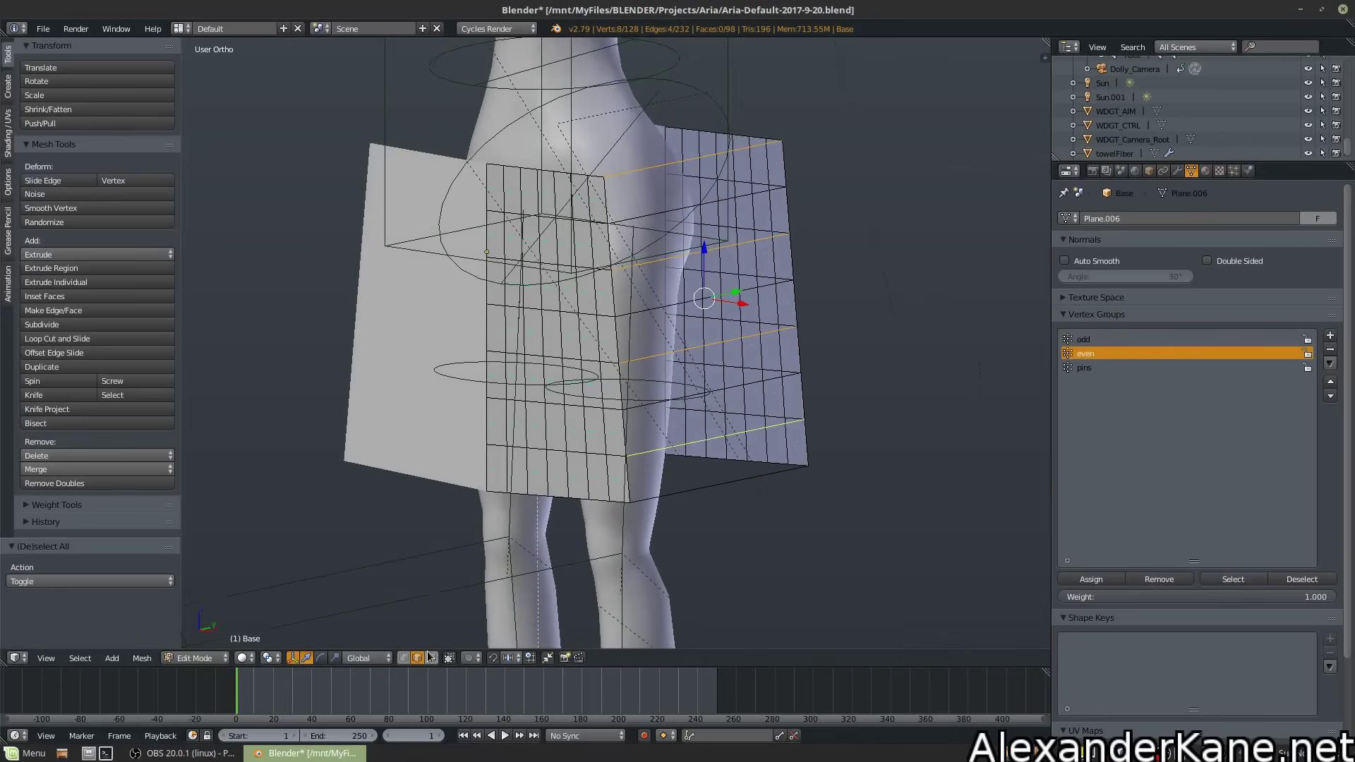
pyautogui.press('Tab')
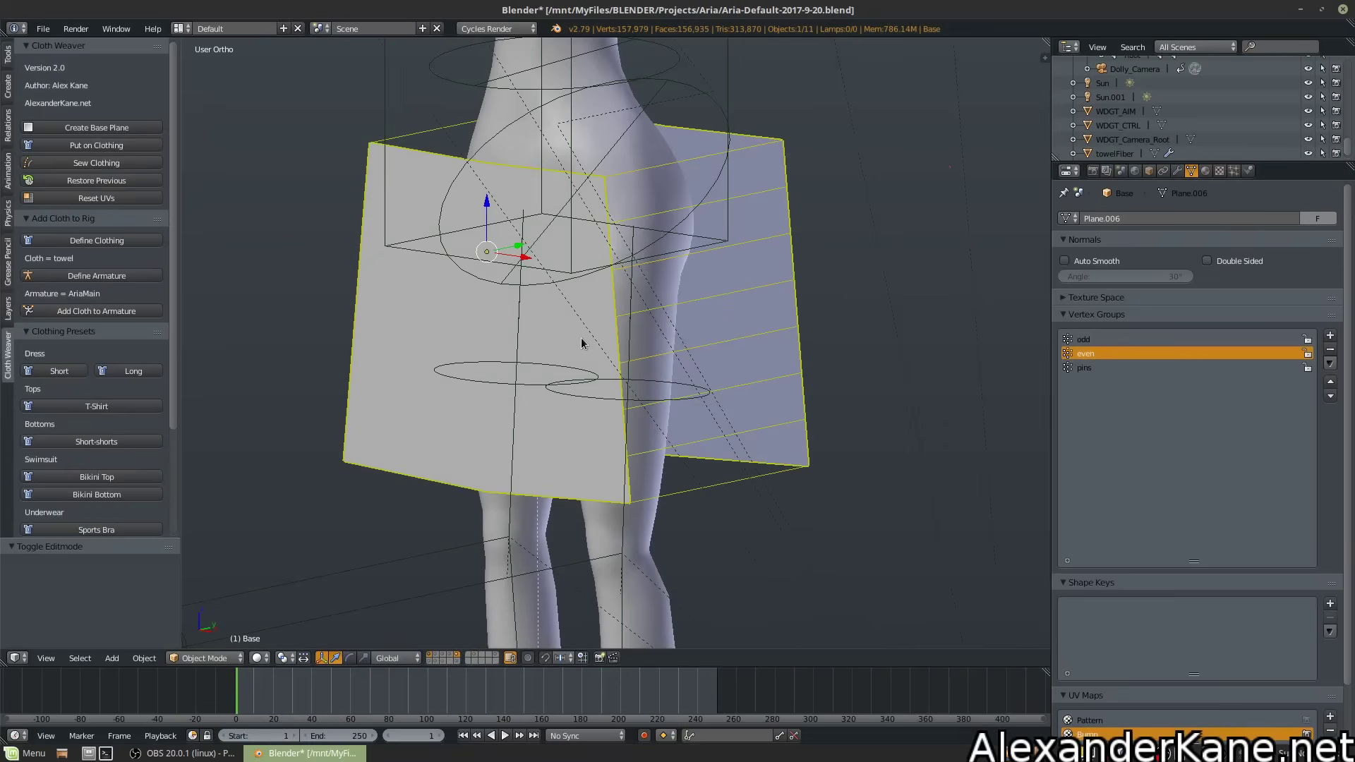
pyautogui.press('m')
pyautogui.click(697, 363)
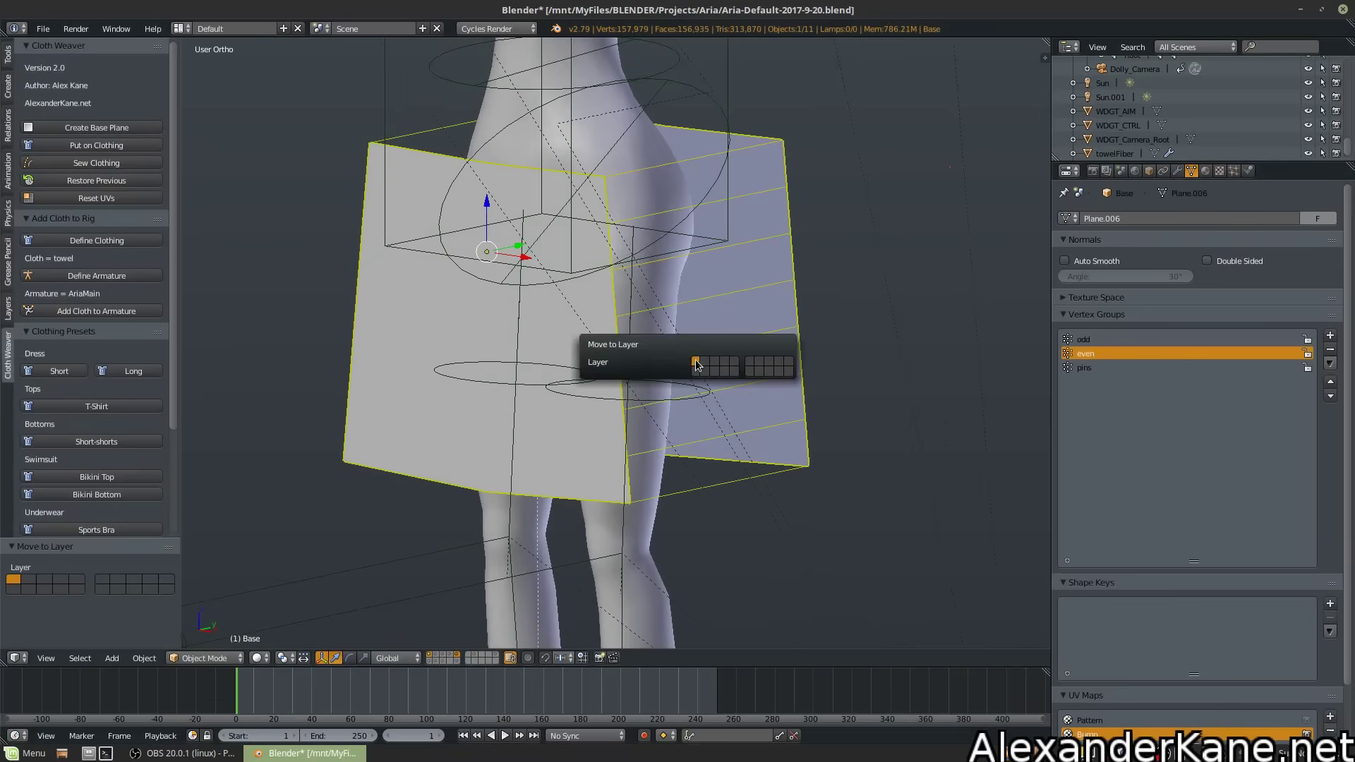
pyautogui.click(430, 658)
# Return to editing the garment mesh and select the odd vertex group's members to check the assignment
pyautogui.press('Tab')
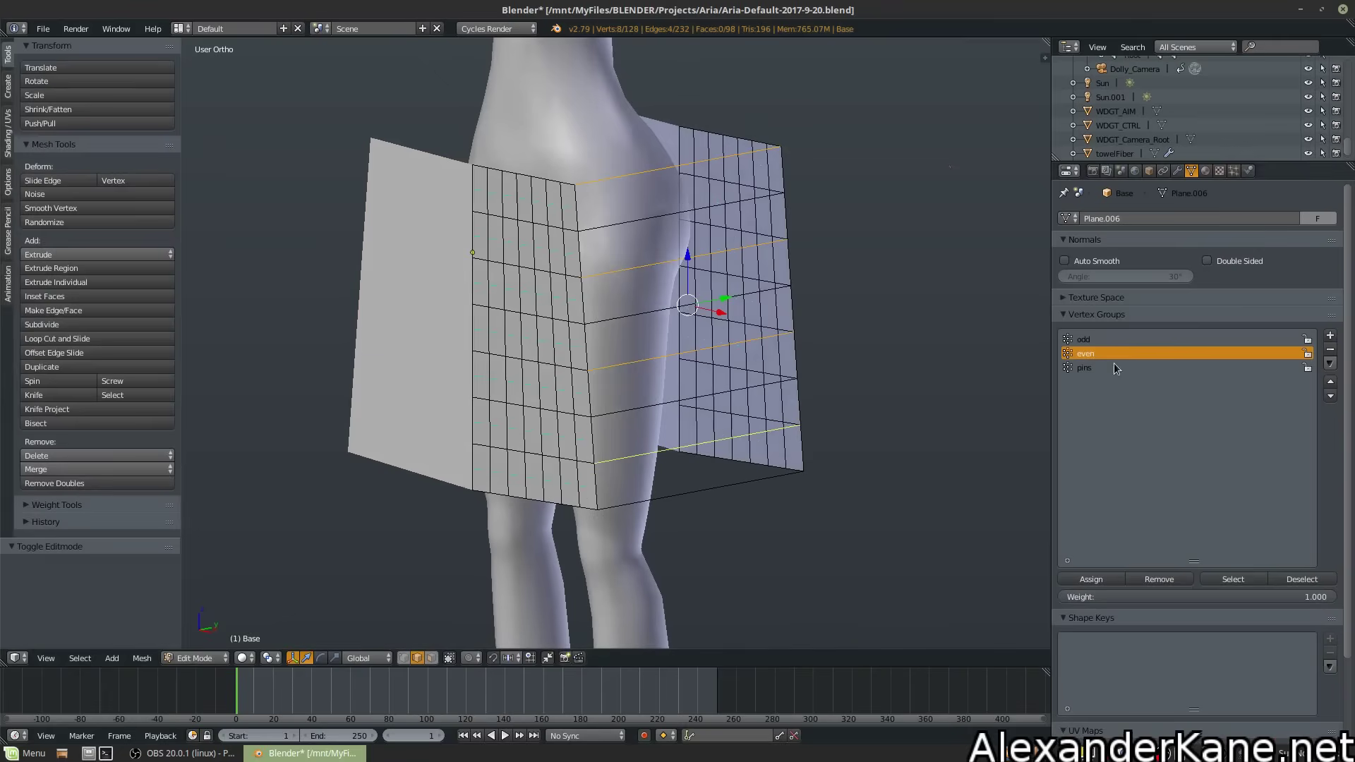
pyautogui.press('a')
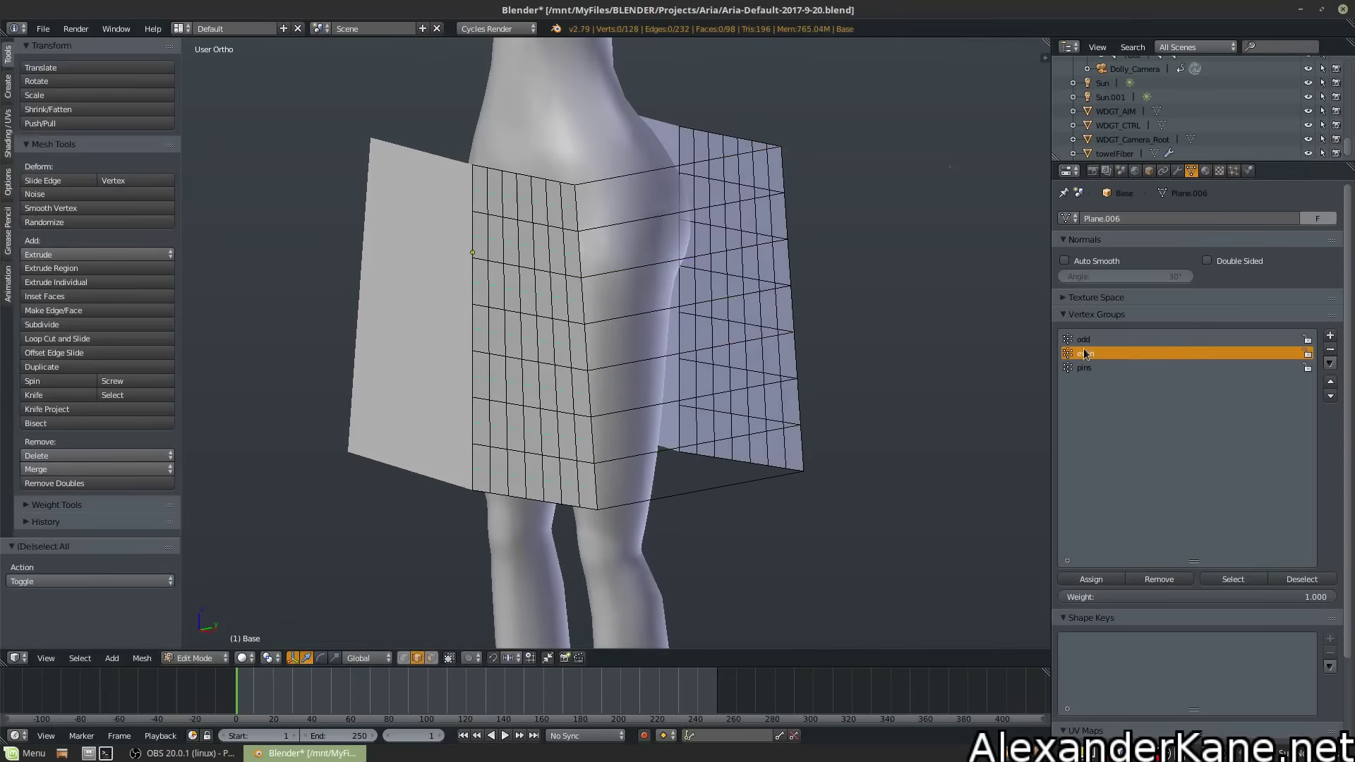
pyautogui.click(1087, 339)
pyautogui.click(1232, 579)
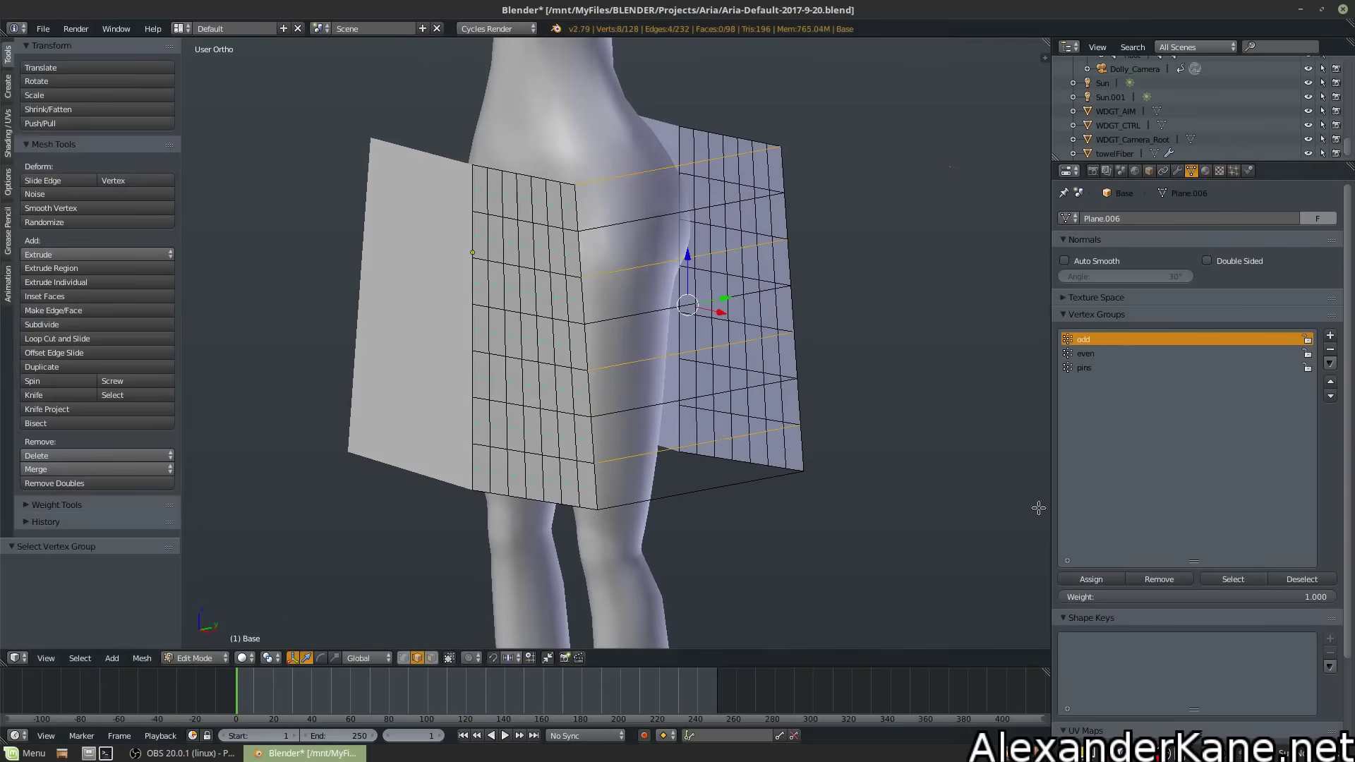
# Assign the second, fourth, sixth and eighth connecting side edges to the even vertex group, deselect all, and make the odd group active
pyautogui.click(1108, 353)
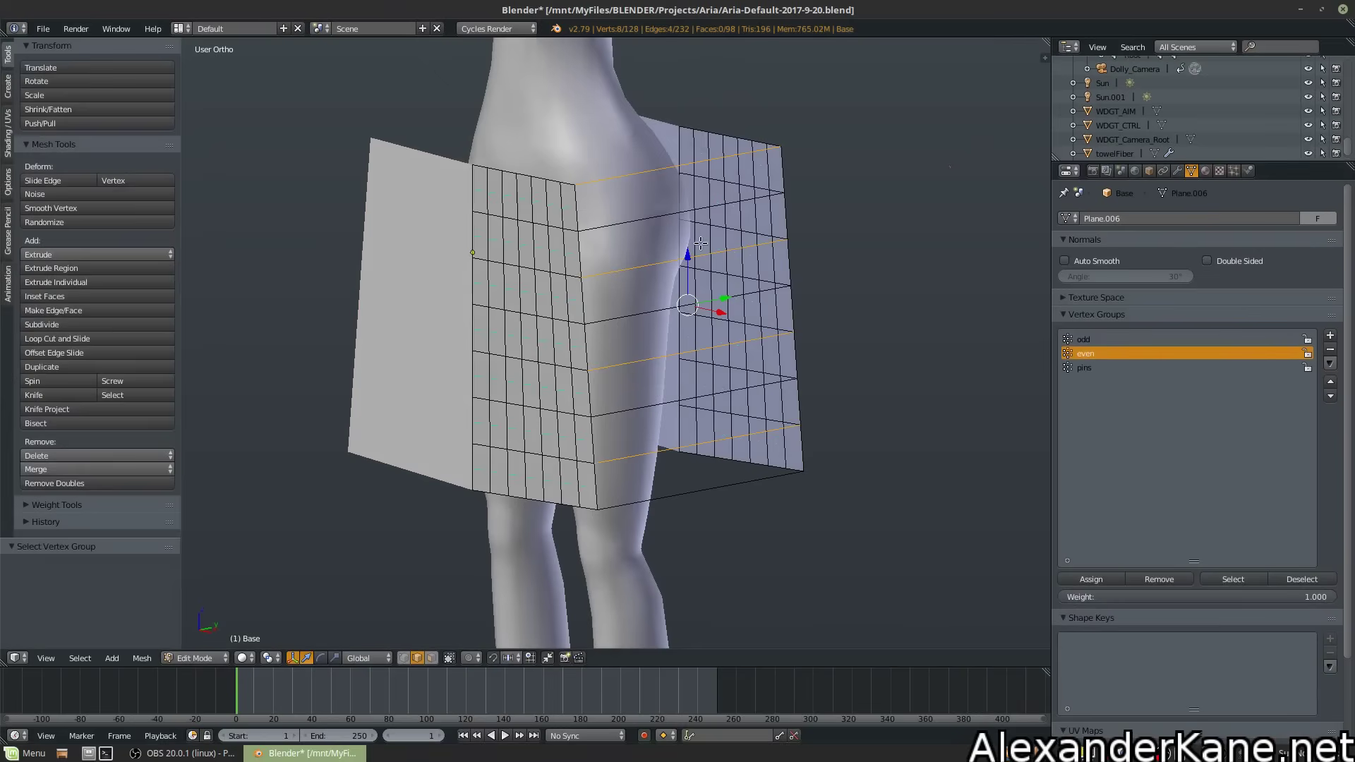
pyautogui.press('a')
pyautogui.rightClick(671, 215)
pyautogui.keyDown('shift'); pyautogui.rightClick(658, 311); pyautogui.keyUp('shift')
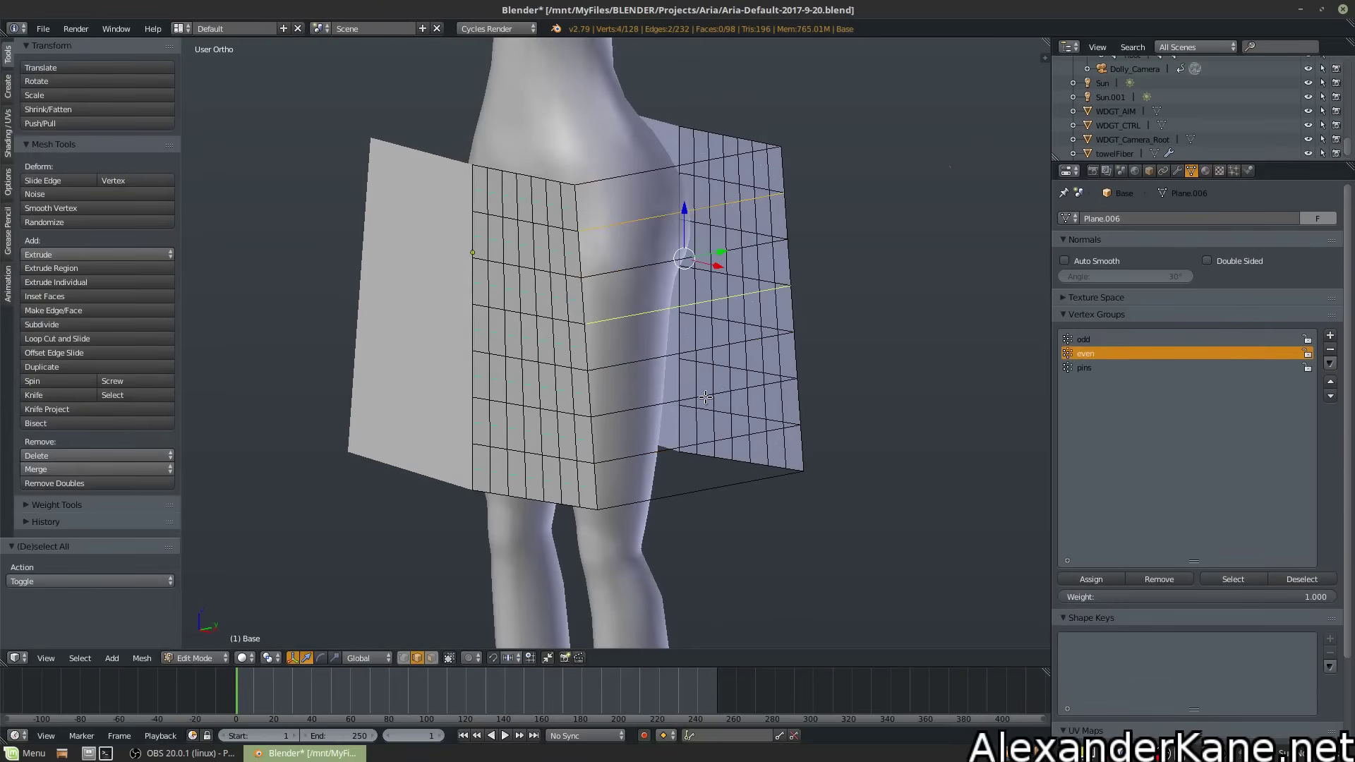
pyautogui.keyDown('shift'); pyautogui.rightClick(674, 400); pyautogui.keyUp('shift')
pyautogui.keyDown('shift'); pyautogui.rightClick(689, 491); pyautogui.keyUp('shift')
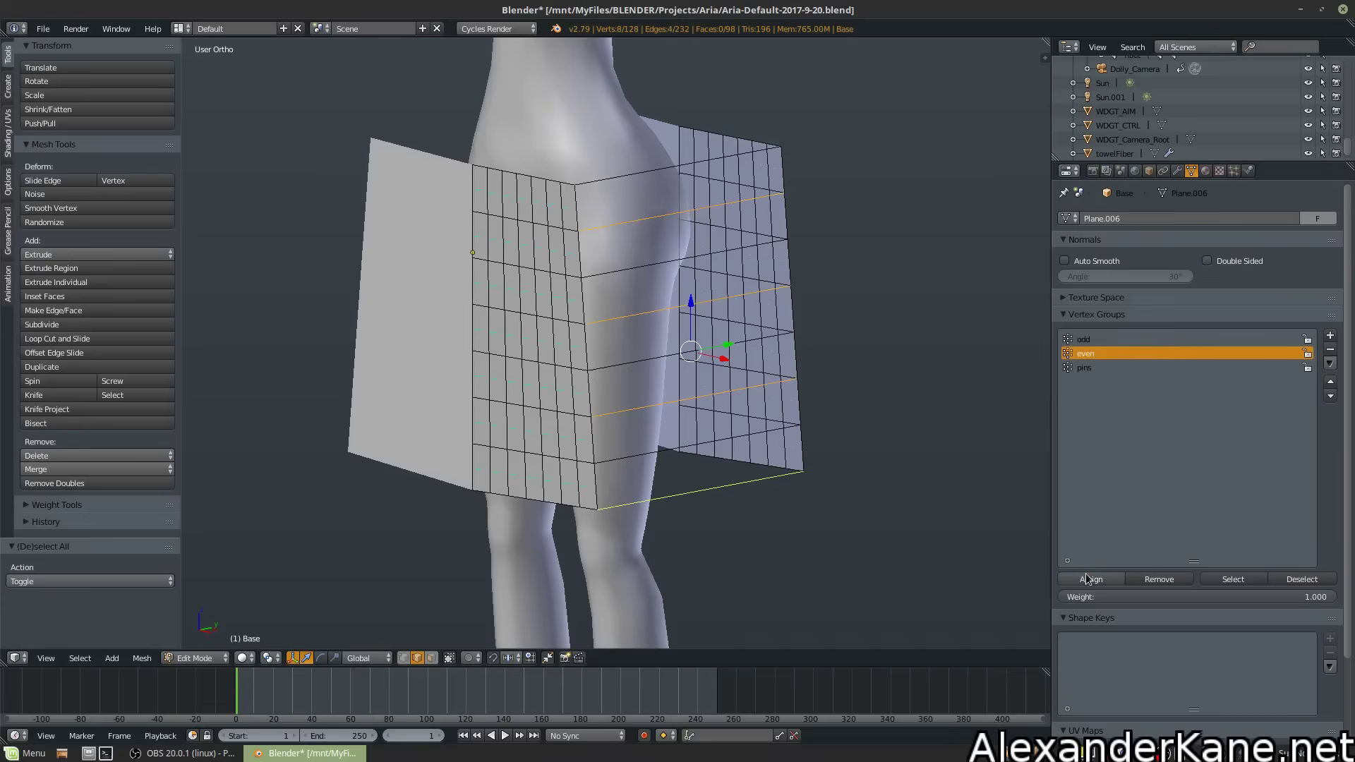
pyautogui.press('a')
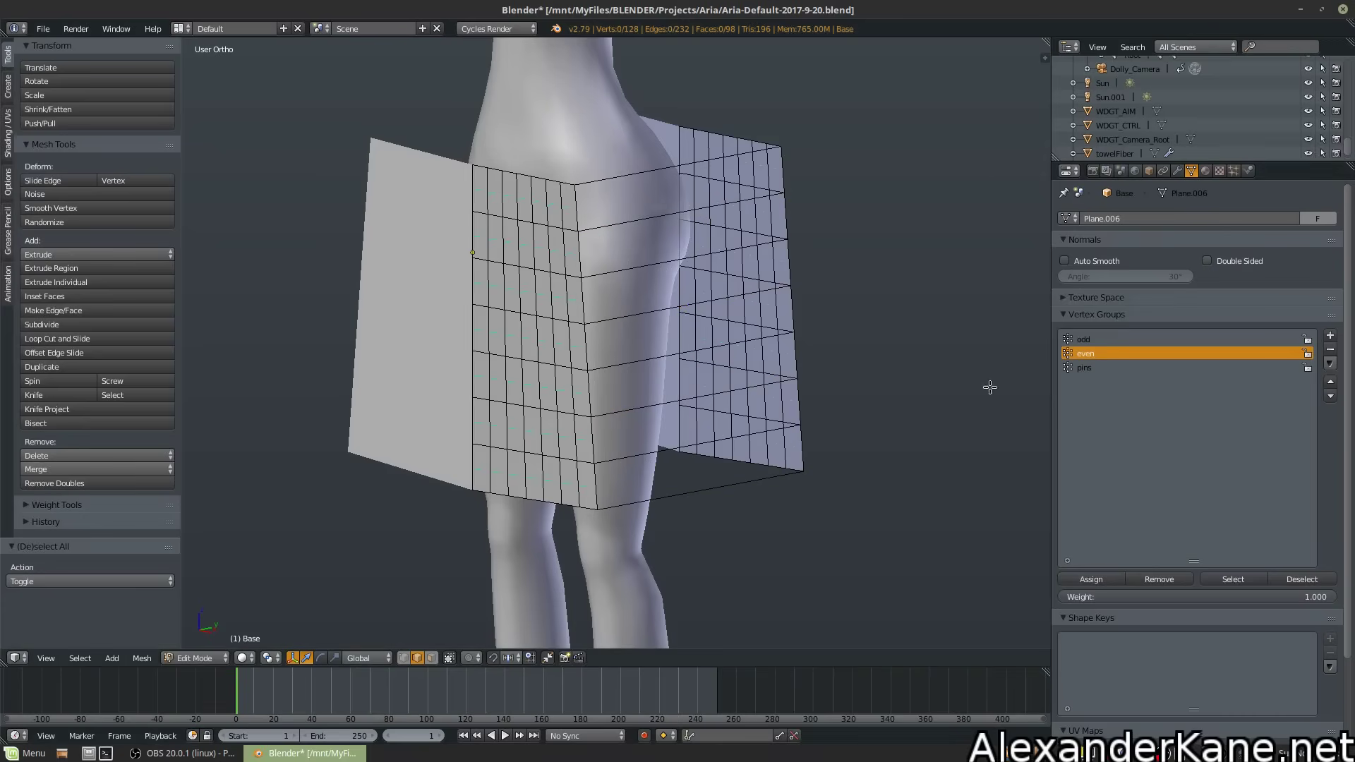
pyautogui.click(1100, 337)
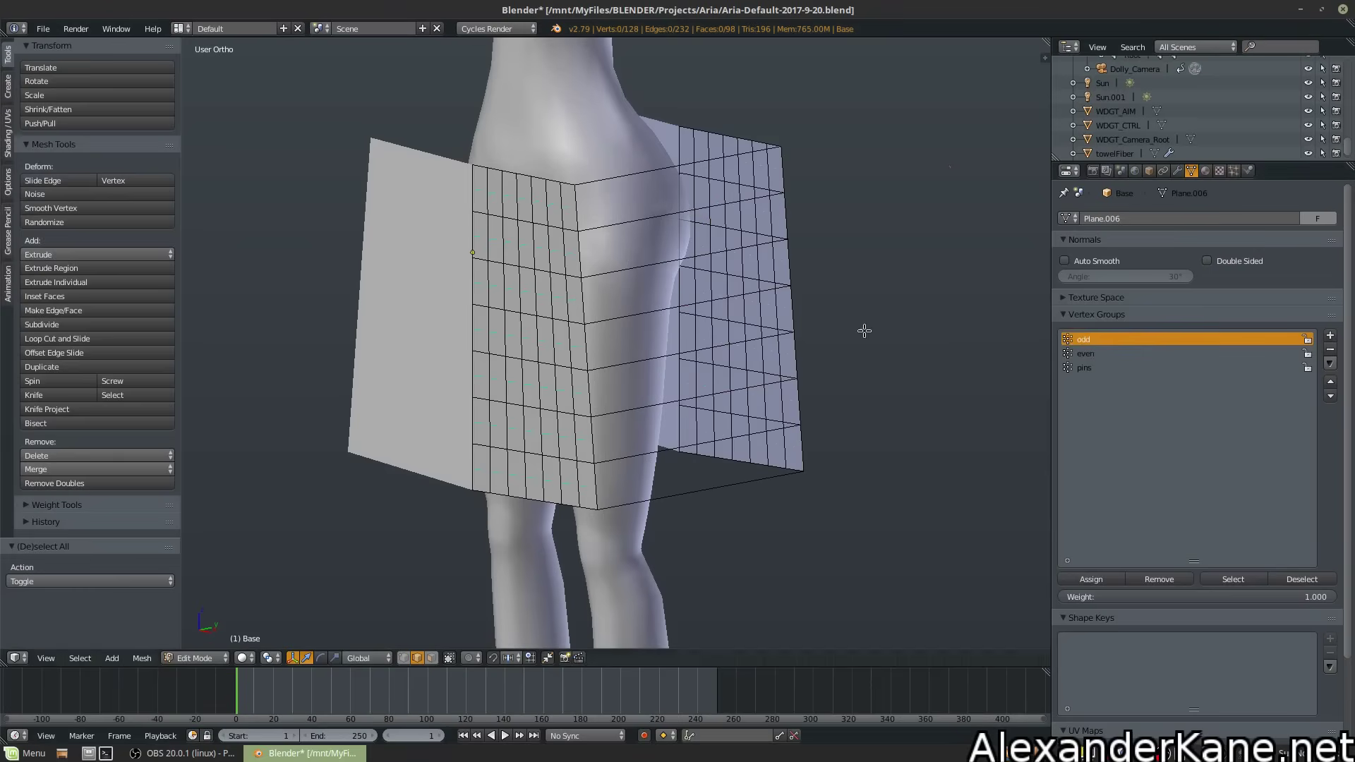
# Leave mesh editing, put the Base garment on the character with Put on Clothing, and stop the simulation once it drapes
pyautogui.press('Tab')
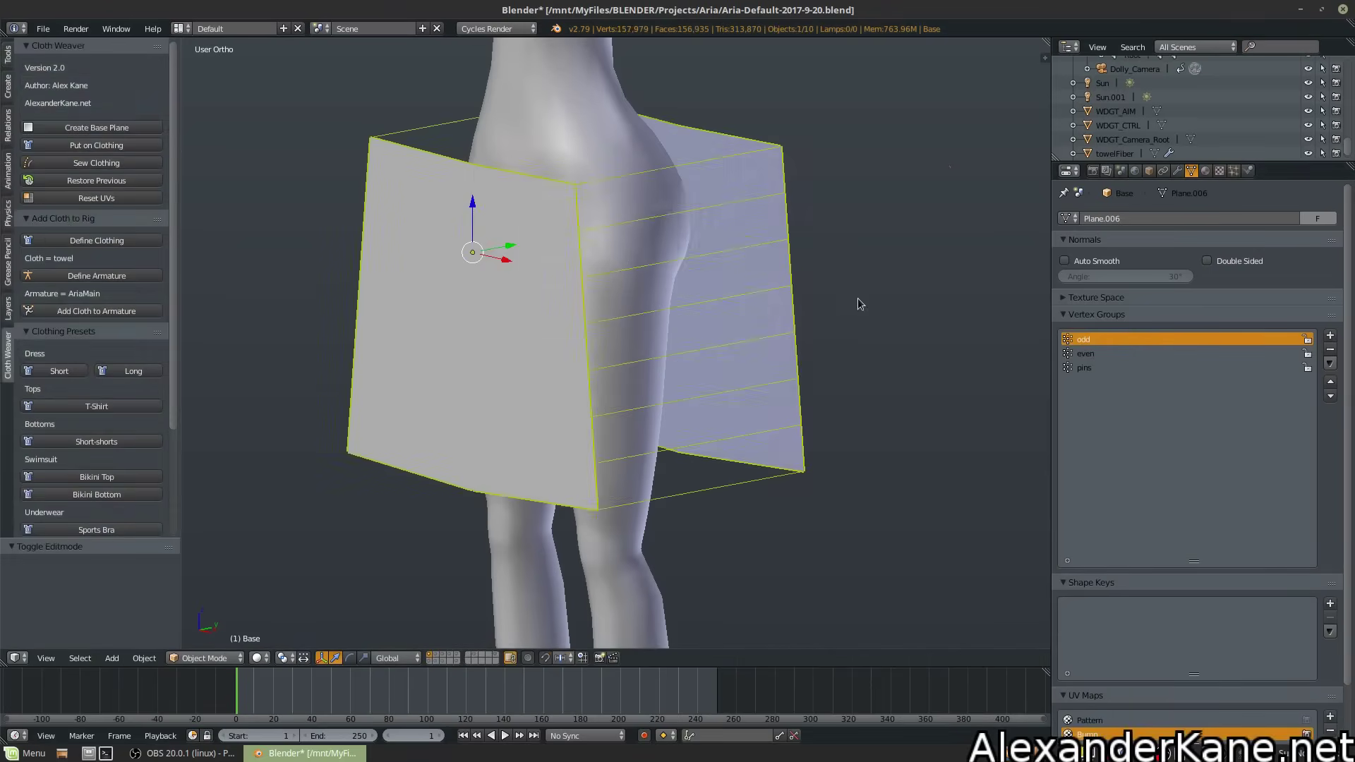
pyautogui.moveTo(857, 298)
pyautogui.mouseDown(button='middle')
pyautogui.moveTo(743, 265)
pyautogui.moveTo(854, 277)
pyautogui.mouseUp(button='middle')
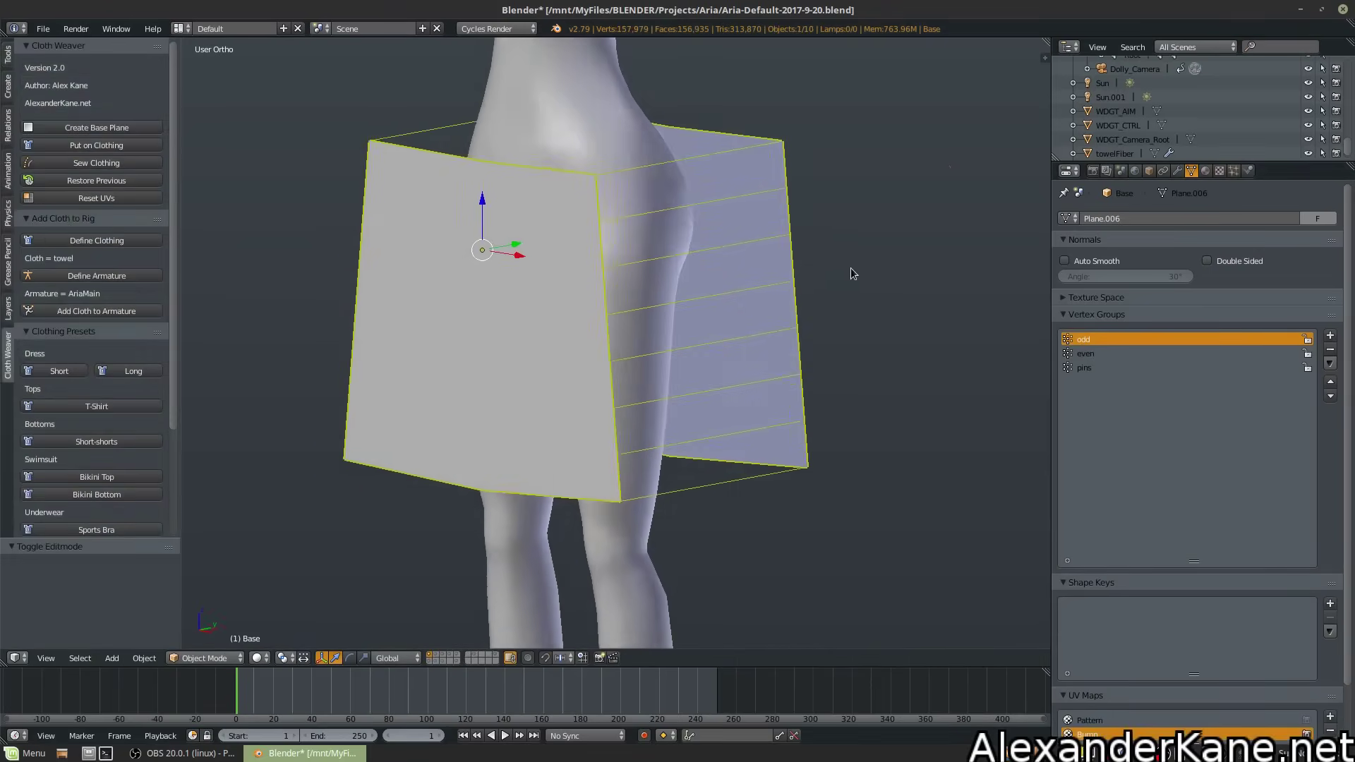
pyautogui.scroll(-3, 854, 277)
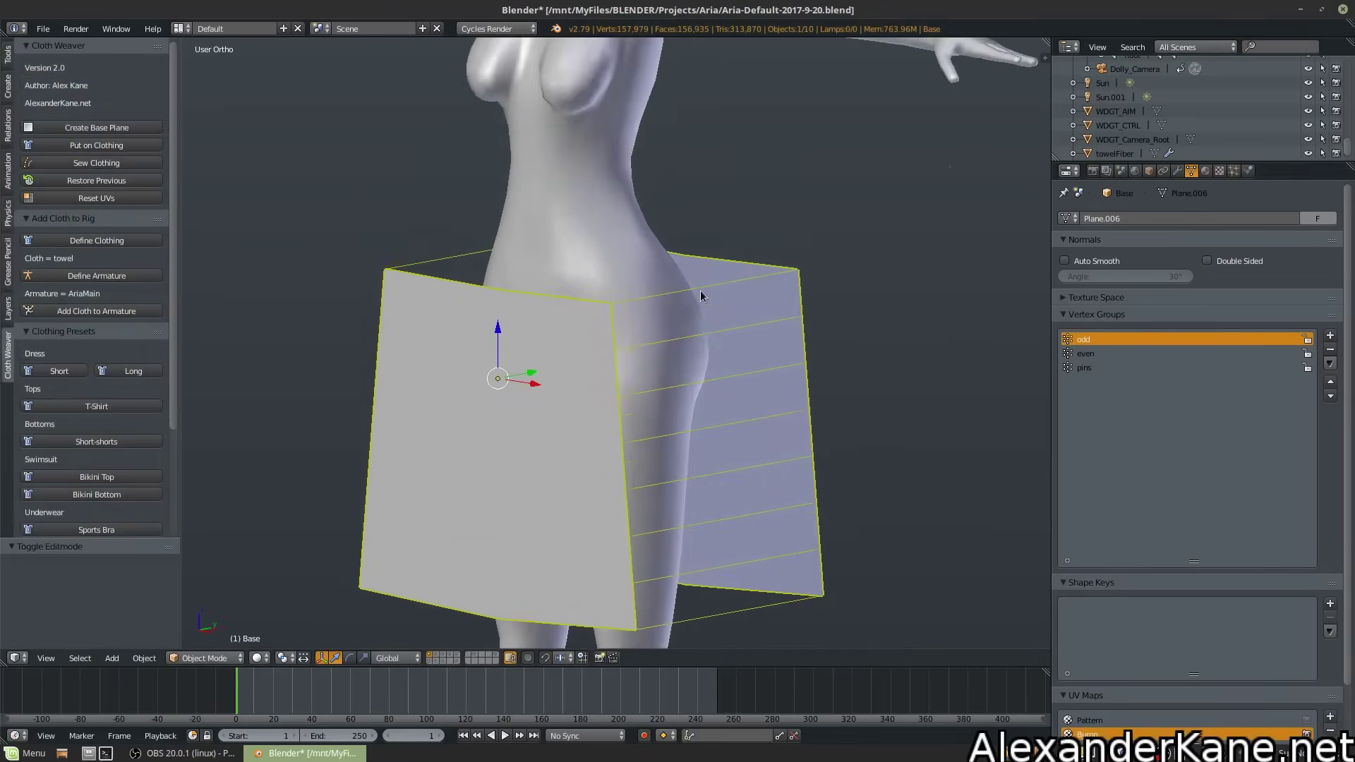
pyautogui.click(118, 147)
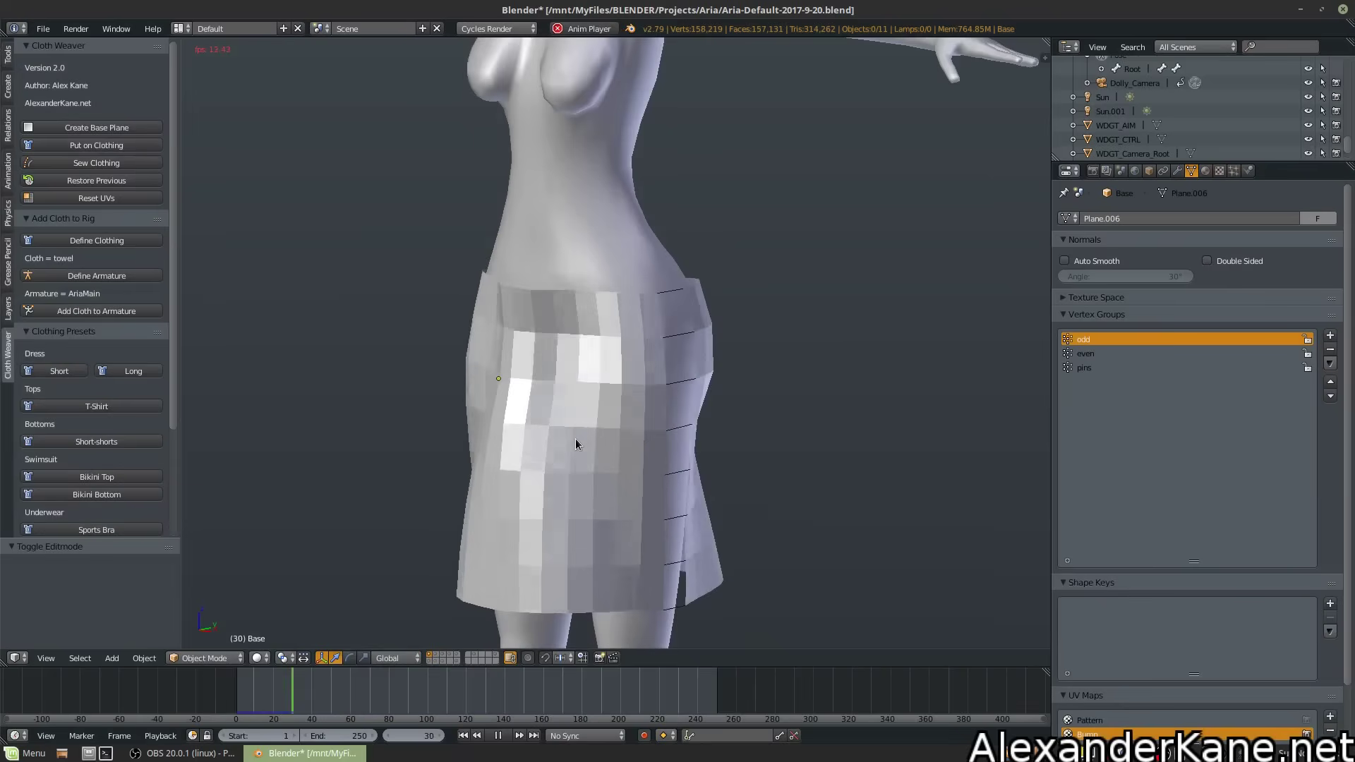
pyautogui.click(497, 736)
pyautogui.moveTo(686, 415); pyautogui.dragTo(635, 364, button='middle')
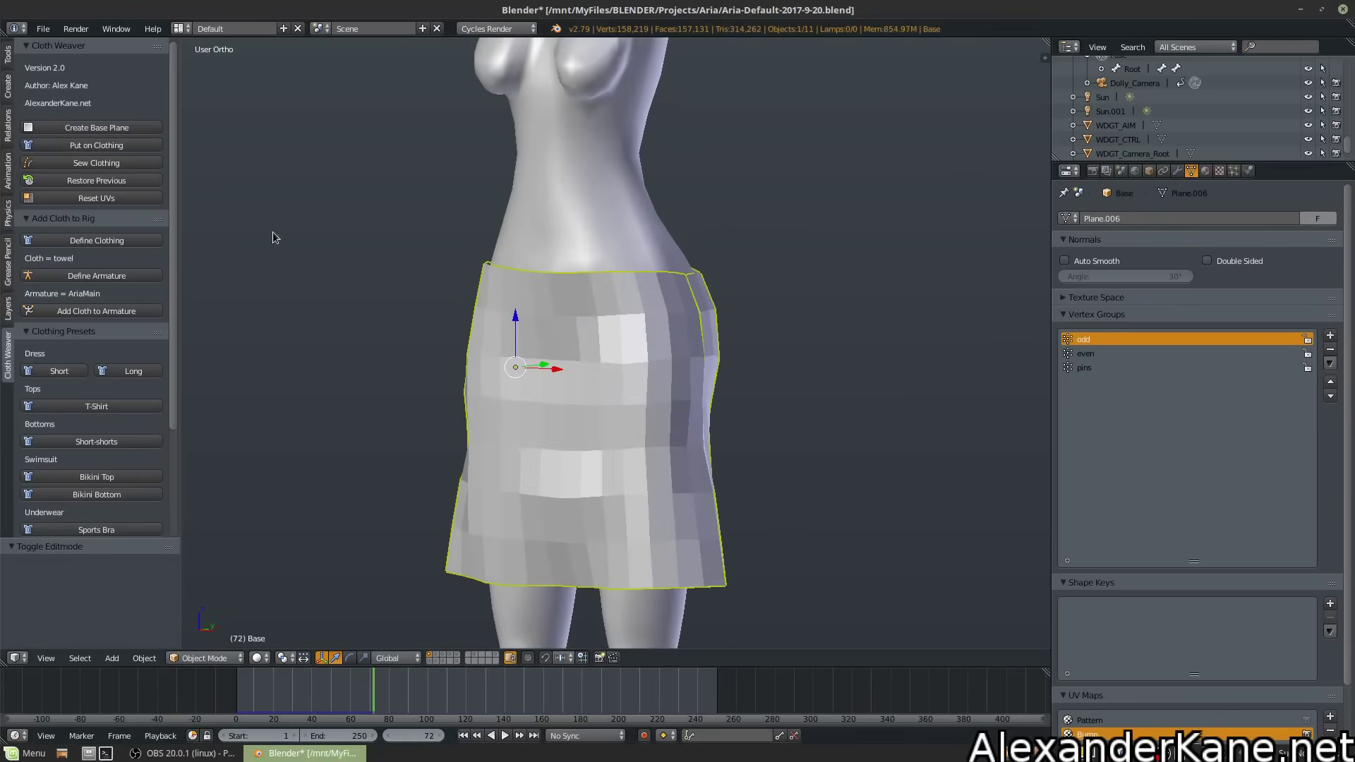
# Try to sew the draped garment, stop the simulation, and delete the resulting Base object
pyautogui.click(95, 164)
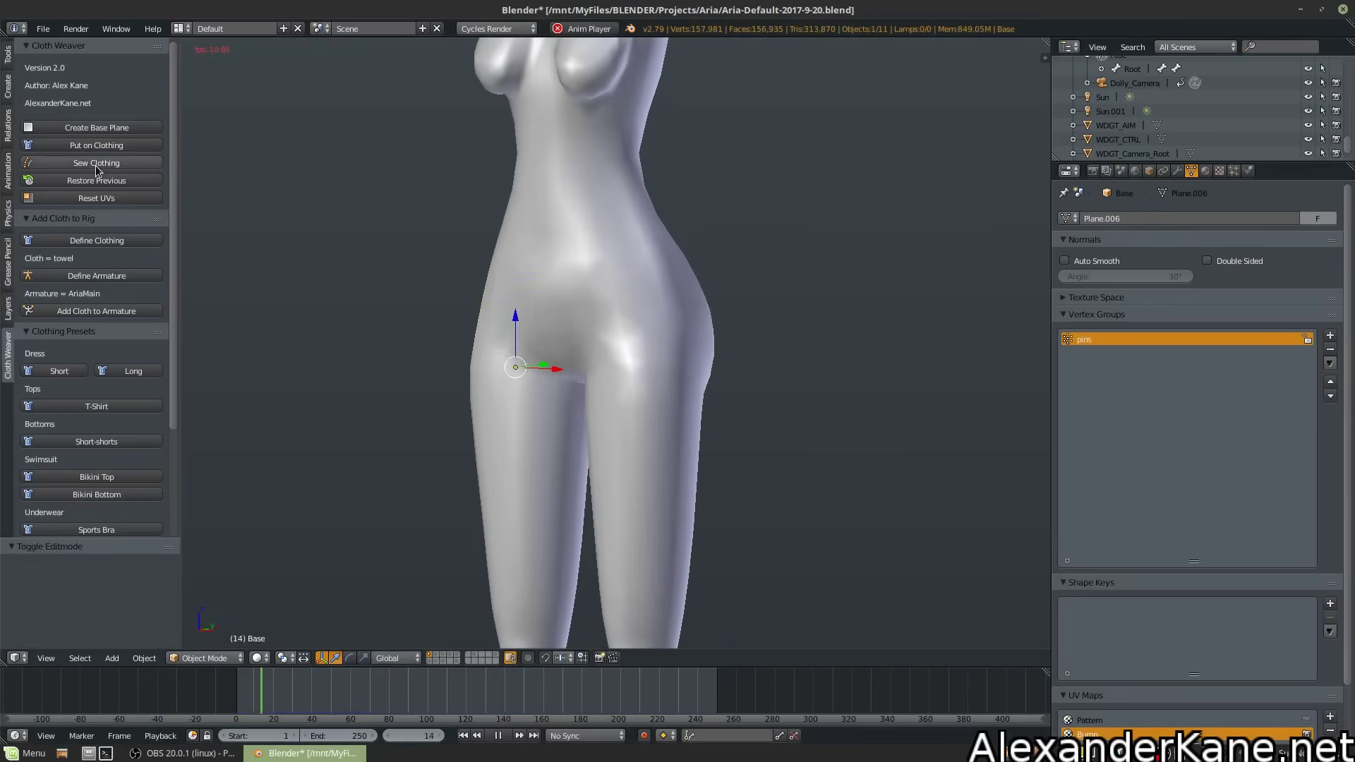
pyautogui.click(500, 736)
pyautogui.scroll(-5, 81, 437)
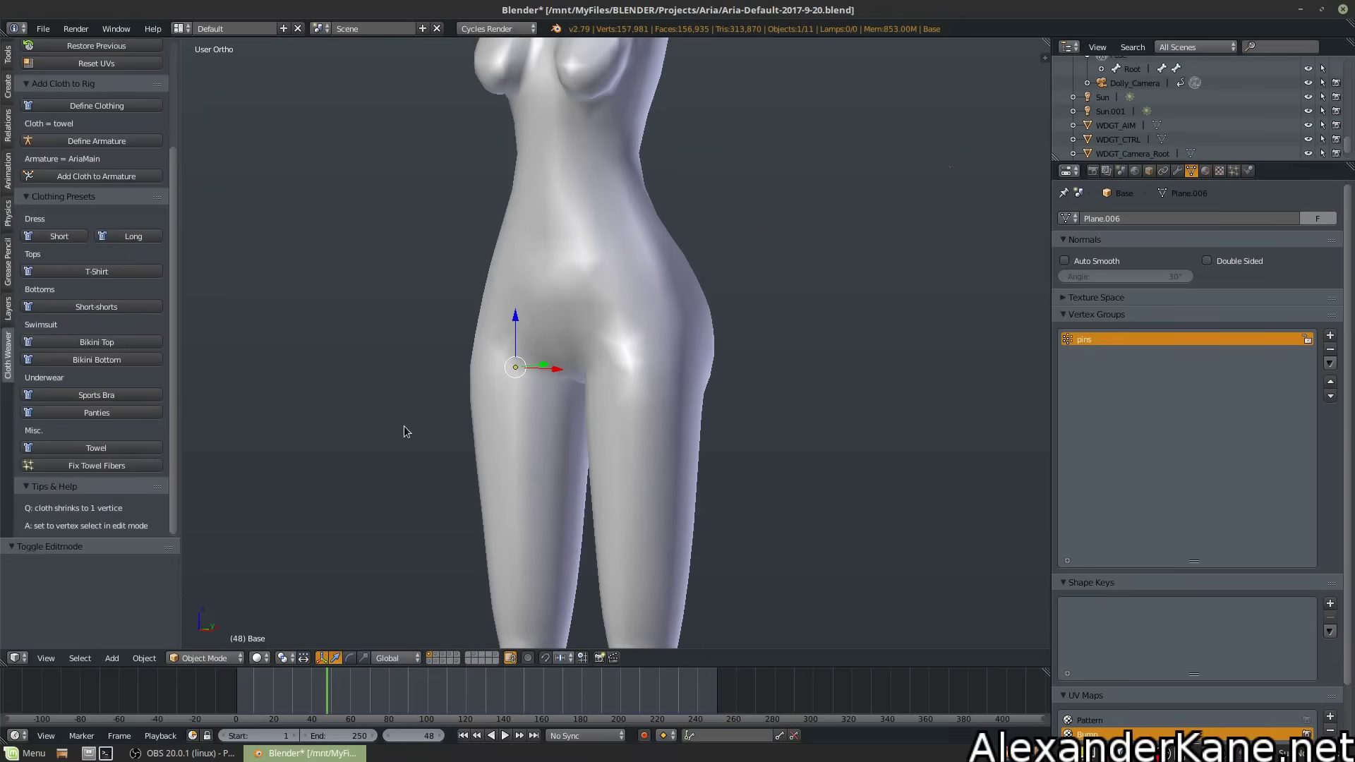
pyautogui.press('Delete')
pyautogui.scroll(5, 95, 371)
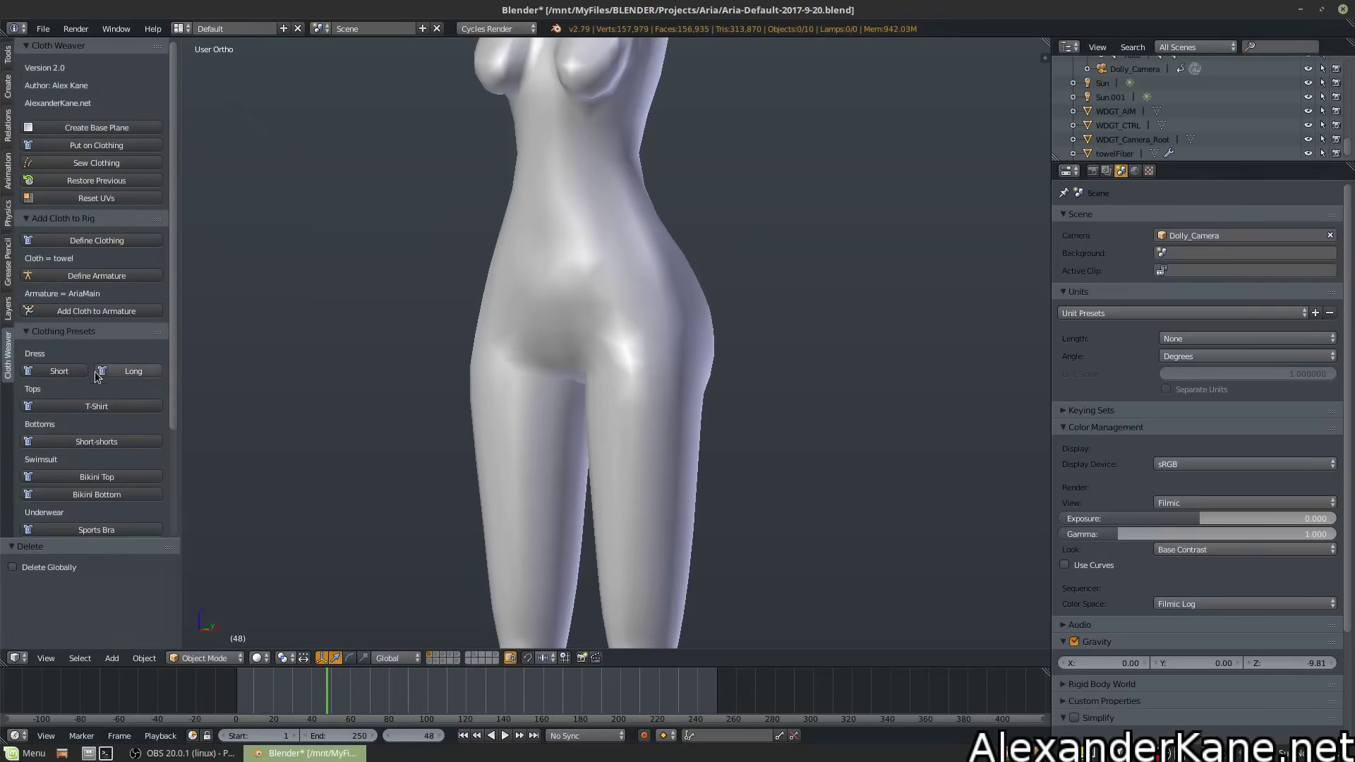
# Restore the previous unsewn garment and set its mesh editing to vertex select mode before returning to Object Mode
pyautogui.click(103, 181)
pyautogui.rightClick(382, 429)
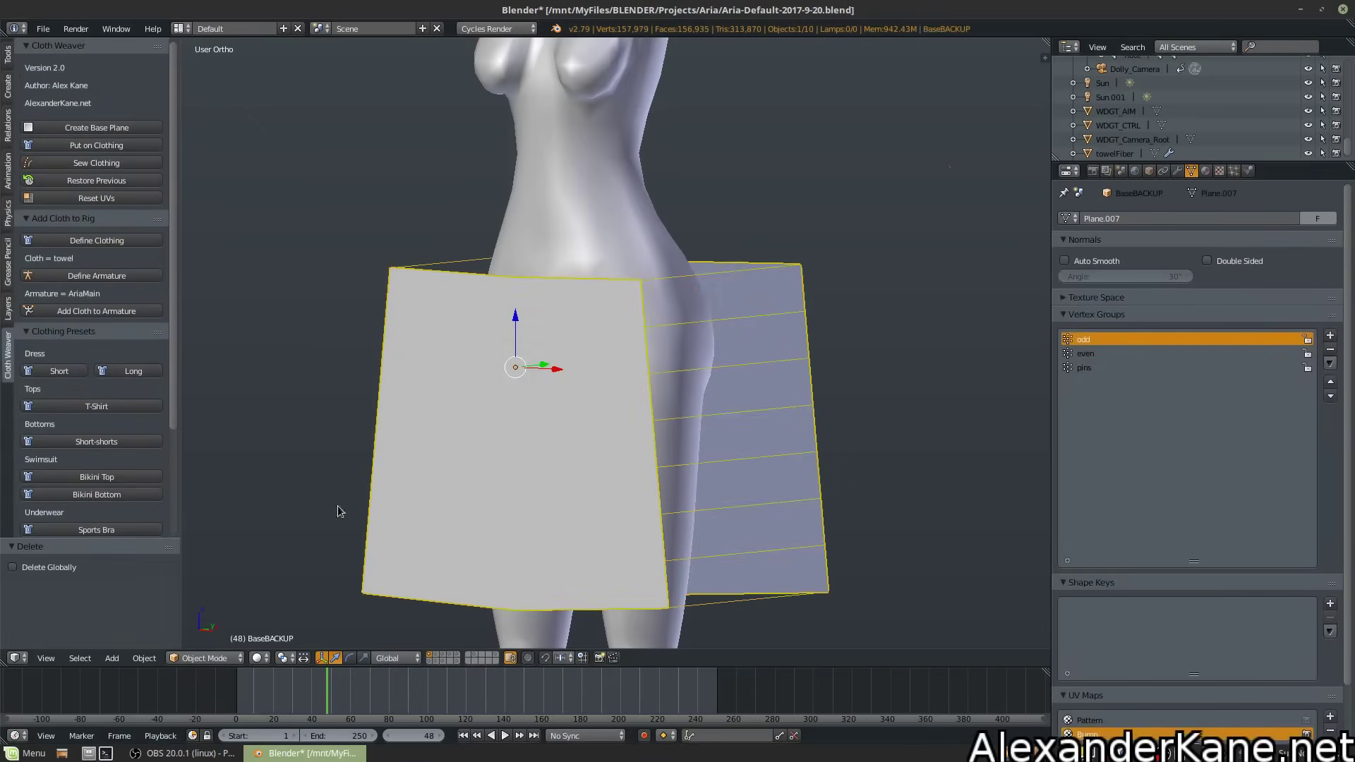
pyautogui.press('Tab')
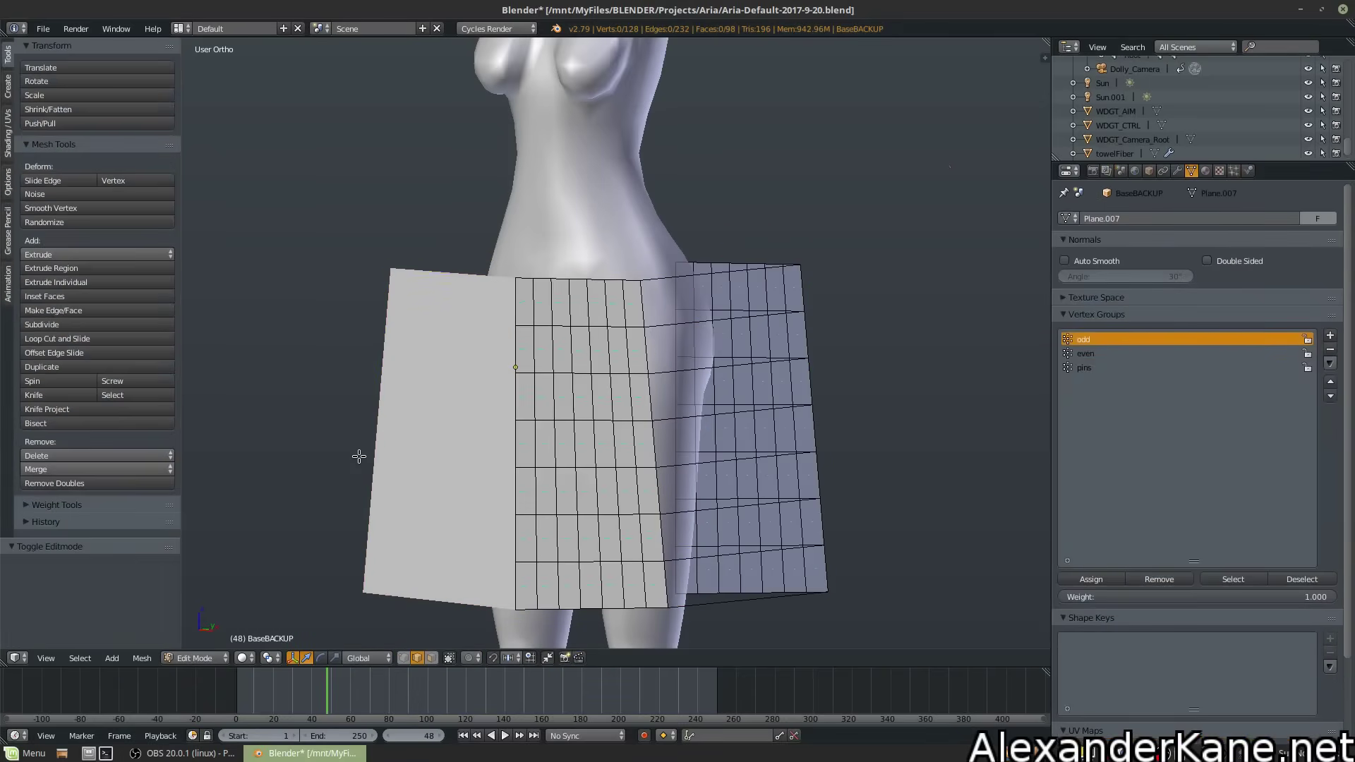
pyautogui.click(403, 658)
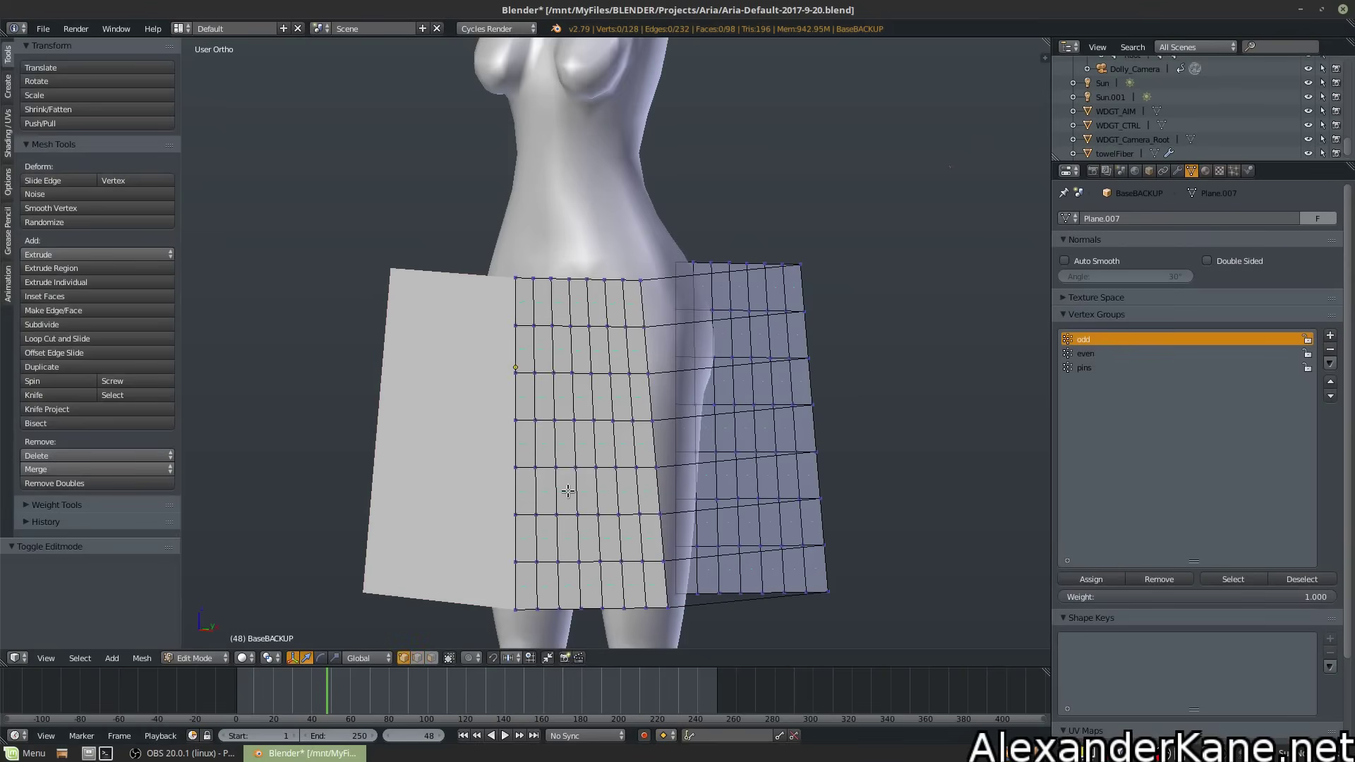
pyautogui.moveTo(549, 443); pyautogui.dragTo(487, 473, button='middle')
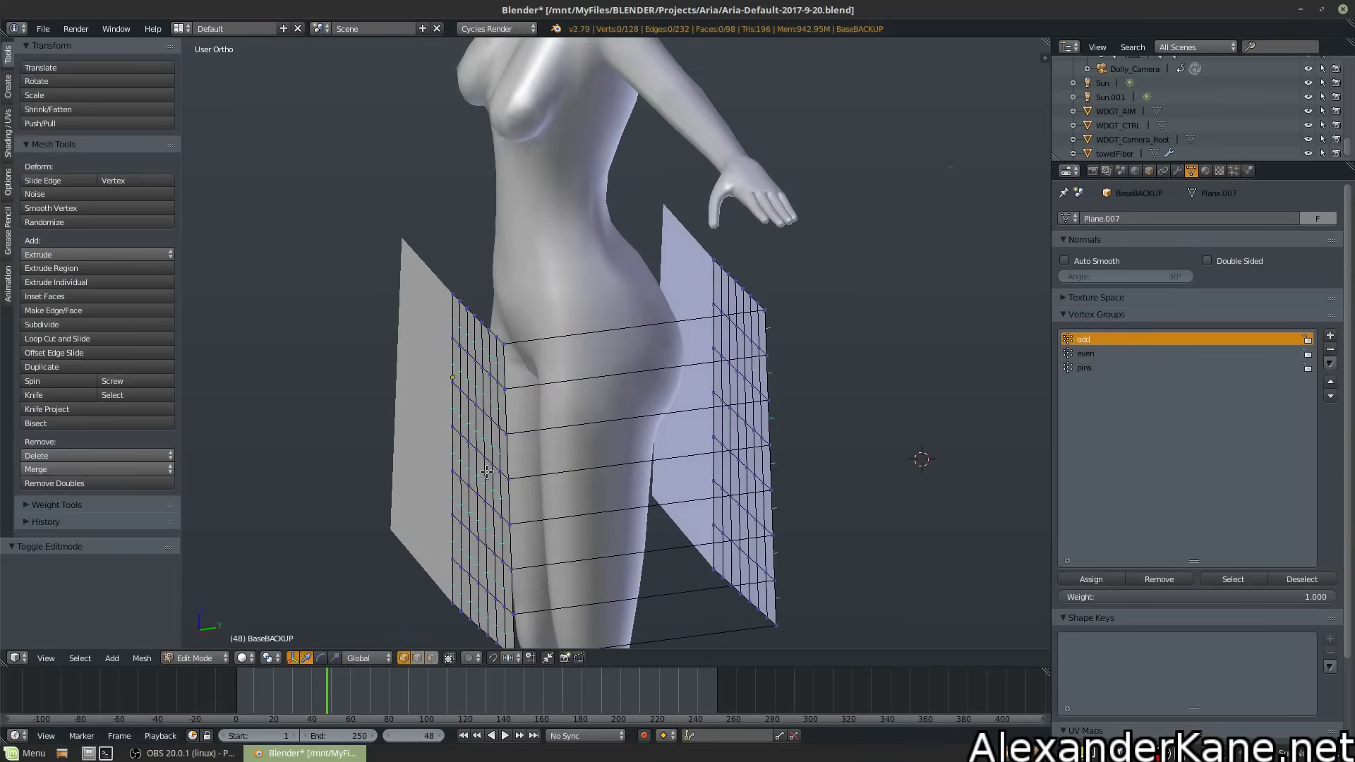
pyautogui.press('Tab')
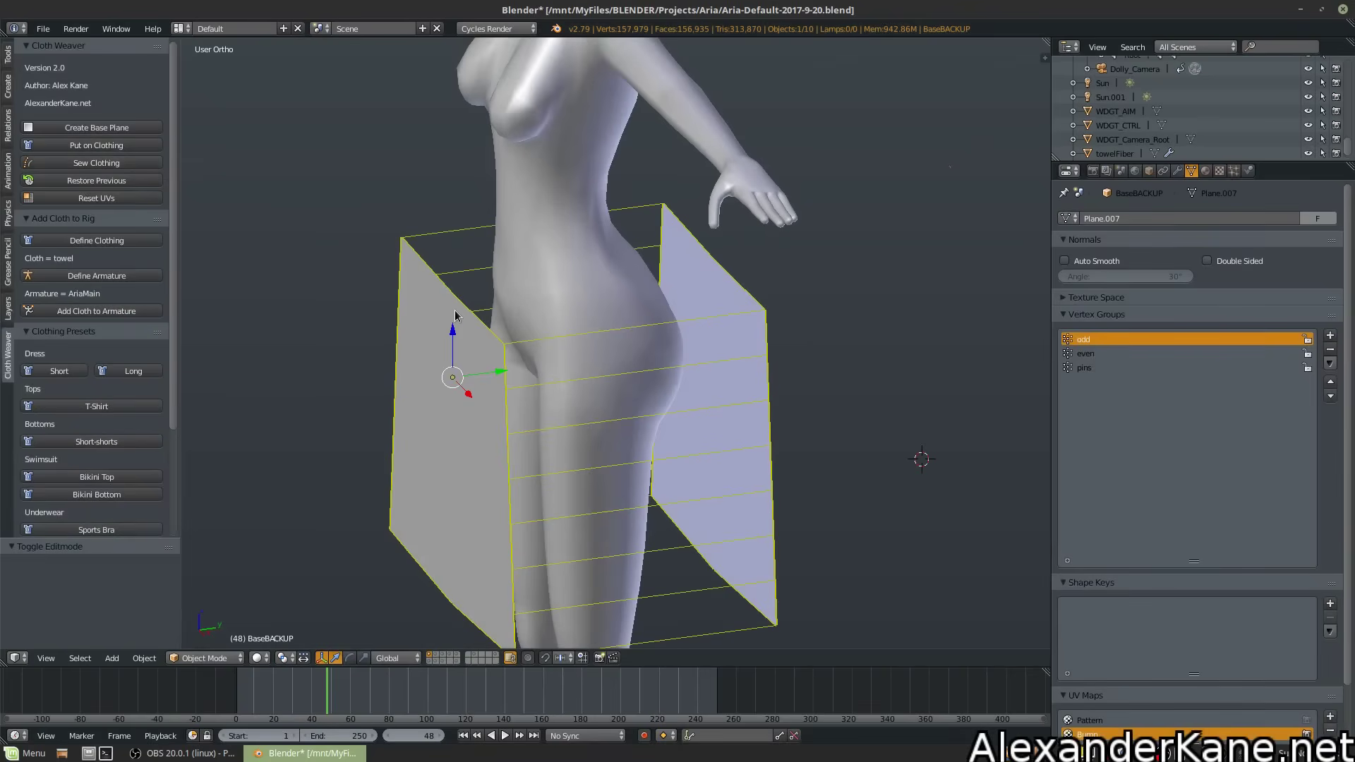
# Put the restored garment on the character and stop the simulation once the panels have closed around the hips
pyautogui.moveTo(456, 312); pyautogui.dragTo(500, 295, button='middle')
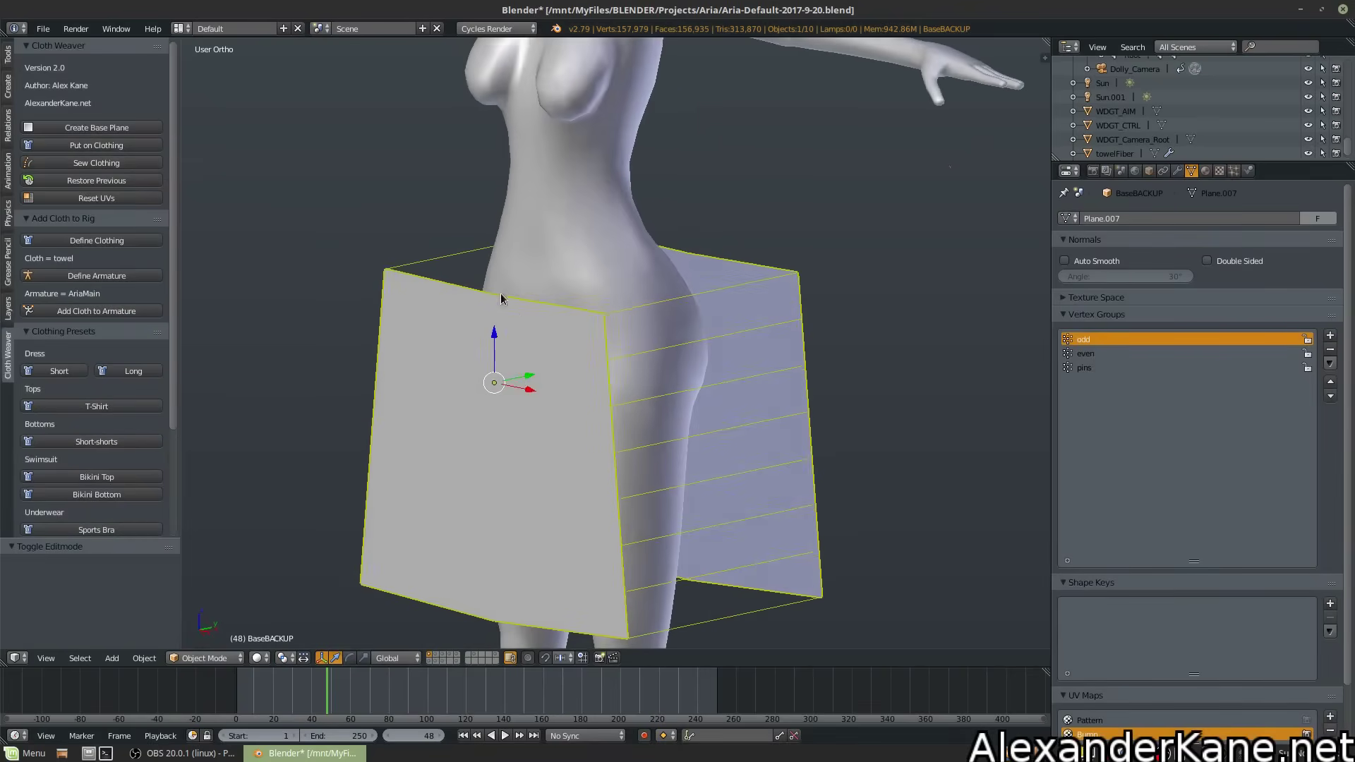
pyautogui.click(96, 142)
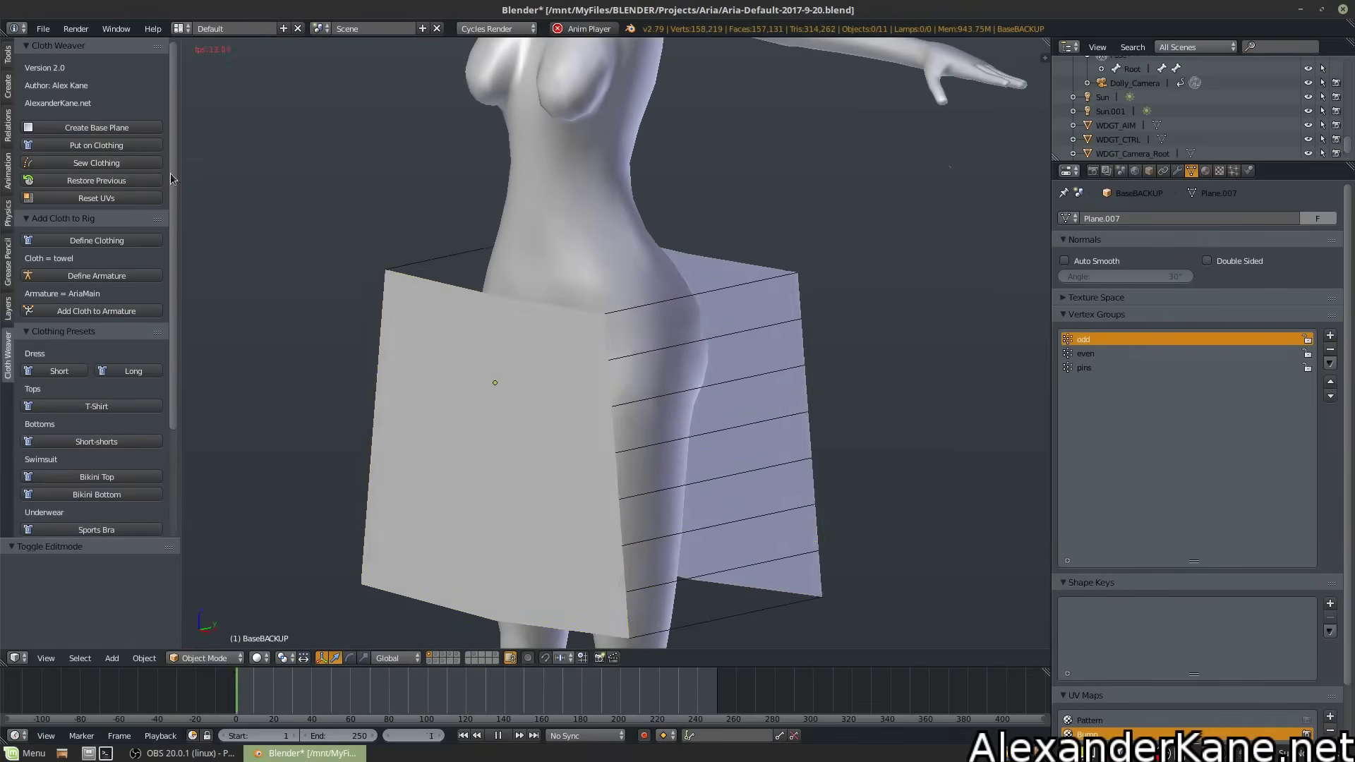
pyautogui.click(499, 736)
pyautogui.rightClick(631, 527)
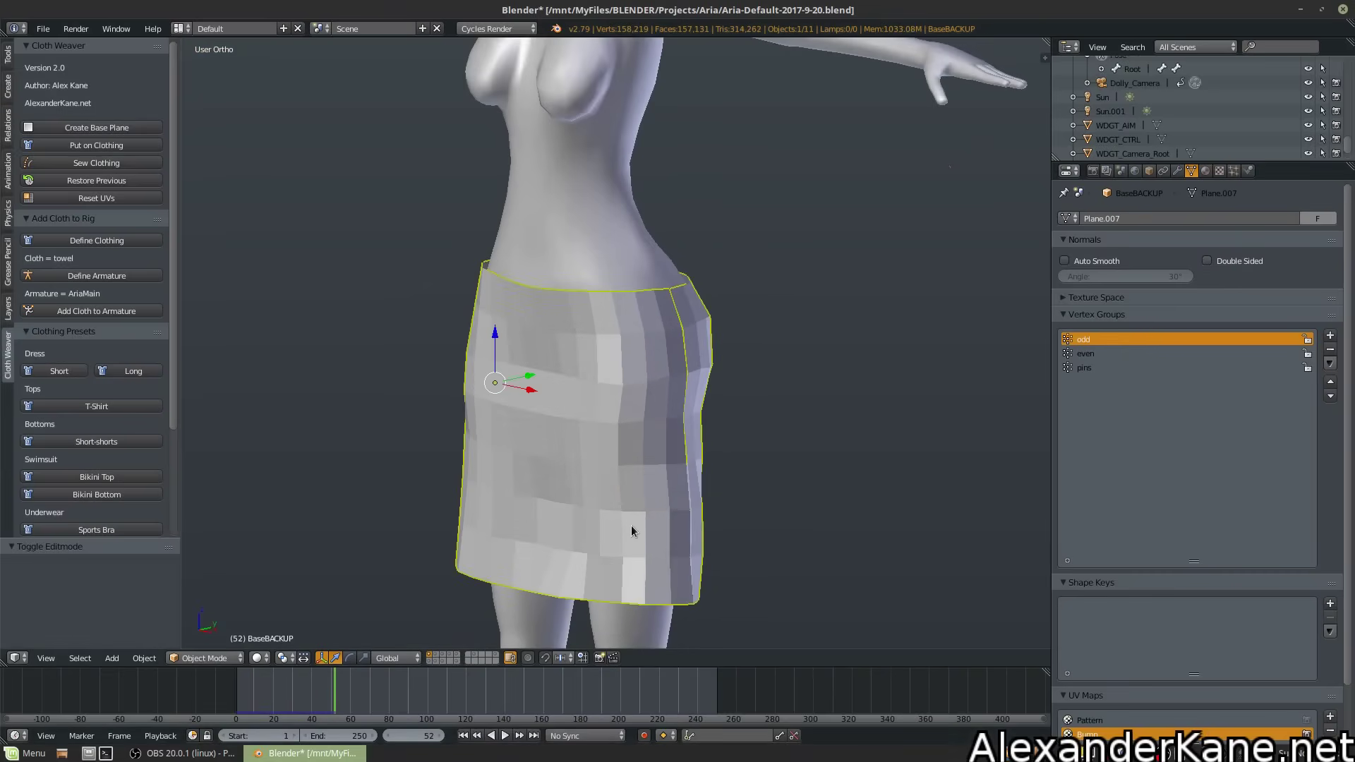
# Sew the draped garment into a smooth skirt with Sew Clothing and stop the simulation
pyautogui.click(92, 162)
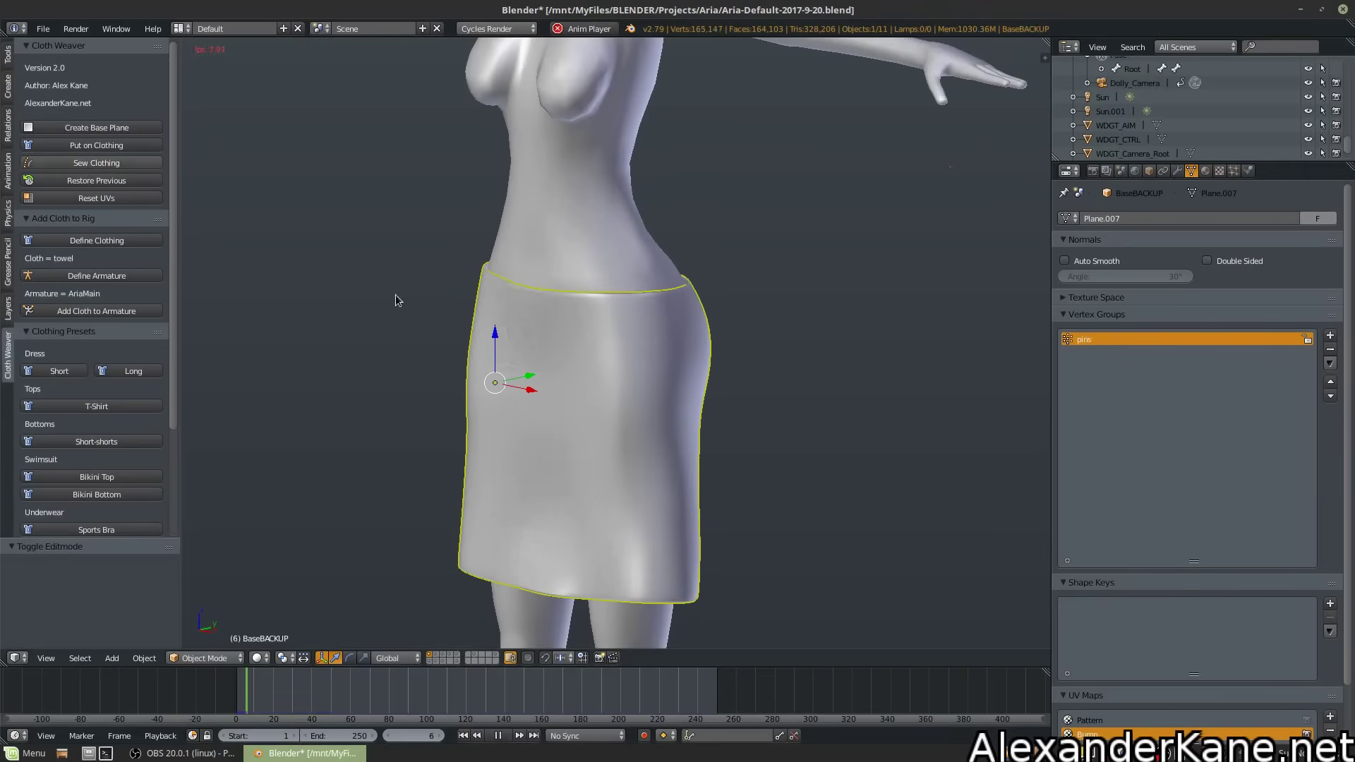
pyautogui.click(498, 736)
pyautogui.scroll(-2, 615, 402)
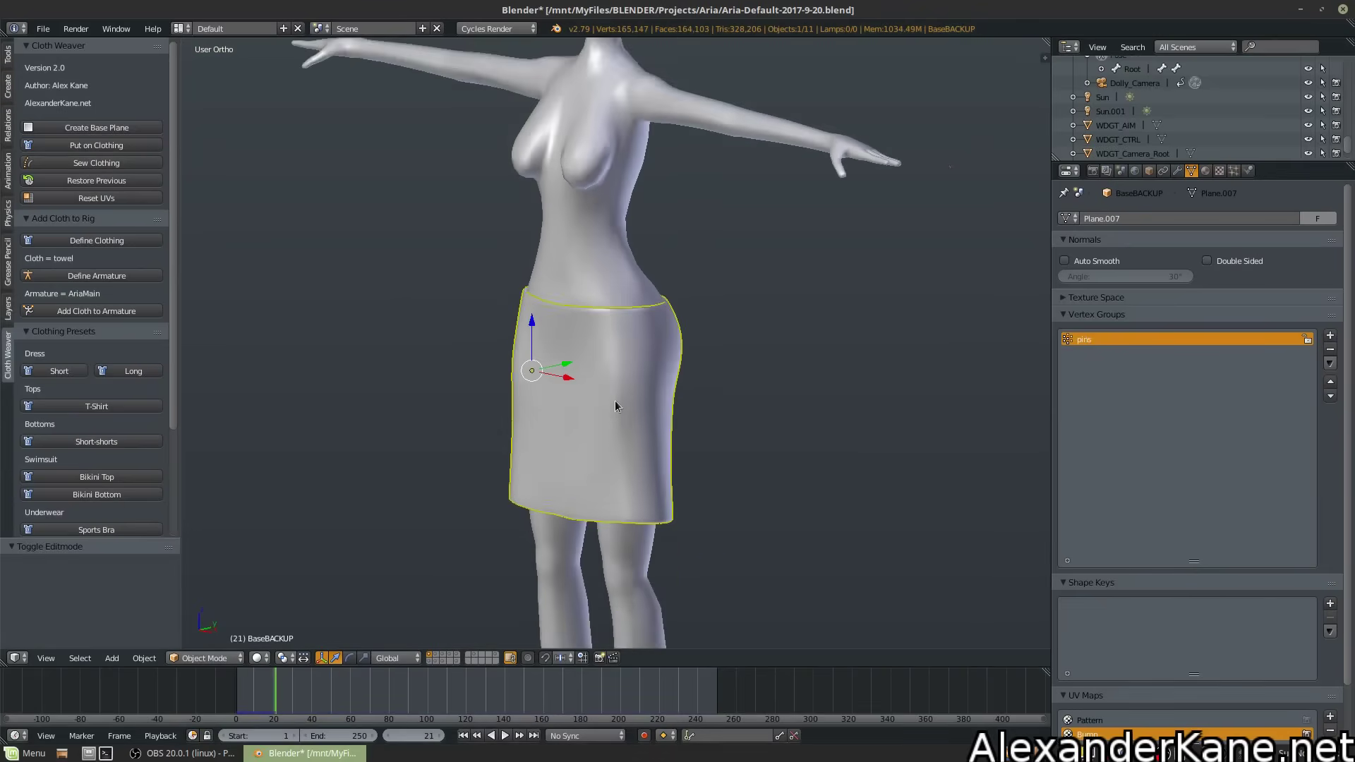
pyautogui.scroll(-2, 616, 400)
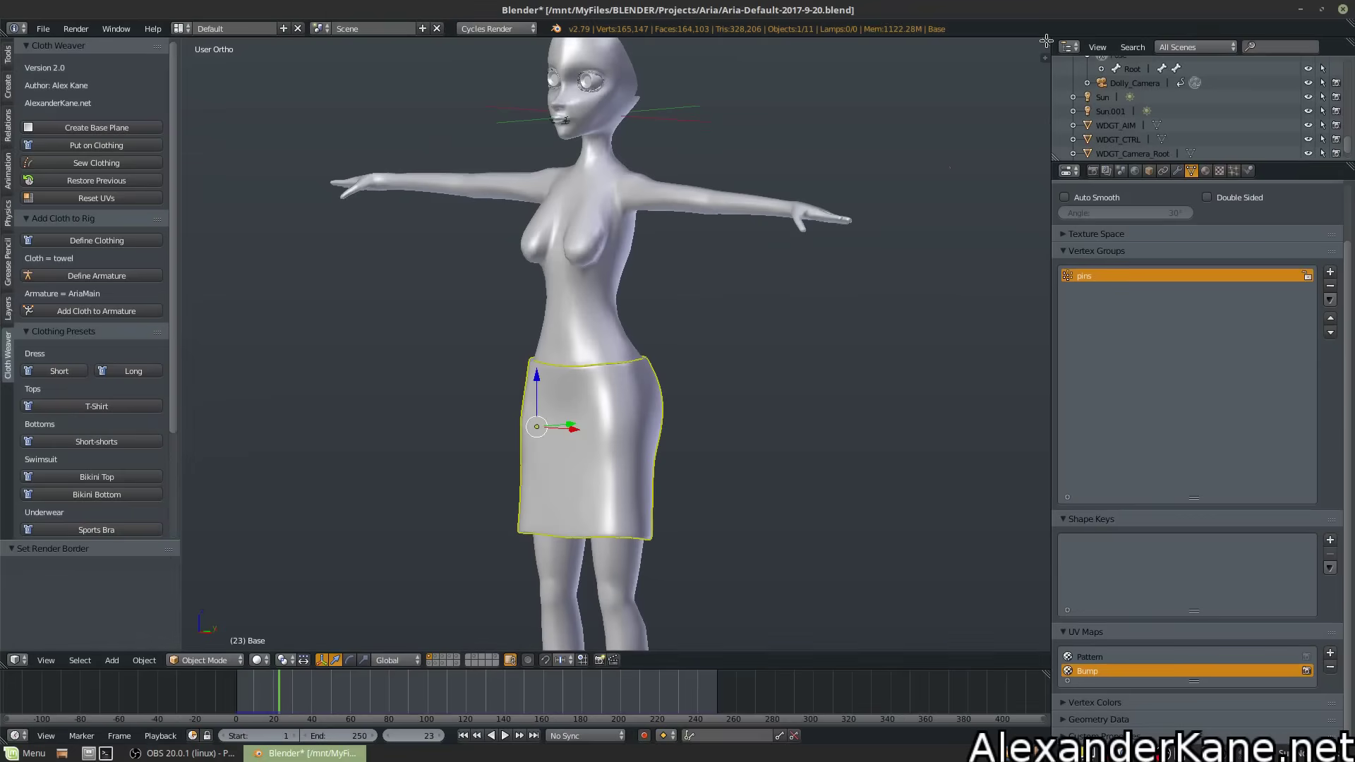
# Split the 3D view vertically and turn the new area into a Node Editor showing the skirt's Cotton/Polyester shader nodes
pyautogui.moveTo(1046, 41); pyautogui.dragTo(550, 113)
pyautogui.click(571, 660)
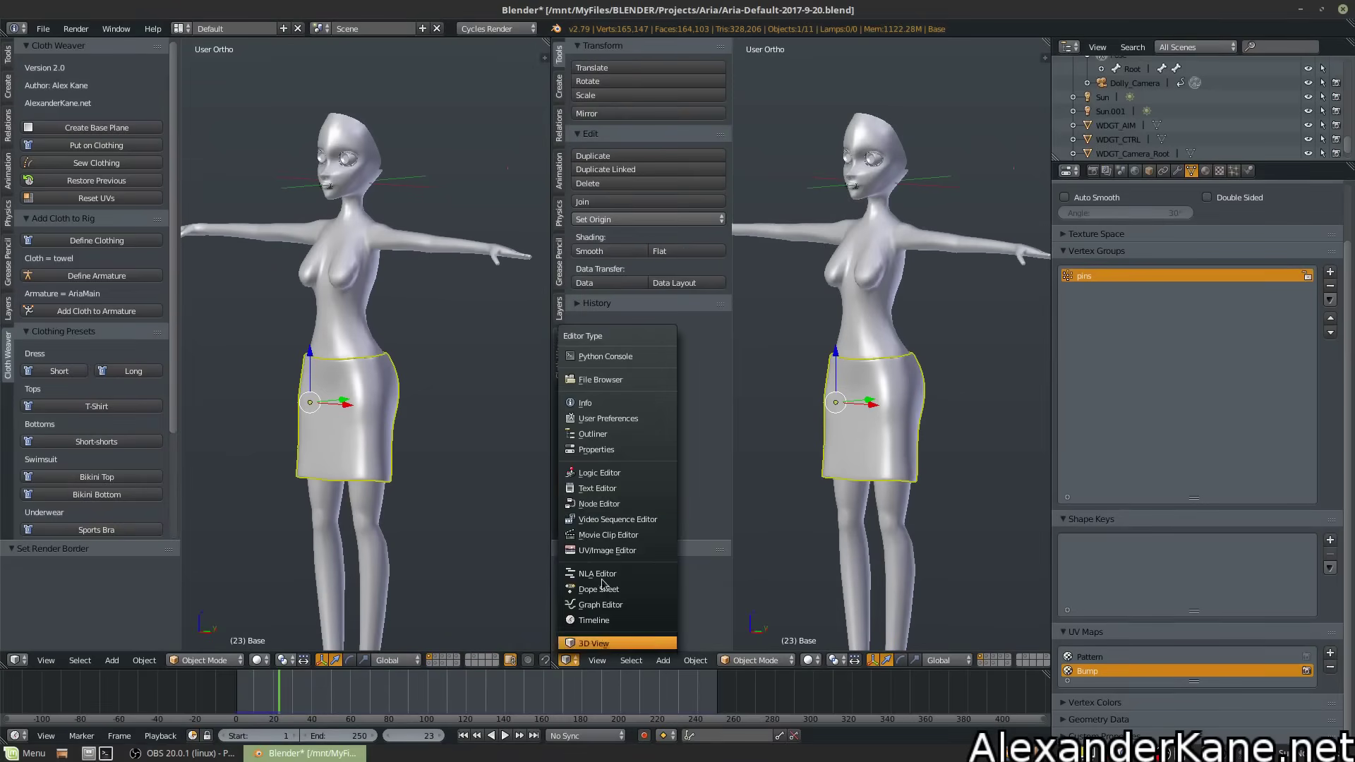
pyautogui.click(612, 501)
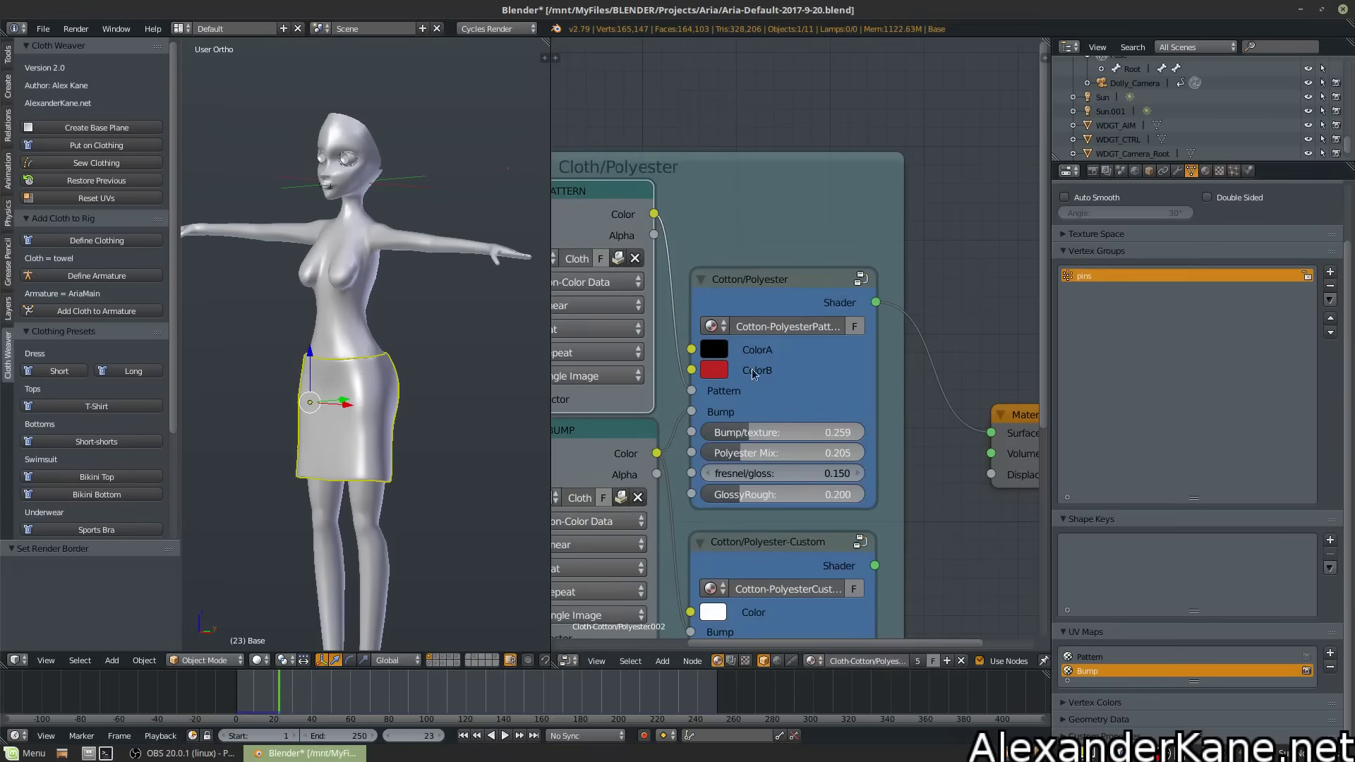
pyautogui.moveTo(741, 454); pyautogui.dragTo(759, 333, button='middle')
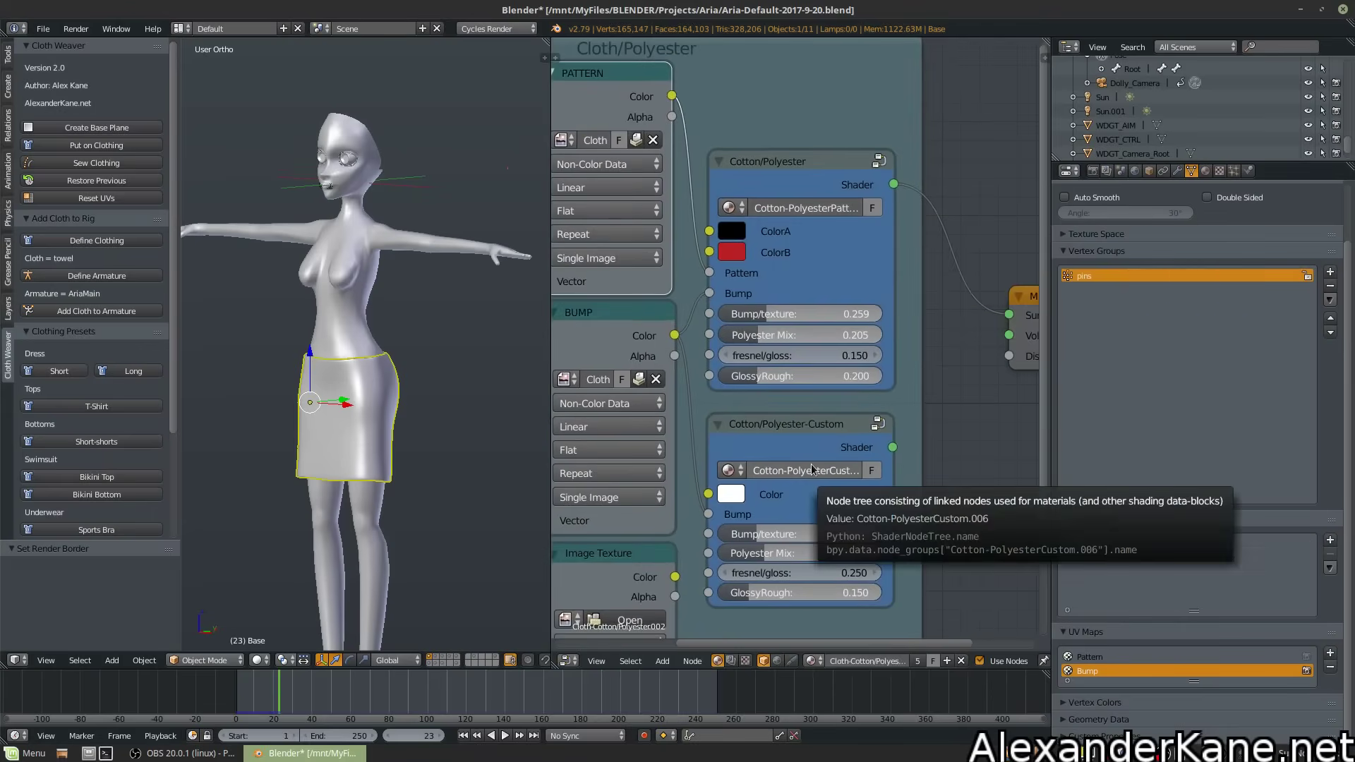
pyautogui.moveTo(947, 304); pyautogui.dragTo(927, 304, button='middle')
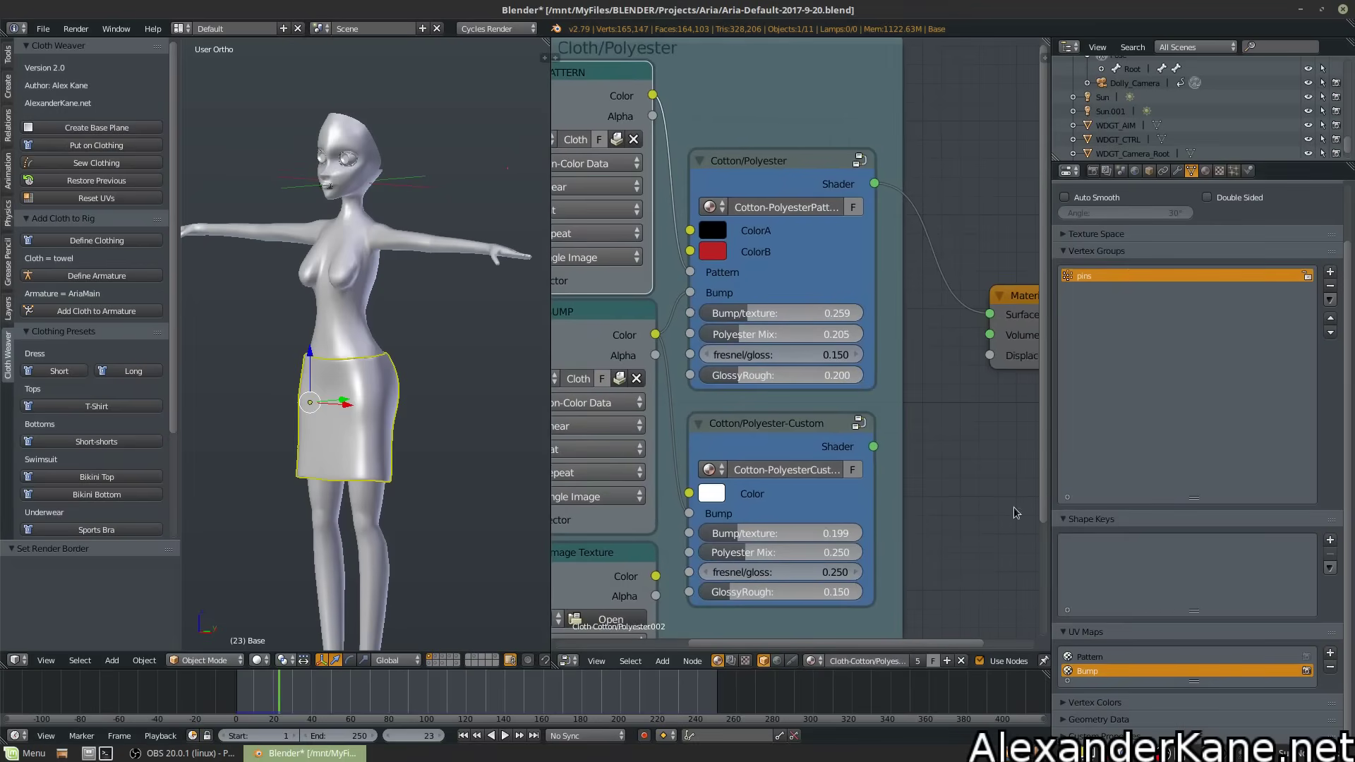
# Split the Node Editor vertically, make the new area a UV/Image Editor, and display the ClothPattern-Plaid image in it
pyautogui.moveTo(1041, 90); pyautogui.dragTo(742, 310)
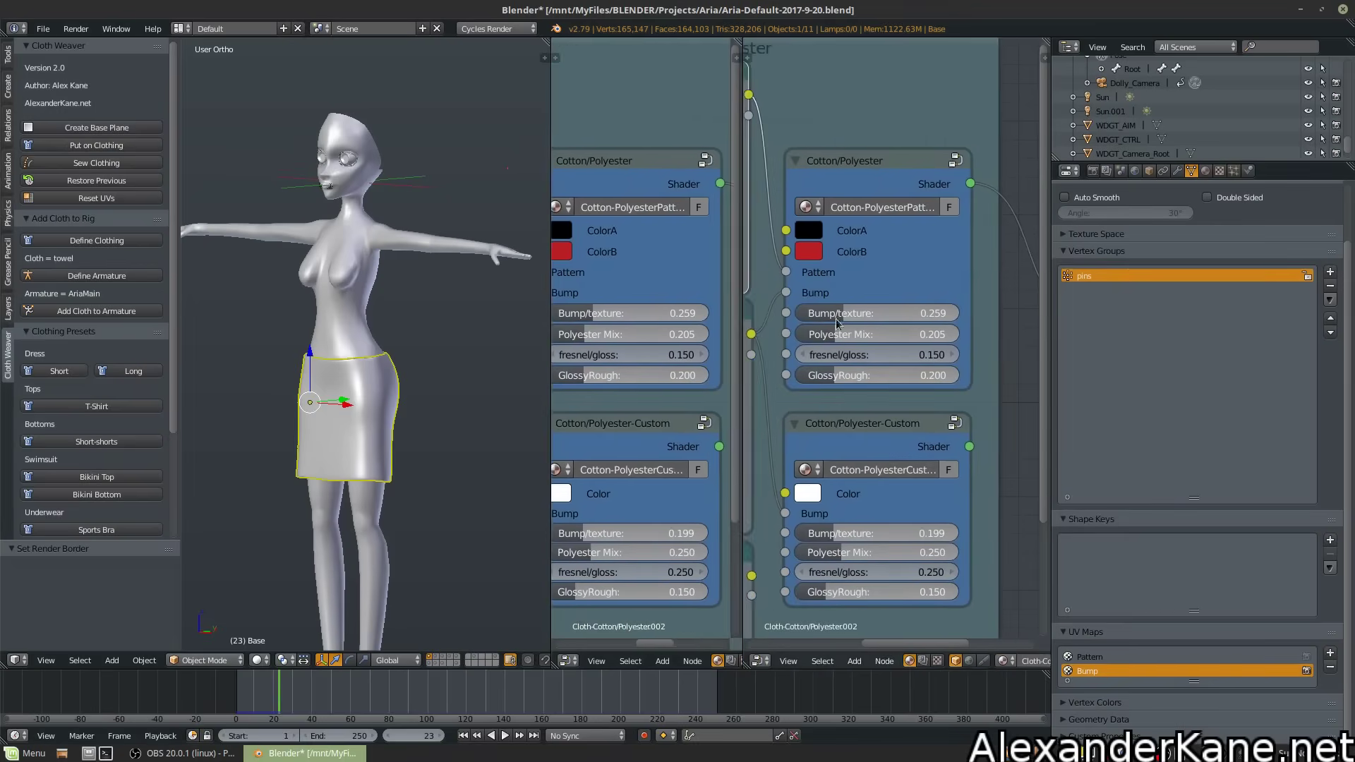
pyautogui.click(760, 662)
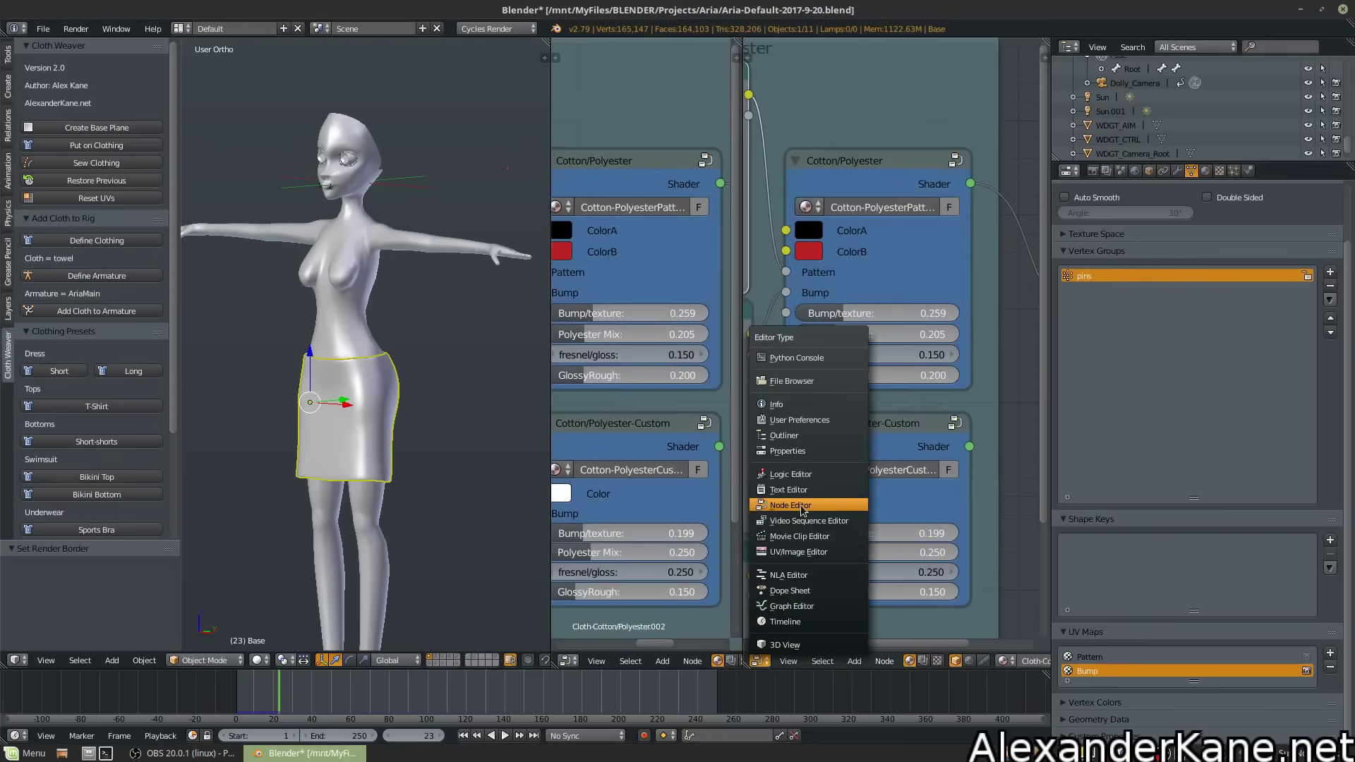
pyautogui.click(808, 554)
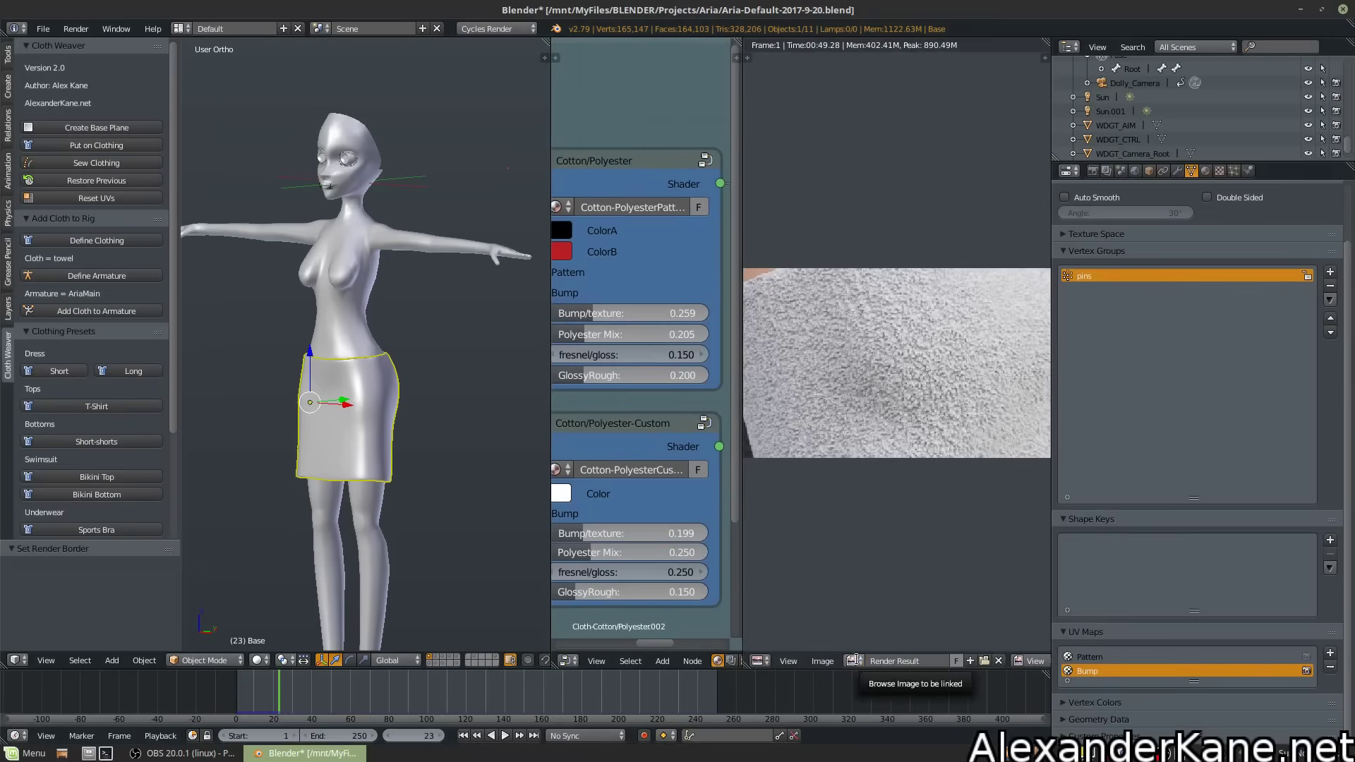
pyautogui.click(854, 660)
pyautogui.press('Down')
pyautogui.press('Down')
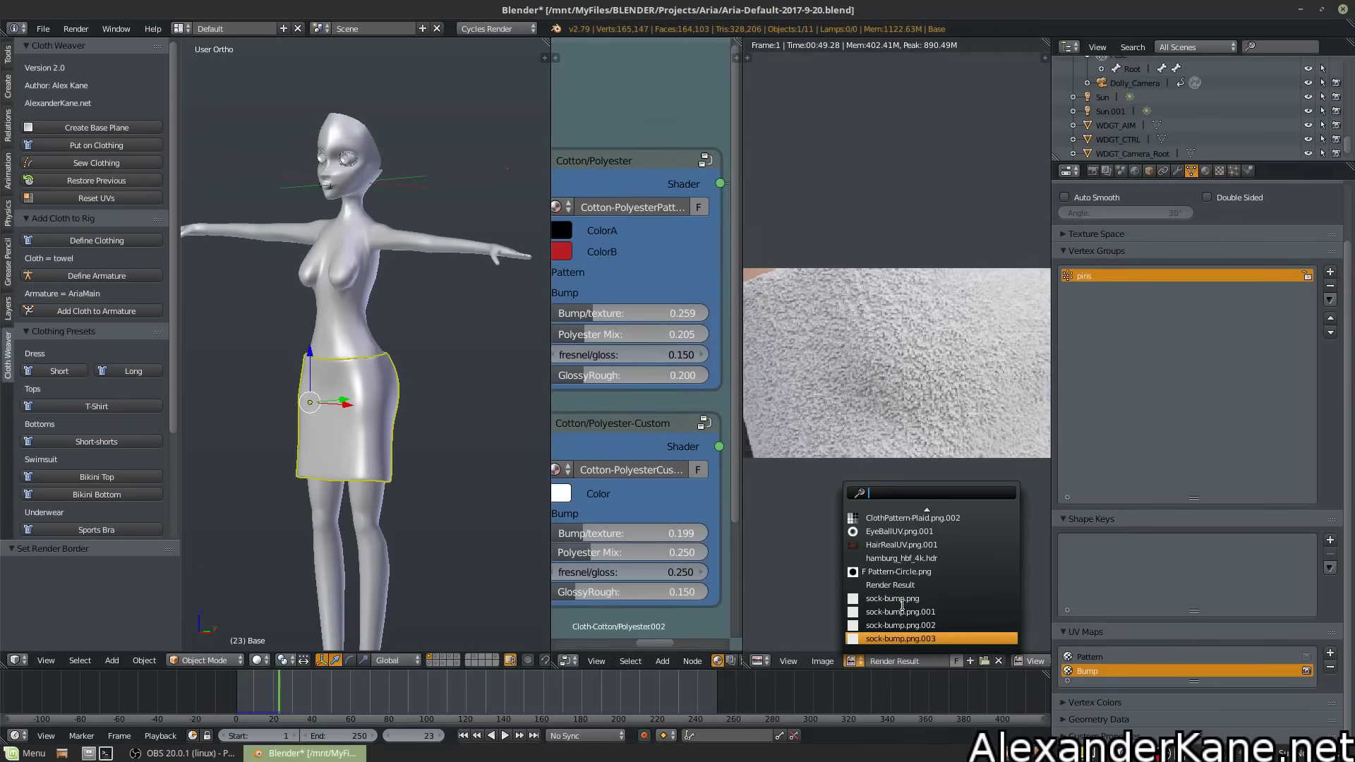
pyautogui.click(921, 517)
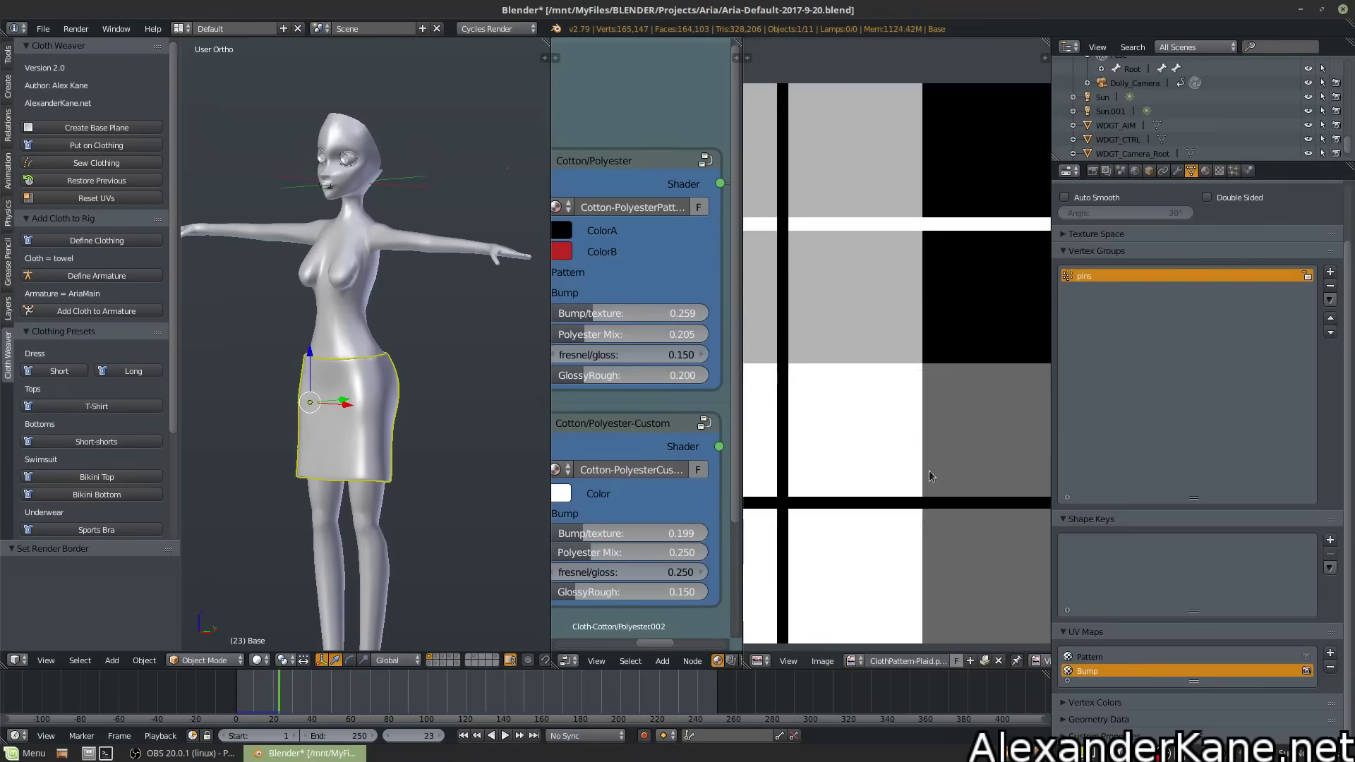
pyautogui.scroll(2, 913, 424)
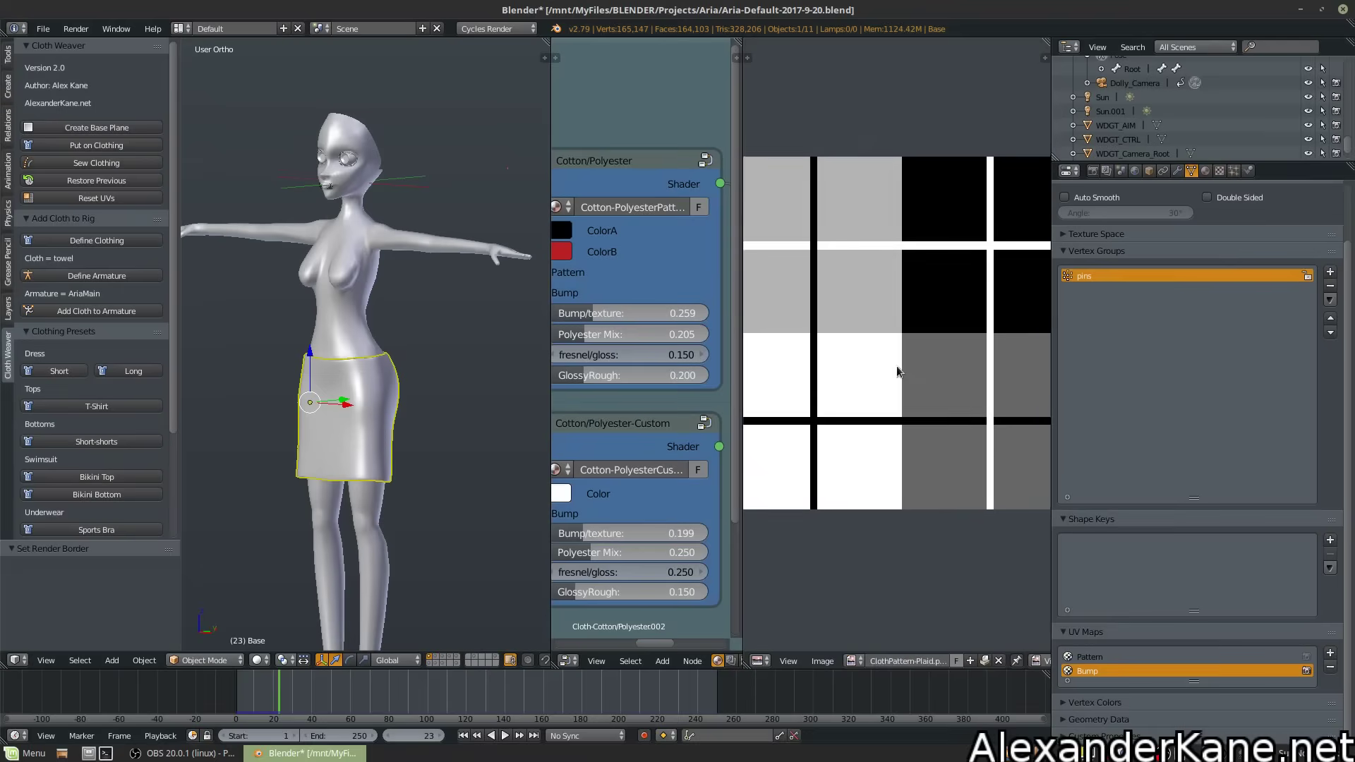
# Split the image editor horizontally and make the lower area a 3D View centred on the skirt, with its tool shelf hidden
pyautogui.moveTo(746, 665); pyautogui.dragTo(785, 341)
pyautogui.scroll(-1, 868, 217)
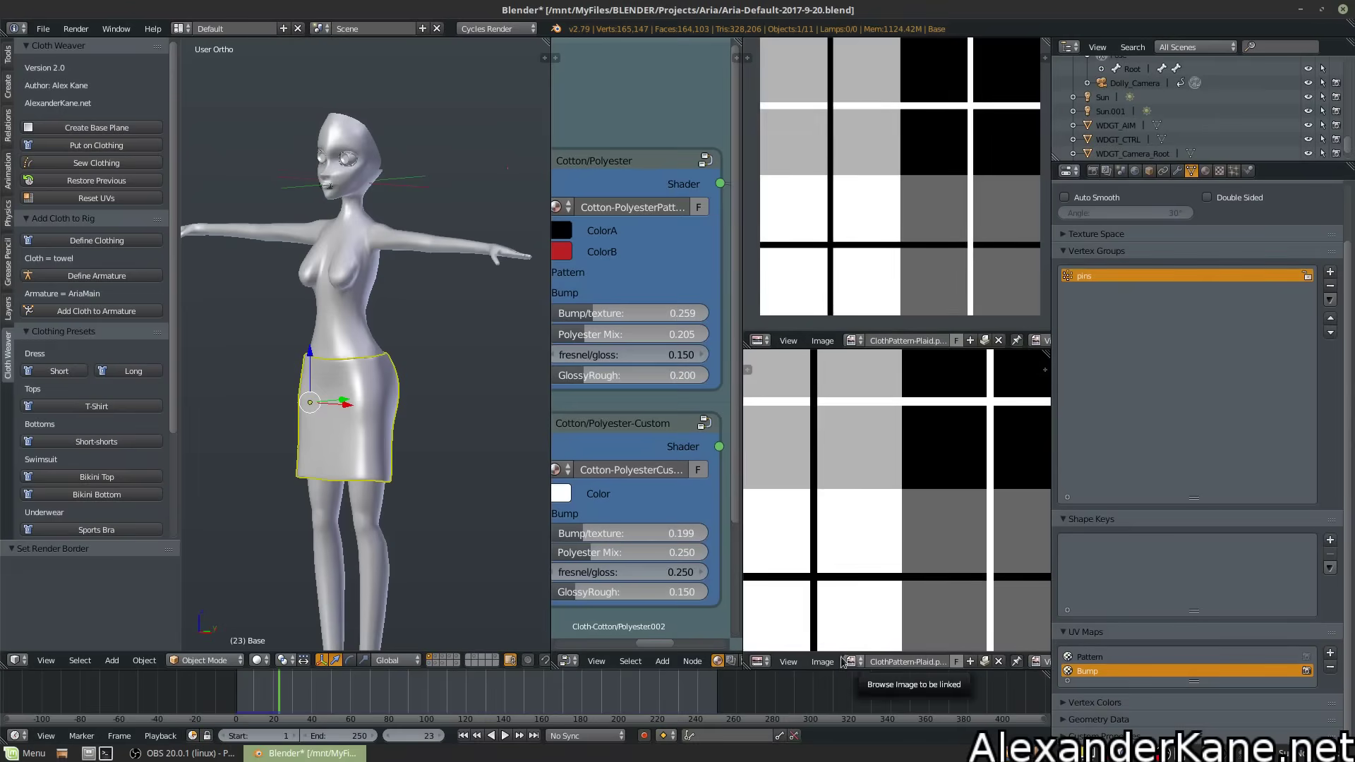
pyautogui.click(759, 661)
pyautogui.click(768, 652)
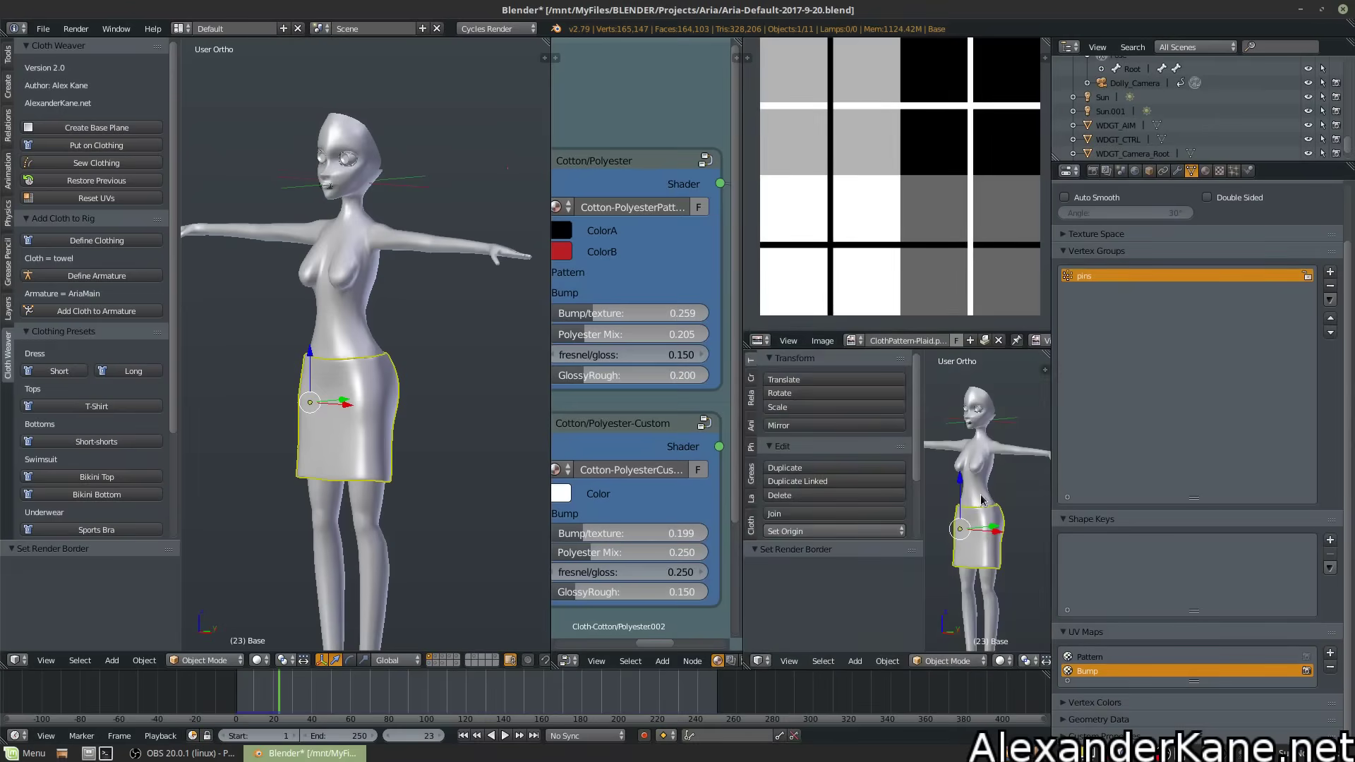
pyautogui.press('t')
pyautogui.press('KP_Decimal')
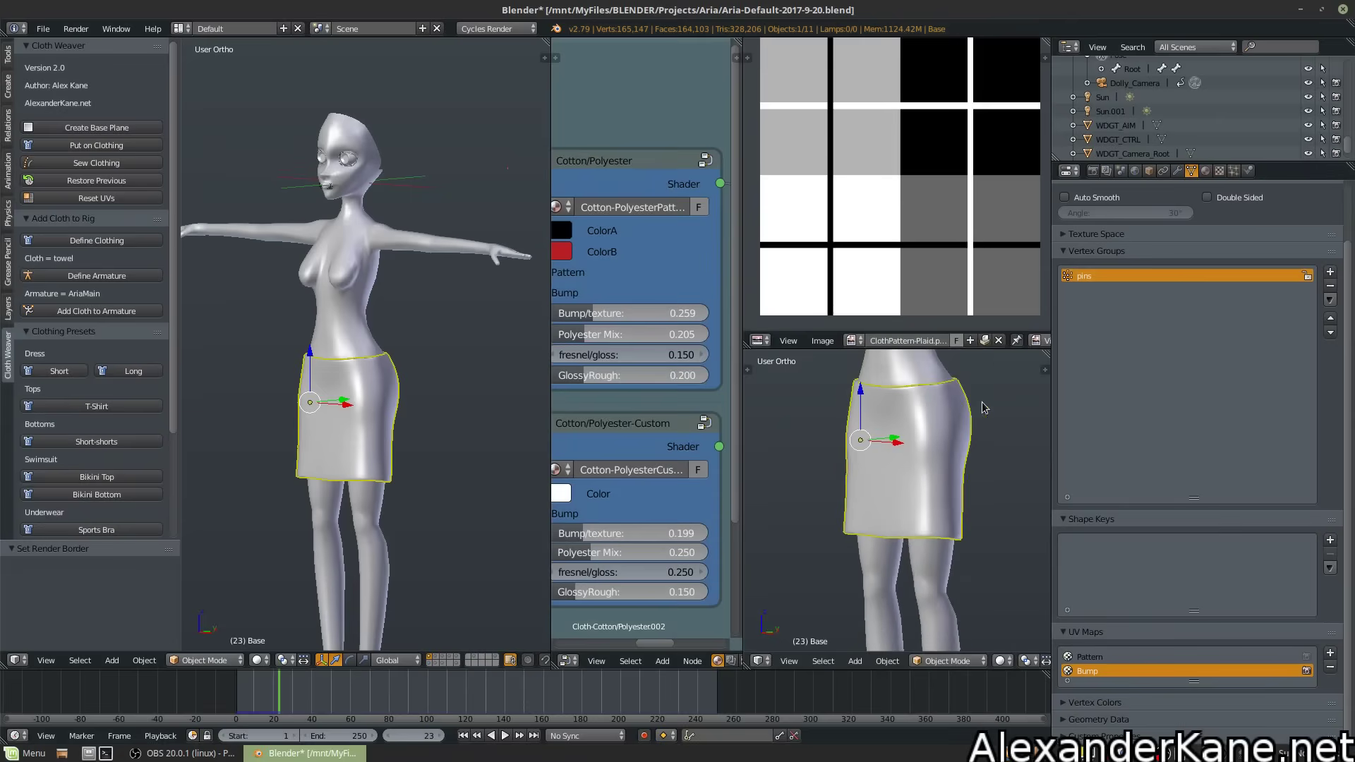
# Set a render border around the skirt, show its material settings, and preview it with Rendered viewport shading
pyautogui.hotkey('ctrl', 'b')
pyautogui.moveTo(995, 359); pyautogui.dragTo(813, 576)
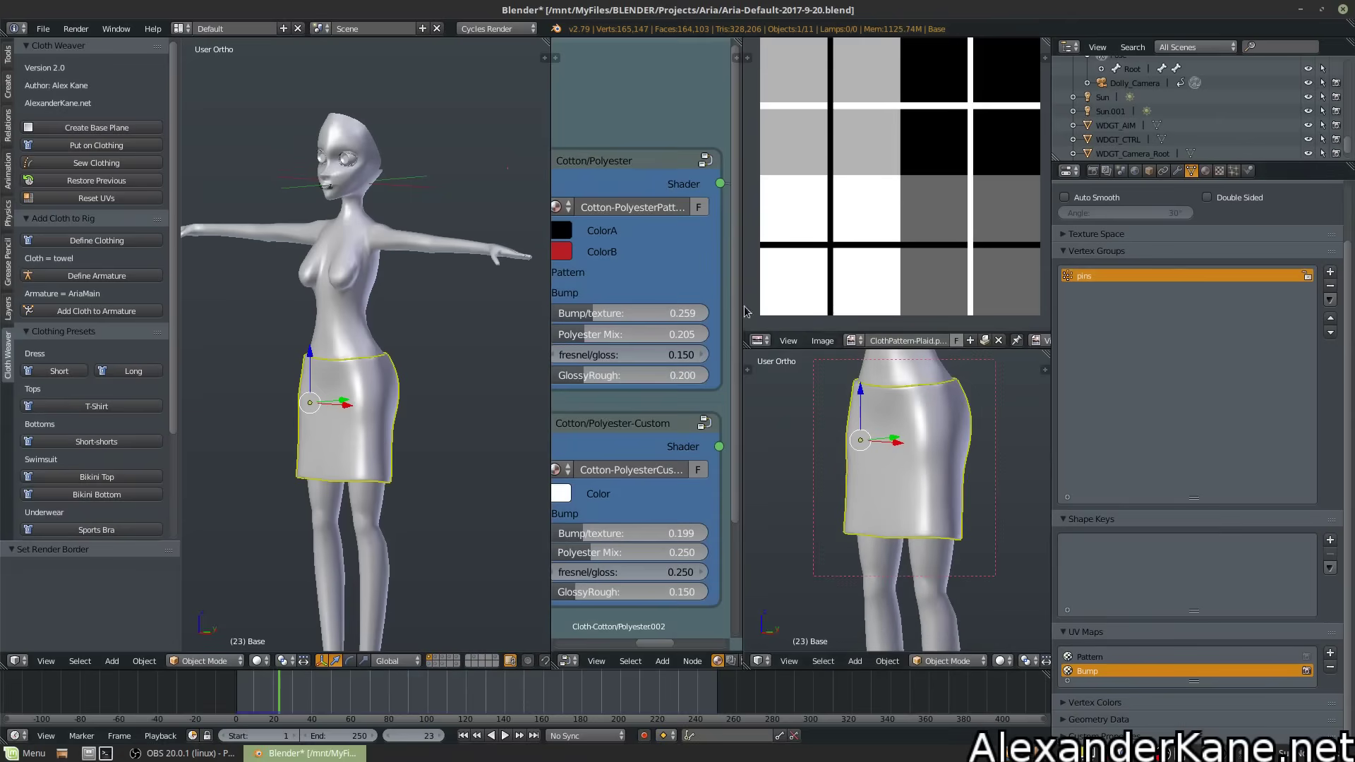
pyautogui.press('Home')
pyautogui.click(1205, 170)
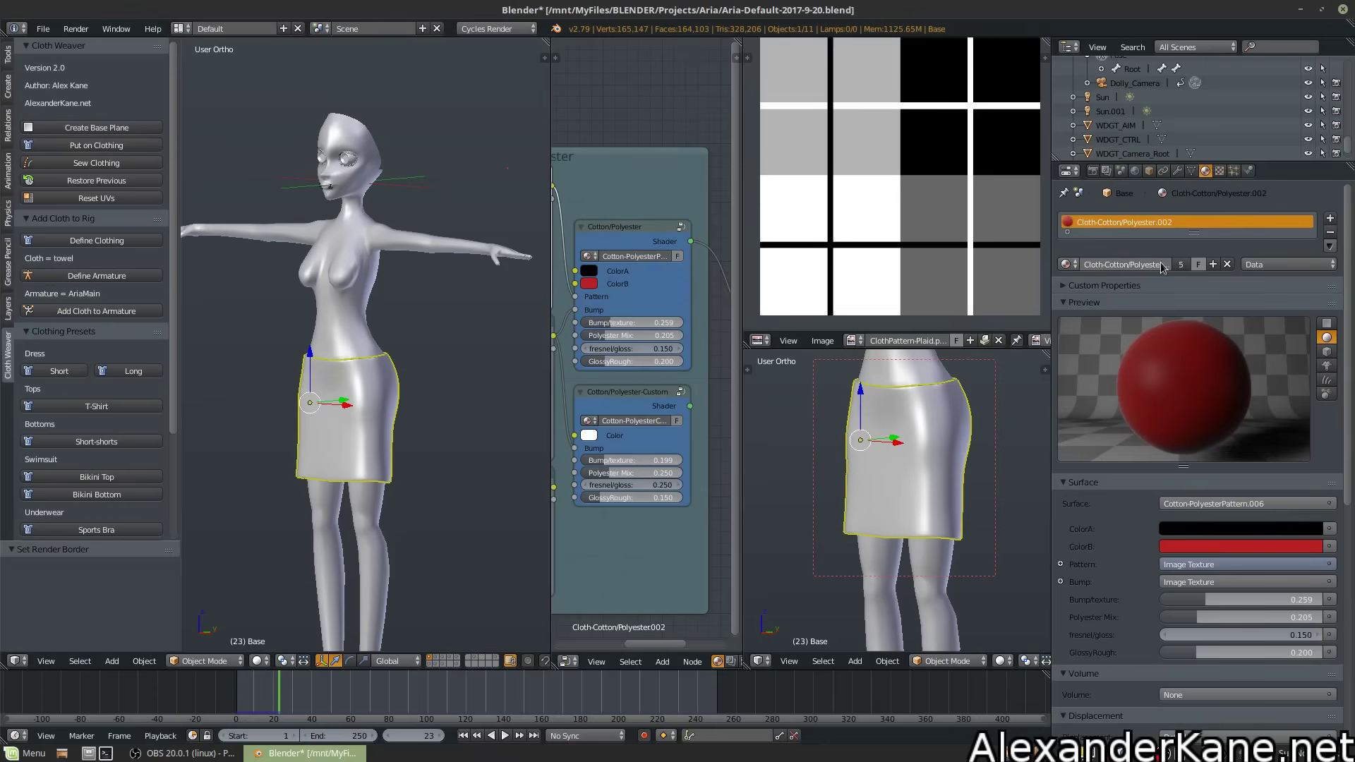
pyautogui.click(1000, 660)
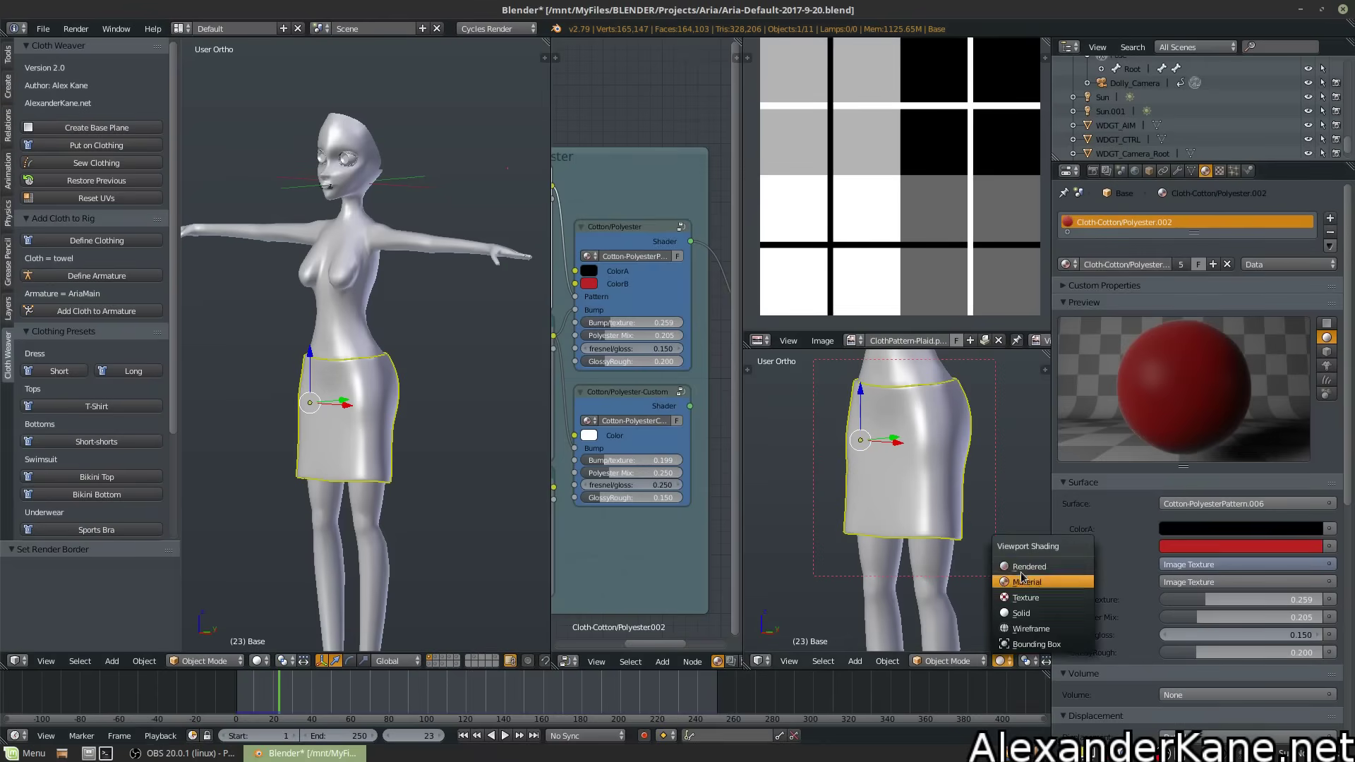
pyautogui.click(1022, 569)
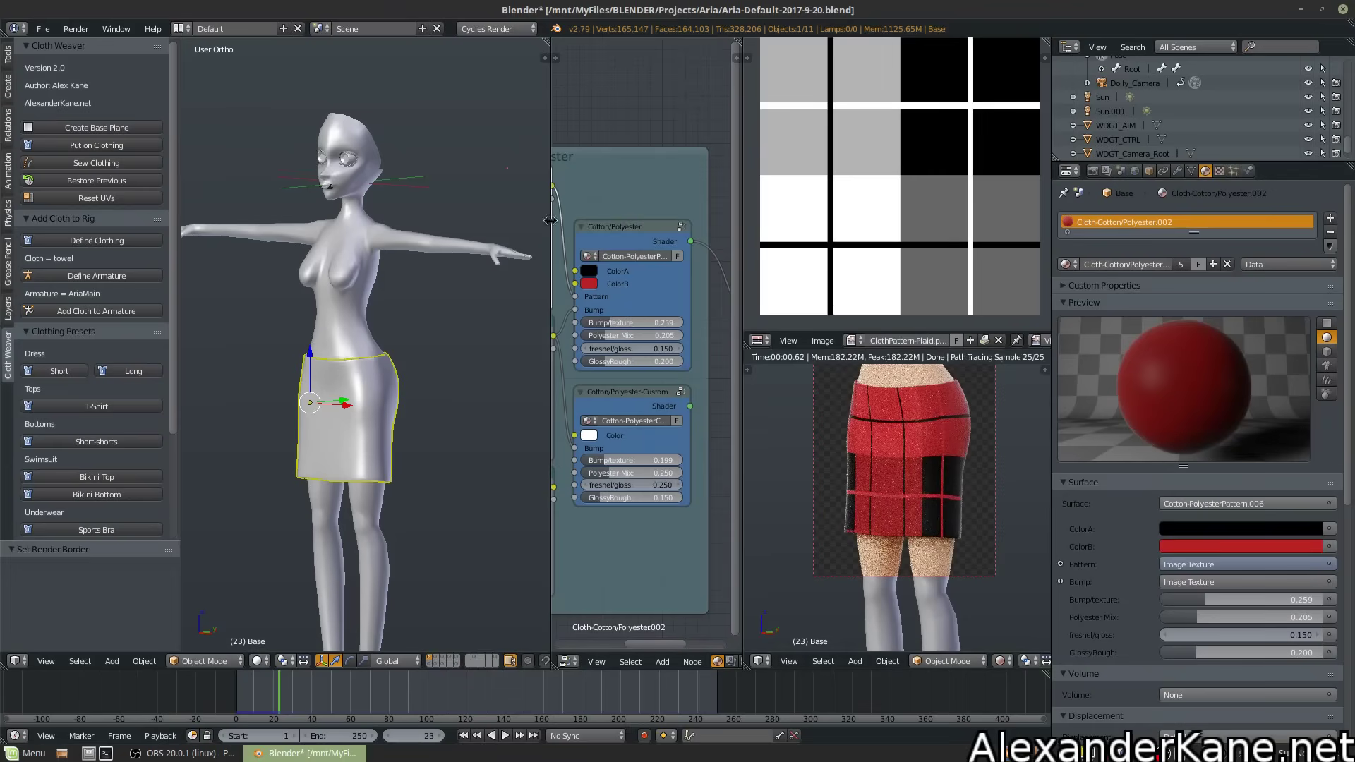
# Widen the Node Editor and assign the Pattern-Circle.png image to the PATTERN texture node
pyautogui.moveTo(550, 221); pyautogui.dragTo(399, 221)
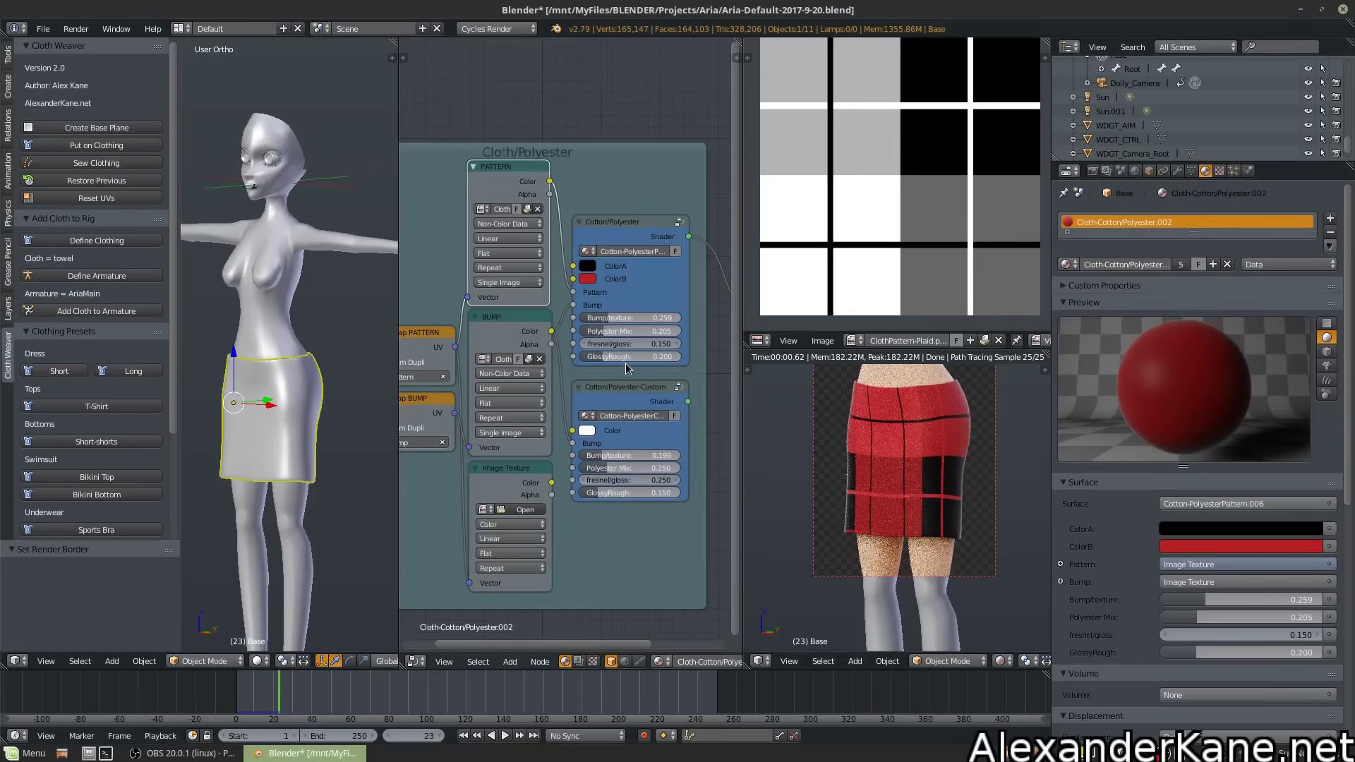
pyautogui.scroll(3, 607, 318)
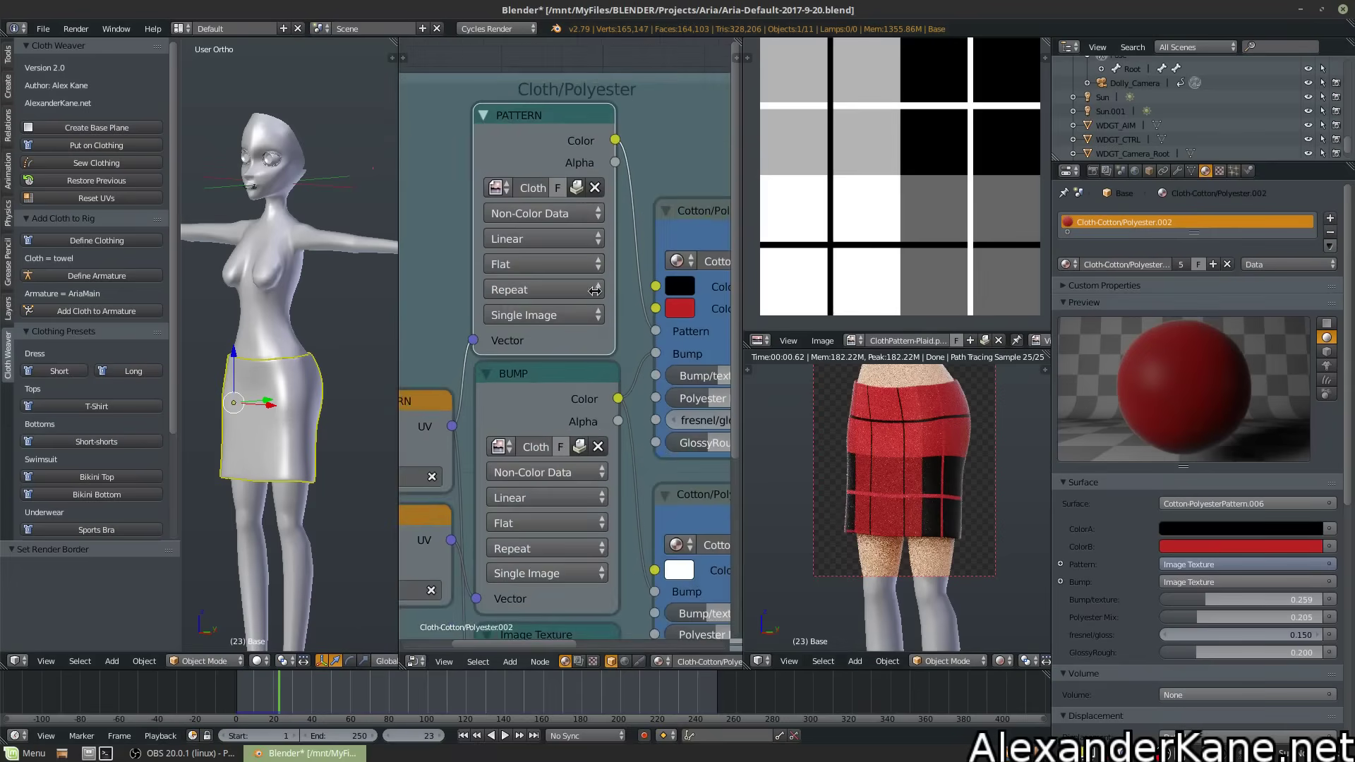
pyautogui.moveTo(616, 263); pyautogui.dragTo(580, 318, button='middle')
pyautogui.scroll(4, 579, 317)
pyautogui.moveTo(444, 293); pyautogui.dragTo(493, 289, button='middle')
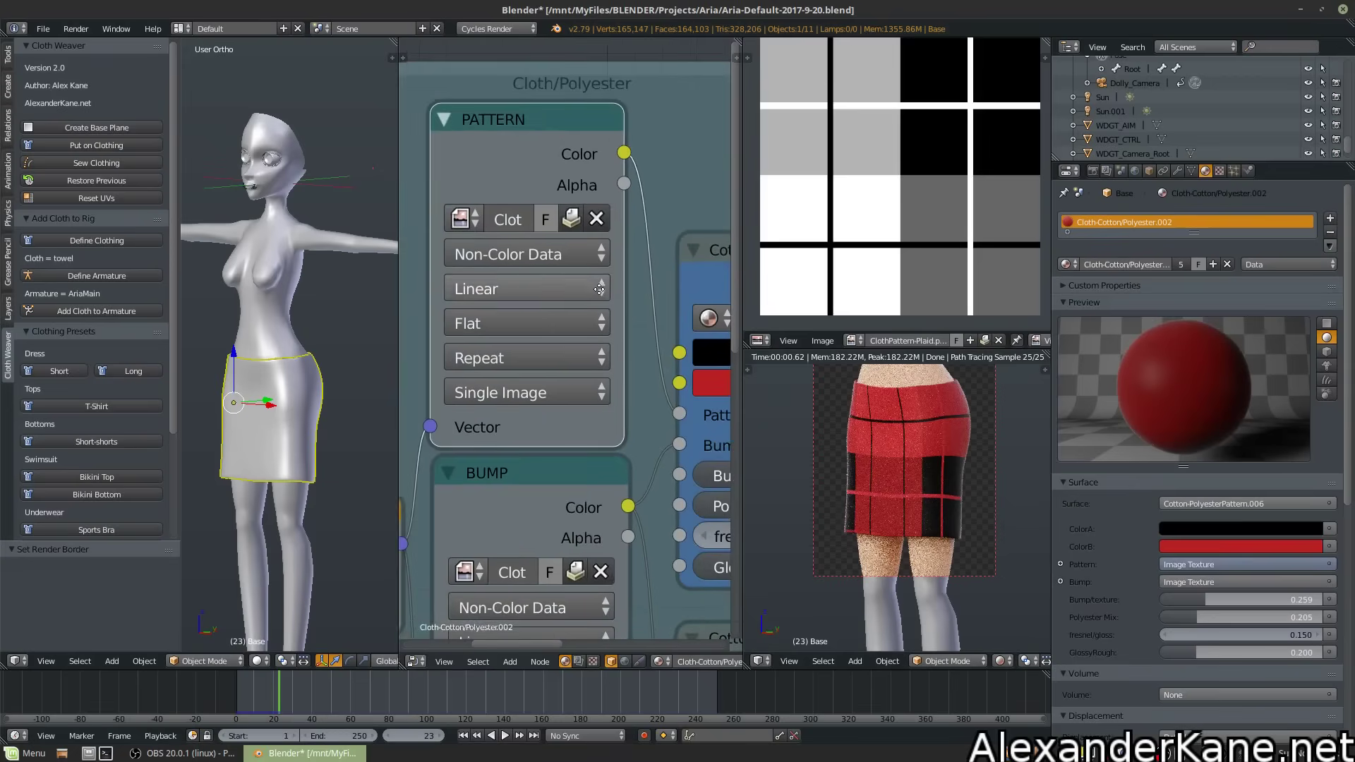
pyautogui.click(460, 220)
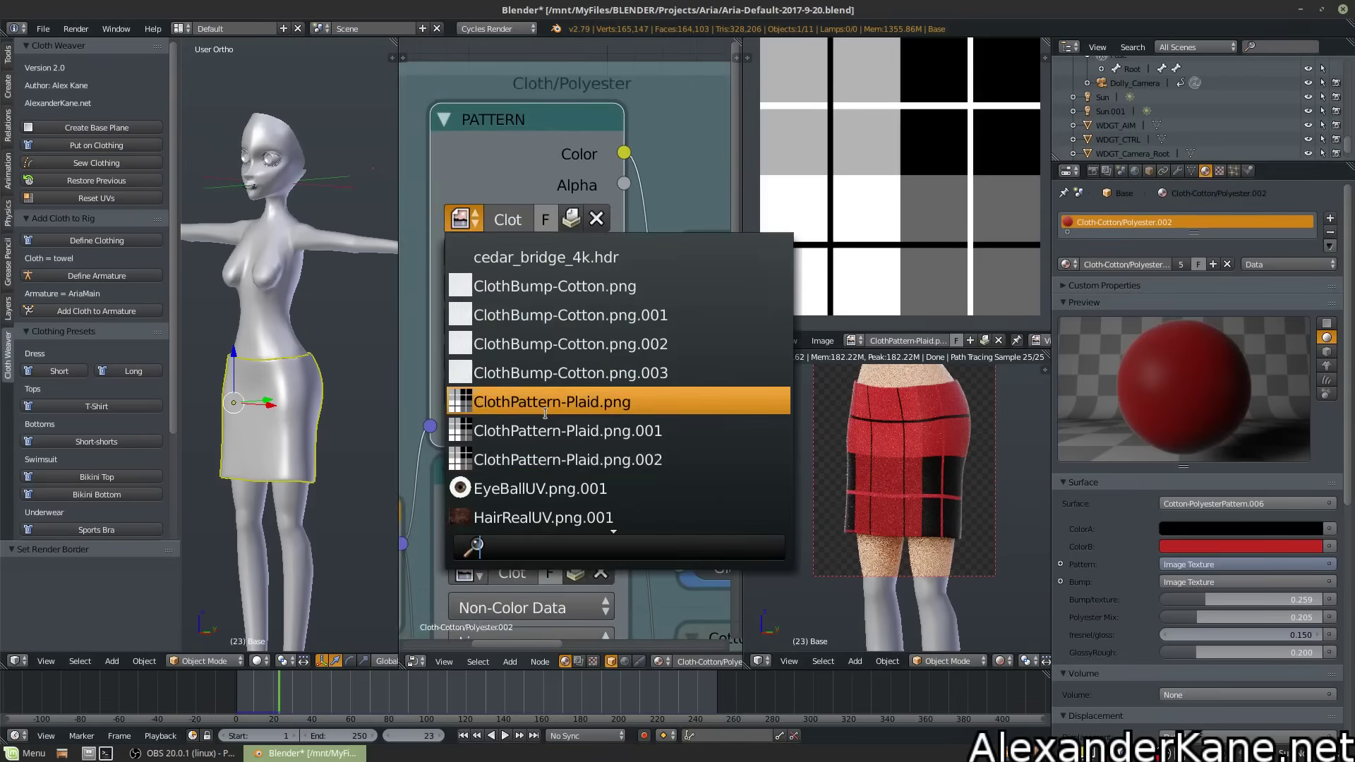
pyautogui.scroll(-10, 546, 395)
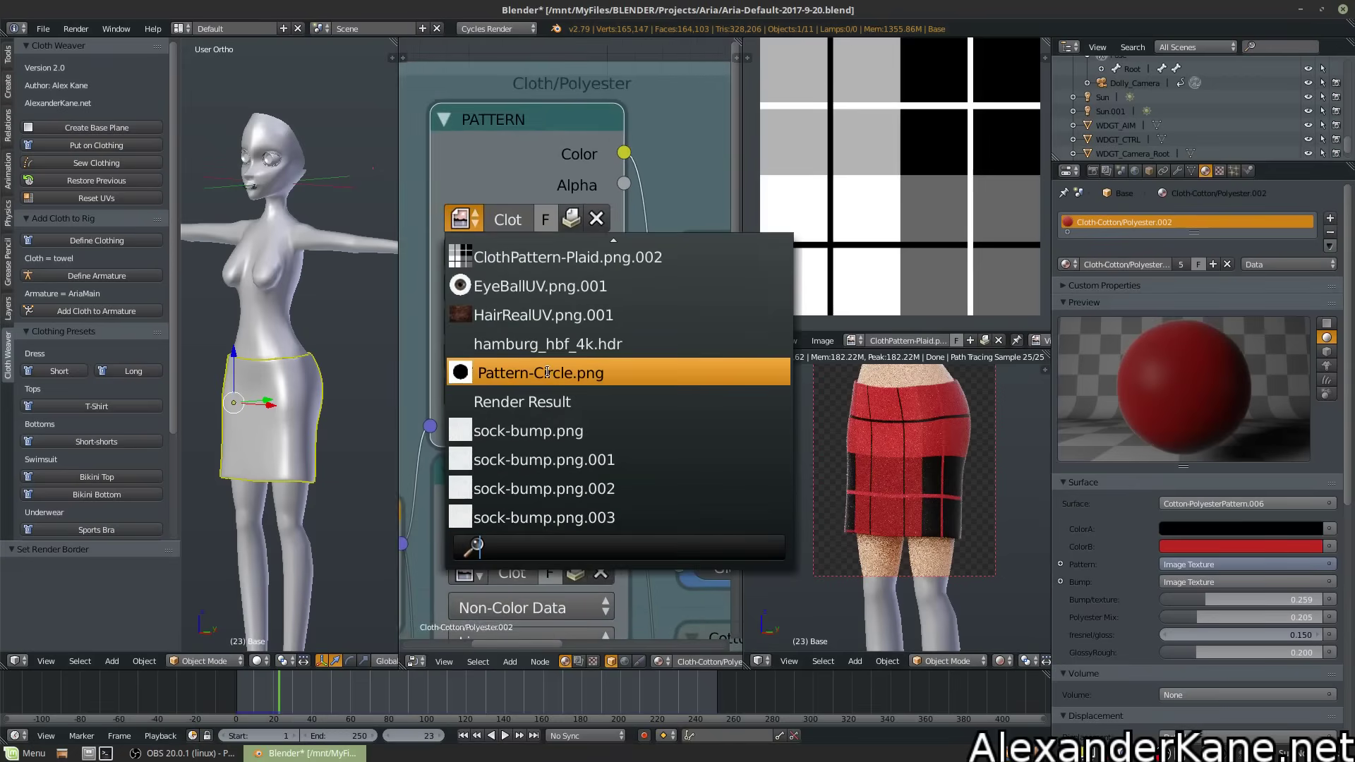
pyautogui.click(547, 372)
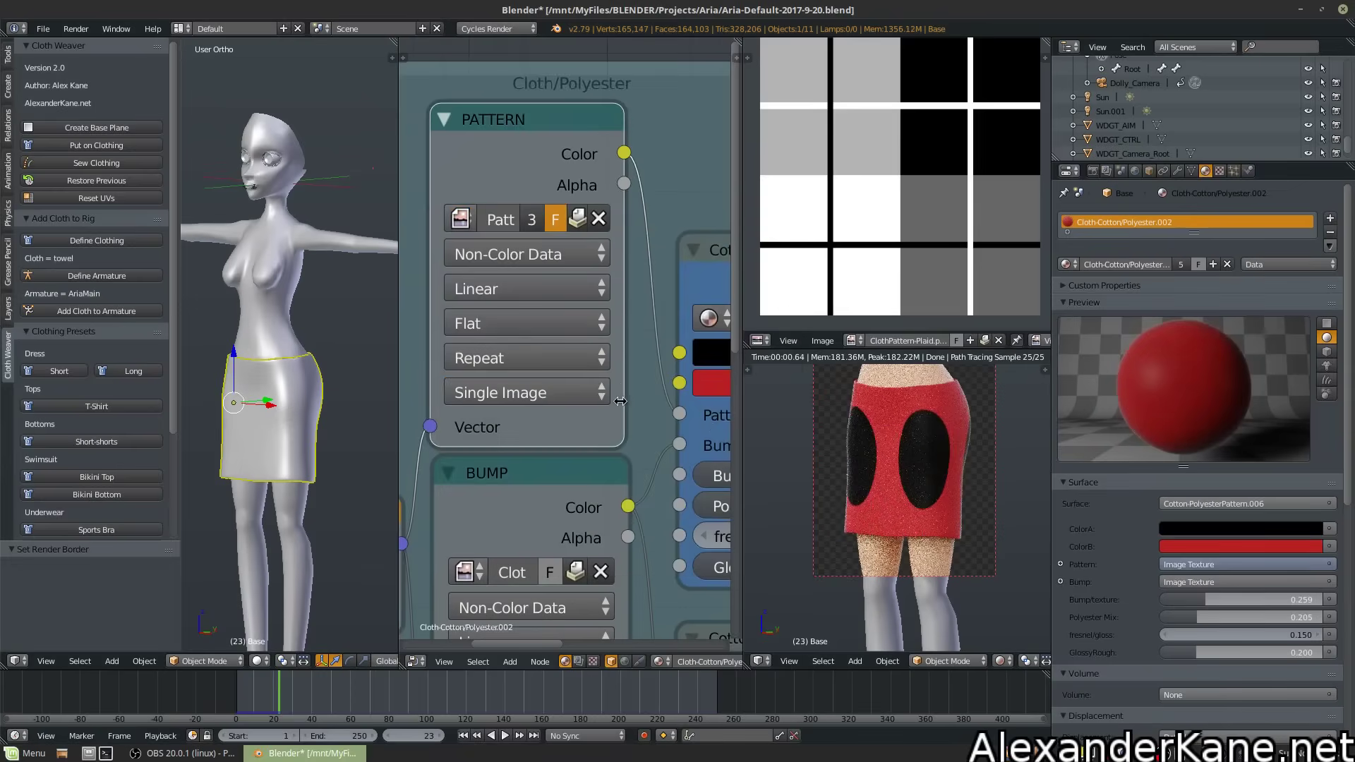
# Display the Pattern-Circle.png image in the UV/Image Editor
pyautogui.scroll(-1, 629, 371)
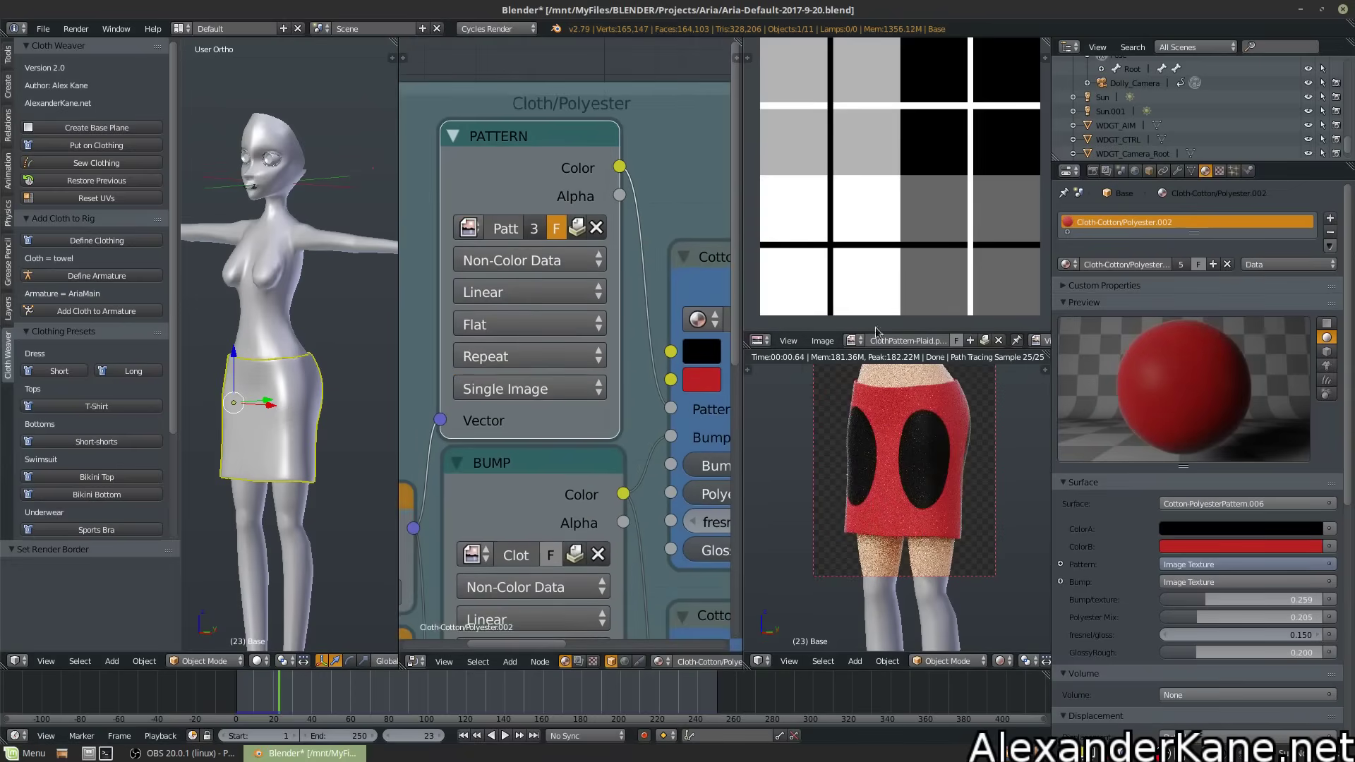
pyautogui.click(854, 342)
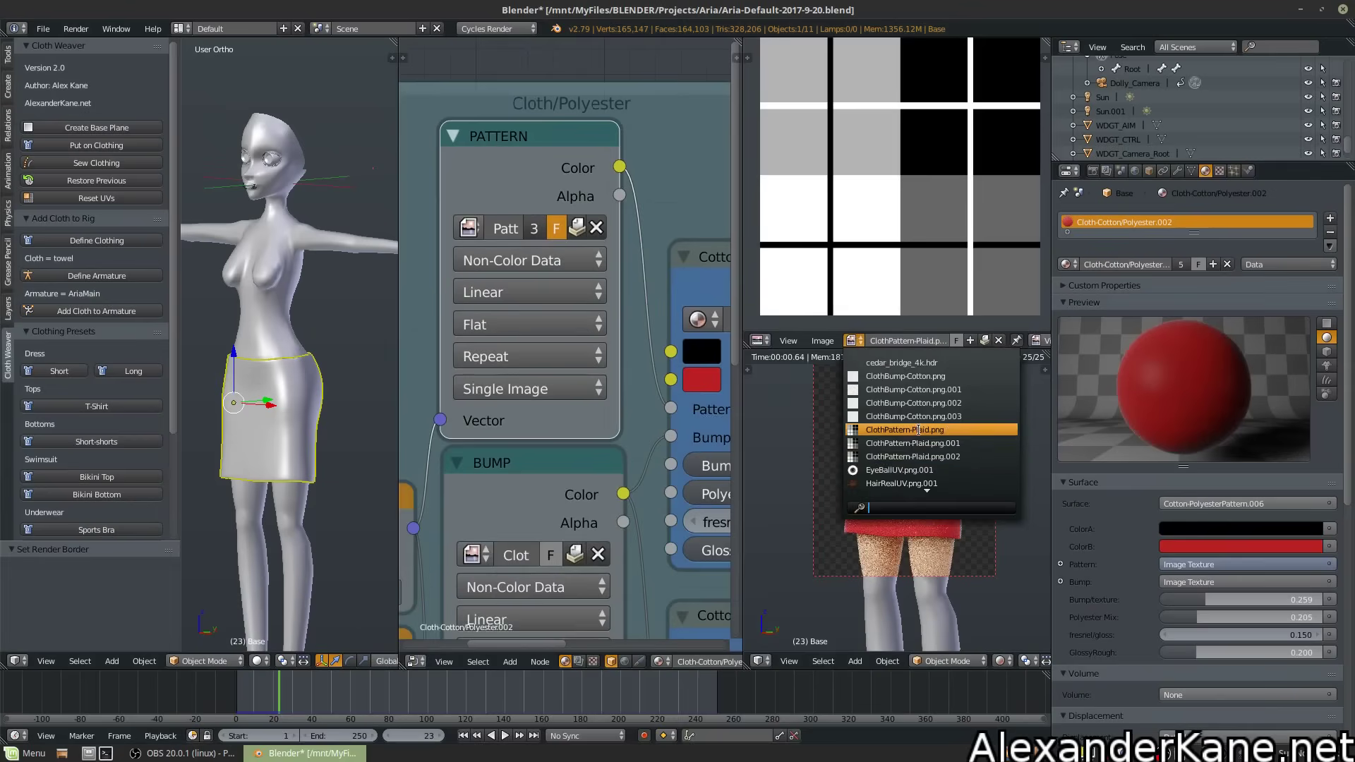
pyautogui.scroll(17, 919, 426)
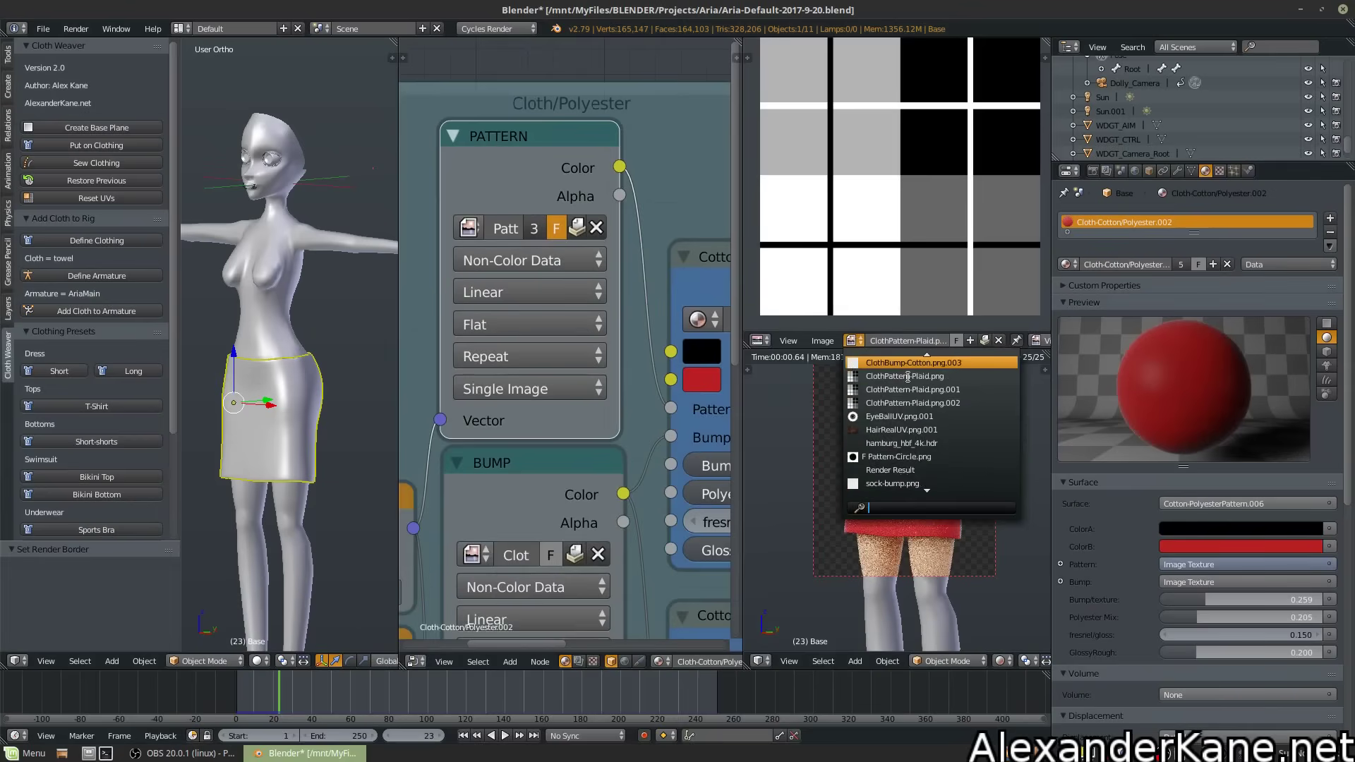
pyautogui.scroll(-11, 914, 402)
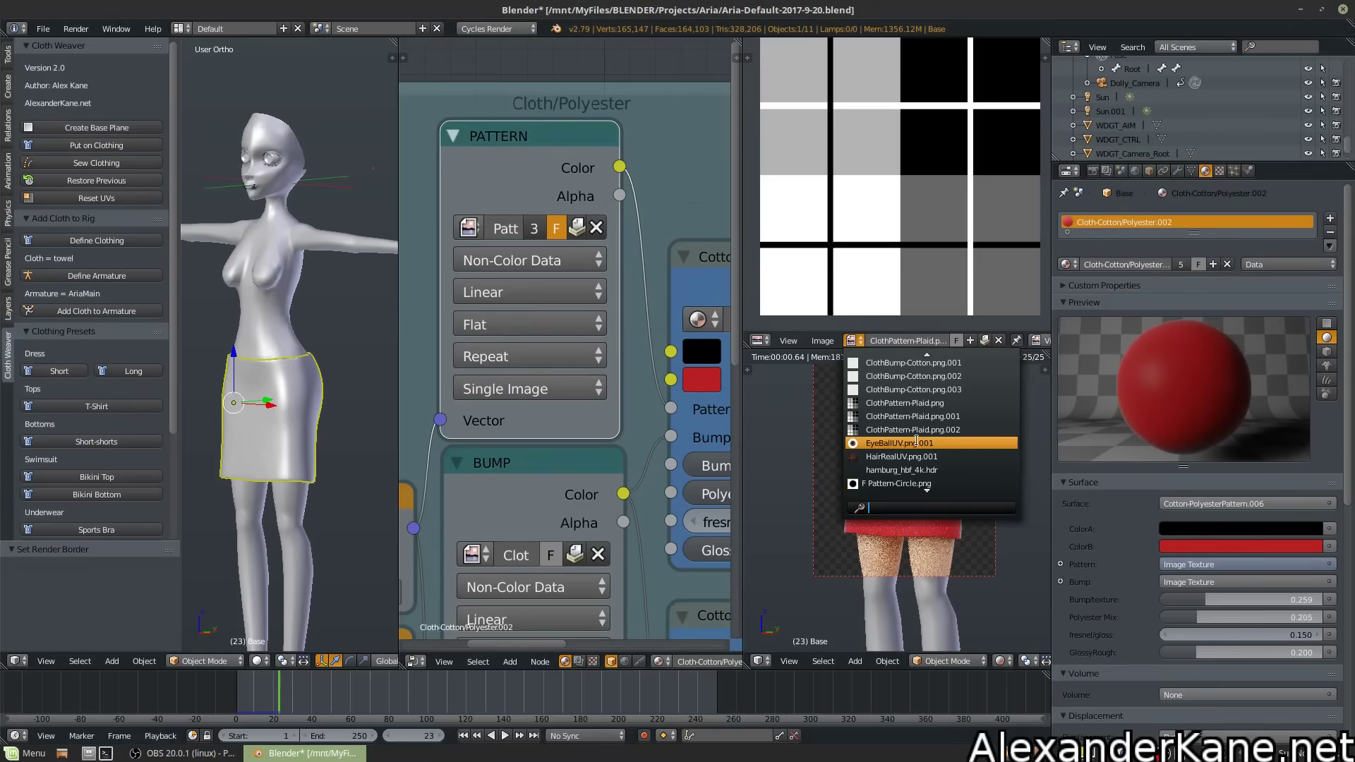
pyautogui.click(918, 483)
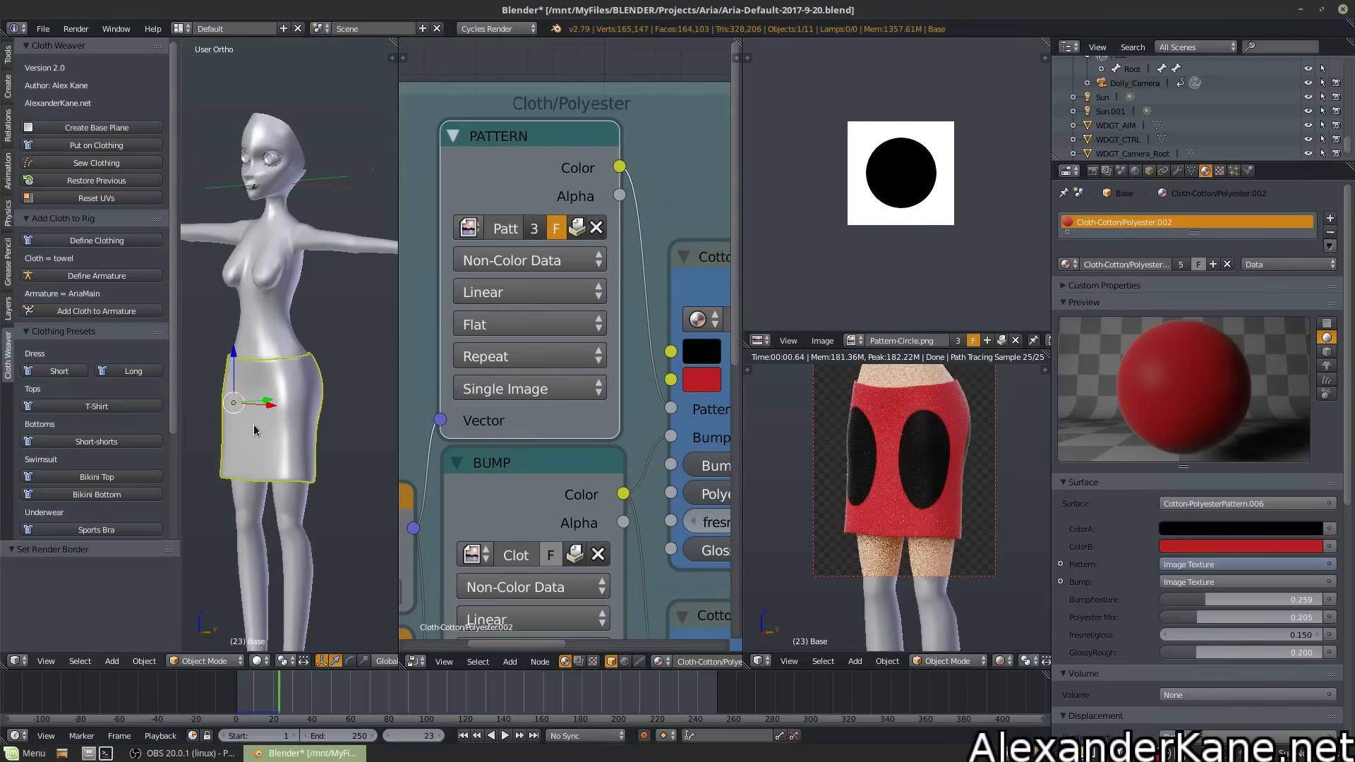
# Reset the seamless skirt's UVs with Cloth Weaver and show the resulting layout in Edit Mode
pyautogui.press('Tab')
pyautogui.press('a')
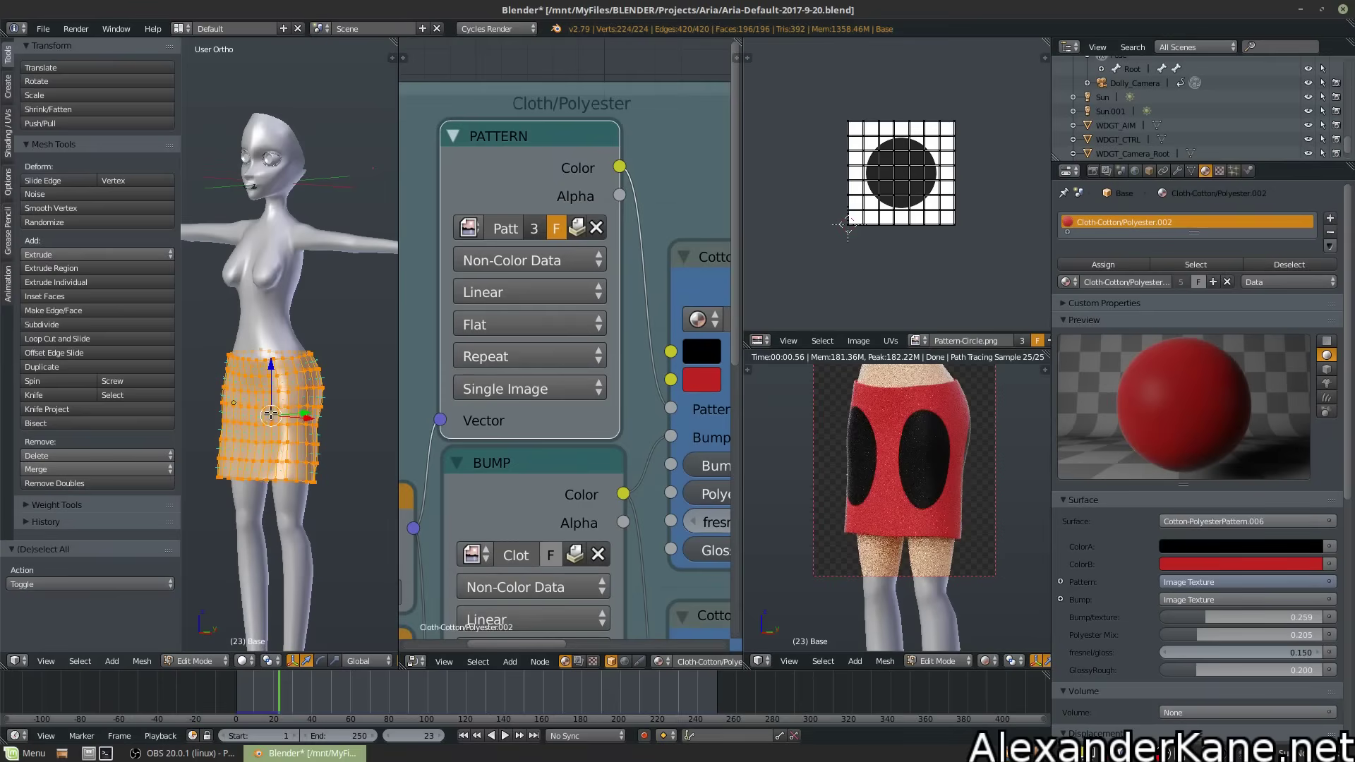
pyautogui.press('Tab')
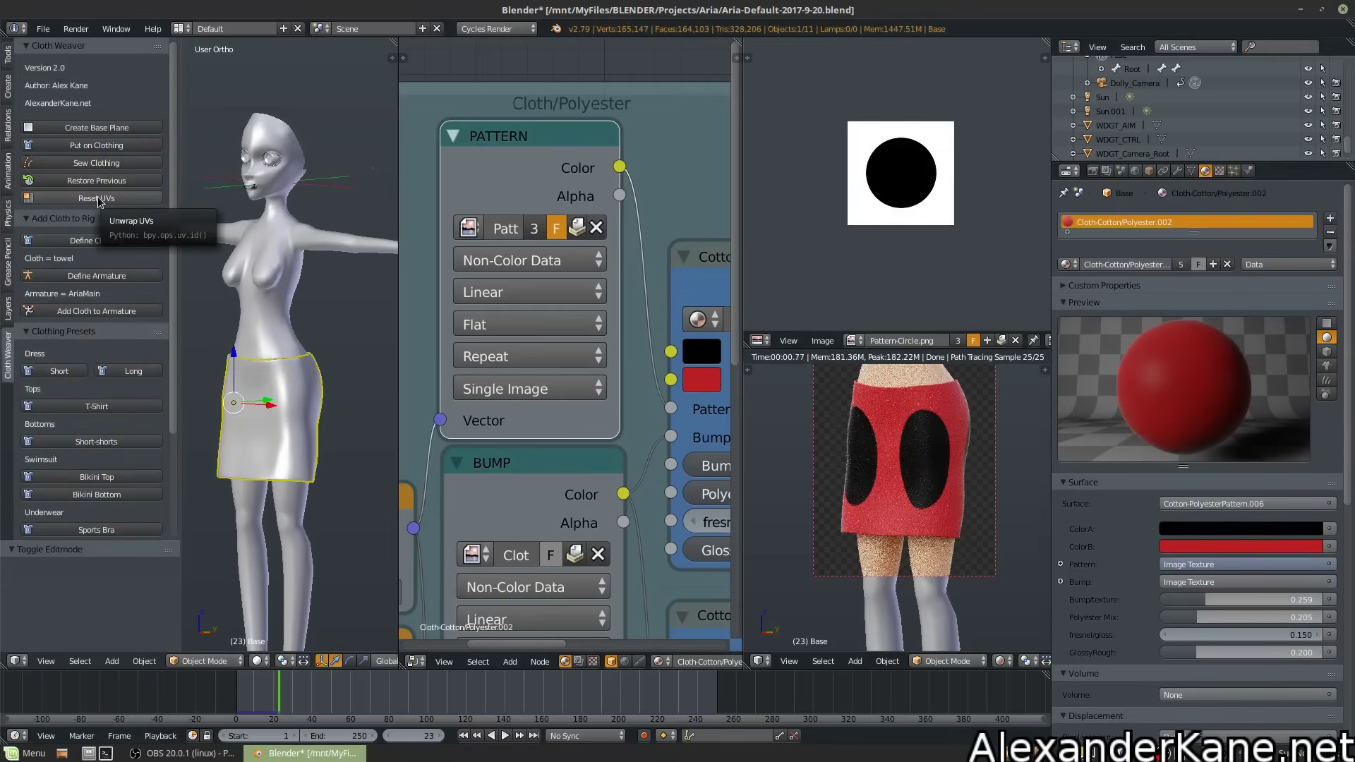
pyautogui.click(98, 199)
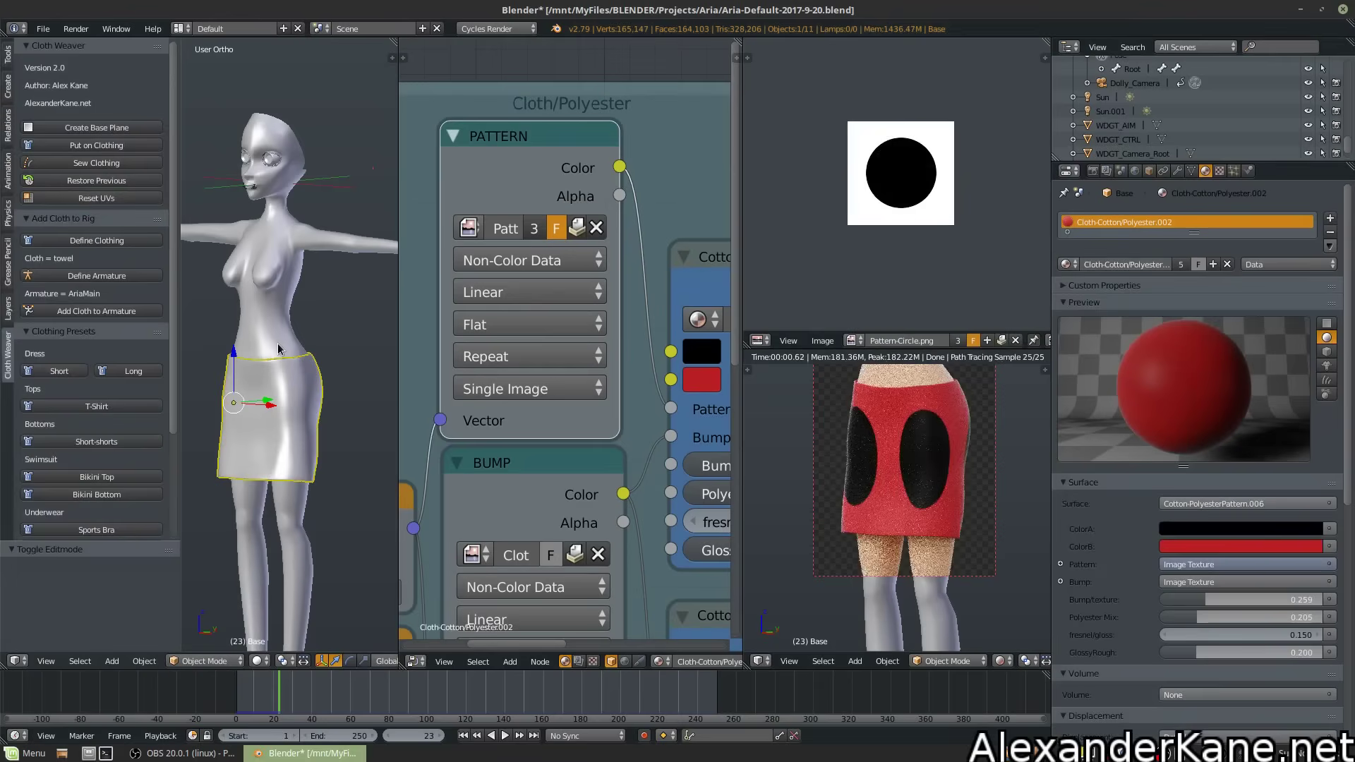
pyautogui.press('Tab')
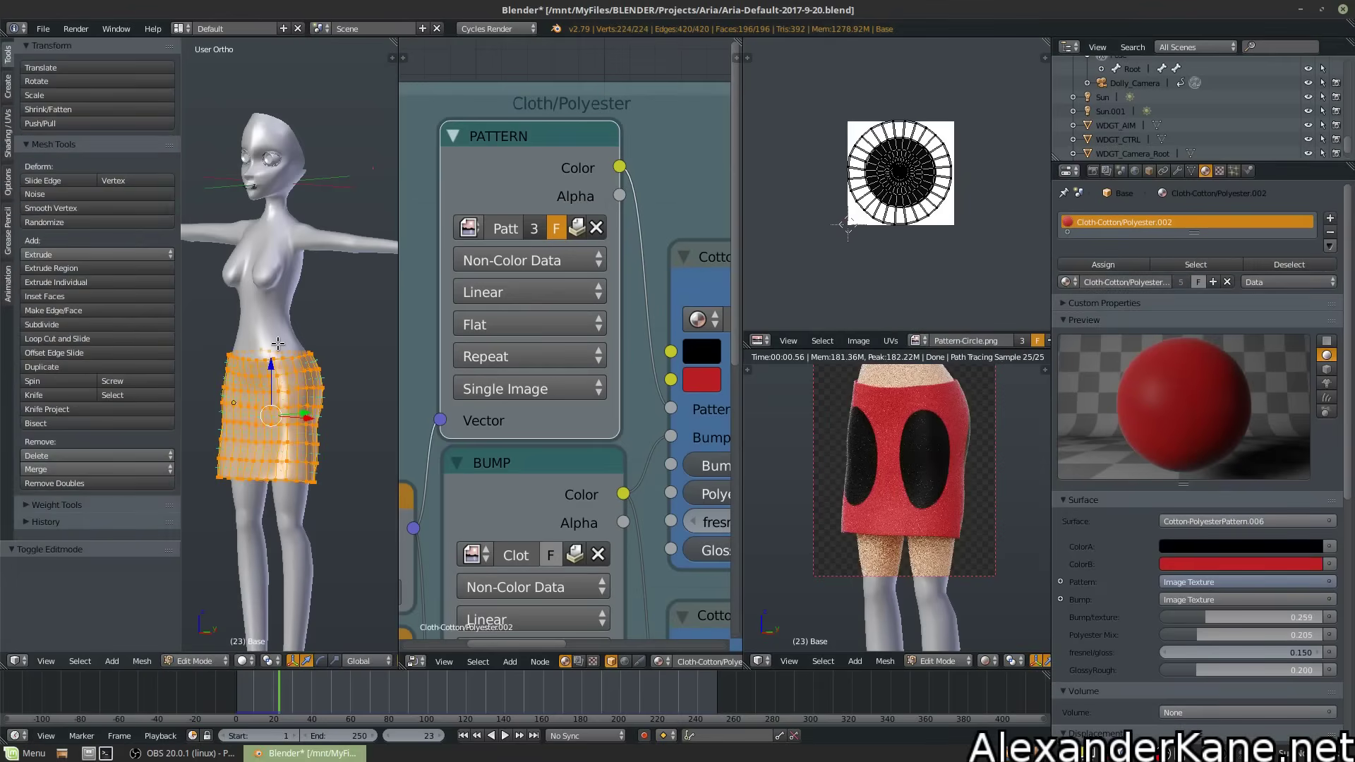
# Select the vertical edge loop along one side of the skirt and mark it as a seam
pyautogui.moveTo(277, 343); pyautogui.dragTo(314, 269, button='middle')
pyautogui.scroll(1, 404, 347)
pyautogui.scroll(4, 320, 347)
pyautogui.press('a')
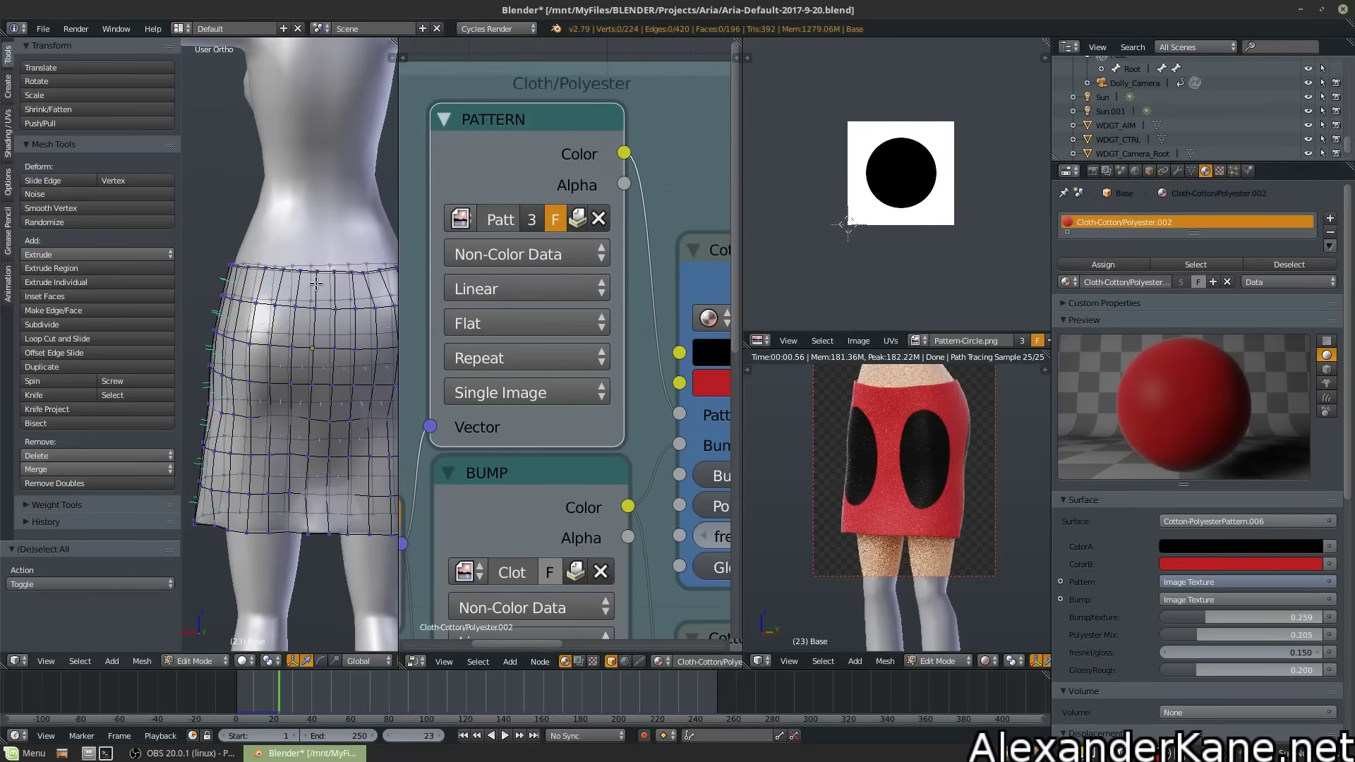
pyautogui.keyDown('alt'); pyautogui.rightClick(315, 282); pyautogui.keyUp('alt')
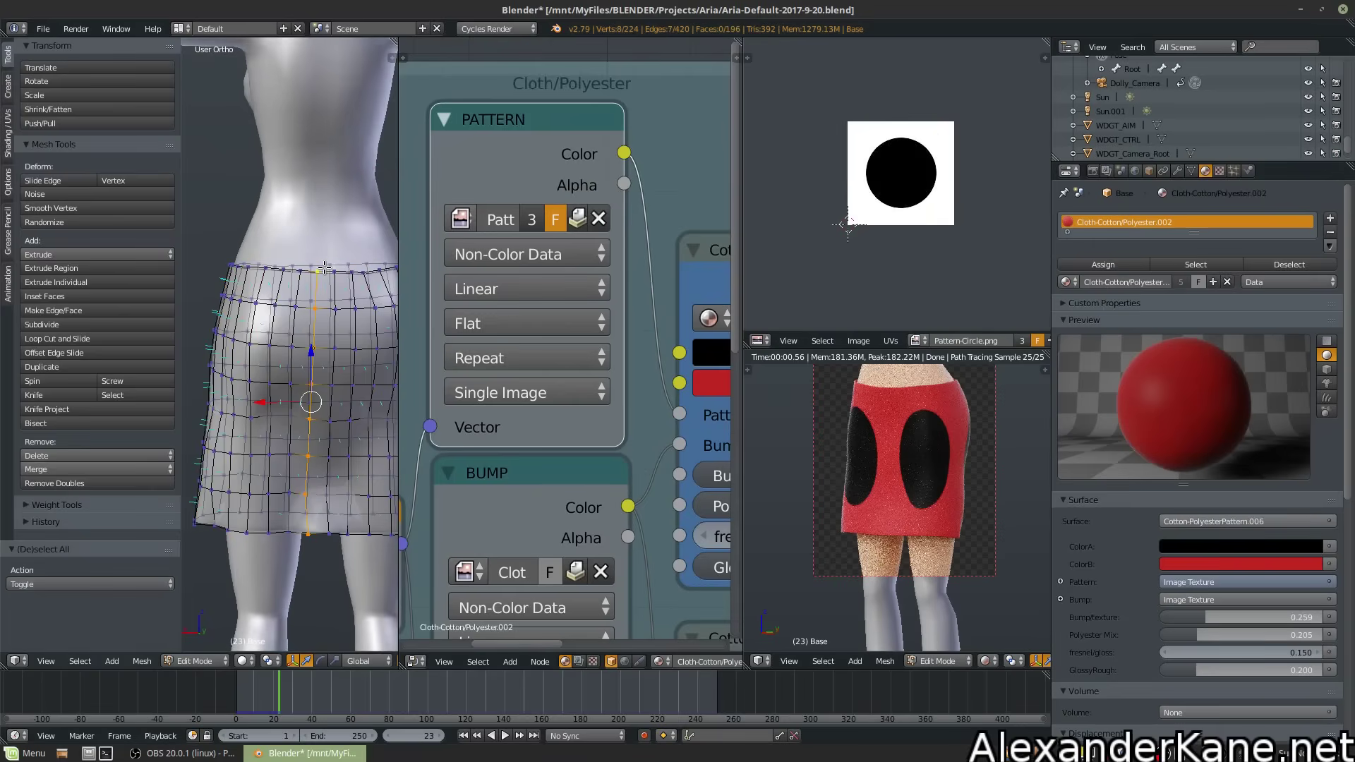
pyautogui.press('a')
pyautogui.moveTo(321, 264); pyautogui.dragTo(282, 299, button='middle')
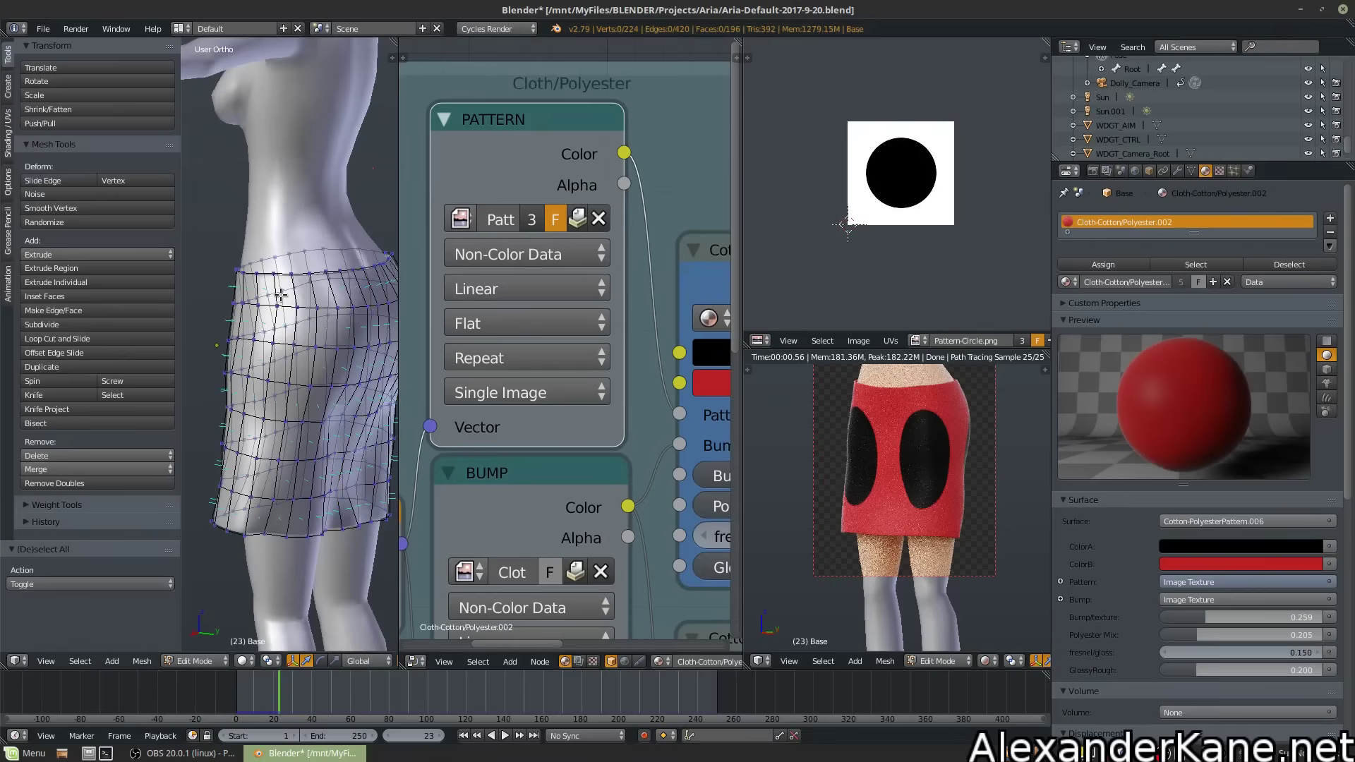
pyautogui.keyDown('alt'); pyautogui.rightClick(275, 293); pyautogui.keyUp('alt')
pyautogui.press('a')
pyautogui.keyDown('alt'); pyautogui.rightClick(275, 295); pyautogui.keyUp('alt')
pyautogui.press('space')
pyautogui.write('seam')
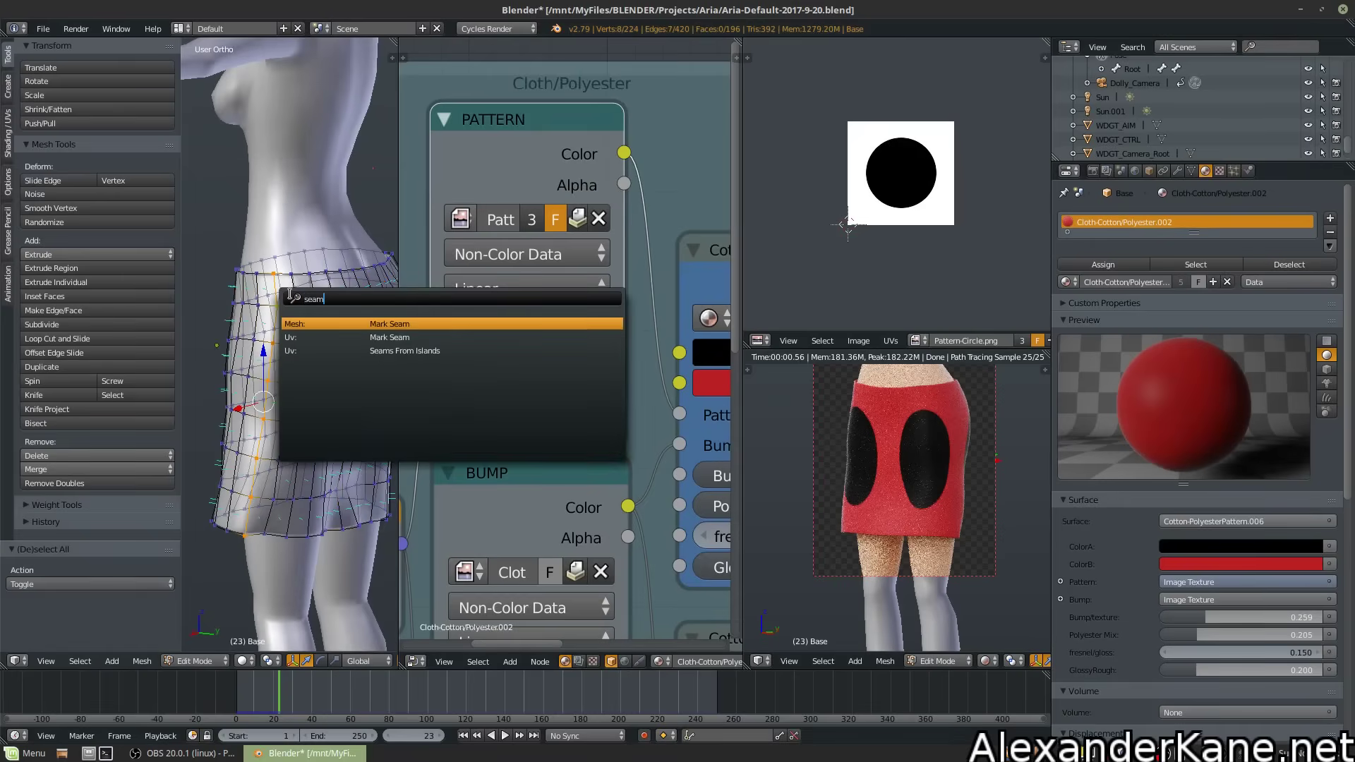
pyautogui.press('Return')
# Select the vertical edge loop on the skirt's opposite side and mark it as a seam
pyautogui.moveTo(370, 295); pyautogui.dragTo(313, 308, button='middle')
pyautogui.press('a')
pyautogui.keyDown('alt'); pyautogui.rightClick(286, 314); pyautogui.keyUp('alt')
pyautogui.press('space')
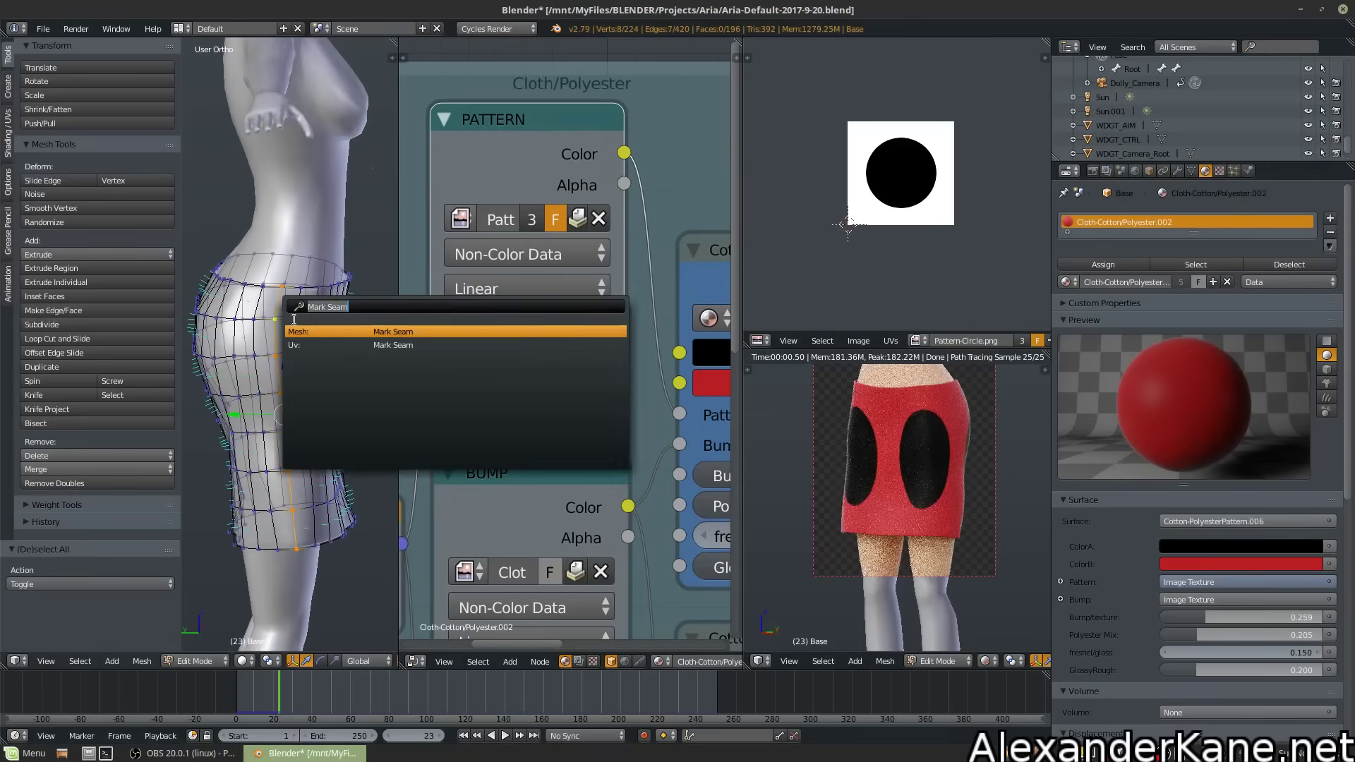
pyautogui.click(326, 330)
# Reset the UVs of the whole skirt using the marked side seams and show the new layout in Edit Mode
pyautogui.press('Tab')
pyautogui.moveTo(332, 310); pyautogui.dragTo(194, 292, button='middle')
pyautogui.press('Tab')
pyautogui.press('a')
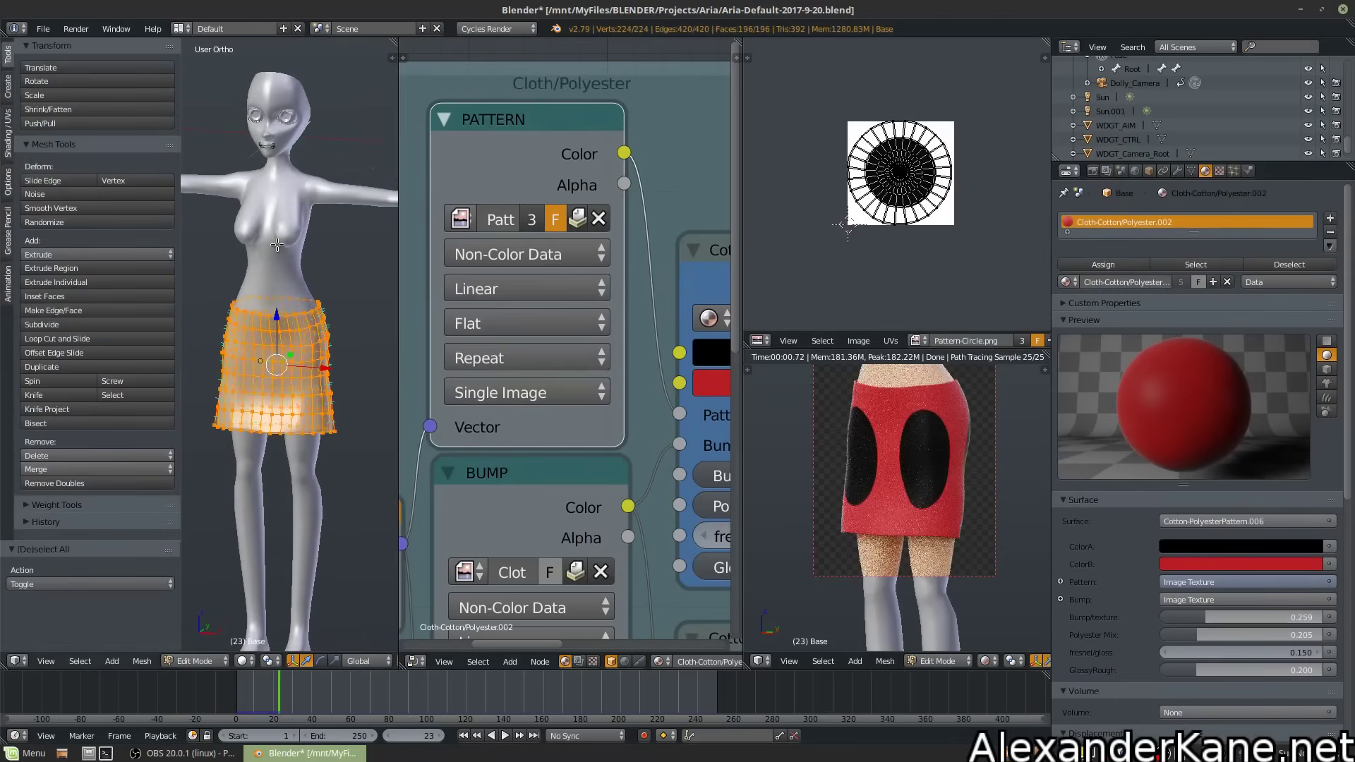
pyautogui.press('Tab')
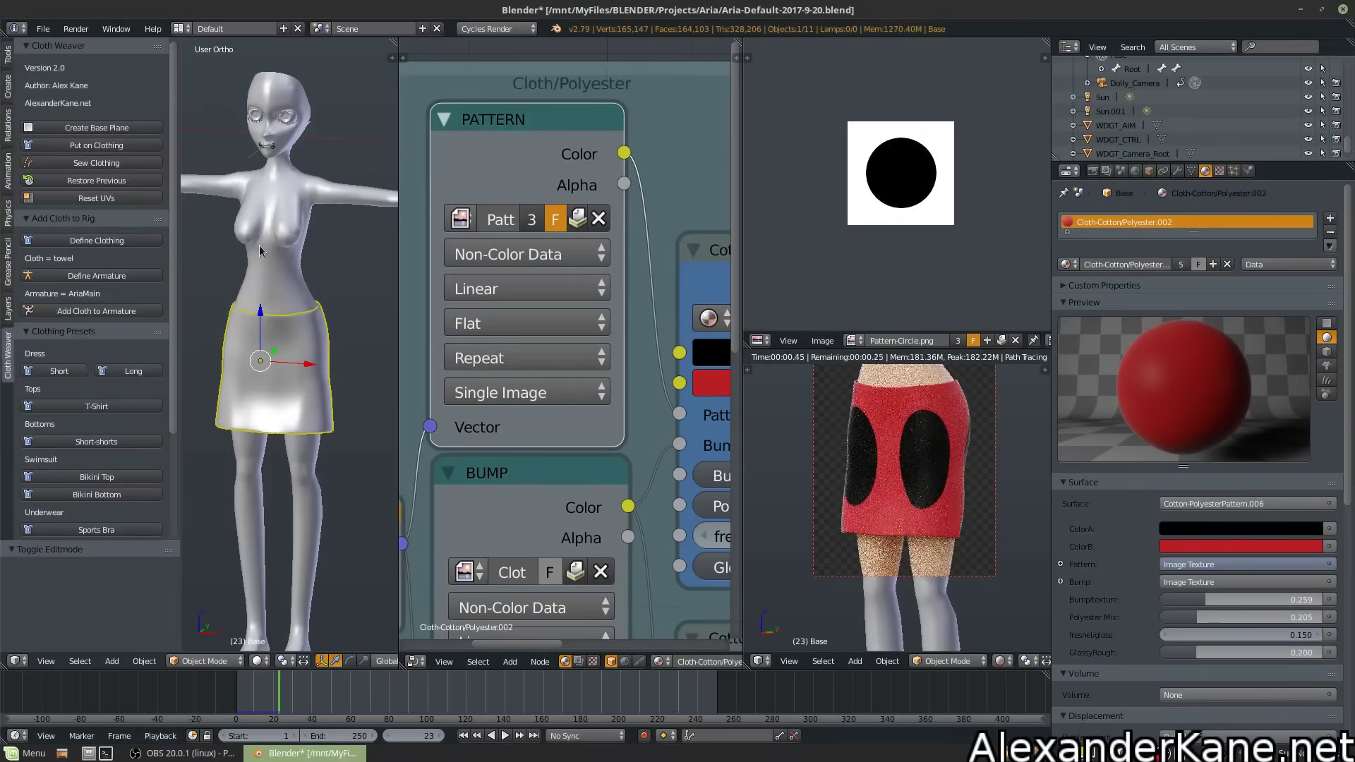
pyautogui.press('Tab')
# Scale the skirt's entire Bump UV layout up by a factor of about 2.88
pyautogui.scroll(4, 988, 309)
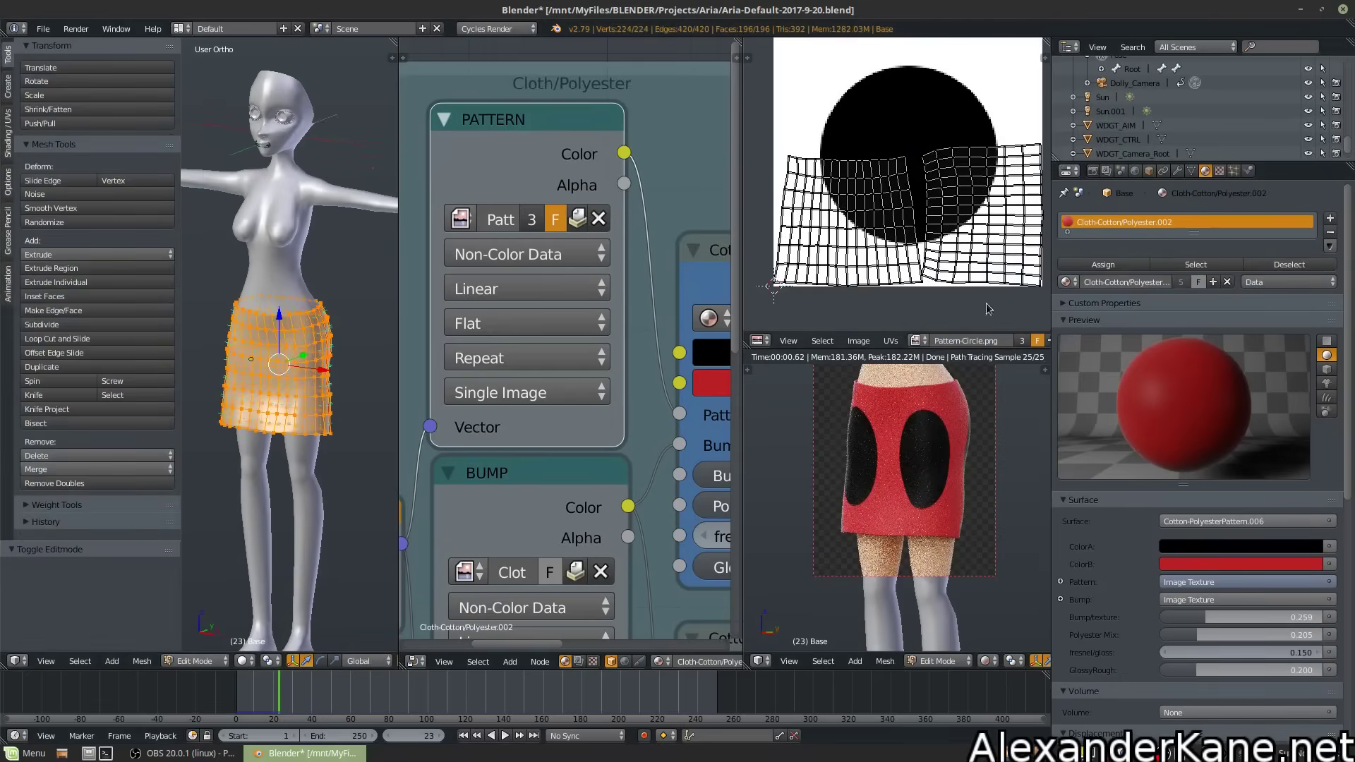
pyautogui.scroll(-3, 987, 309)
pyautogui.press('a')
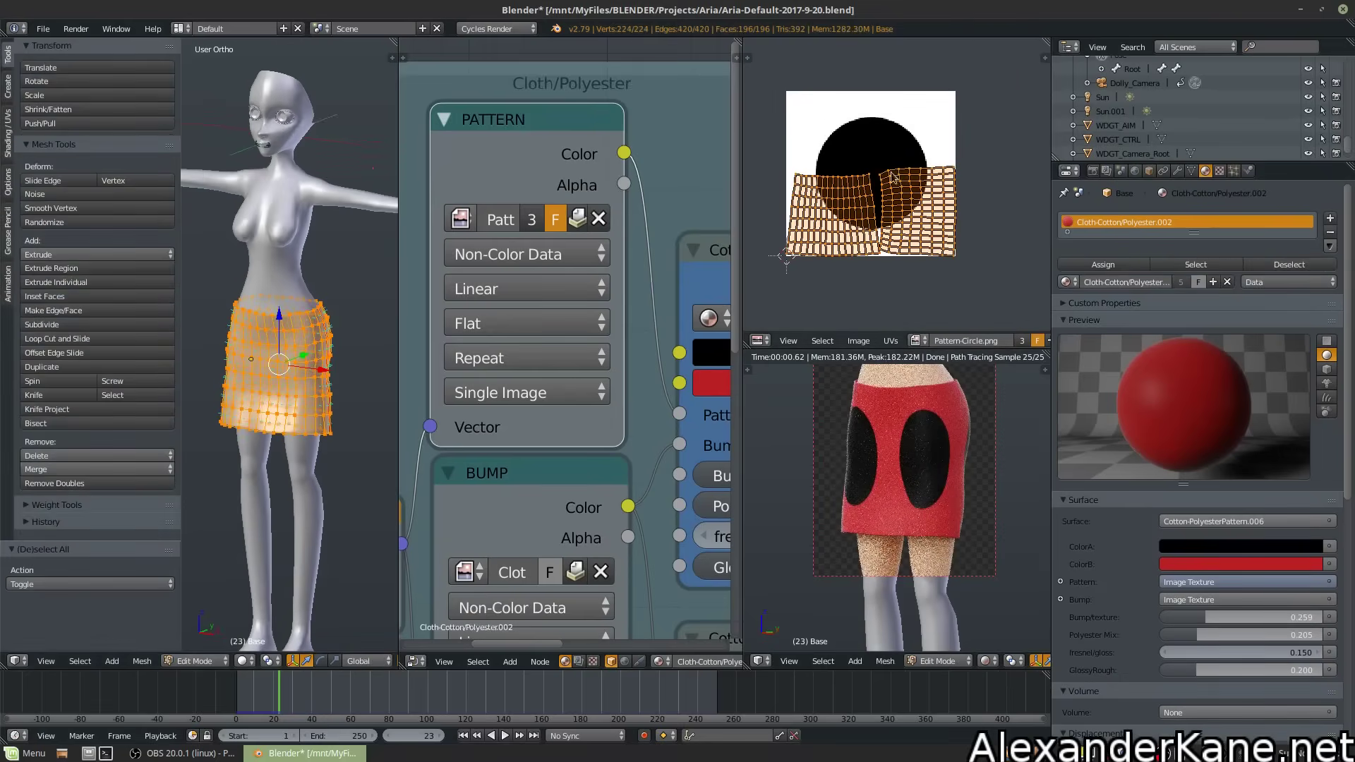
pyautogui.press('s')
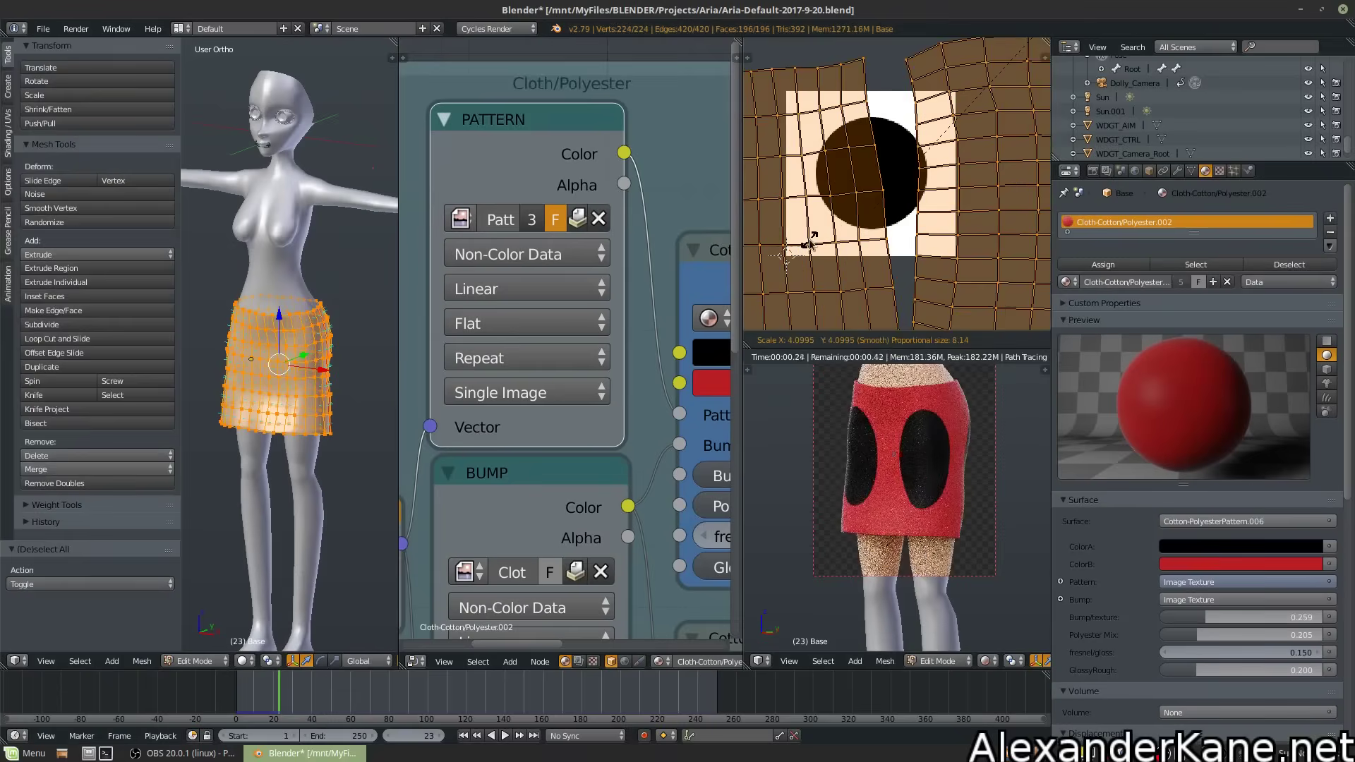
pyautogui.click(1009, 300)
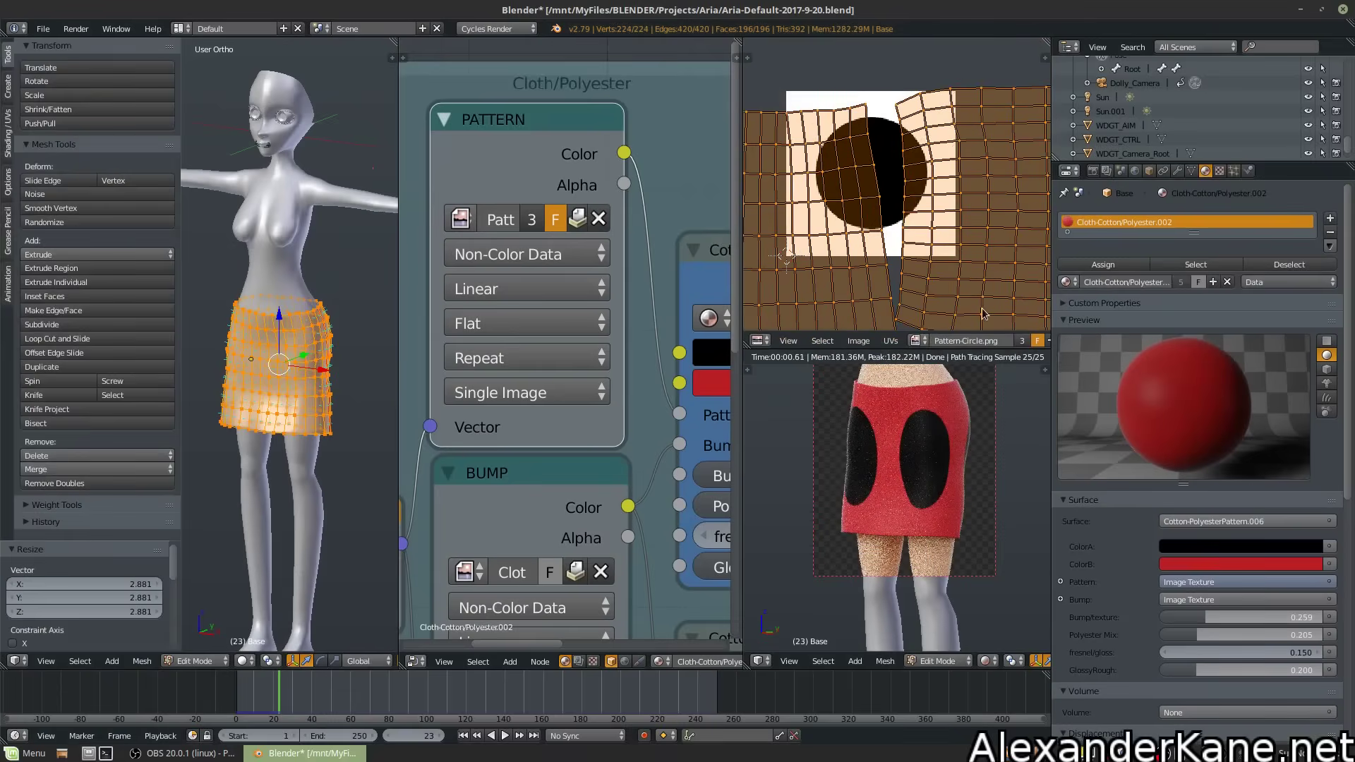
# Check the material's UV-Map nodes against the skirt's UV maps and make the Pattern UV map active
pyautogui.click(1150, 171)
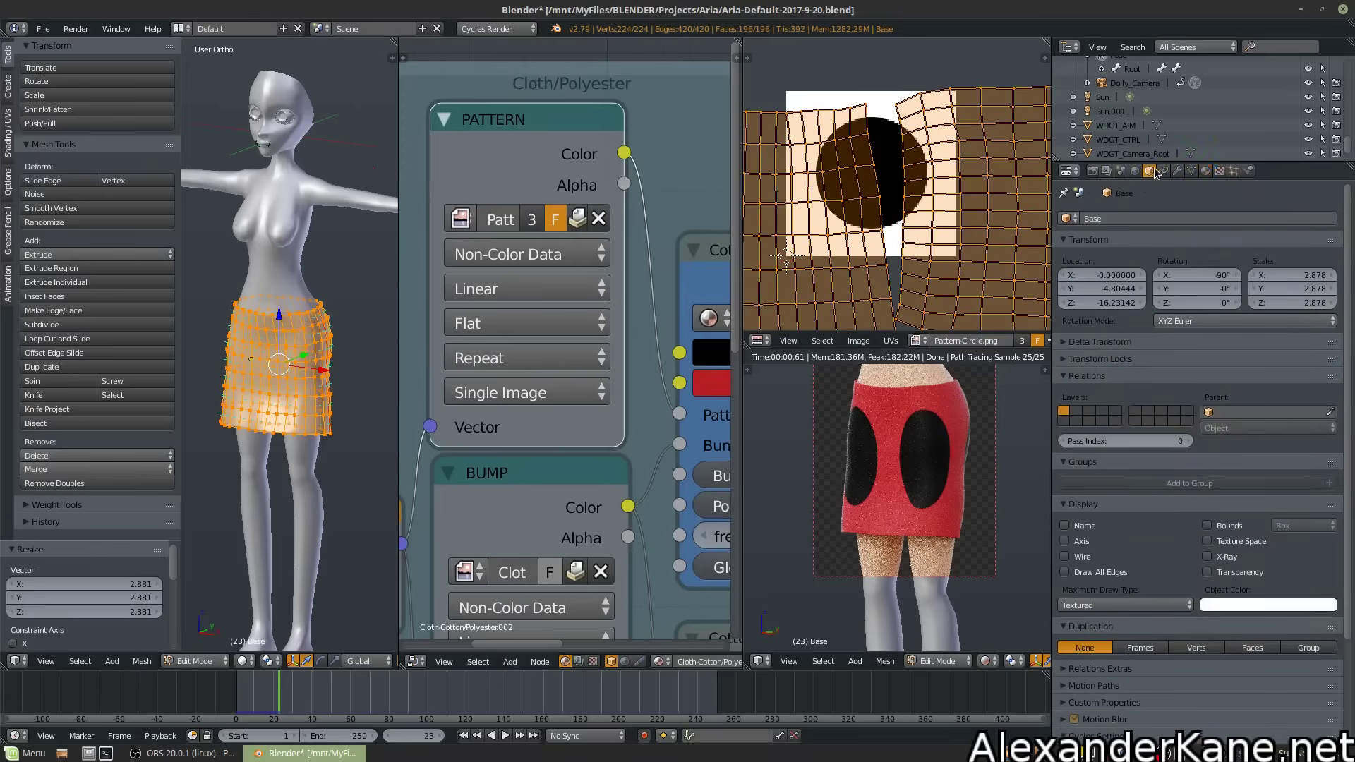
pyautogui.click(1192, 172)
pyautogui.scroll(-2, 1188, 451)
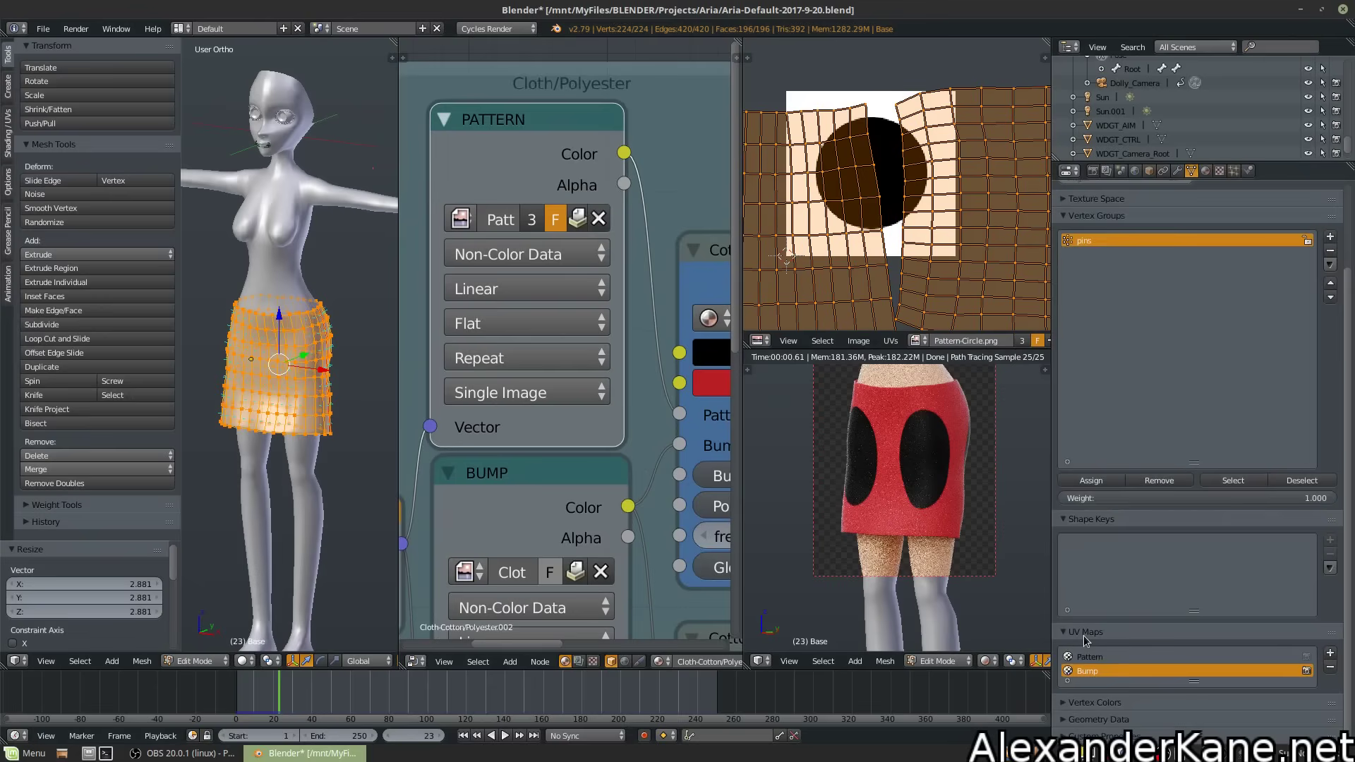
pyautogui.moveTo(439, 535); pyautogui.dragTo(693, 399, button='middle')
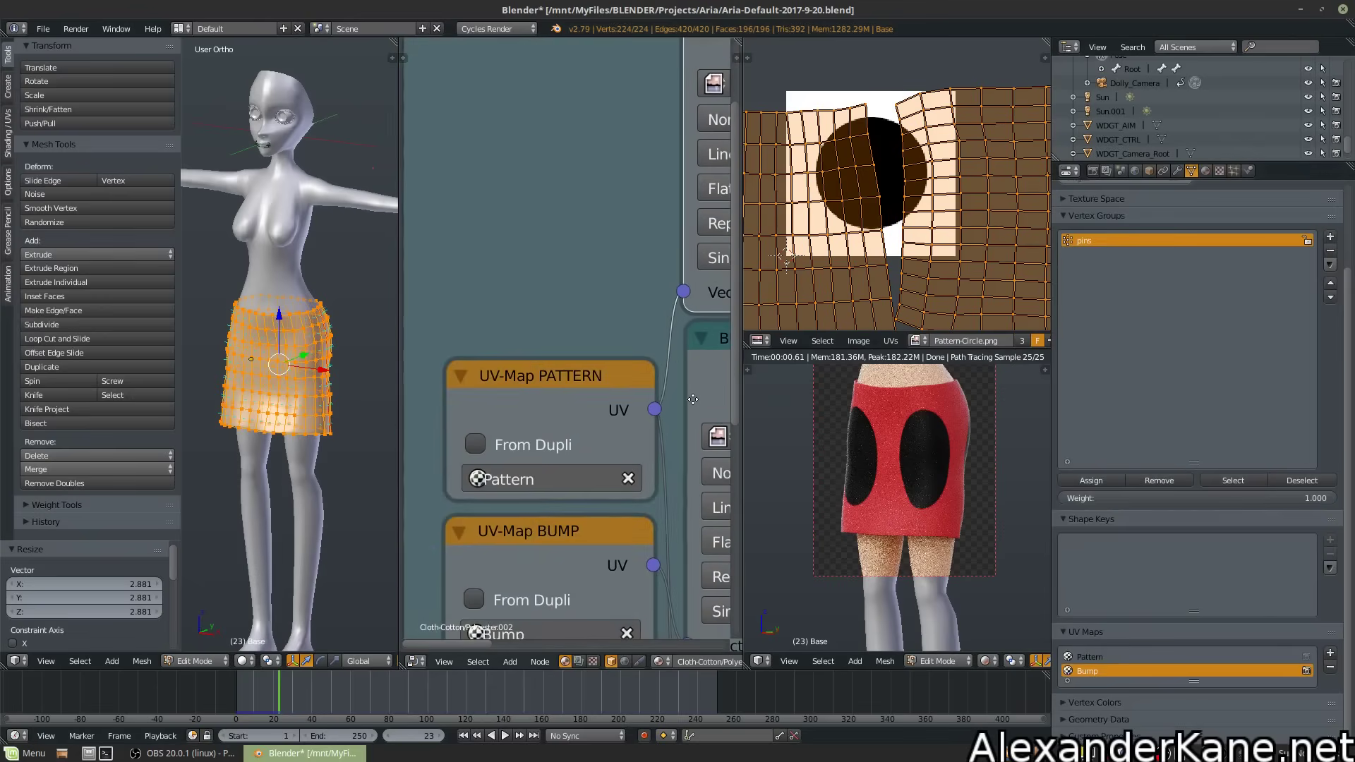
pyautogui.moveTo(525, 480); pyautogui.dragTo(675, 311, button='middle')
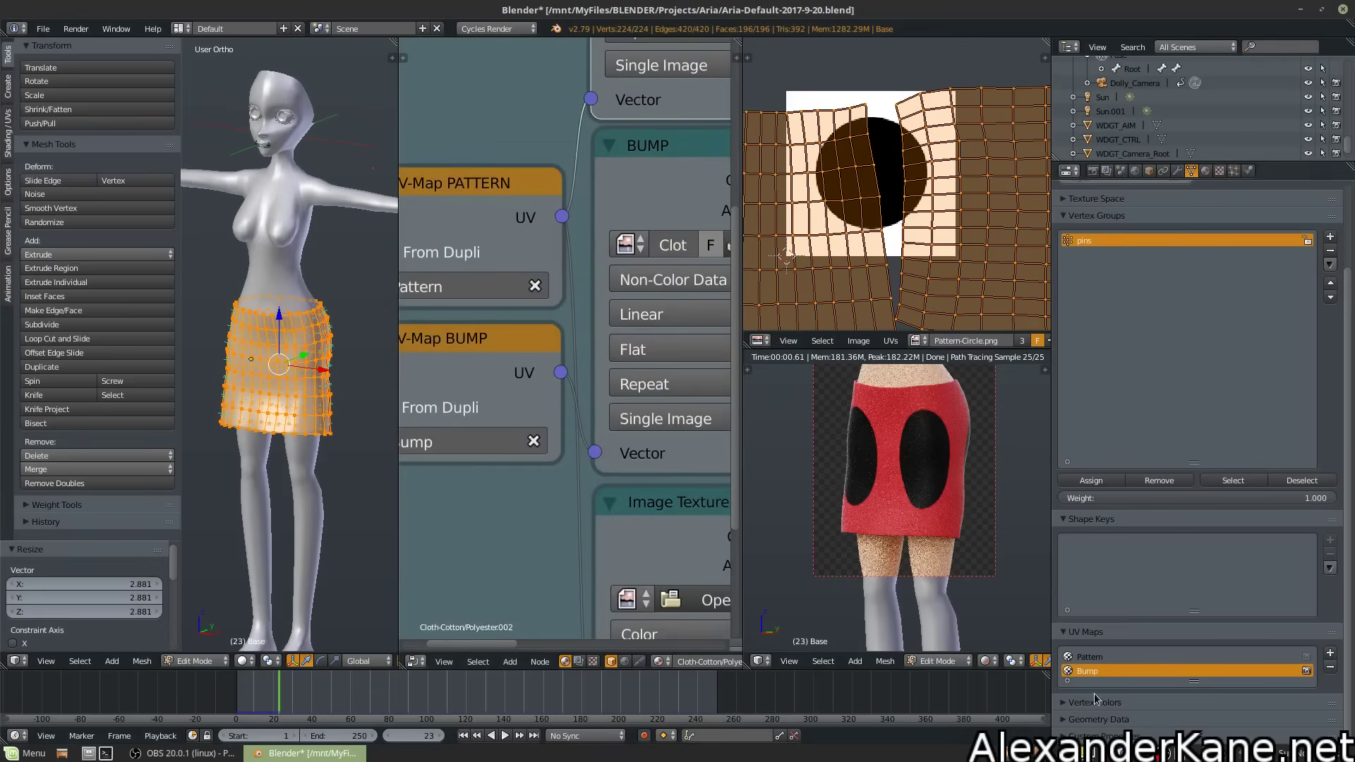
pyautogui.moveTo(627, 351); pyautogui.dragTo(506, 651, button='middle')
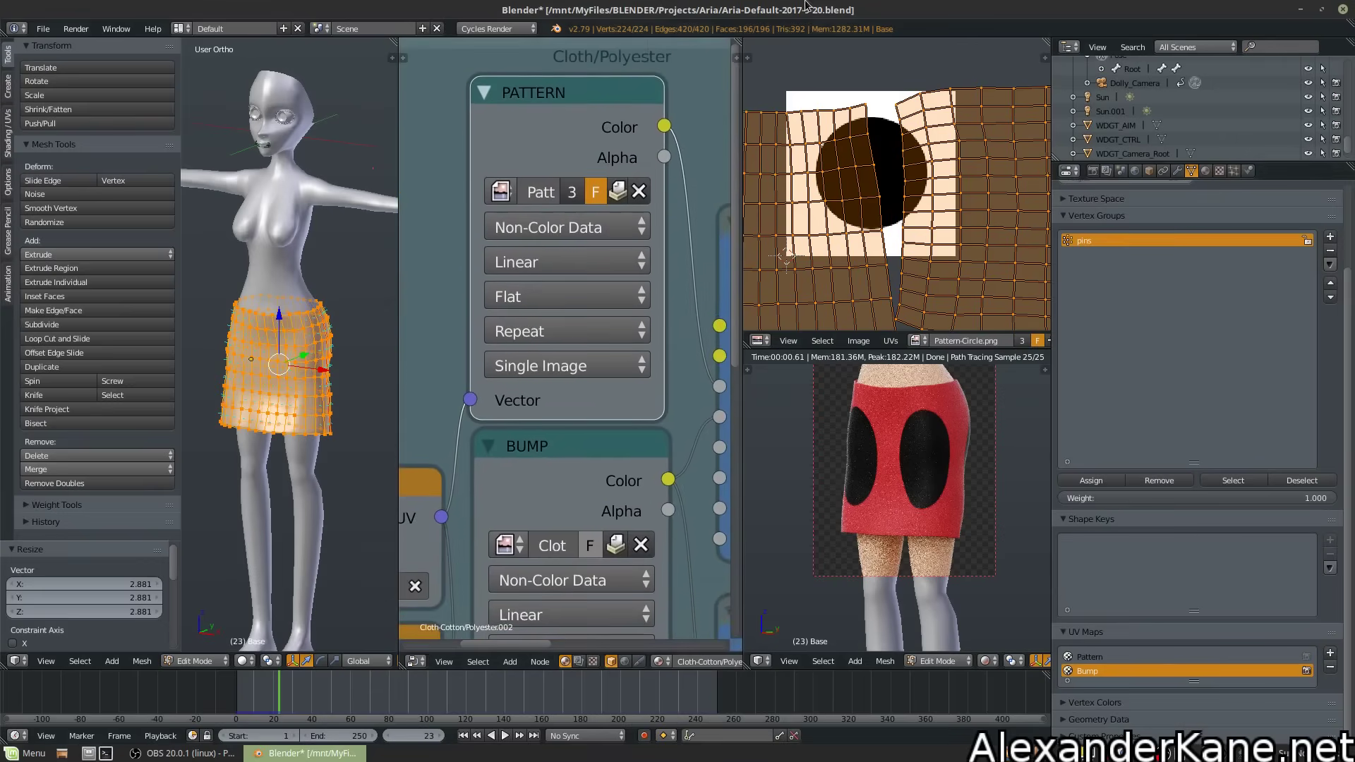
pyautogui.click(1092, 657)
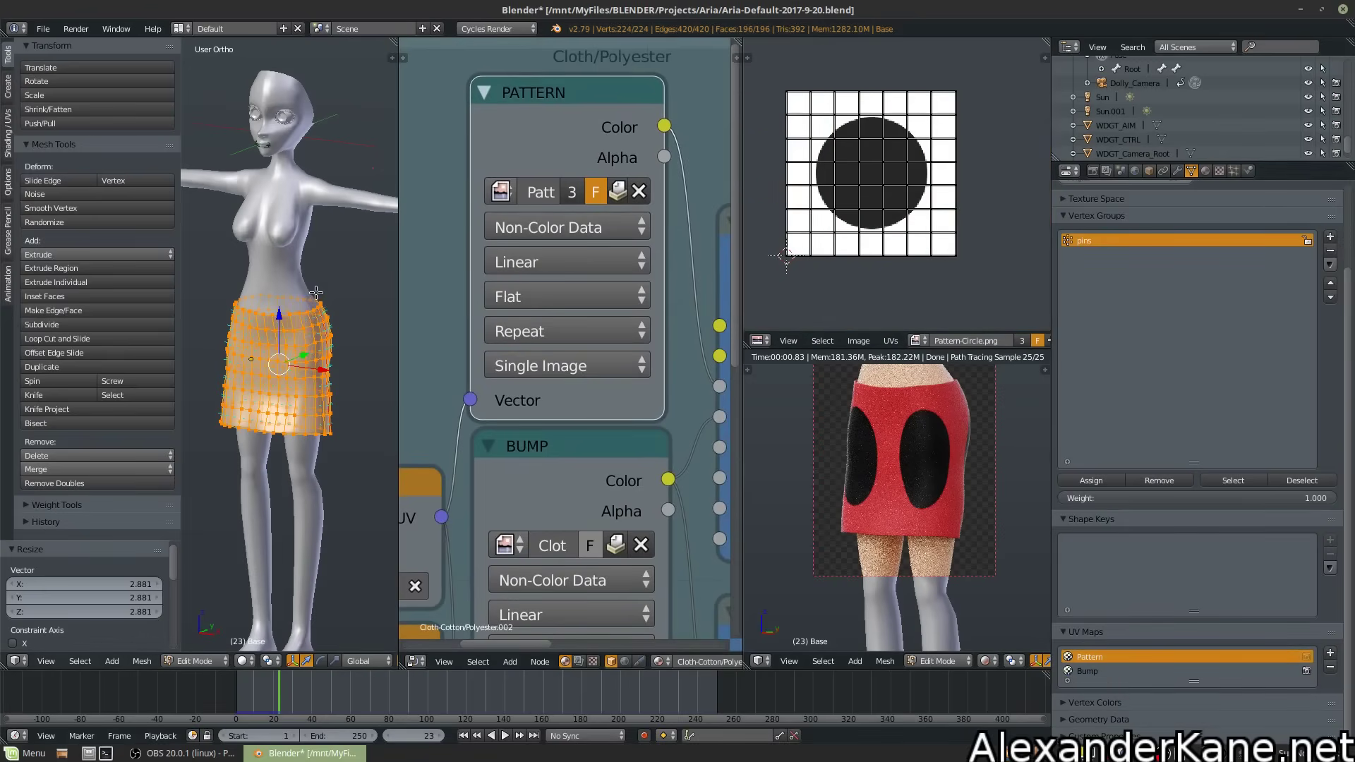
# Scale the skirt's entire Pattern UV layout up by a factor of about 11.5 and shift it by about -0.296 in X and 0.514 in Y
pyautogui.press('Tab')
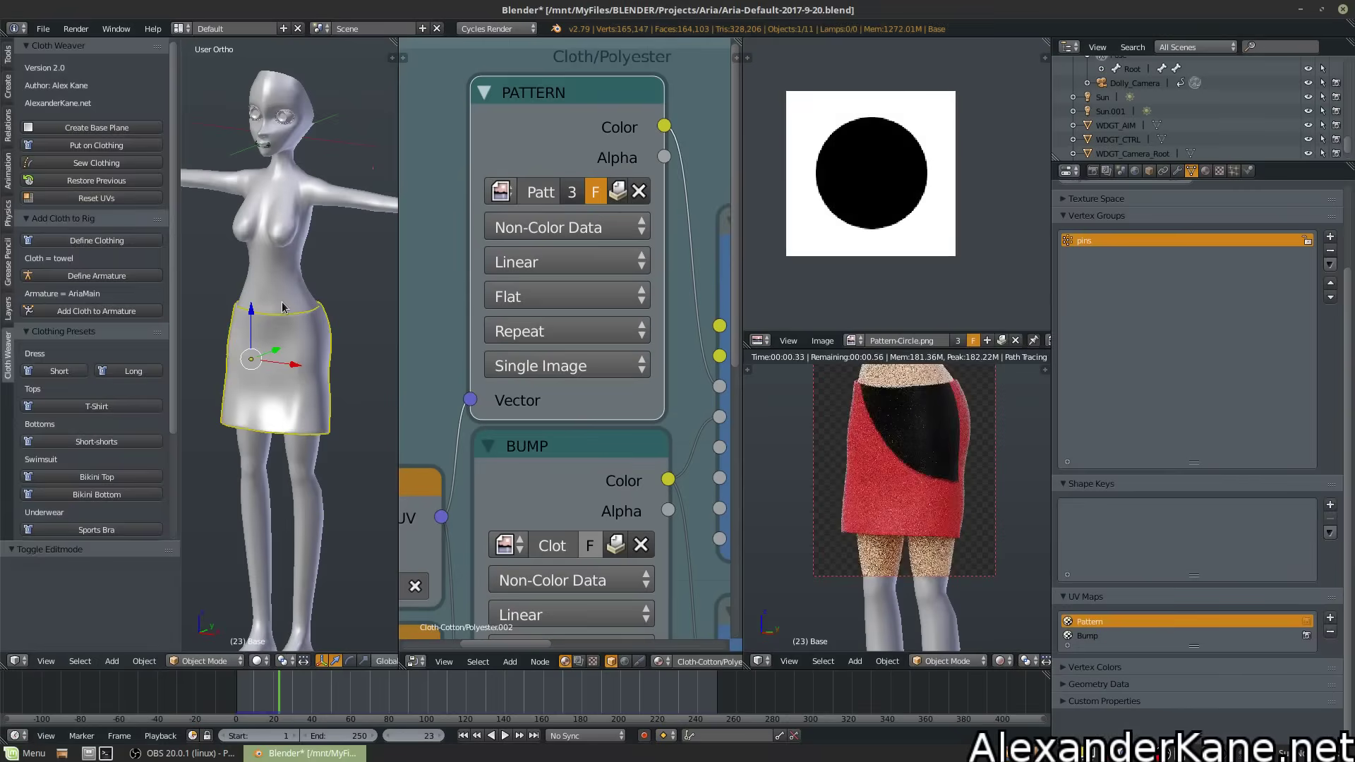
pyautogui.press('Tab')
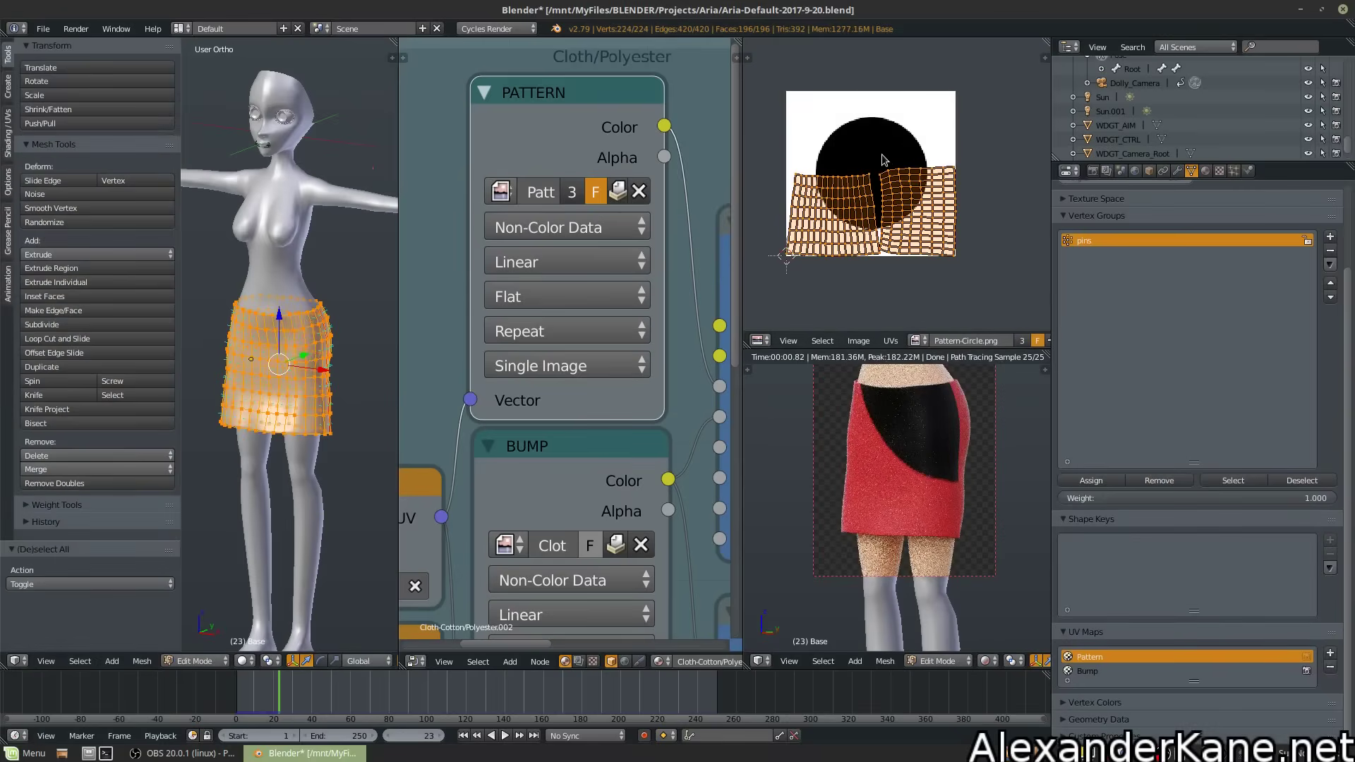
pyautogui.press('s')
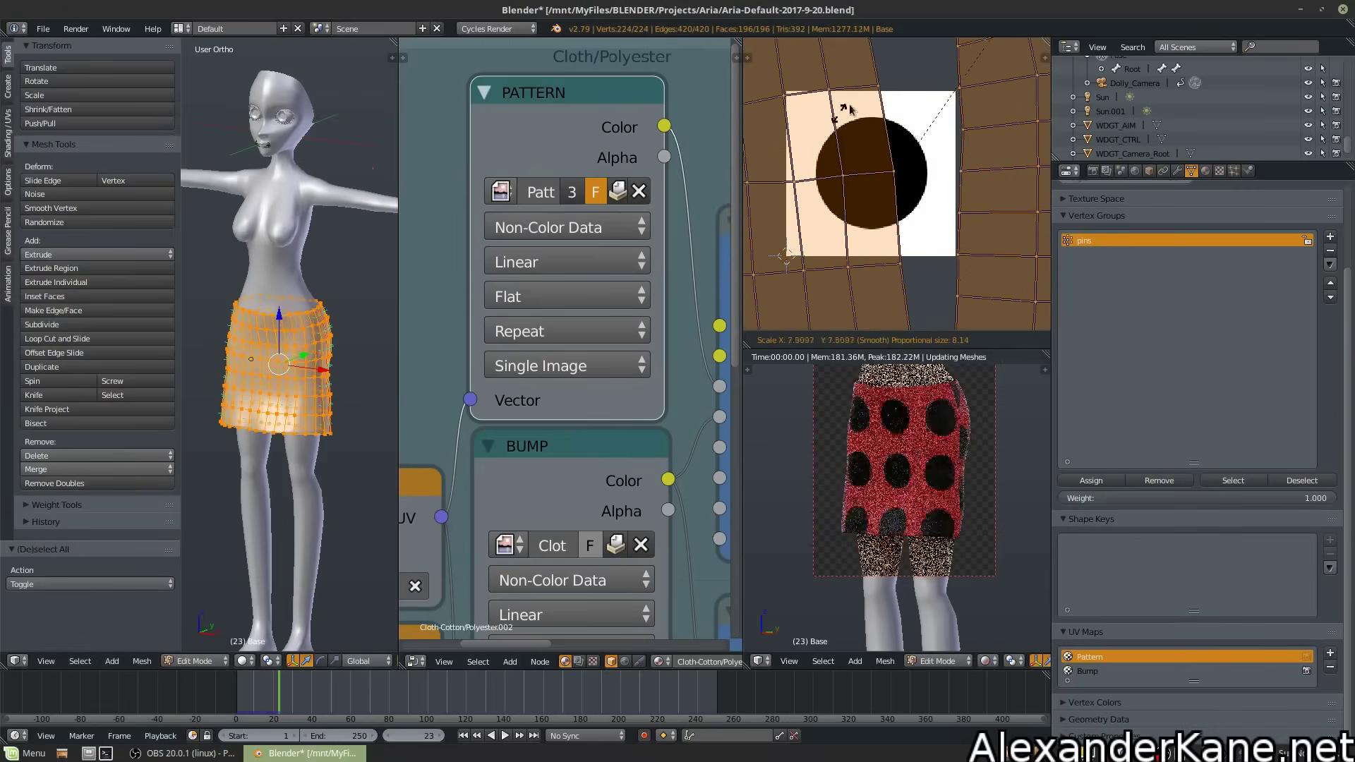
pyautogui.click(1014, 259)
pyautogui.press('g')
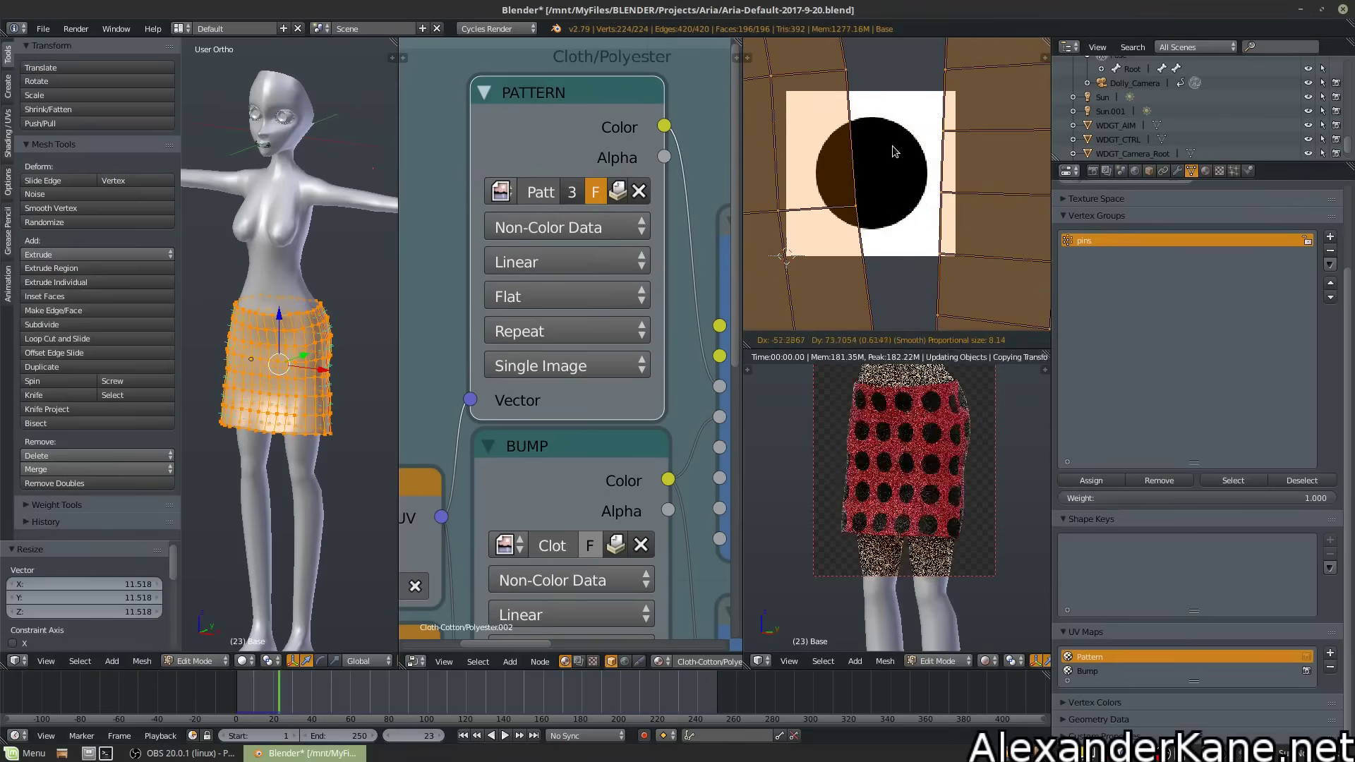
pyautogui.click(906, 146)
# Replace the PATTERN node's image with ClothPattern-Plaid.png.002 and scale the Pattern UV layout up by a factor of about 1.16
pyautogui.click(500, 192)
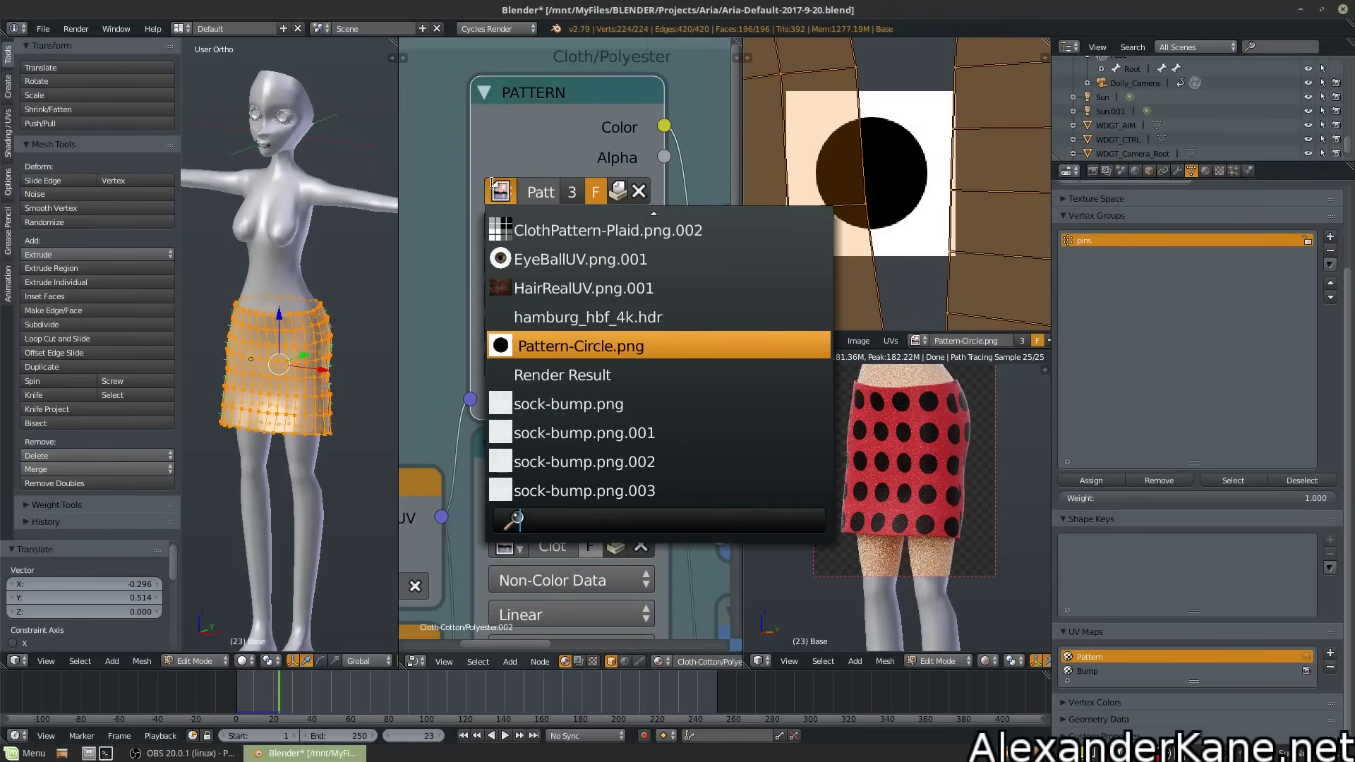
pyautogui.click(585, 229)
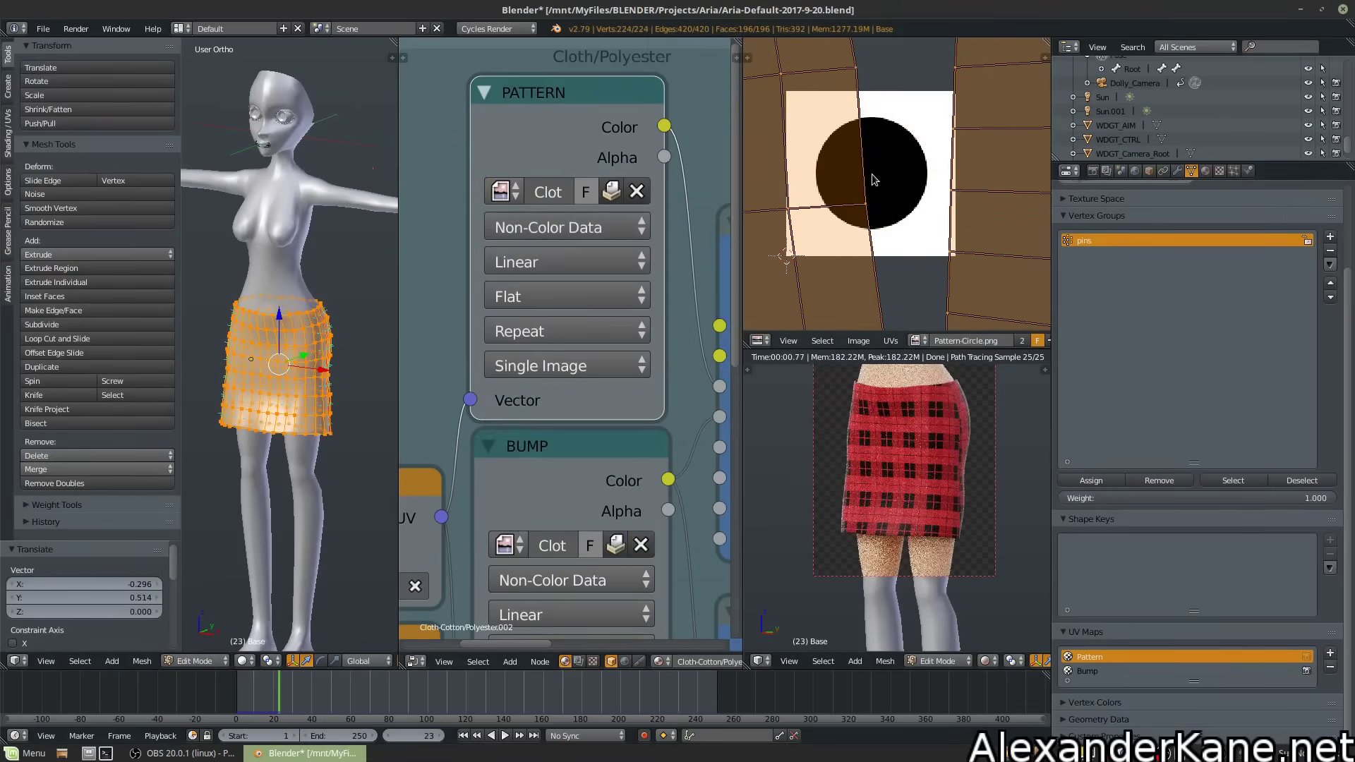
pyautogui.press('s')
pyautogui.click(891, 169)
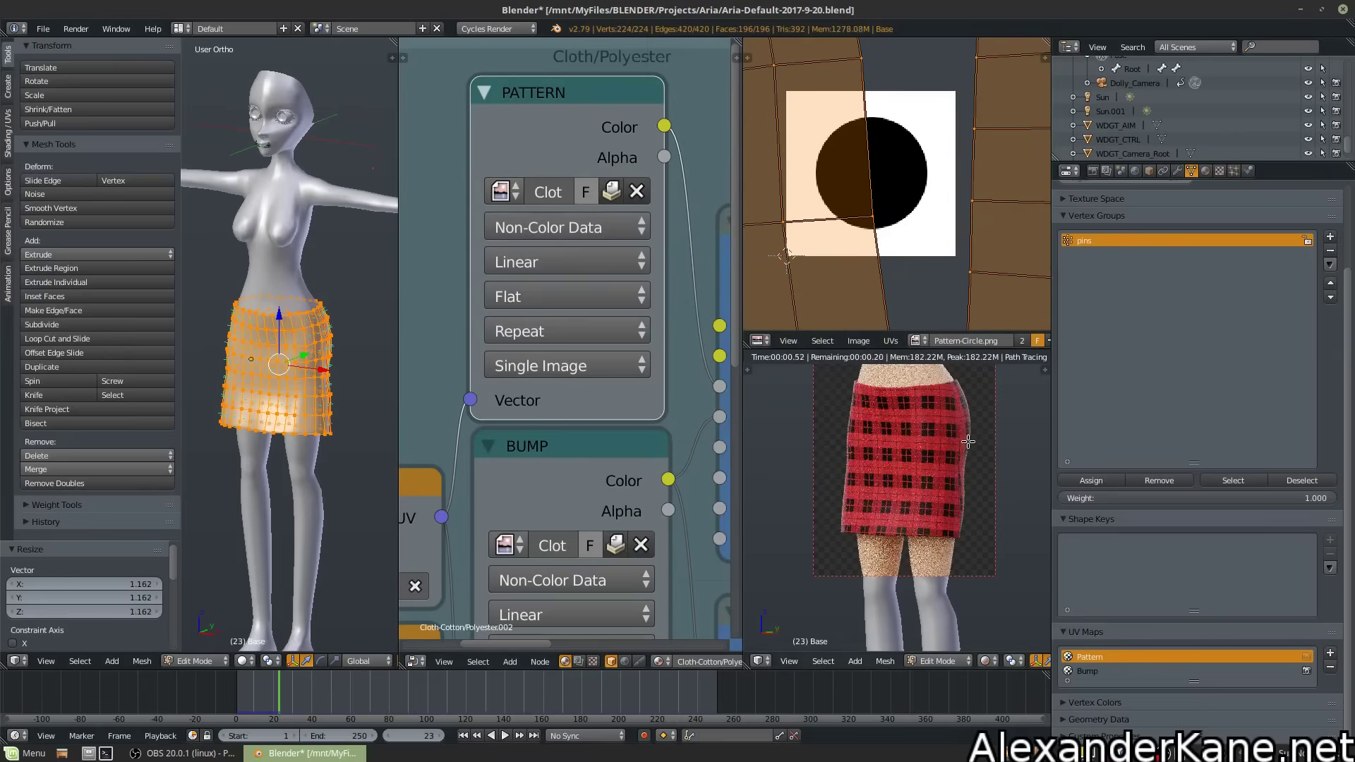
pyautogui.moveTo(927, 466); pyautogui.dragTo(857, 469, button='middle')
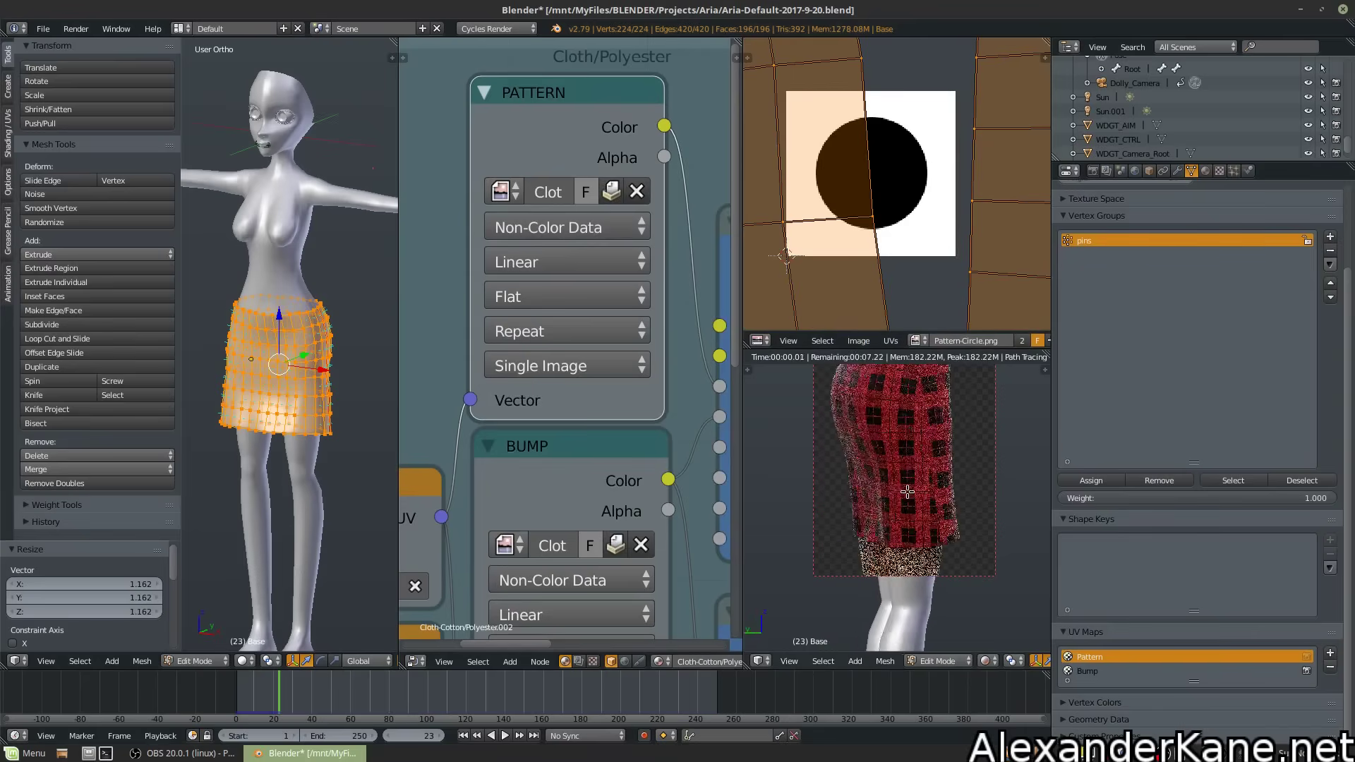
pyautogui.moveTo(921, 517); pyautogui.dragTo(967, 476, button='middle')
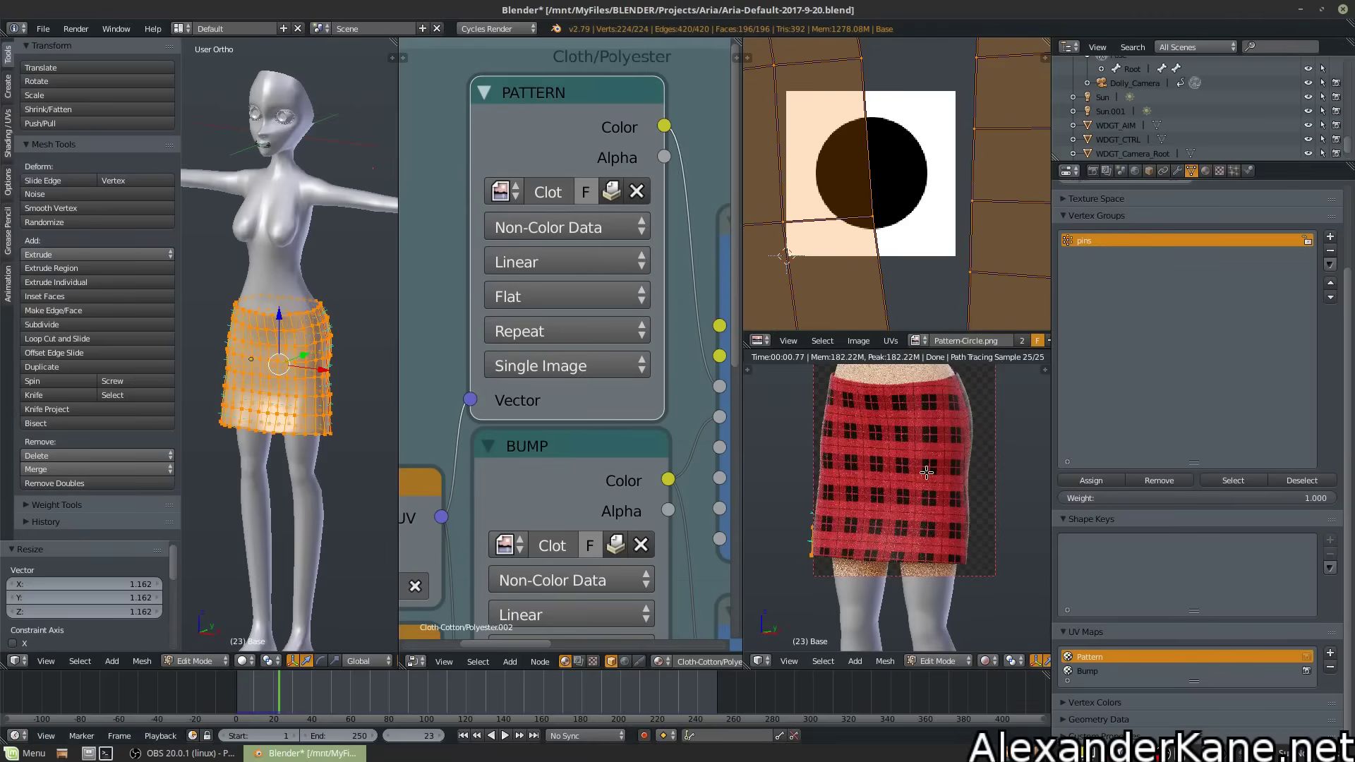
# Make the skirt's Bump UV map active and display ClothBump-Cotton.png behind its UV layout
pyautogui.click(1090, 672)
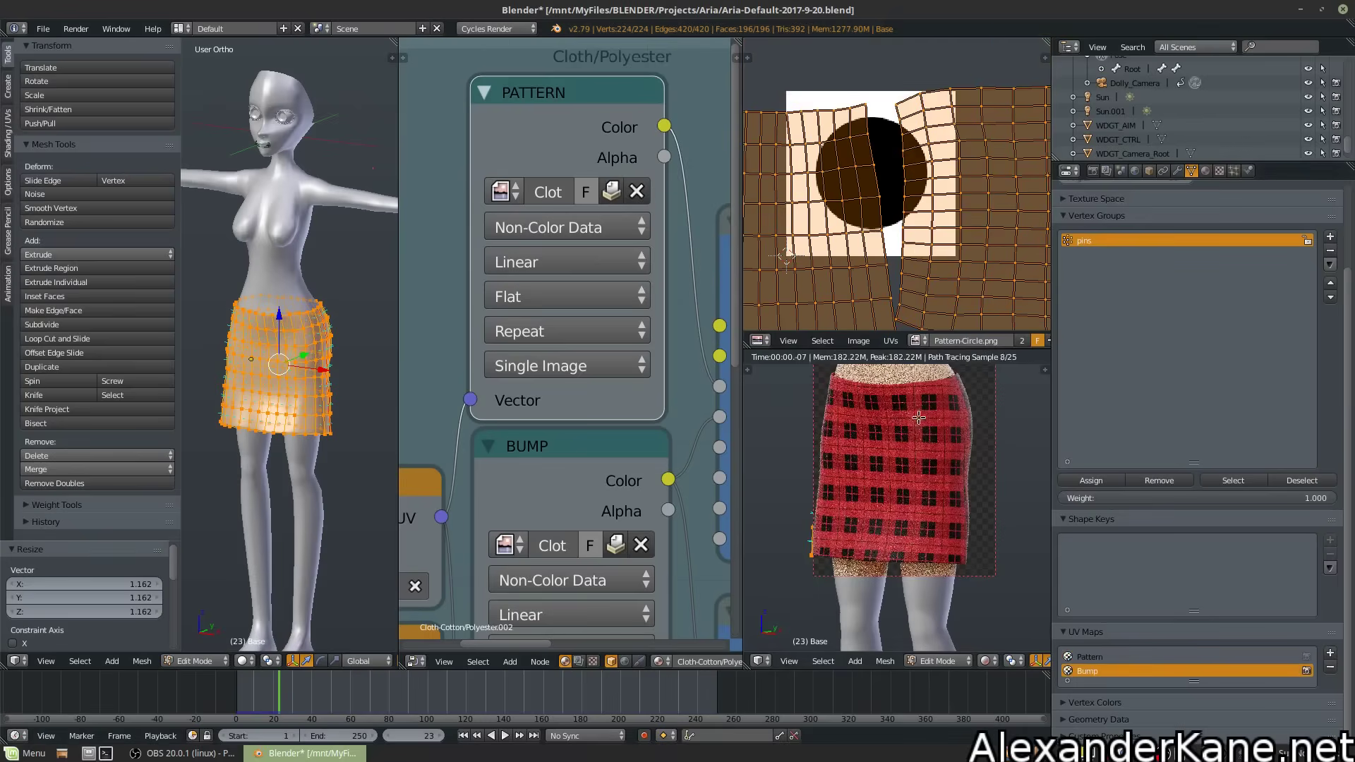
pyautogui.click(759, 341)
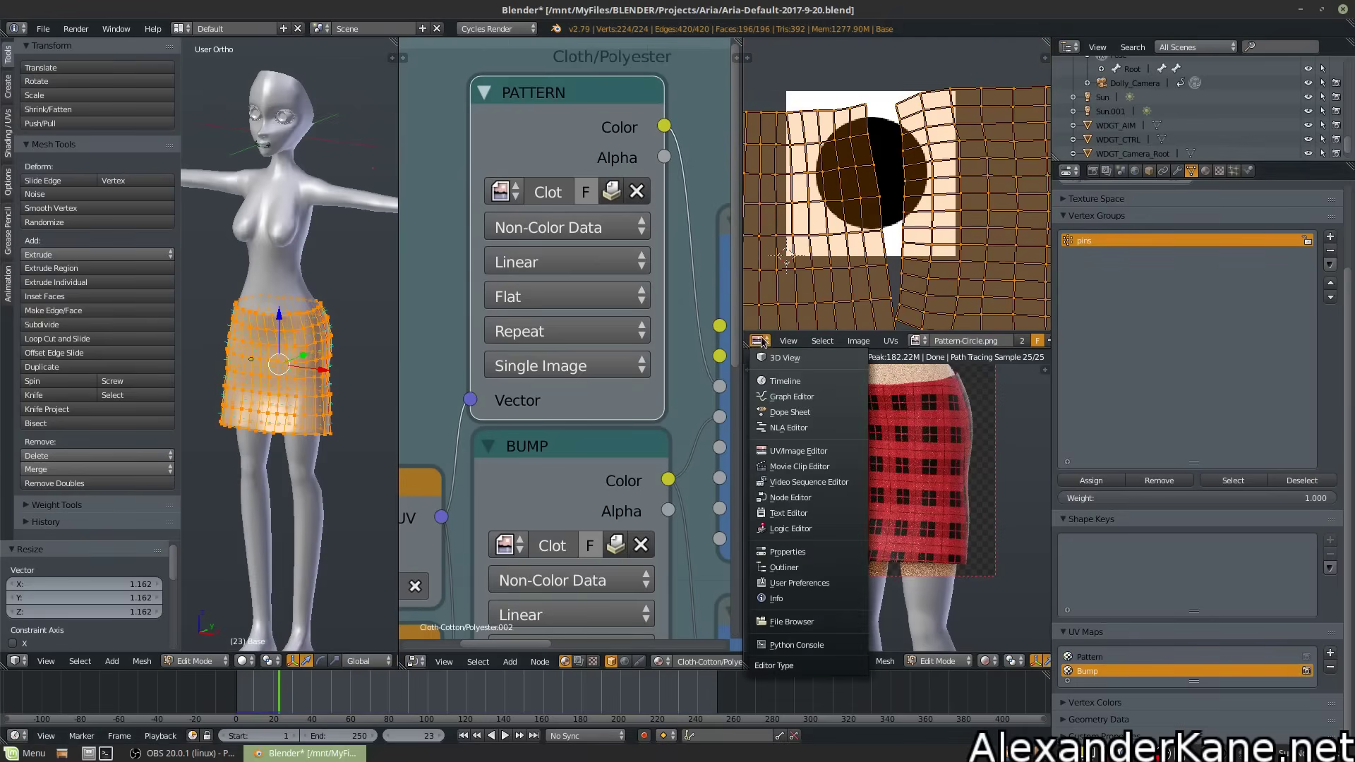
pyautogui.click(915, 341)
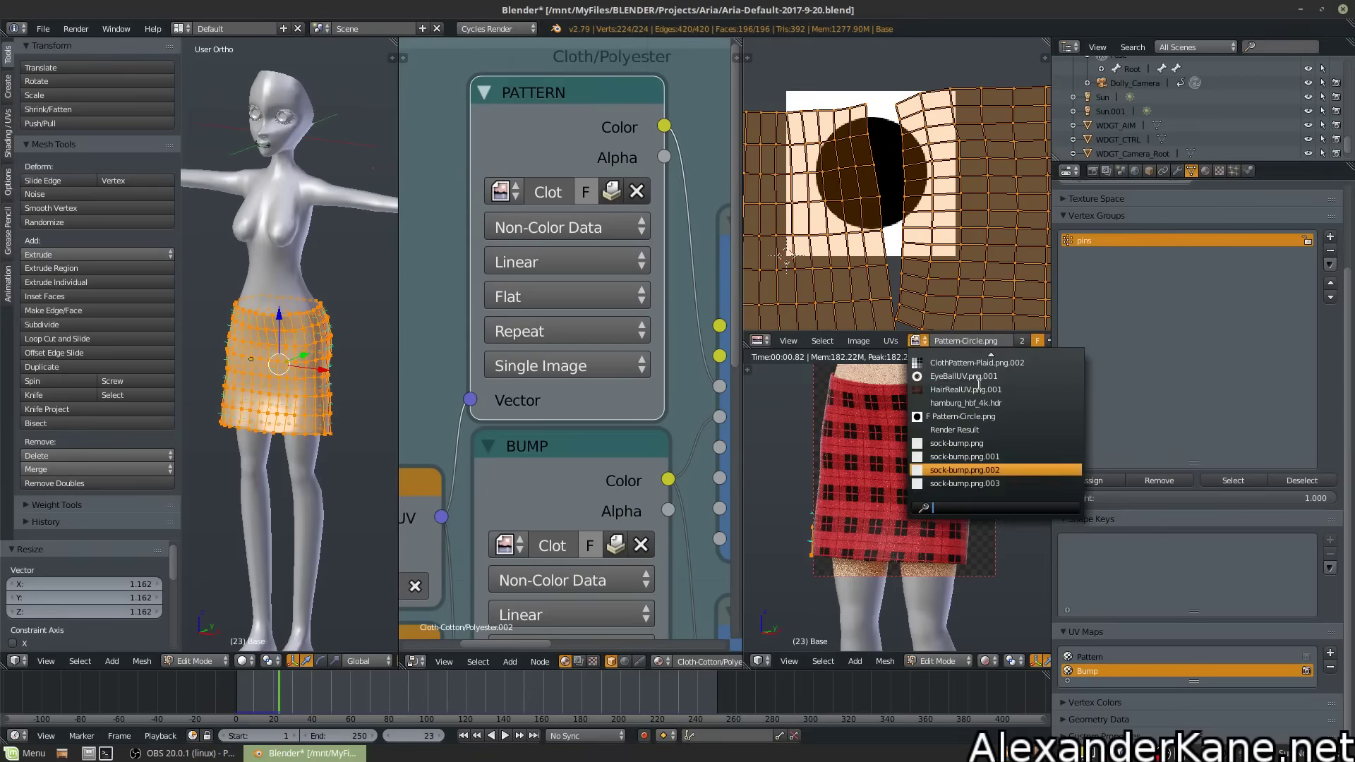
pyautogui.scroll(7, 978, 437)
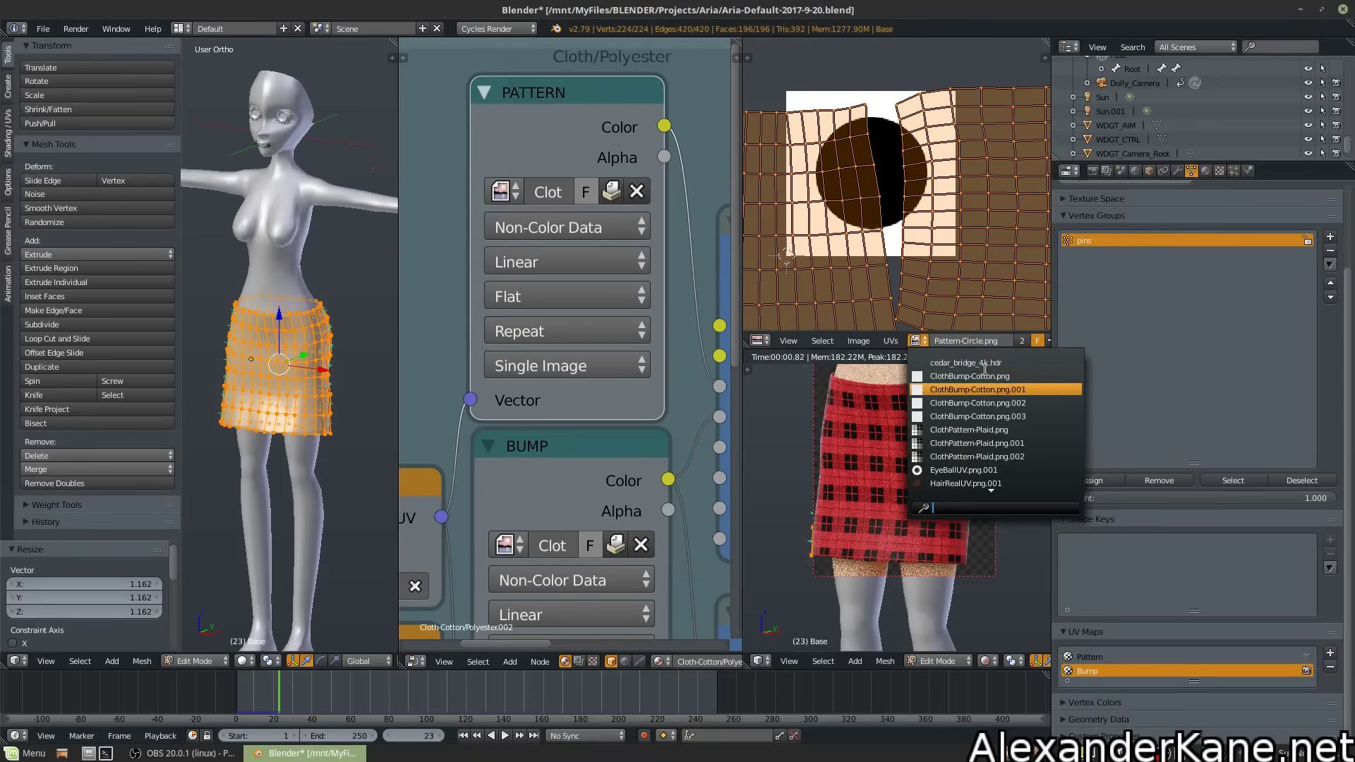
pyautogui.click(988, 377)
# Scale the skirt's entire Bump UV layout down by a factor of about 0.49
pyautogui.scroll(-4, 910, 191)
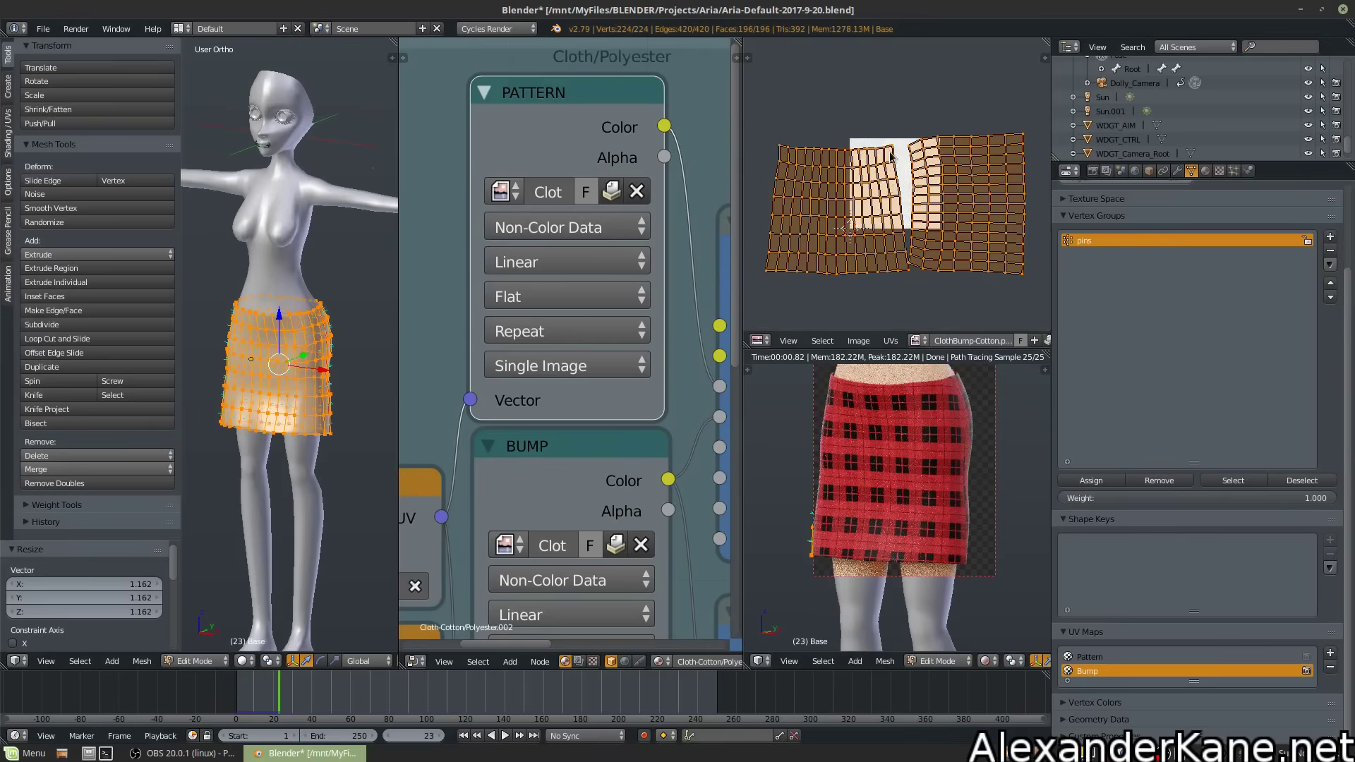
pyautogui.scroll(8, 923, 403)
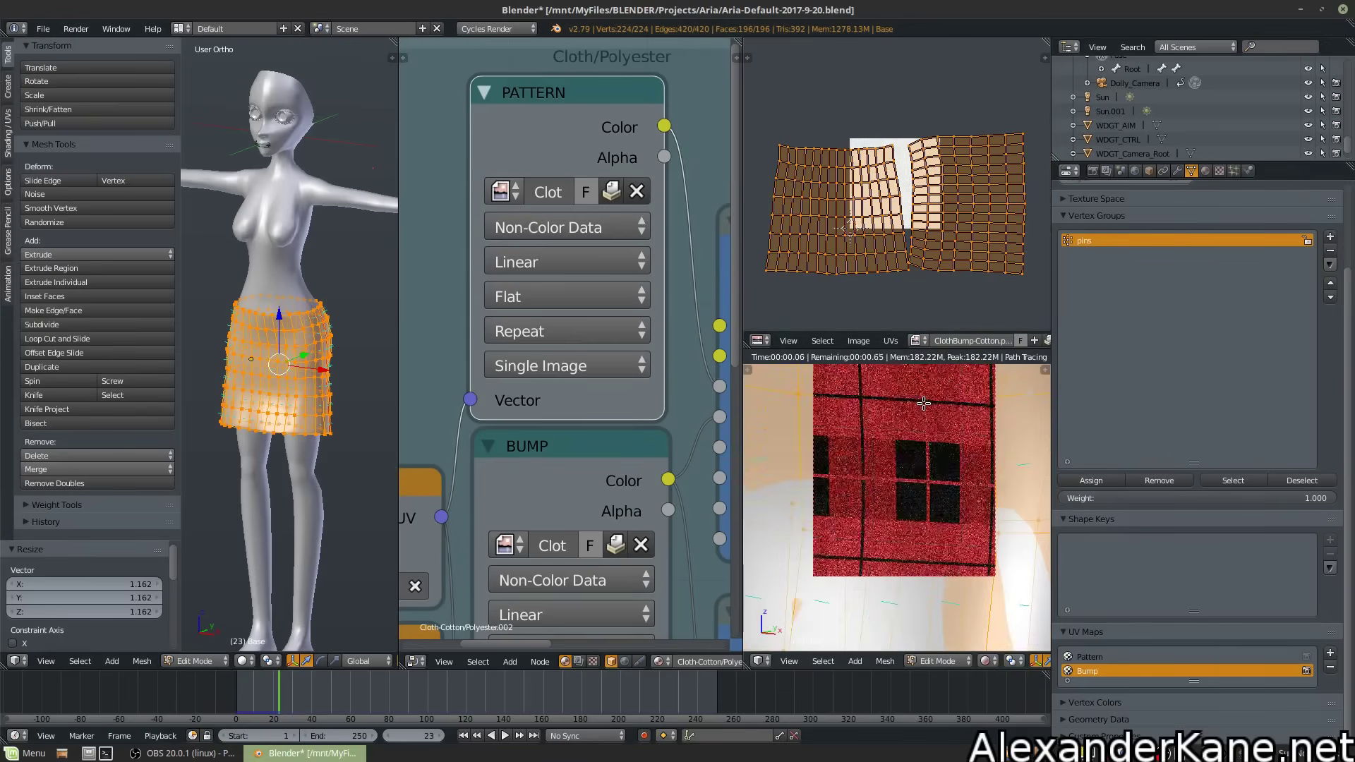
pyautogui.press('s')
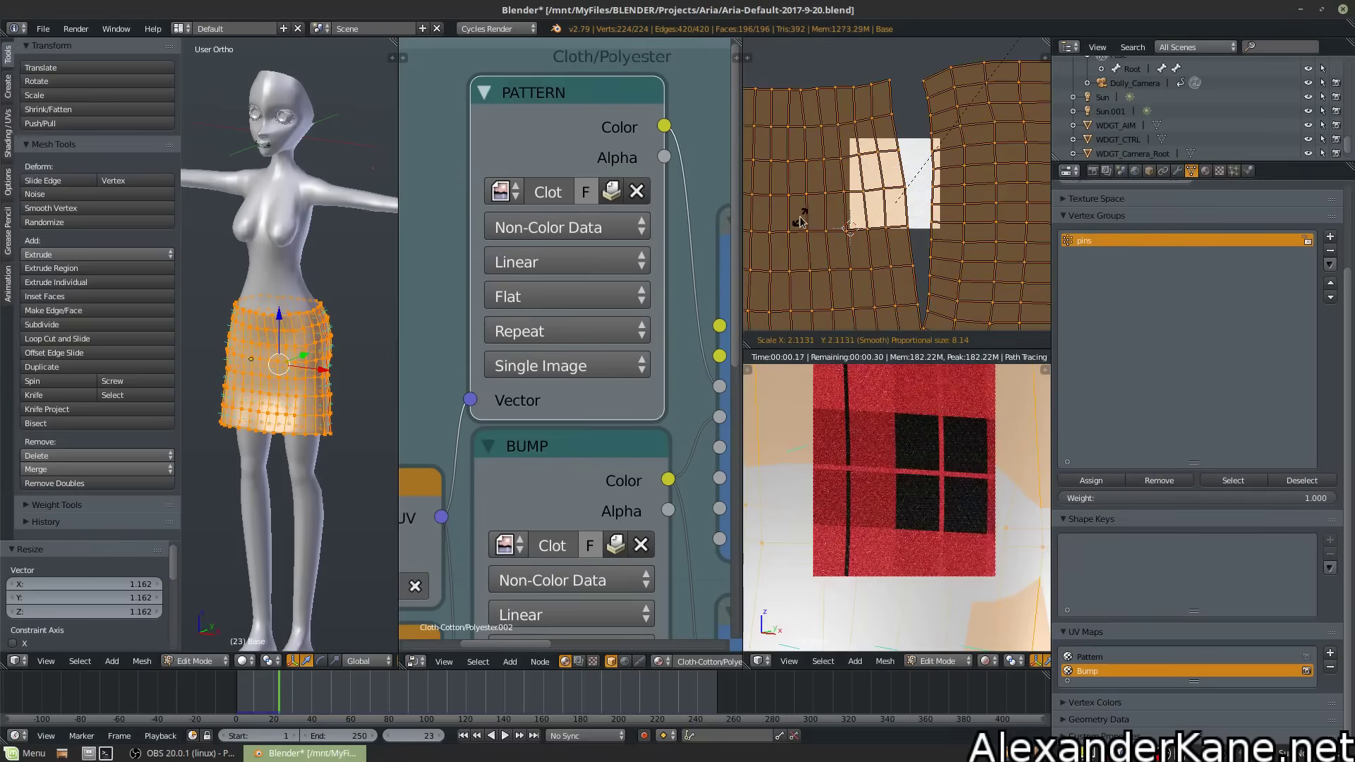
pyautogui.click(883, 129)
# Scale the skirt's Bump UV layout up by a factor of about 4.31 and enlarge it further for a finer fabric bump
pyautogui.scroll(4, 903, 162)
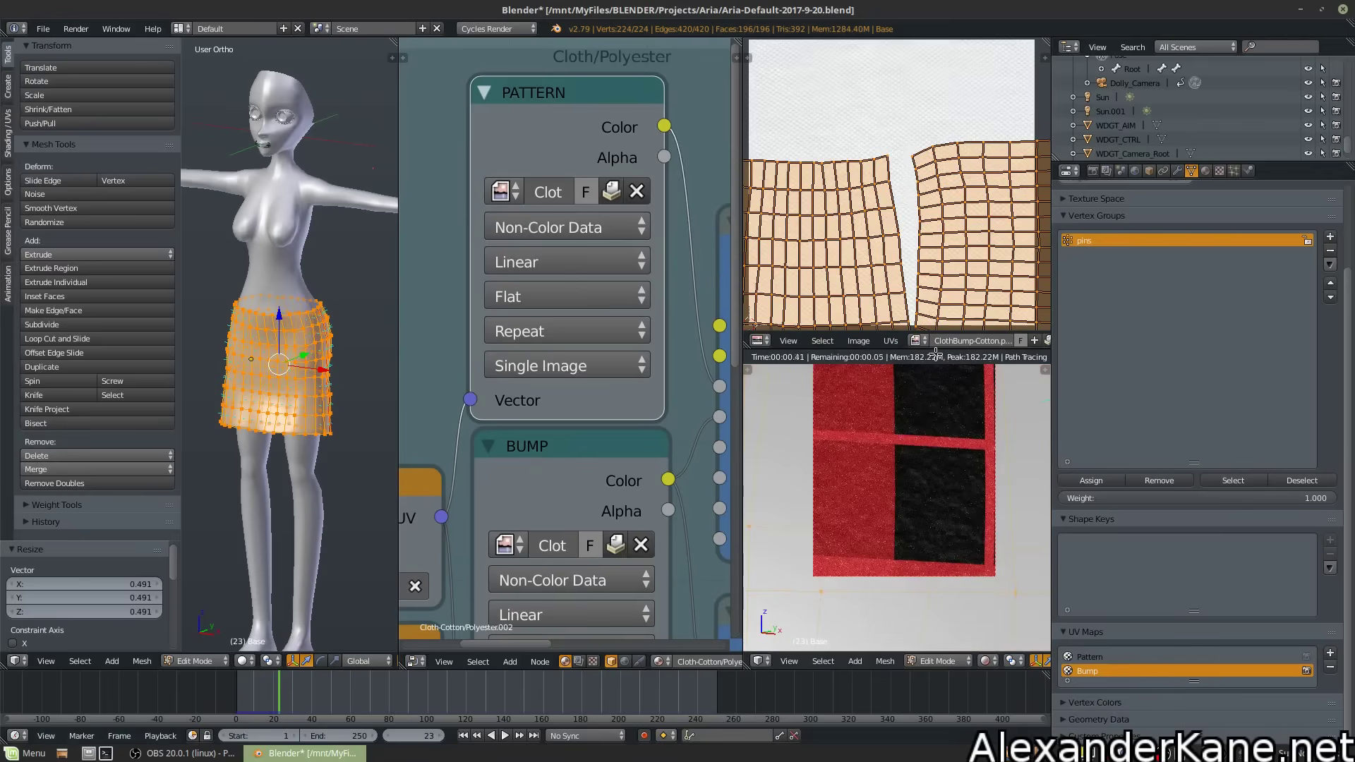
pyautogui.press('s')
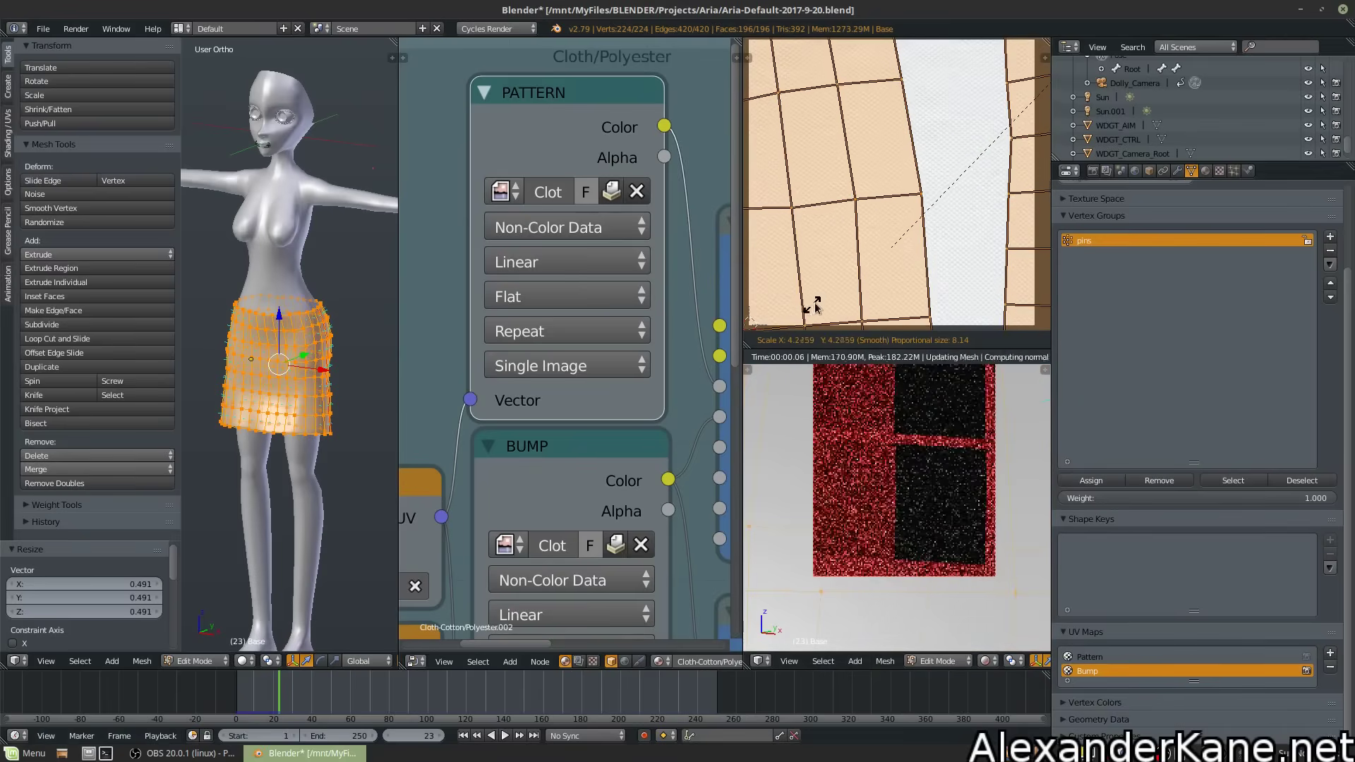
pyautogui.click(816, 304)
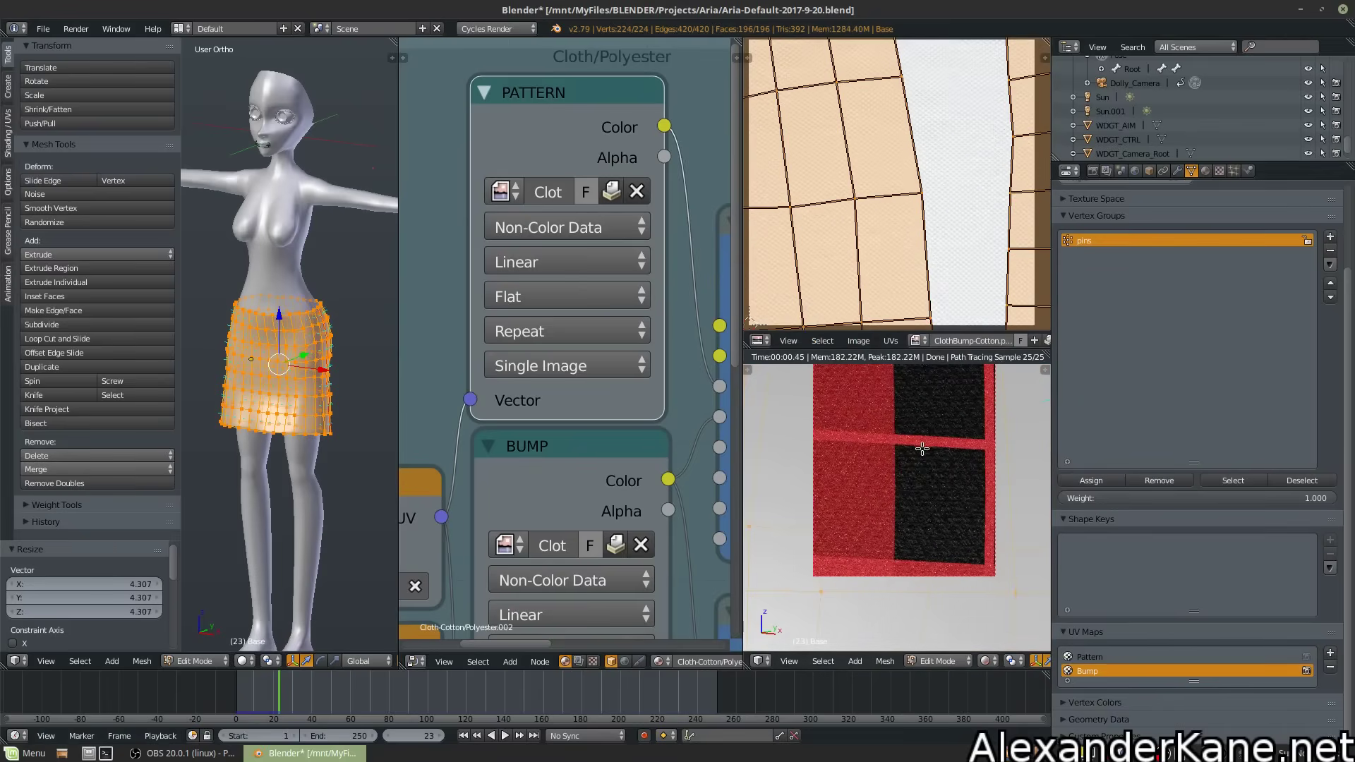
pyautogui.press('s')
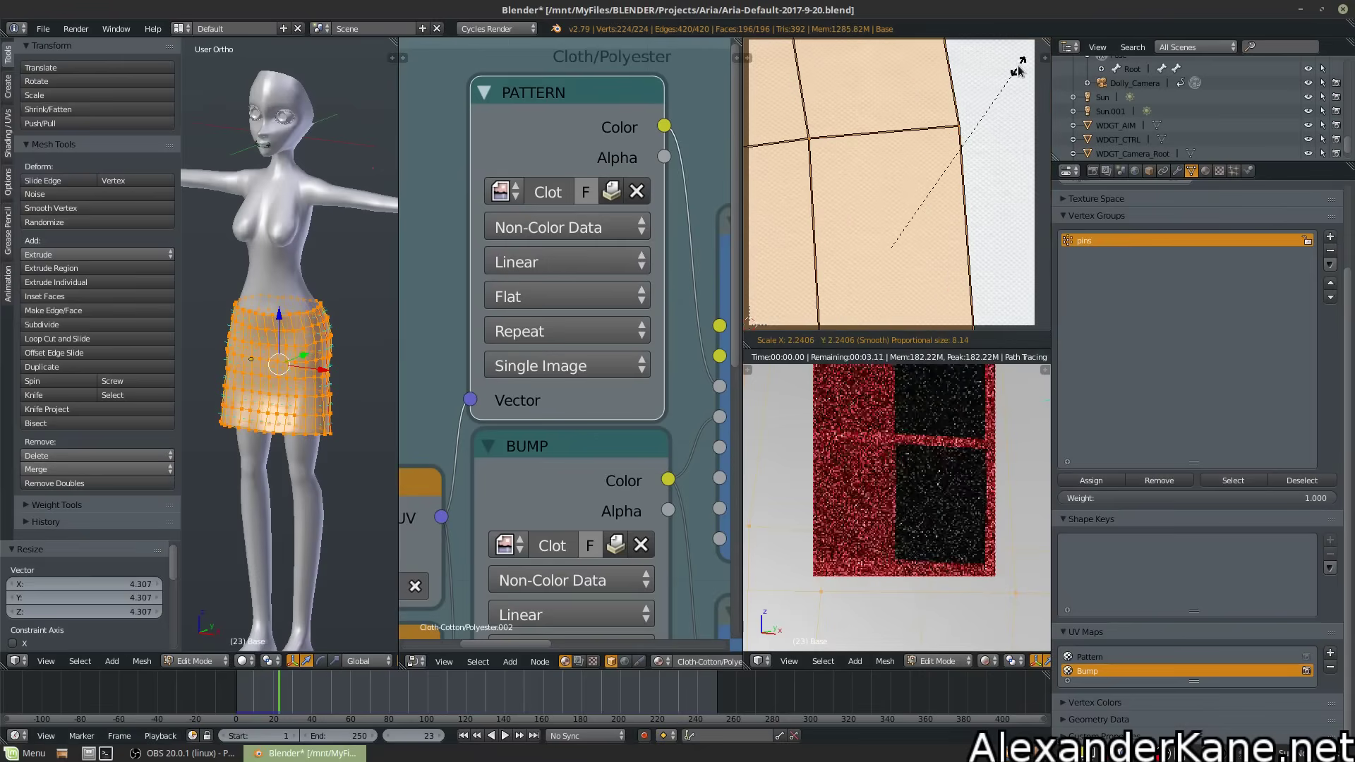
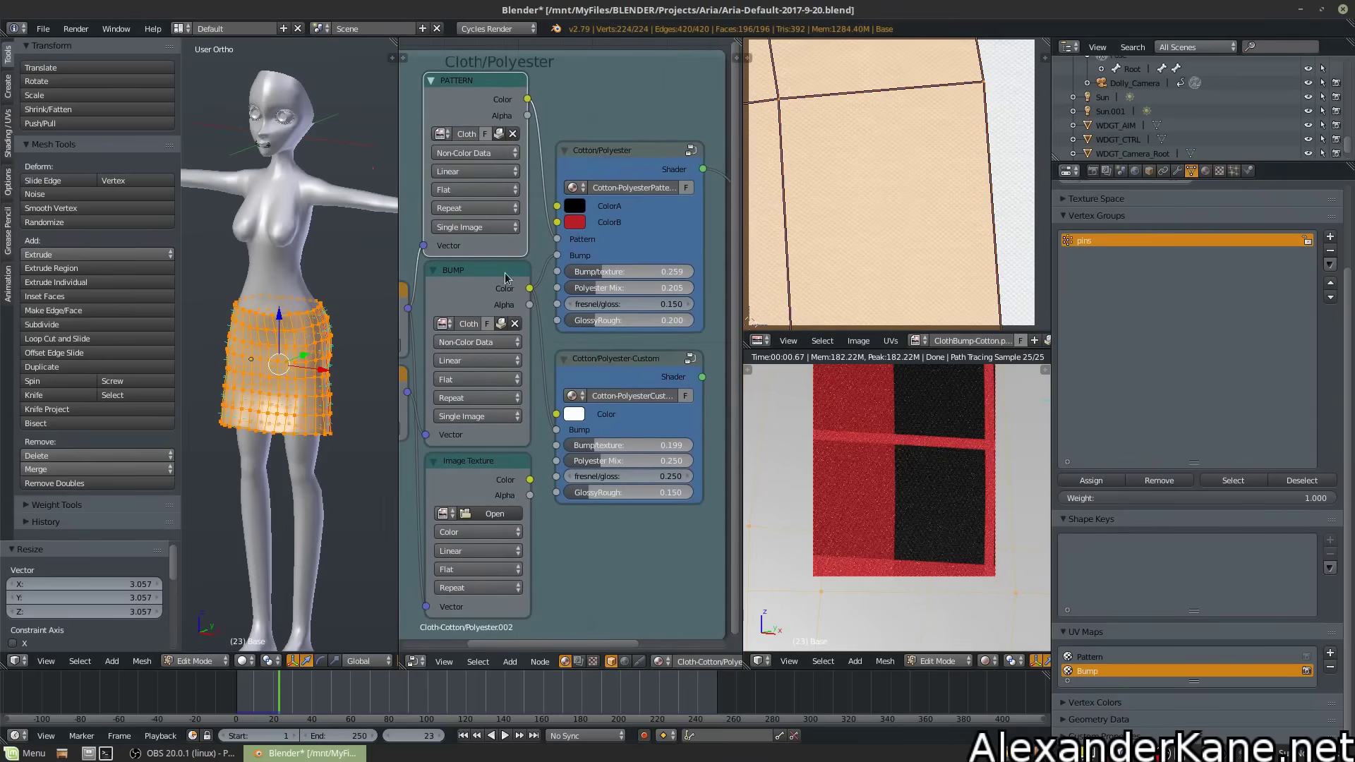
# Leave Edit Mode on the skirt so that the whole garment shows in the rendered view
pyautogui.moveTo(558, 343); pyautogui.dragTo(484, 363, button='middle')
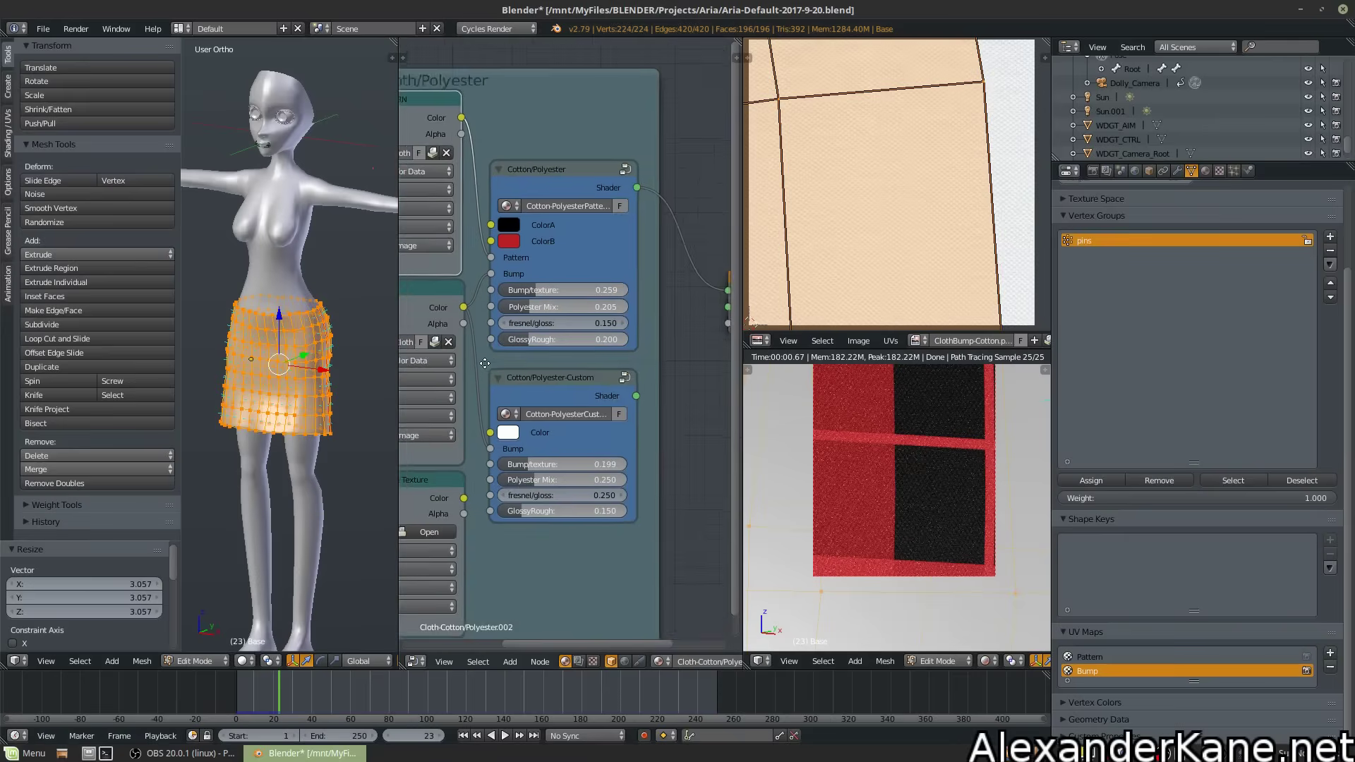
pyautogui.scroll(-3, 875, 444)
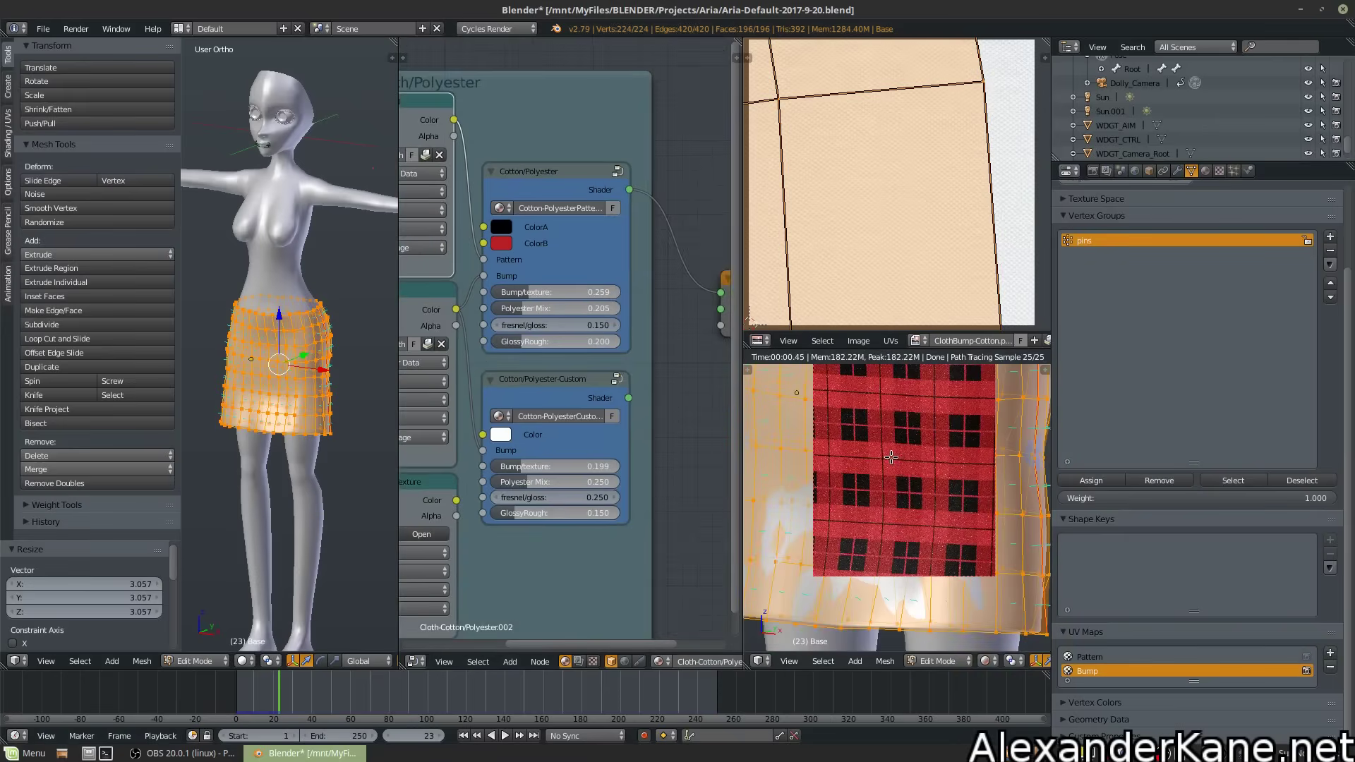
pyautogui.press('Tab')
pyautogui.keyDown('shift'); pyautogui.moveTo(888, 455); pyautogui.dragTo(898, 454, button='middle'); pyautogui.keyUp('shift')
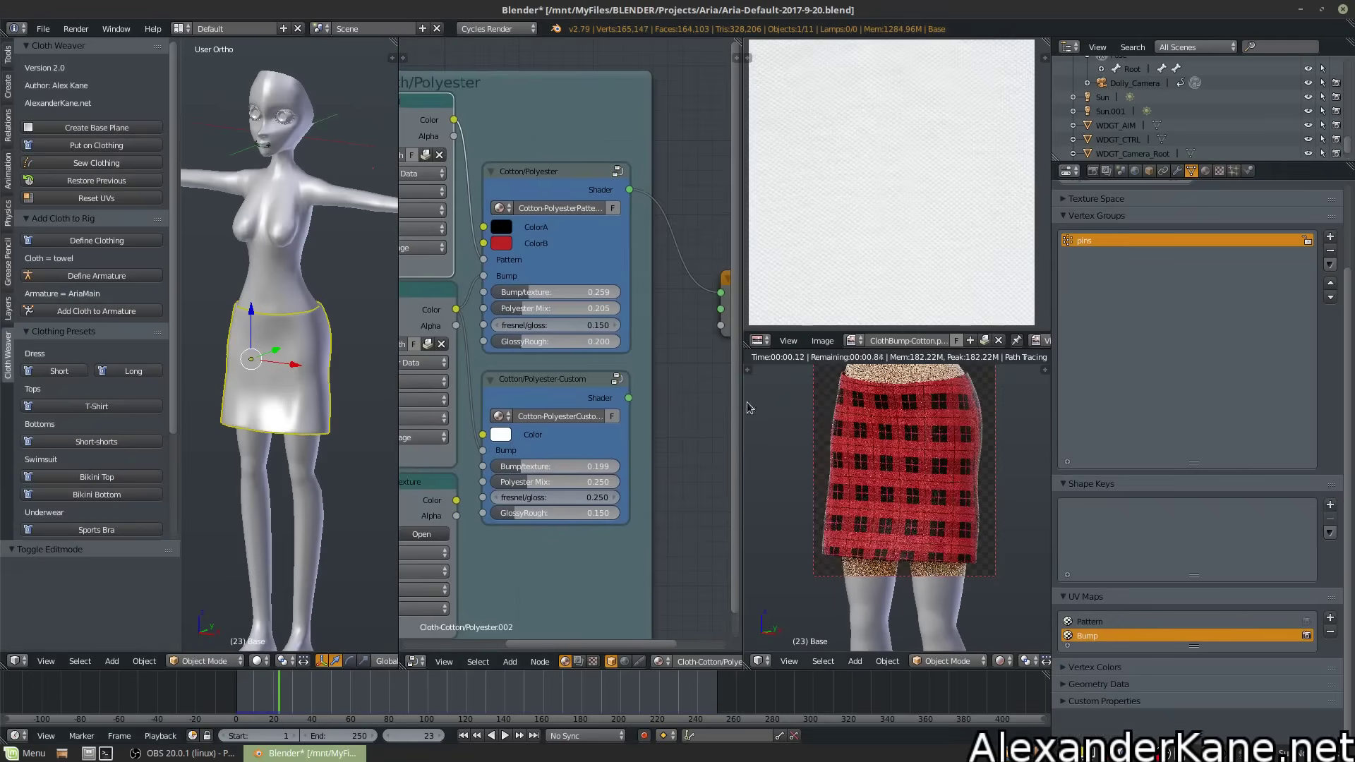
# Set the Cotton/Polyester node's ColorA to a medium blue and its ColorB to black
pyautogui.click(500, 232)
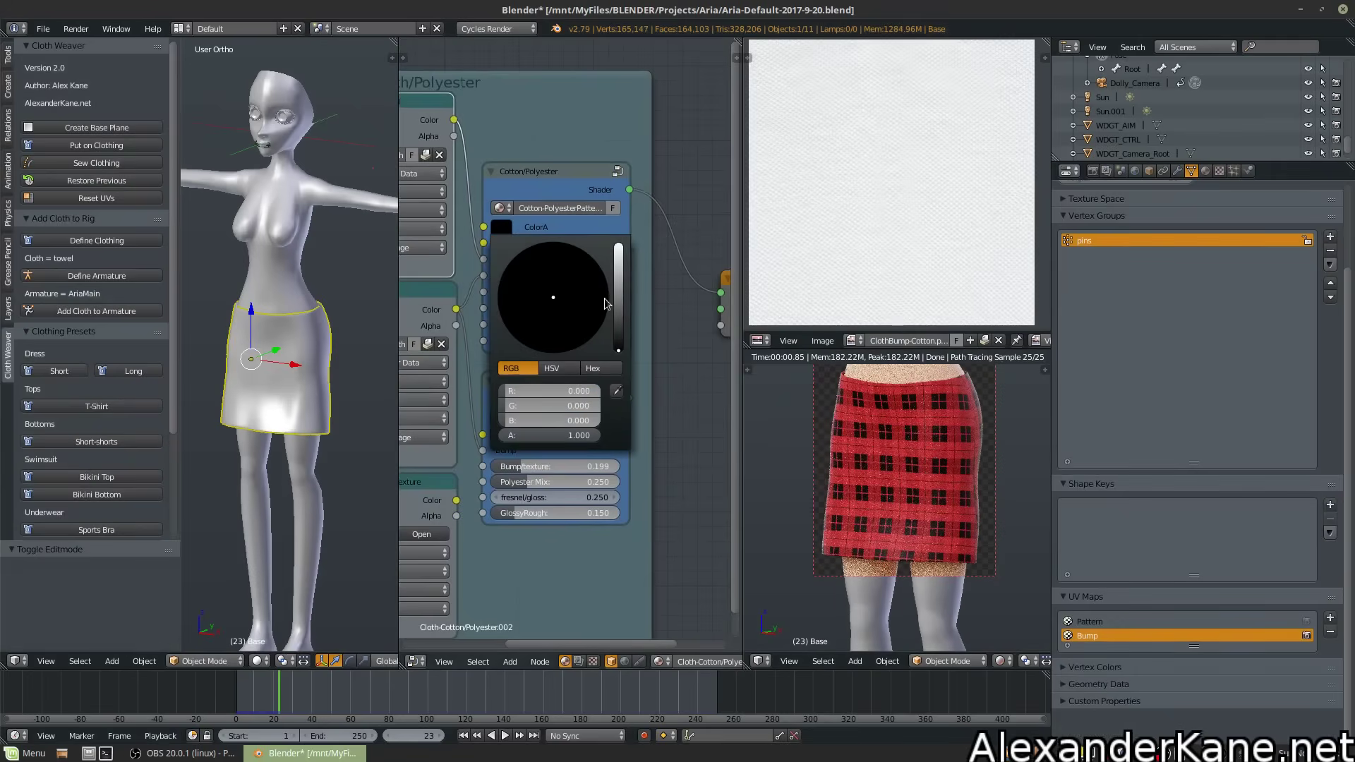
pyautogui.moveTo(616, 284); pyautogui.dragTo(618, 262)
pyautogui.moveTo(558, 300); pyautogui.dragTo(576, 276)
pyautogui.moveTo(521, 151); pyautogui.dragTo(596, 152, button='middle')
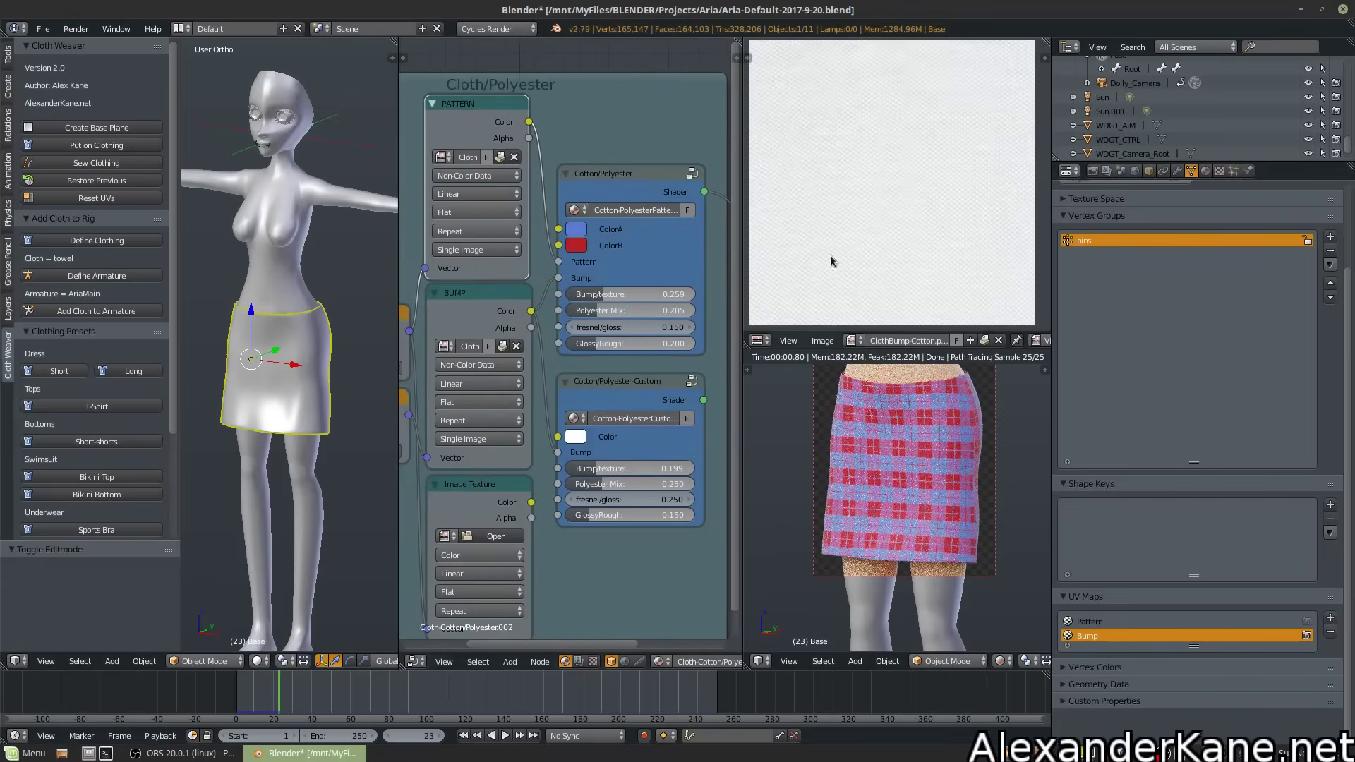
pyautogui.click(576, 246)
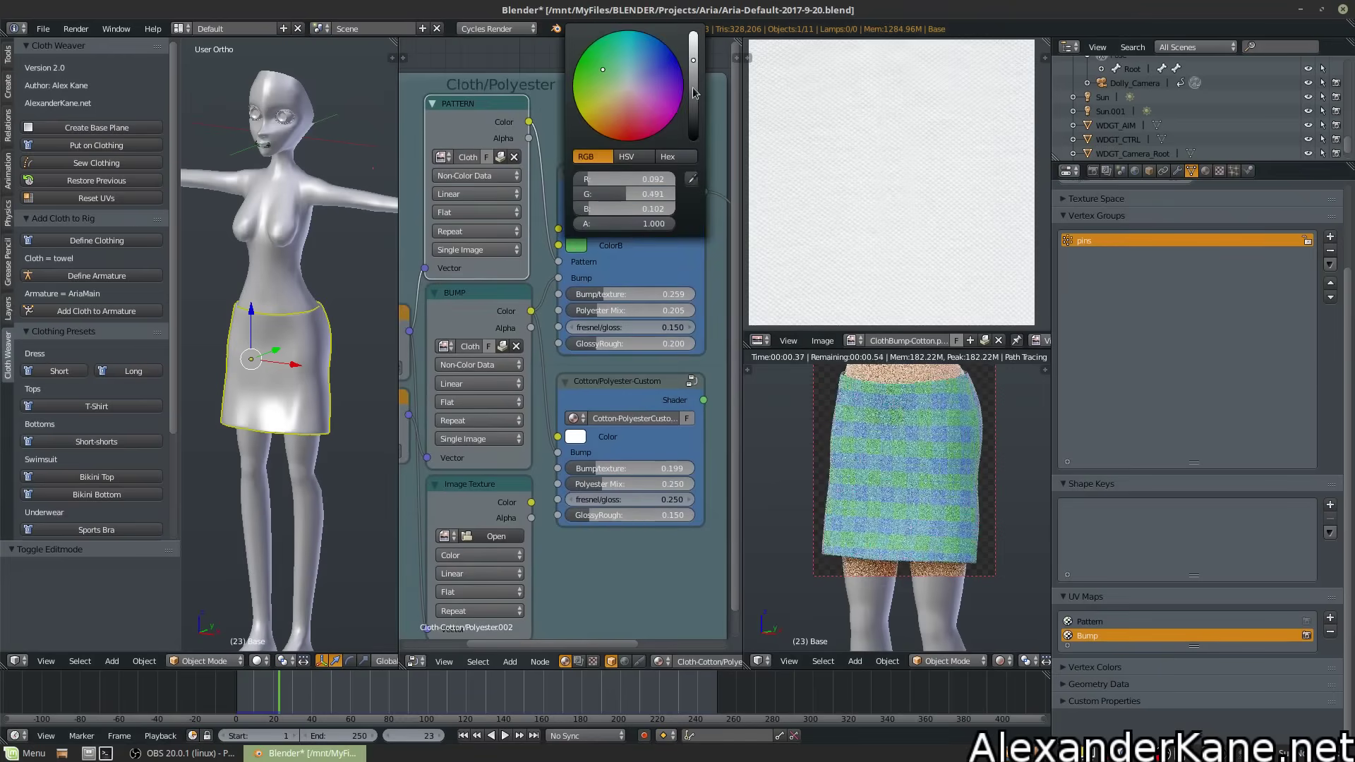
pyautogui.moveTo(695, 93); pyautogui.dragTo(693, 138)
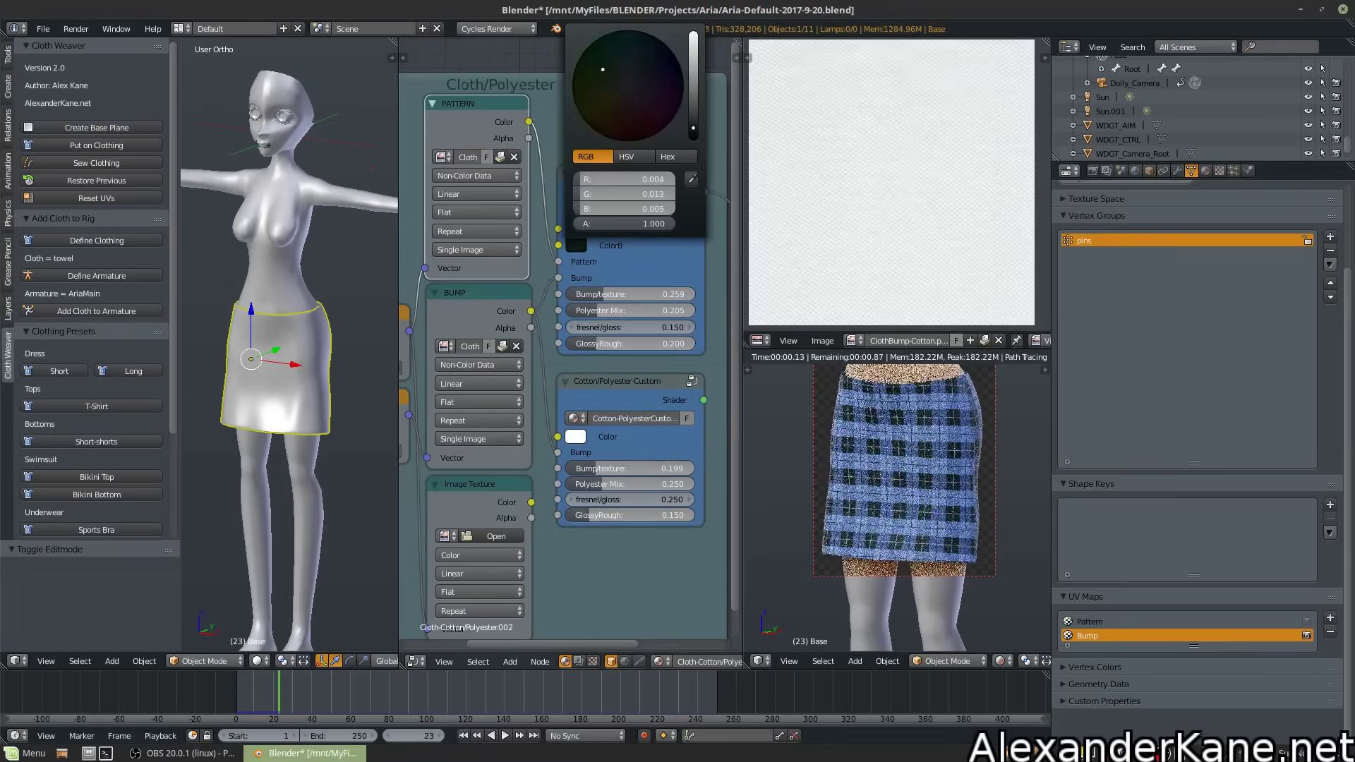
# Inspect the recolored skirt and enlarge the rendered viewport by shrinking the image editor above it
pyautogui.moveTo(910, 512); pyautogui.dragTo(763, 483, button='middle')
pyautogui.scroll(3, 954, 515)
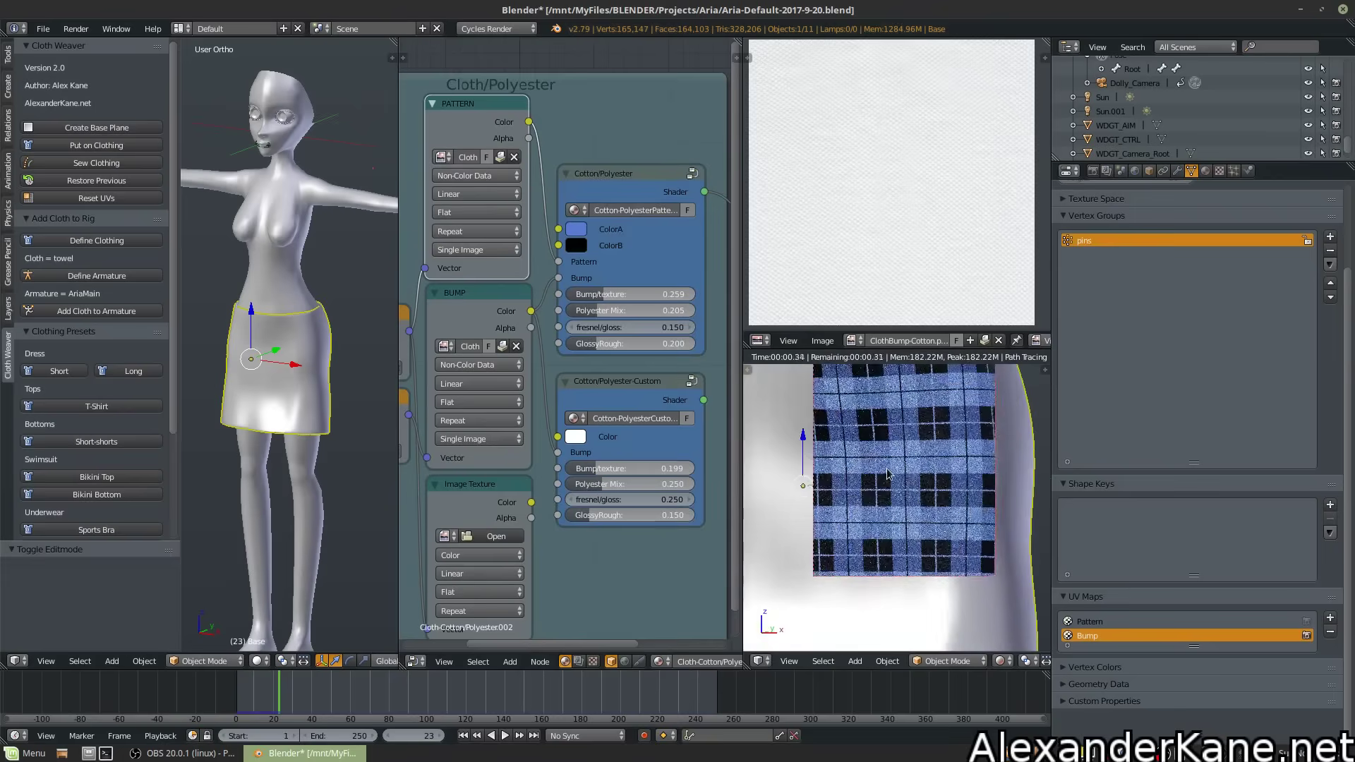
pyautogui.scroll(-4, 926, 487)
pyautogui.keyDown('shift'); pyautogui.moveTo(926, 488); pyautogui.dragTo(979, 469, button='middle'); pyautogui.keyUp('shift')
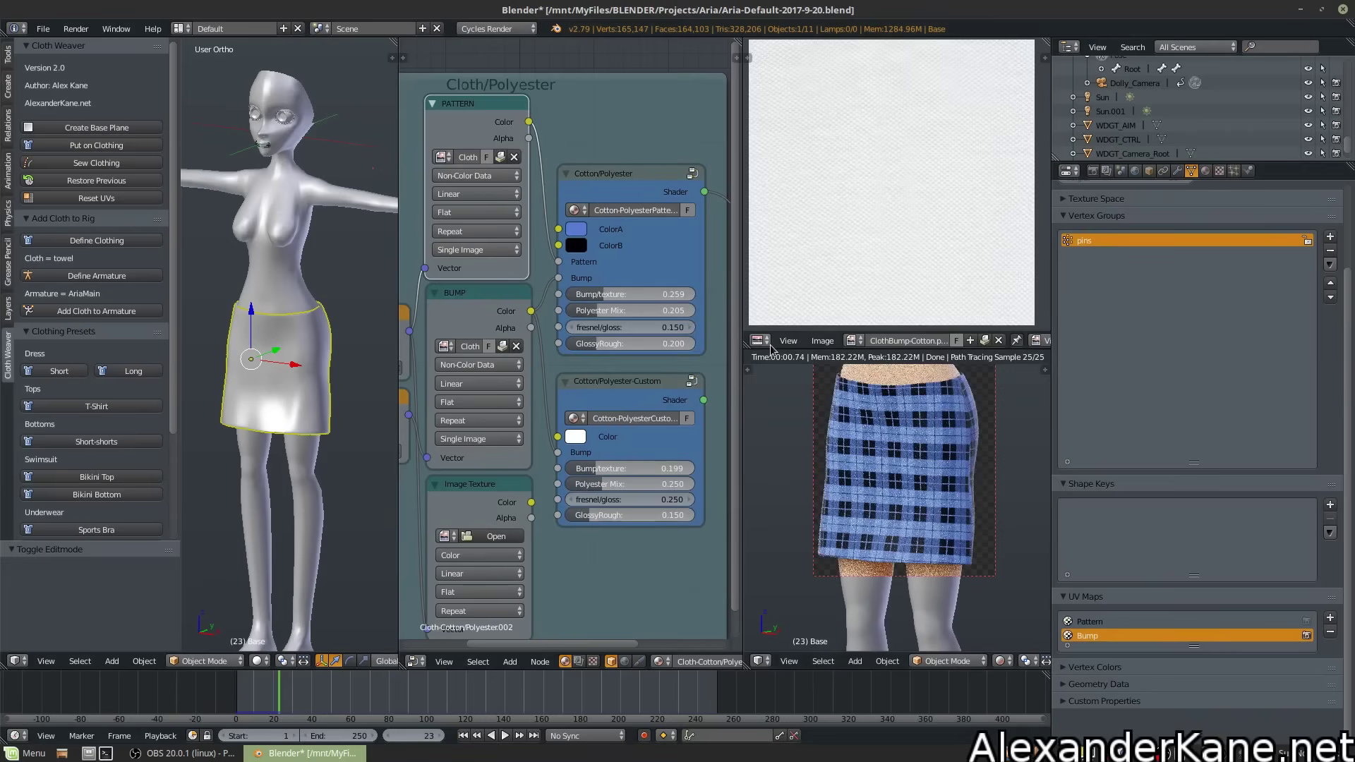
pyautogui.moveTo(781, 339); pyautogui.dragTo(783, 142)
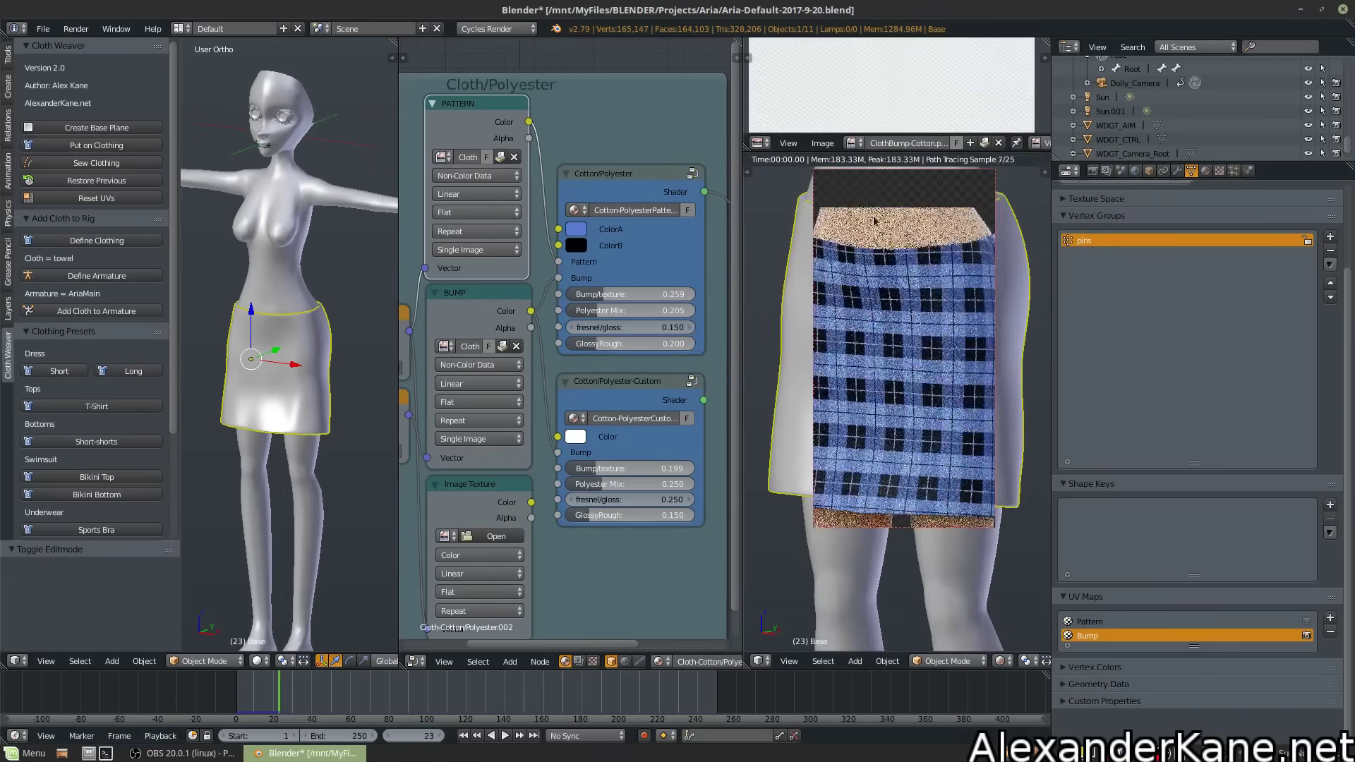
pyautogui.moveTo(933, 344); pyautogui.dragTo(923, 330, button='middle')
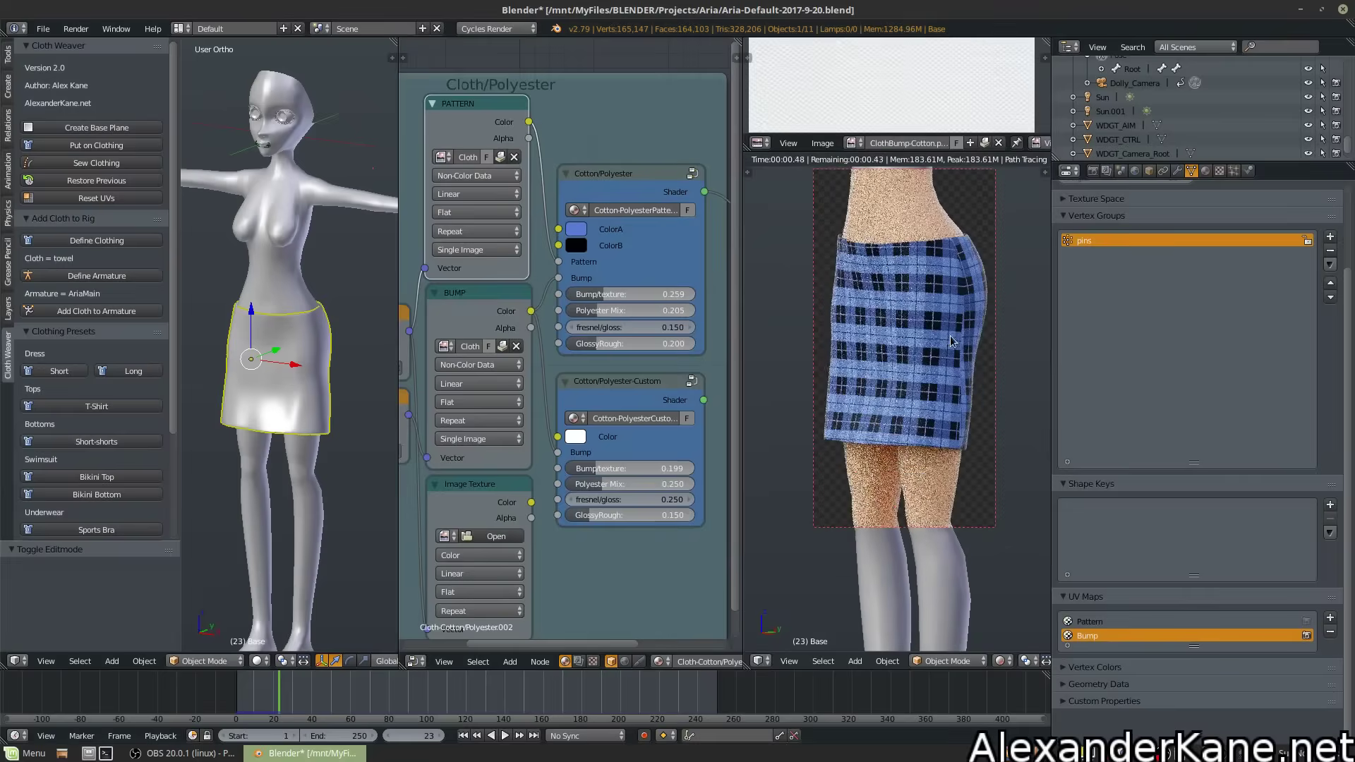
# Try the Cotton/Polyester node's Bump/texture at 0.349 and 1.000 and compare the fabric relief up close
pyautogui.scroll(2, 578, 357)
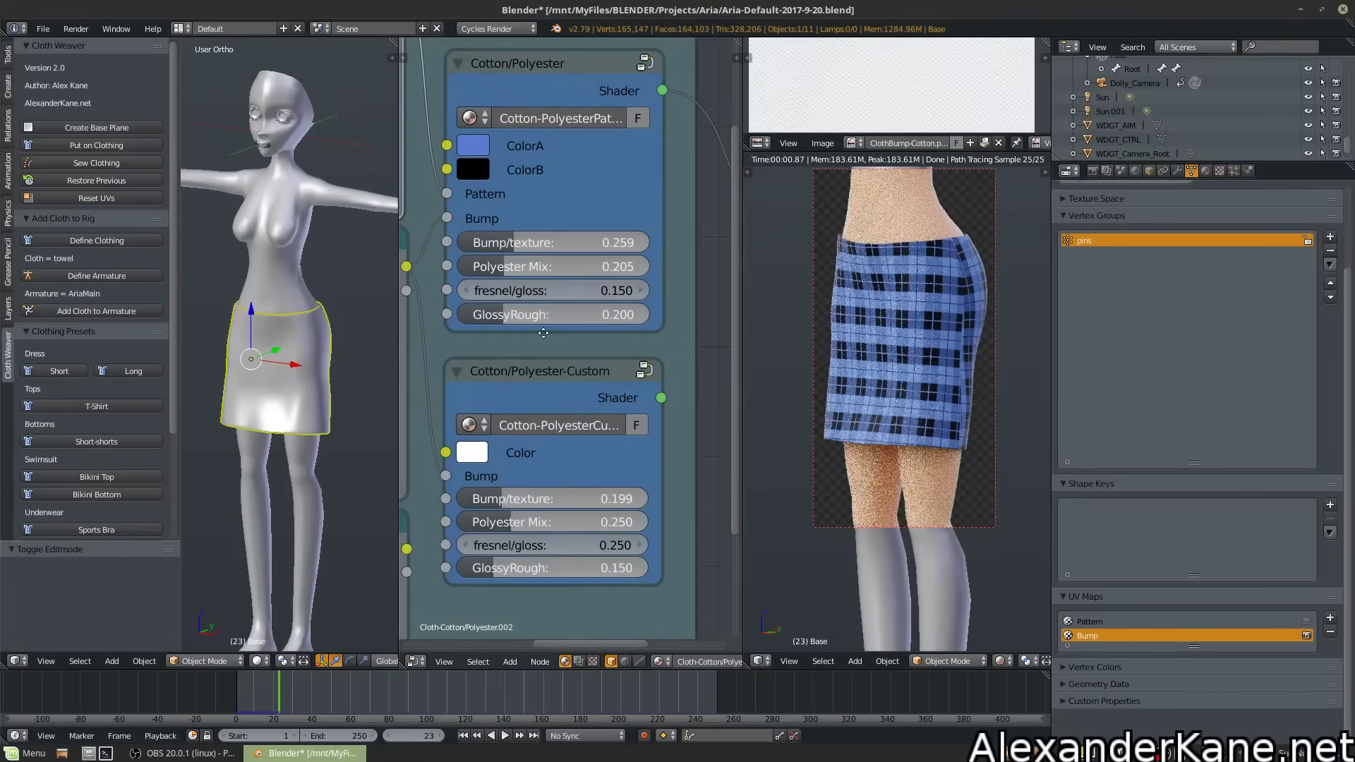
pyautogui.scroll(2, 548, 338)
pyautogui.moveTo(546, 391); pyautogui.dragTo(547, 393, button='middle')
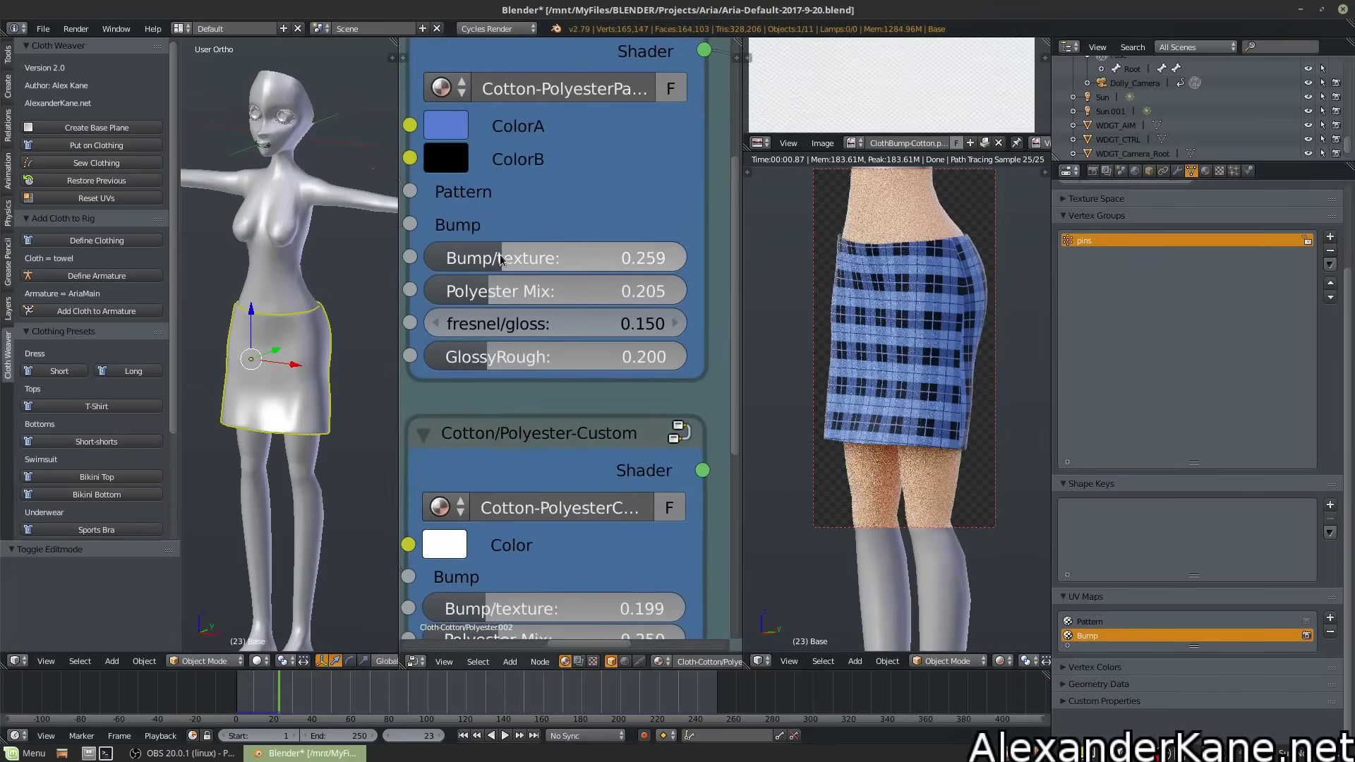
pyautogui.moveTo(497, 258)
pyautogui.mouseDown()
pyautogui.moveTo(466, 258)
pyautogui.moveTo(664, 258)
pyautogui.moveTo(520, 258)
pyautogui.mouseUp()
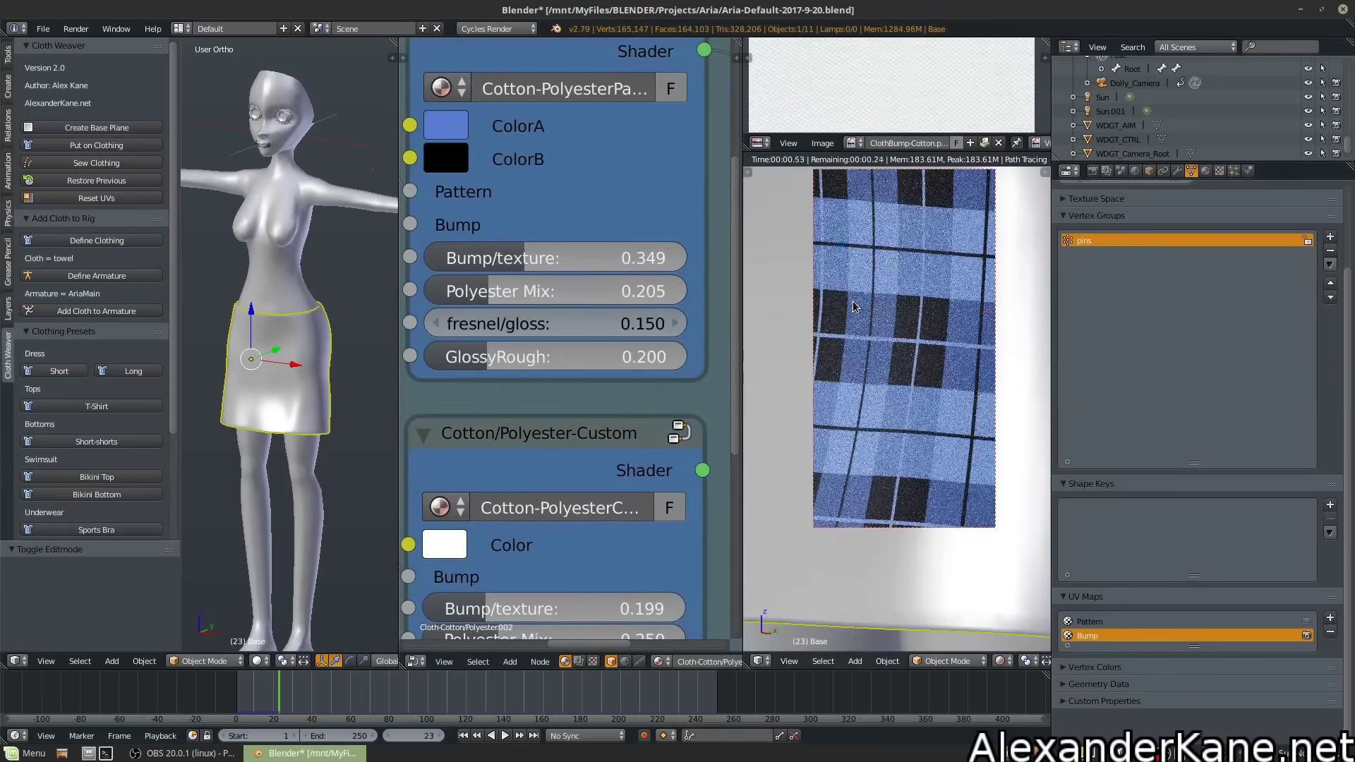
pyautogui.scroll(3, 856, 309)
pyautogui.moveTo(855, 308); pyautogui.dragTo(848, 309, button='middle')
pyautogui.moveTo(519, 259); pyautogui.dragTo(686, 258)
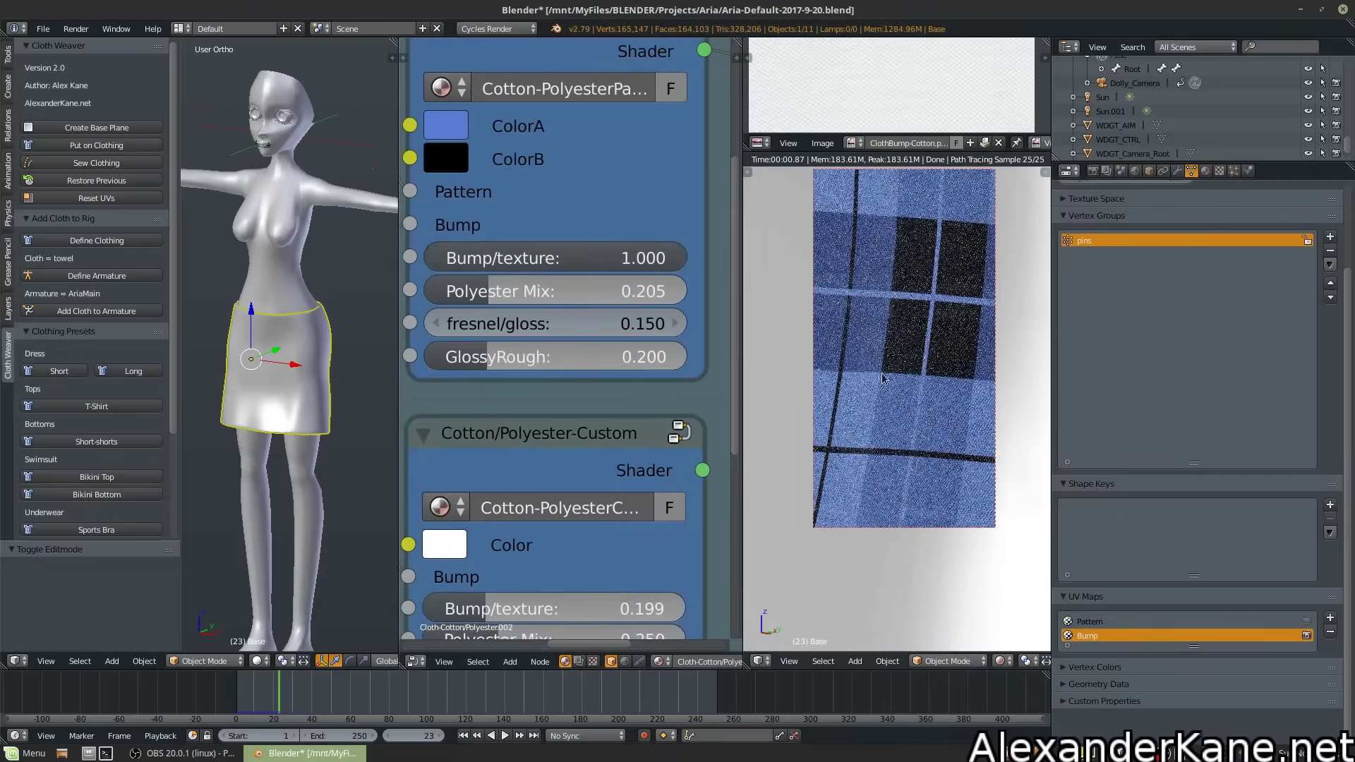
pyautogui.scroll(1, 882, 379)
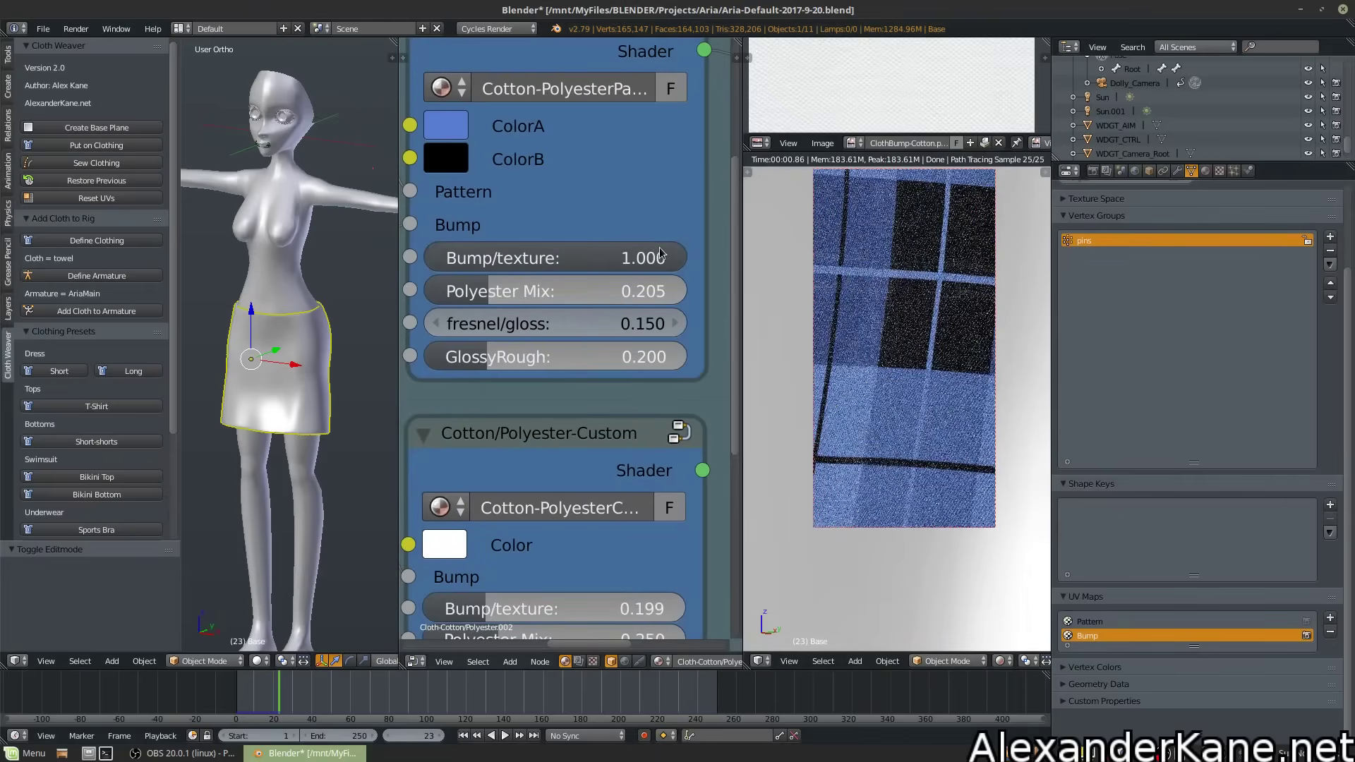
# Lower Bump/texture to 0.307 and display the skirt's material properties
pyautogui.moveTo(661, 252); pyautogui.dragTo(485, 254)
pyautogui.scroll(-5, 923, 353)
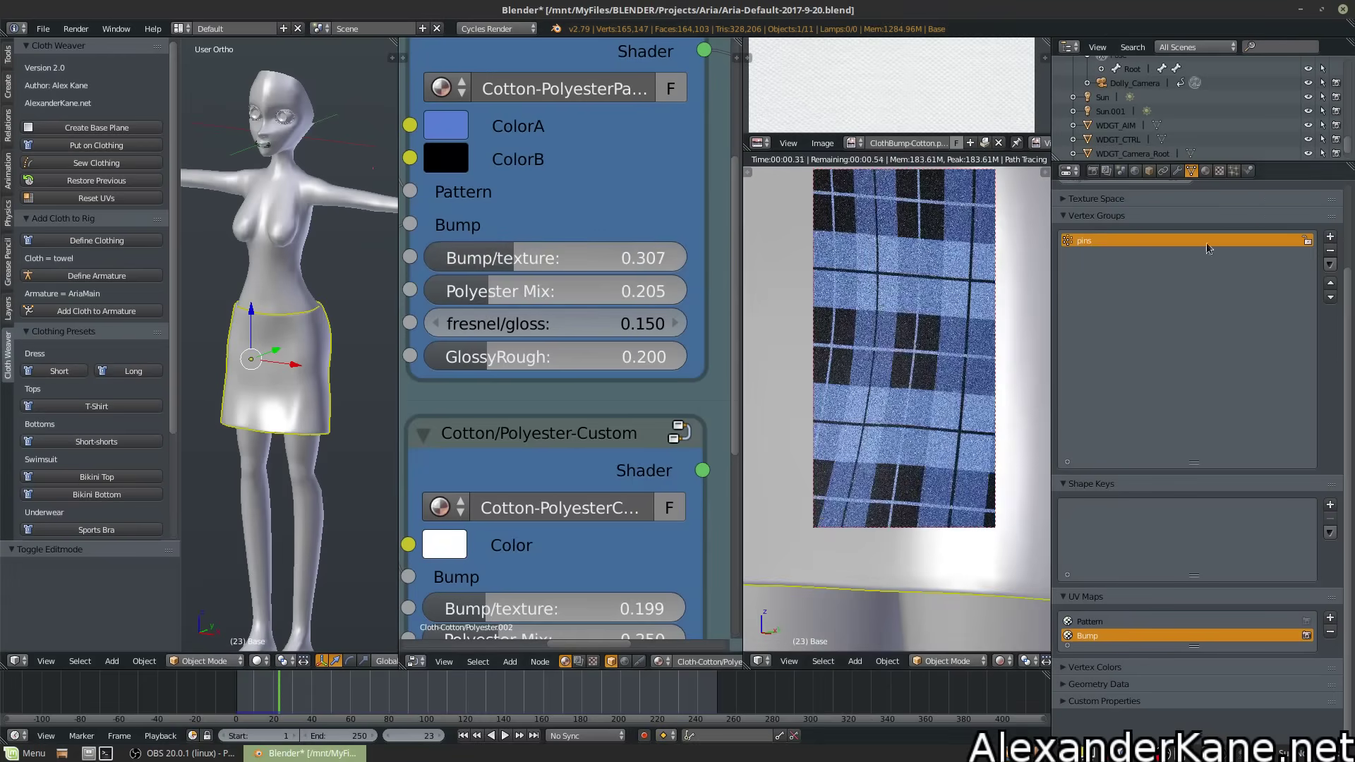
pyautogui.click(1205, 171)
pyautogui.scroll(-3, 918, 348)
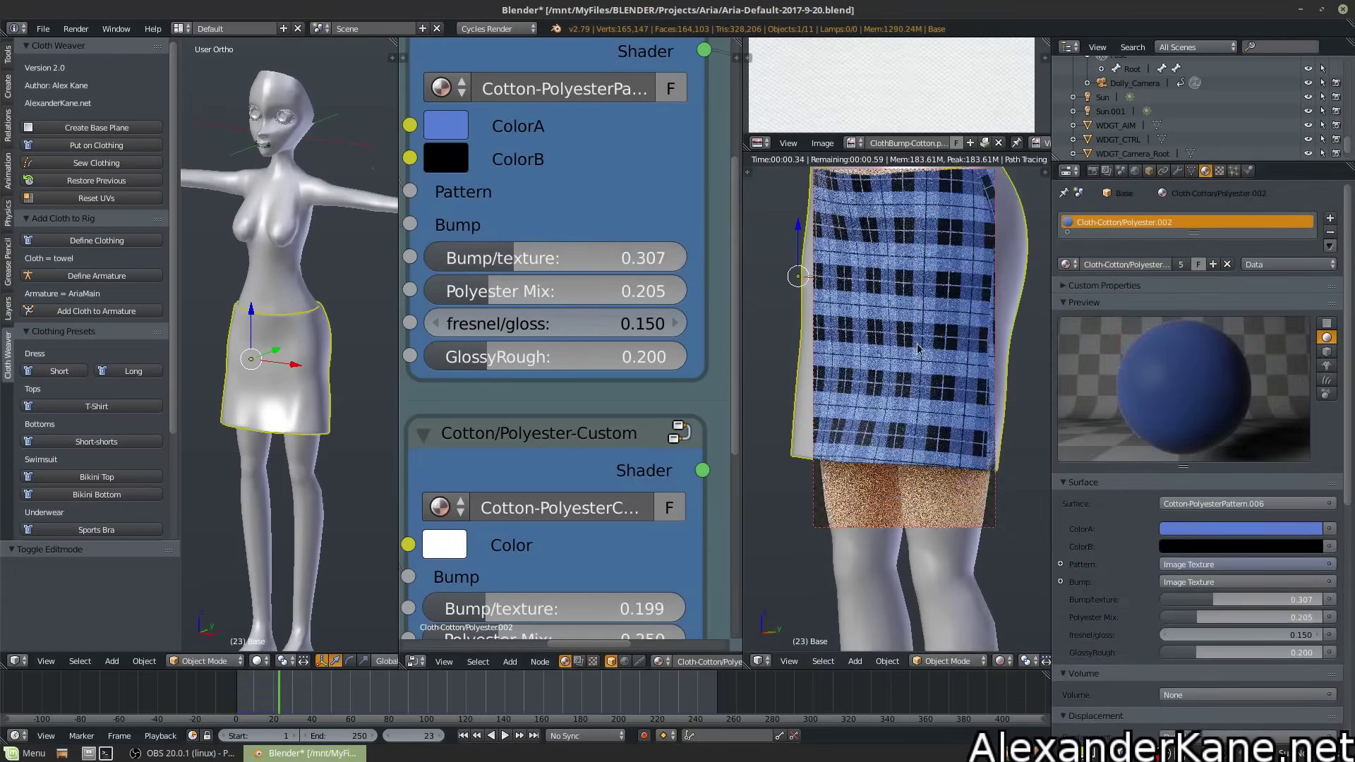
pyautogui.scroll(-2, 917, 348)
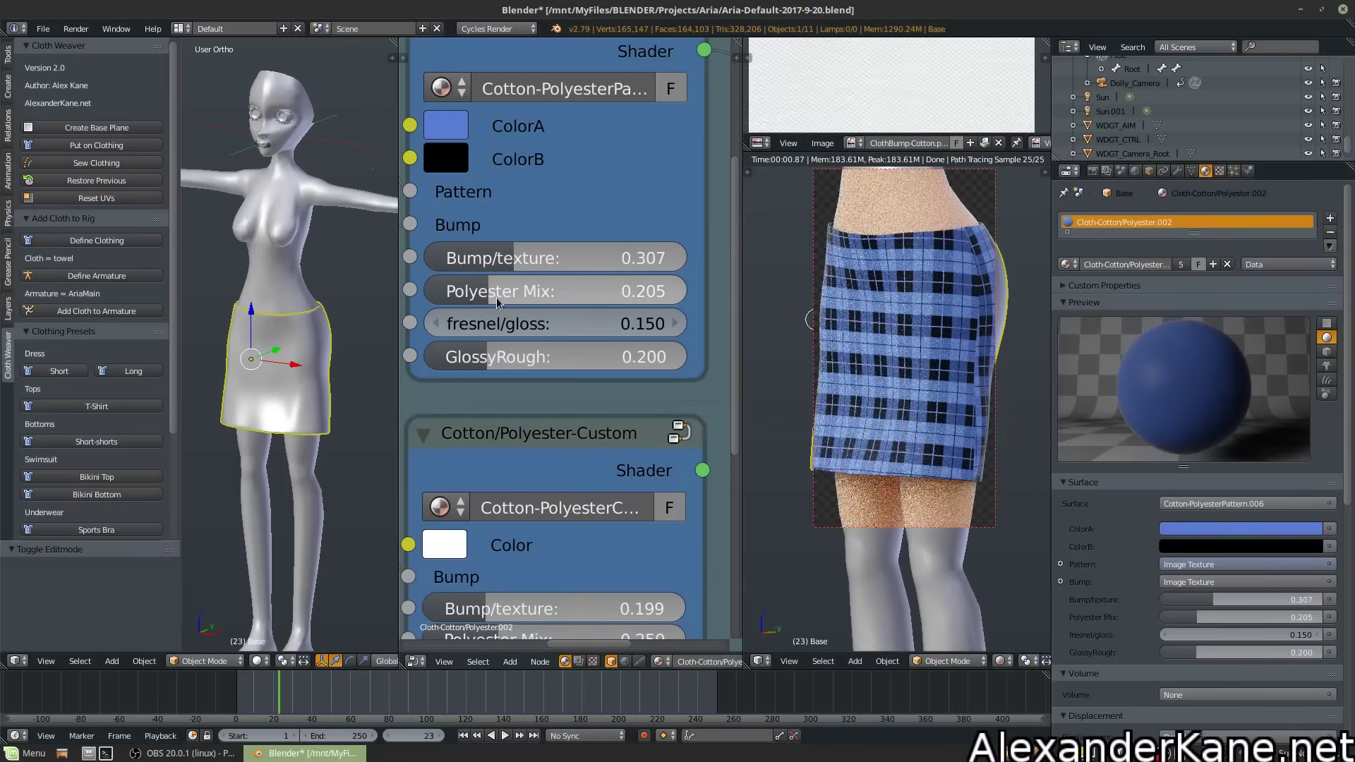
# Try Polyester Mix at 0.000 and at 1.000, comparing the skirt's sheen from several angles
pyautogui.moveTo(500, 302); pyautogui.dragTo(460, 302)
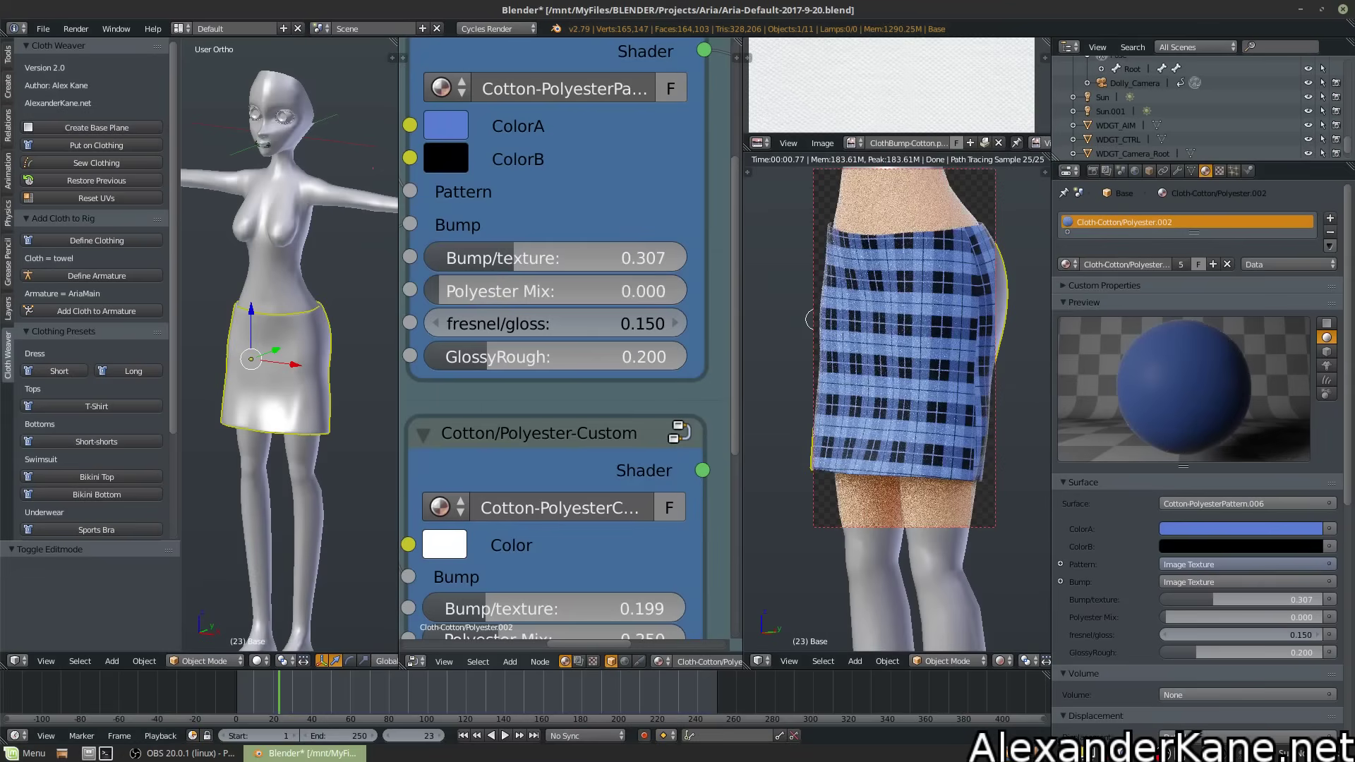
pyautogui.moveTo(437, 291); pyautogui.dragTo(682, 291)
pyautogui.moveTo(958, 360)
pyautogui.mouseDown(button='middle')
pyautogui.moveTo(910, 362)
pyautogui.moveTo(1037, 365)
pyautogui.moveTo(964, 368)
pyautogui.mouseUp(button='middle')
pyautogui.press('KP_4')
pyautogui.press('KP_4')
pyautogui.press('KP_4')
pyautogui.press('KP_4')
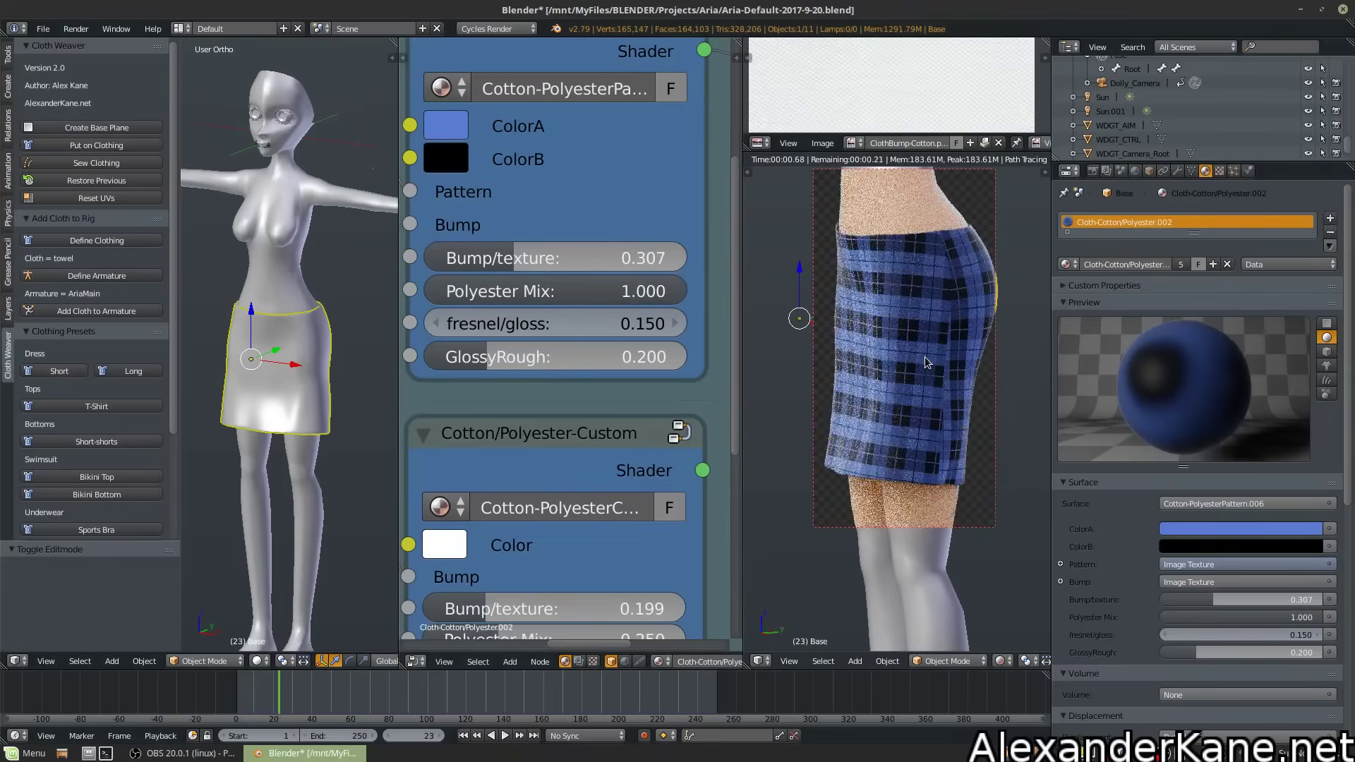
pyautogui.press('KP_4')
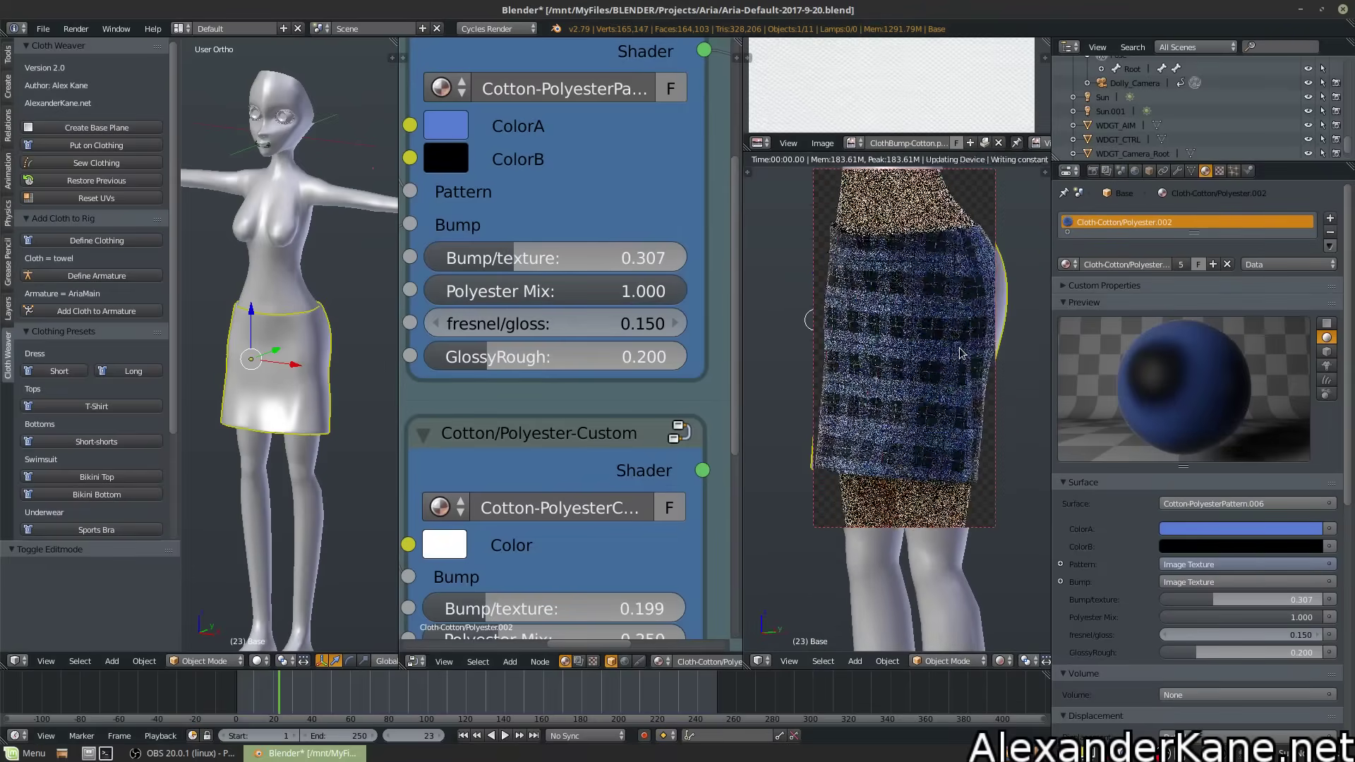
pyautogui.press('KP_4')
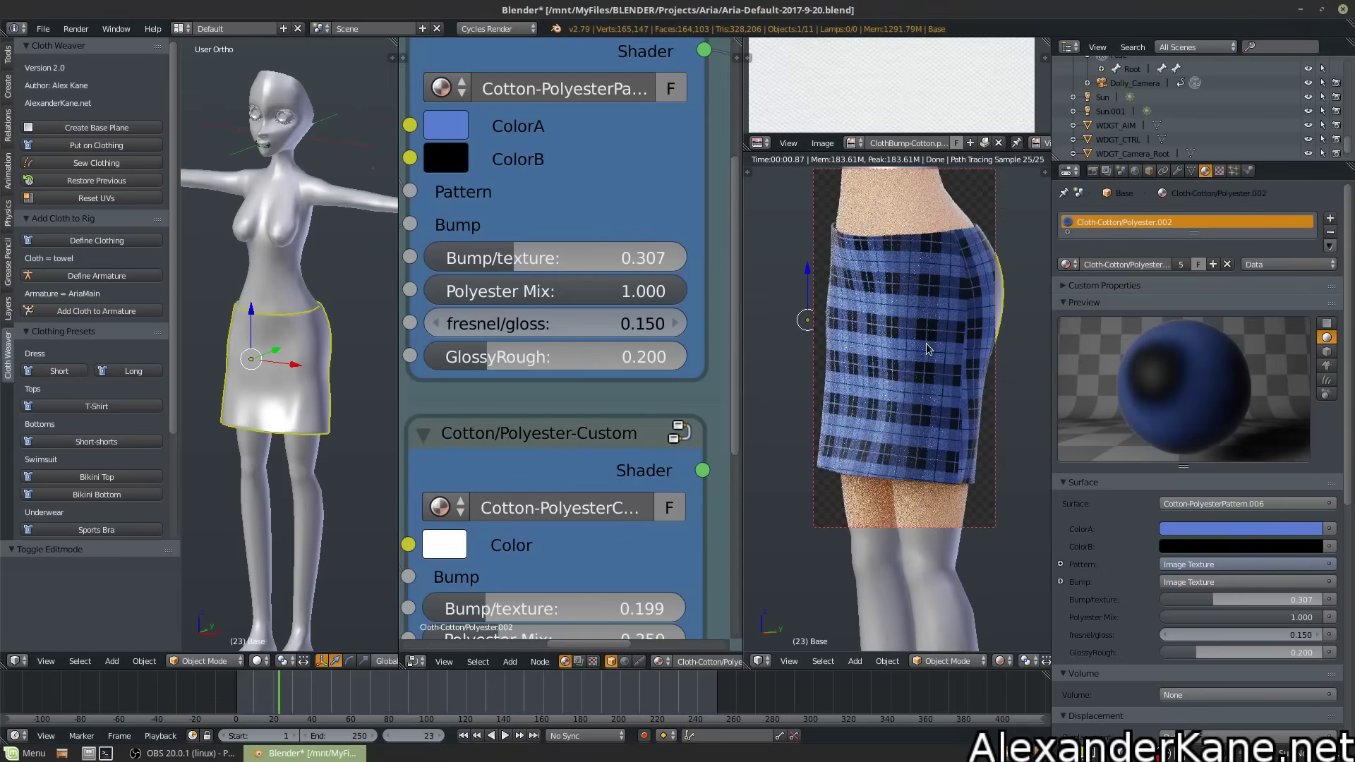
# Set the Cotton/Polyester node's Polyester Mix to 0.349 and its Bump/texture to 0.211
pyautogui.moveTo(623, 291); pyautogui.dragTo(492, 261)
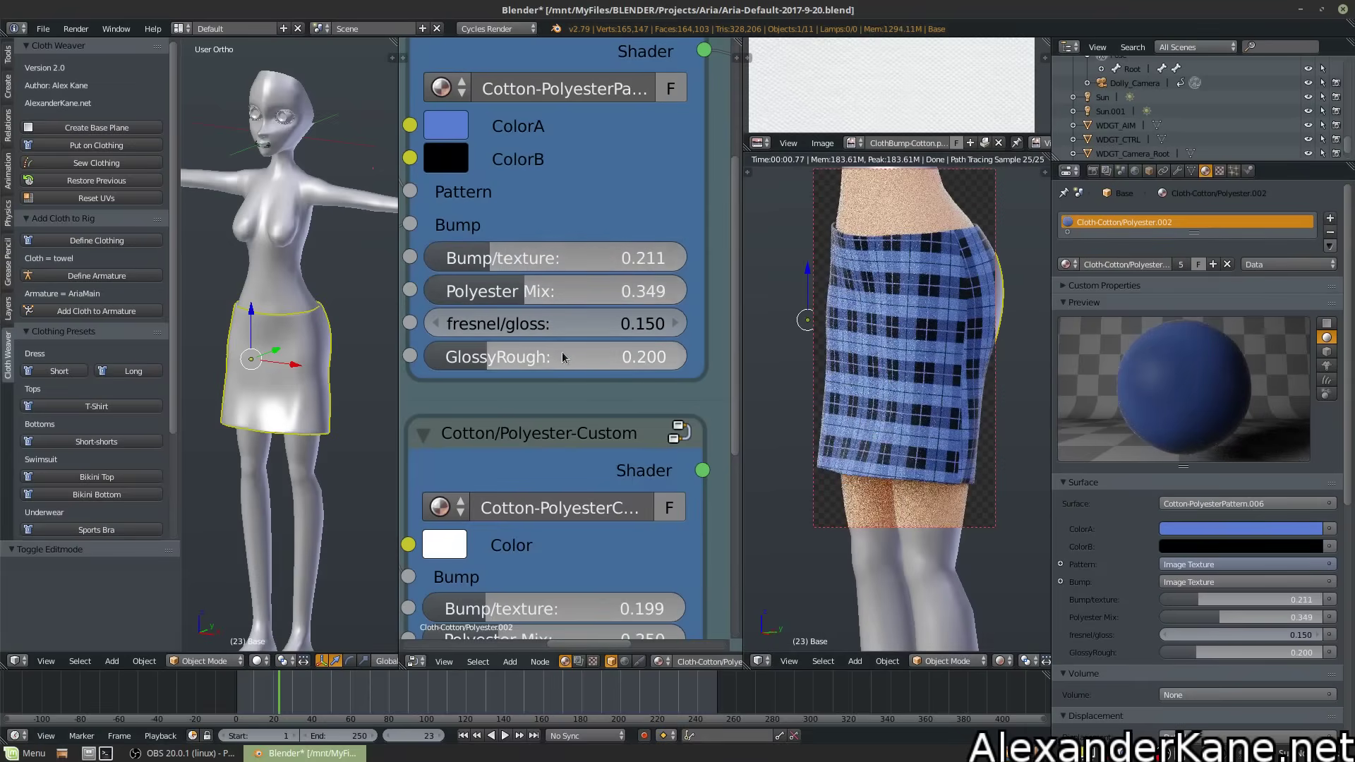
pyautogui.moveTo(557, 389); pyautogui.dragTo(568, 385, button='middle')
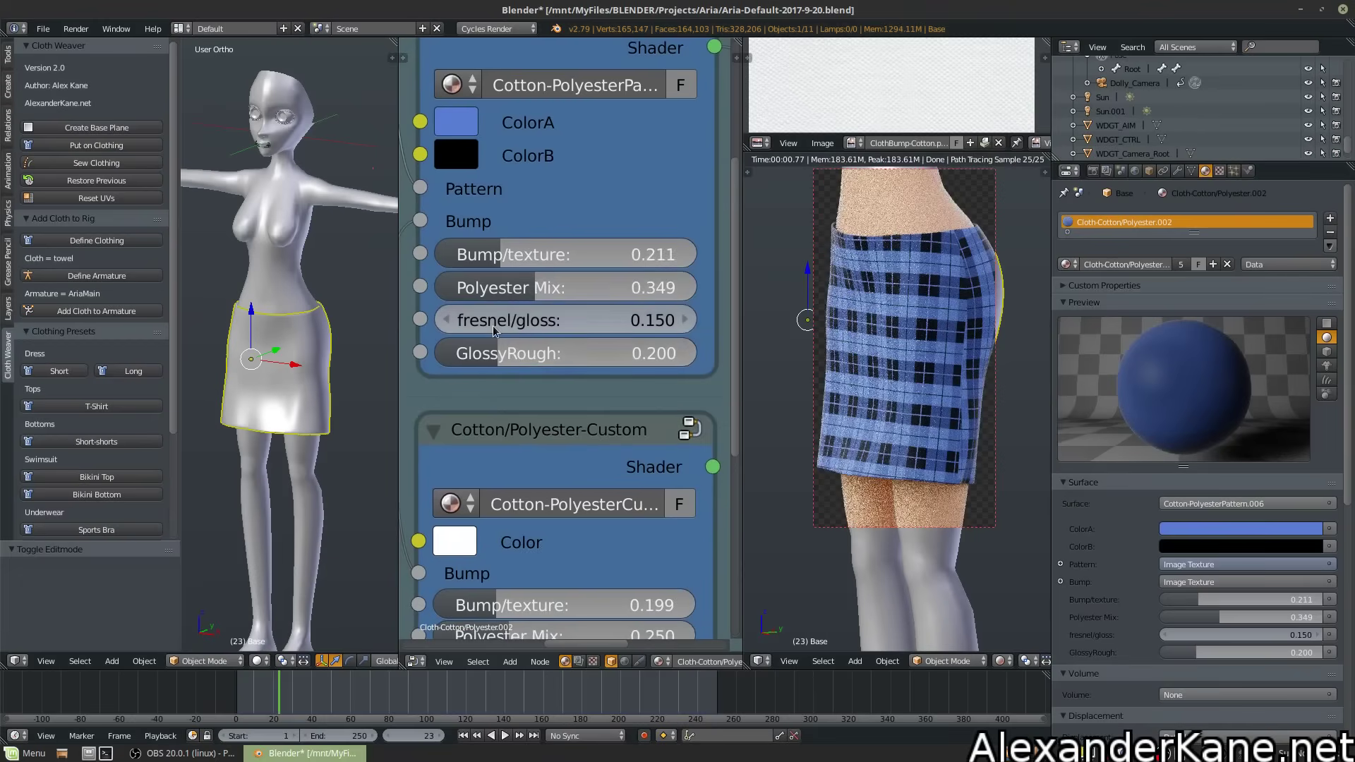
pyautogui.scroll(1, 628, 360)
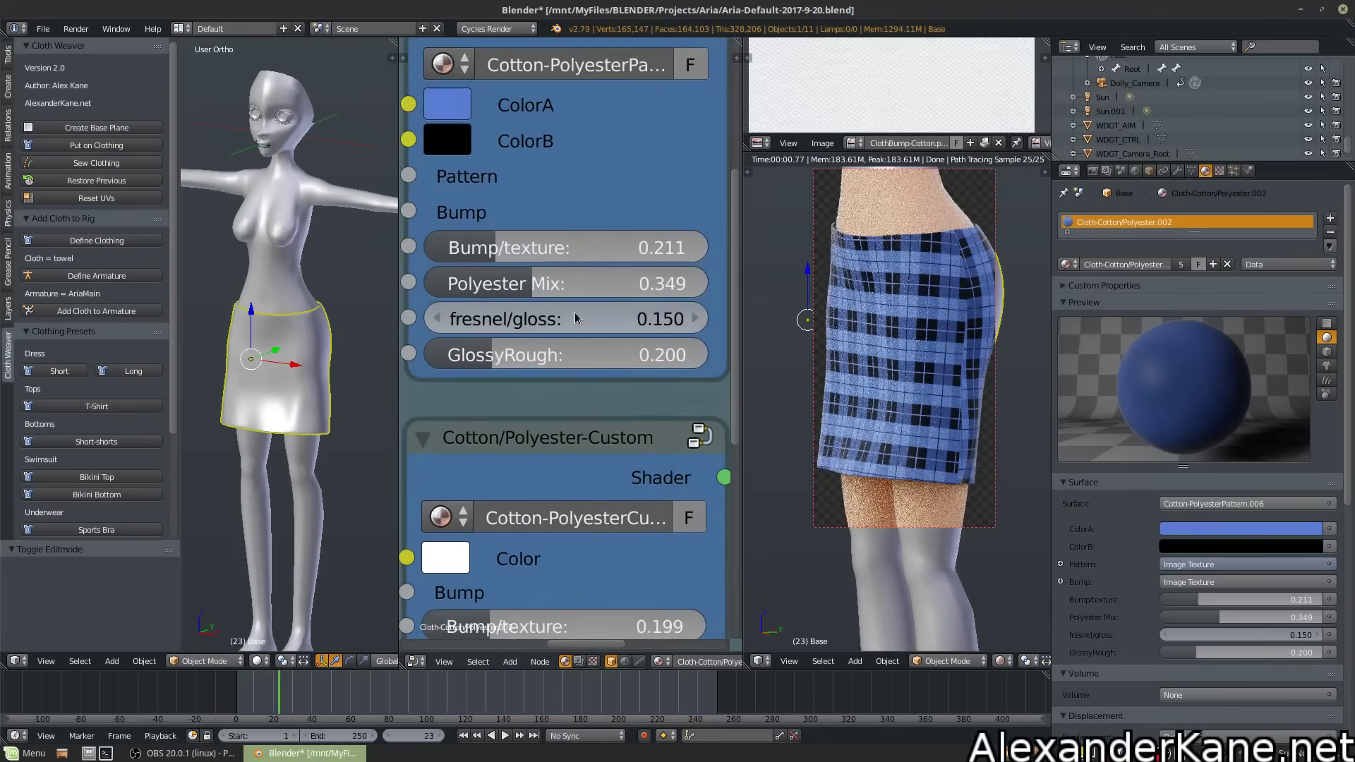
# Test fresnel/gloss at 1.000 on the Cotton/Polyester node, and reduce it to 0.100
pyautogui.moveTo(609, 319); pyautogui.dragTo(705, 321)
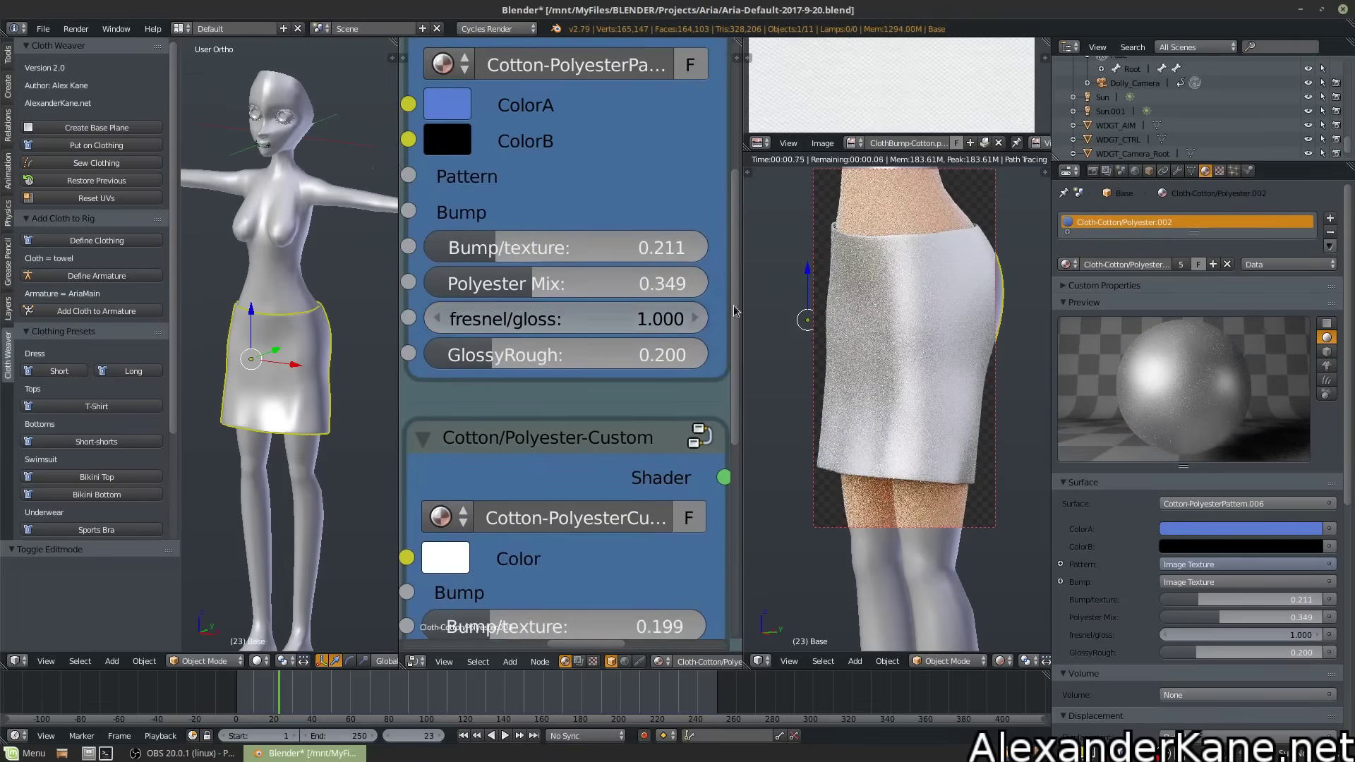
pyautogui.moveTo(551, 324); pyautogui.dragTo(494, 323)
pyautogui.click(695, 319)
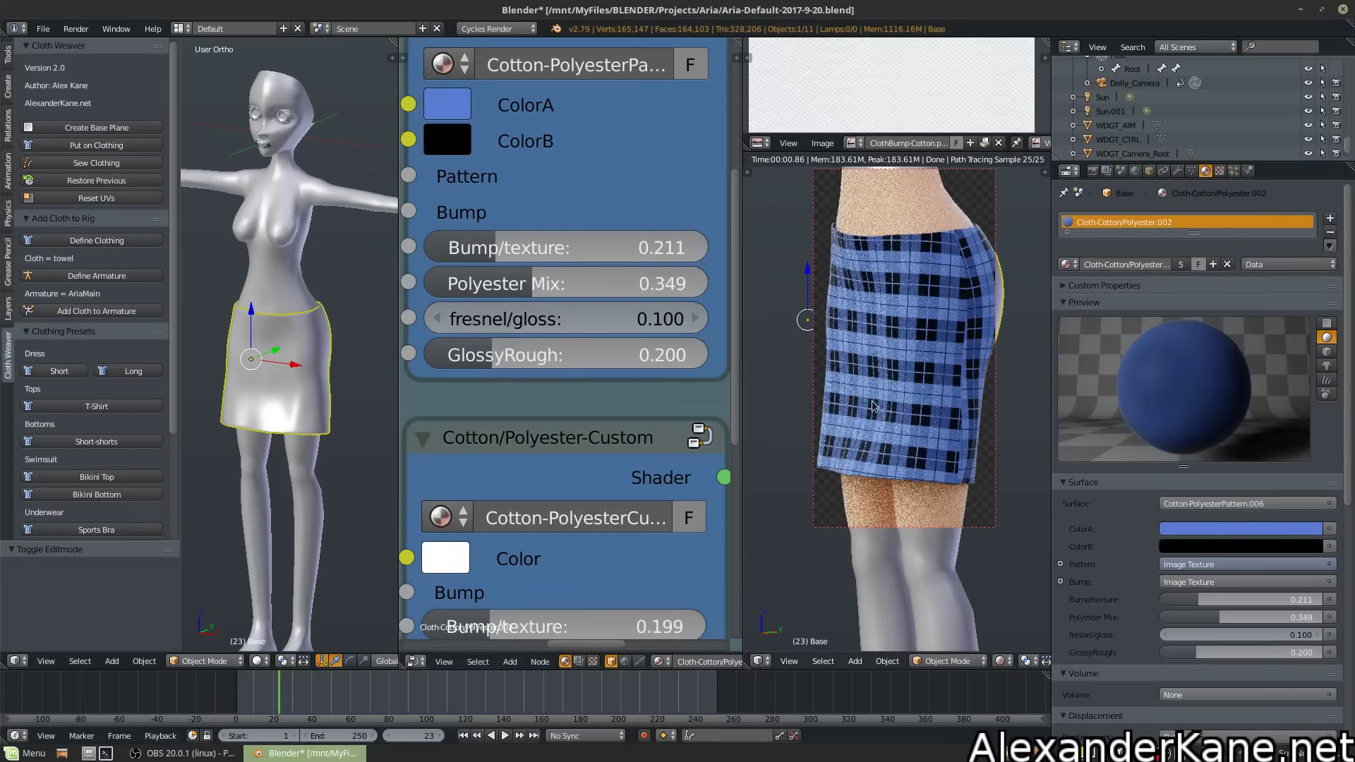
pyautogui.scroll(-1, 926, 419)
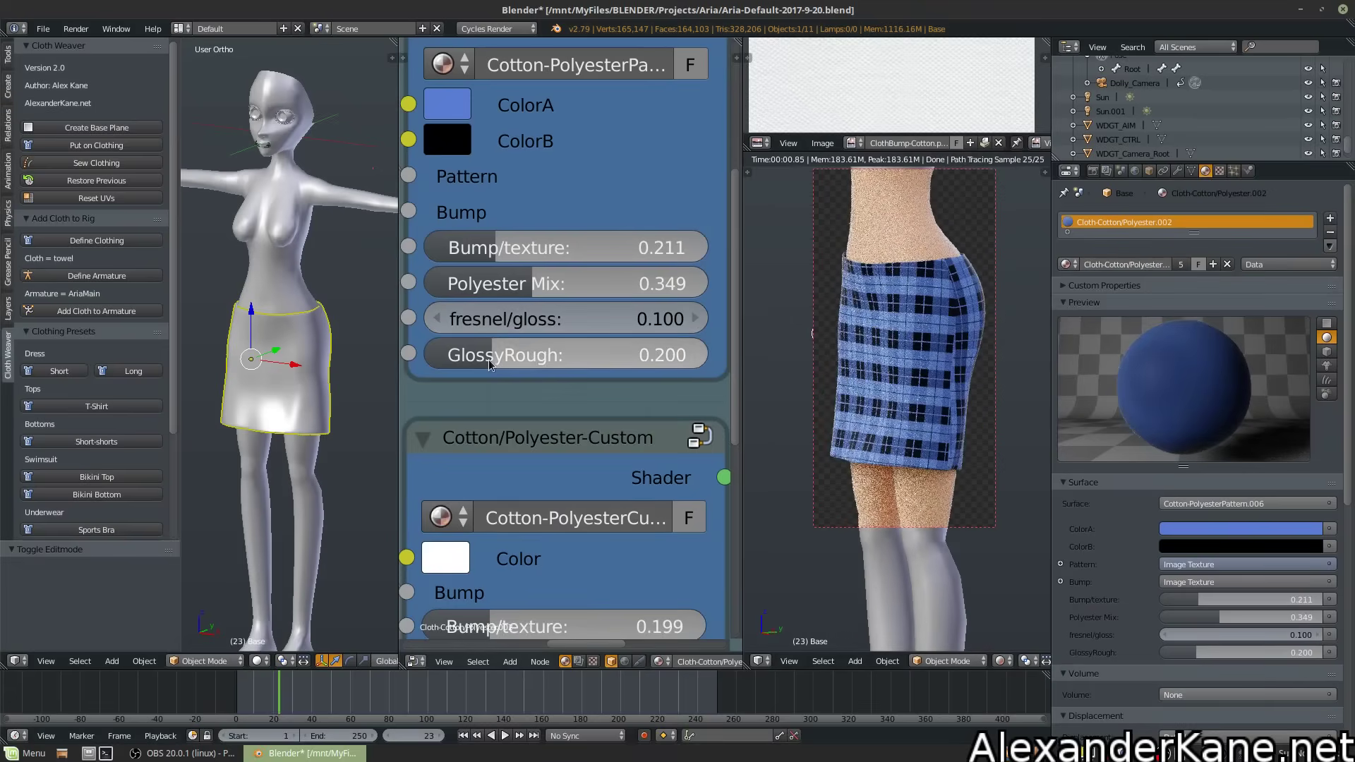
# Set GlossyRough to 0.000 and raise fresnel/gloss to 0.400 for a sharper shine
pyautogui.moveTo(489, 359); pyautogui.dragTo(434, 358)
pyautogui.scroll(1, 842, 347)
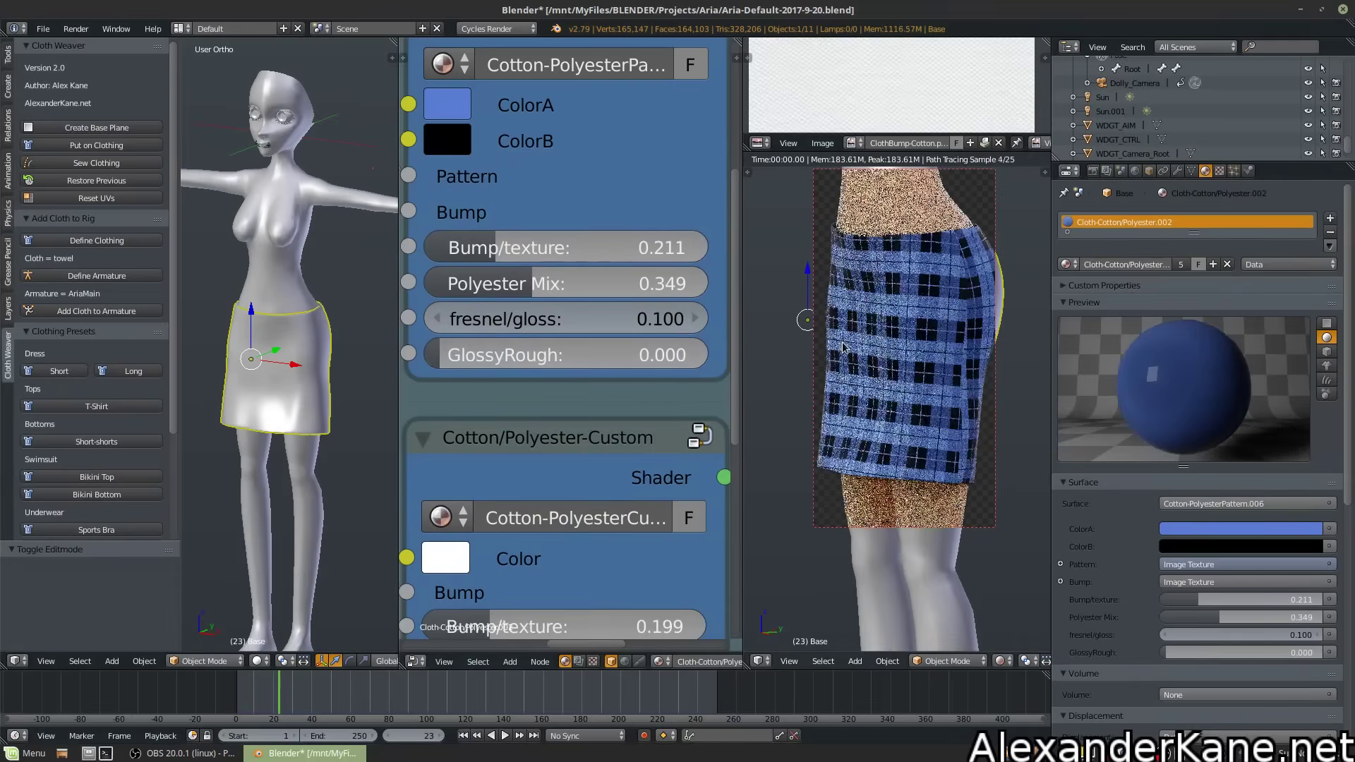
pyautogui.click(696, 319)
pyautogui.click(696, 318)
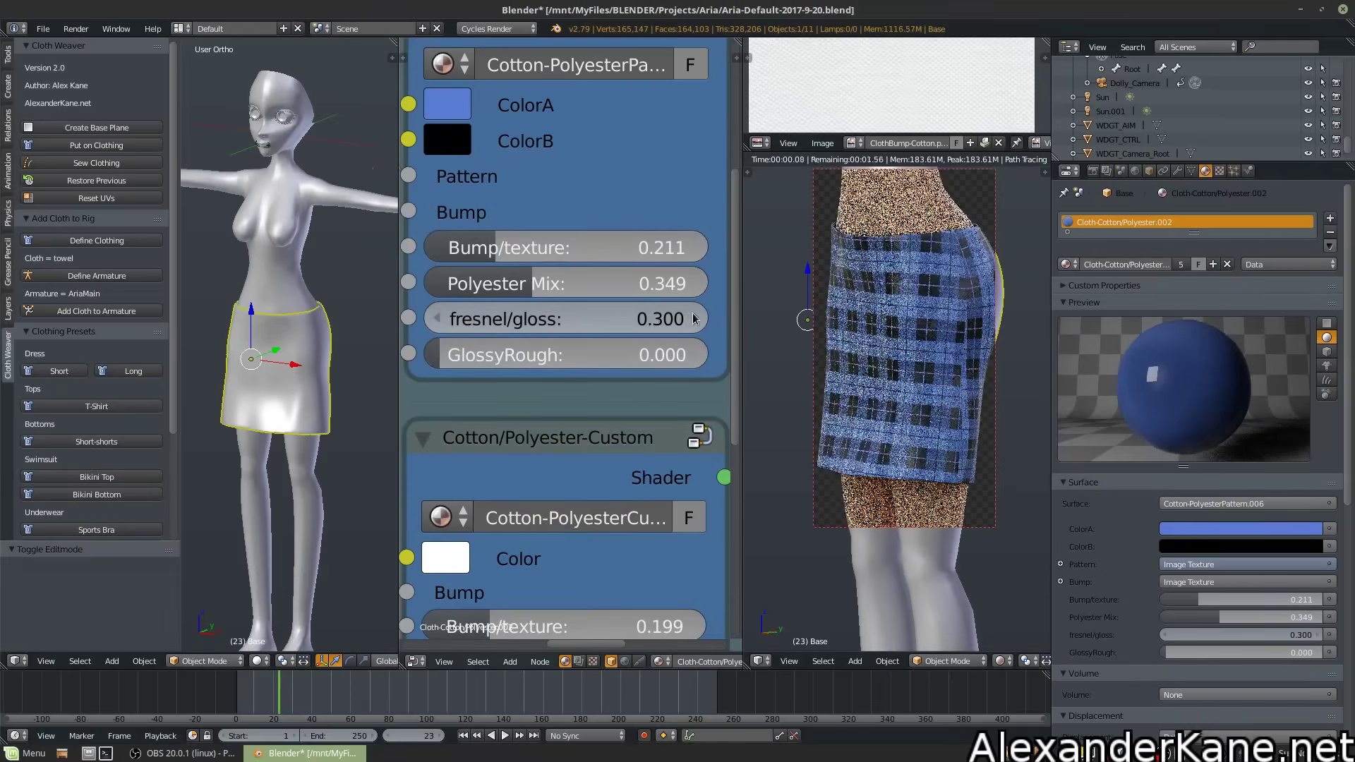
pyautogui.click(696, 318)
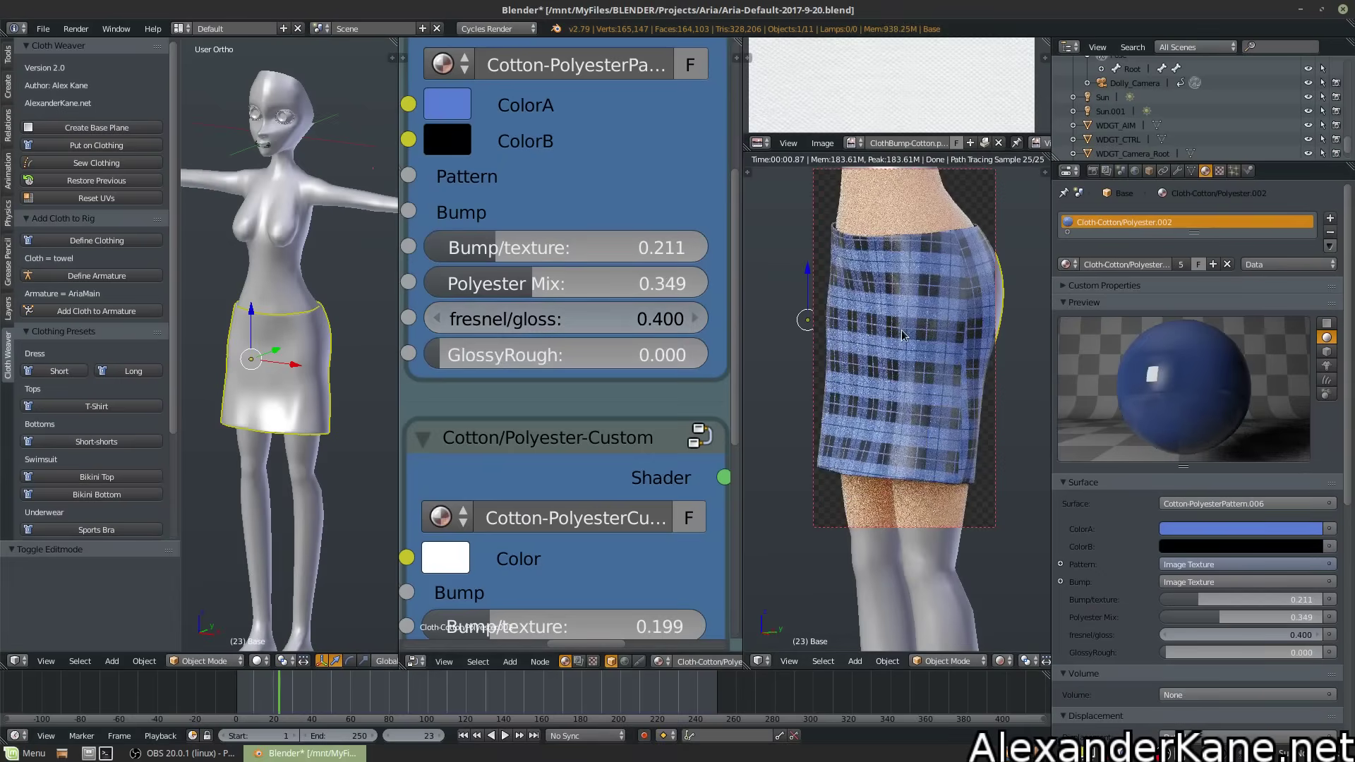
# Set GlossyRough to 0.024 and check the skirt's reflections from different sides
pyautogui.moveTo(903, 335)
pyautogui.mouseDown(button='middle')
pyautogui.moveTo(882, 358)
pyautogui.moveTo(1038, 362)
pyautogui.mouseUp(button='middle')
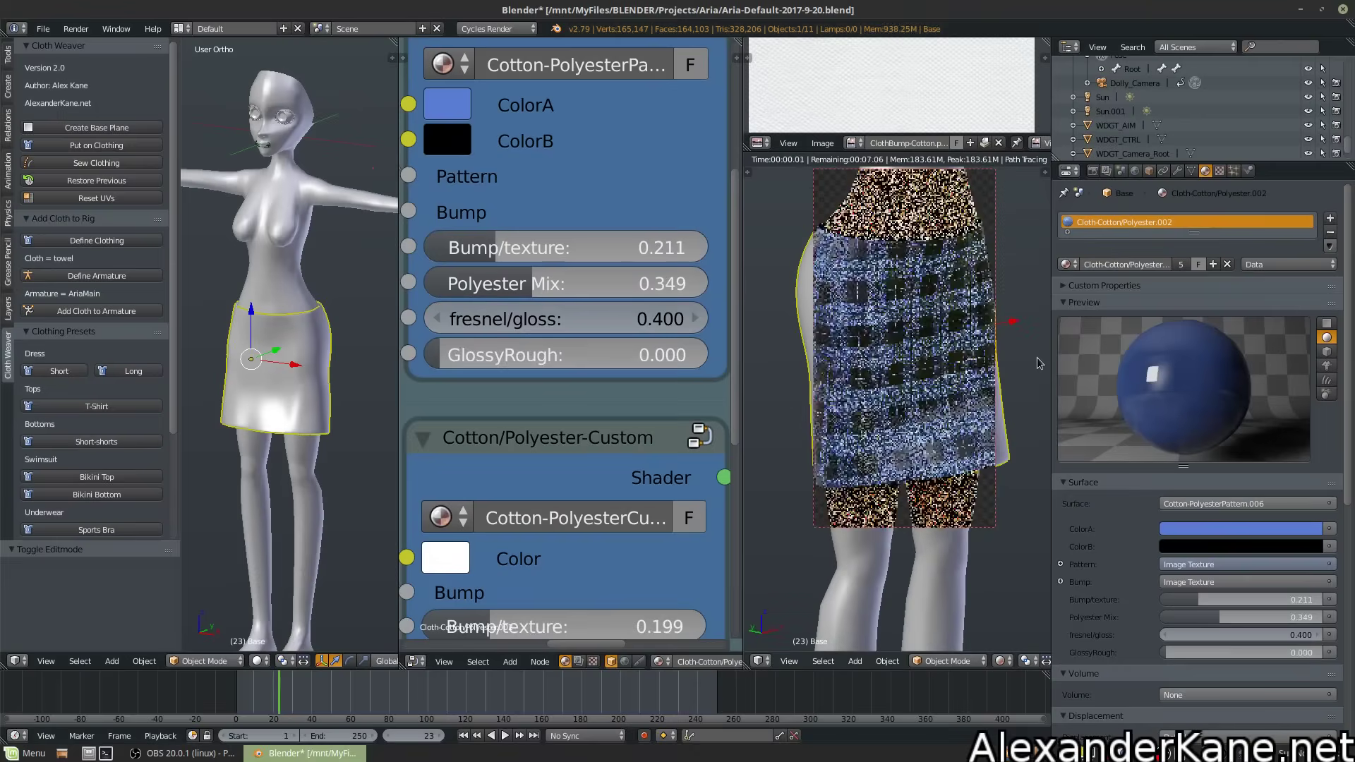
pyautogui.moveTo(891, 349); pyautogui.dragTo(907, 349, button='middle')
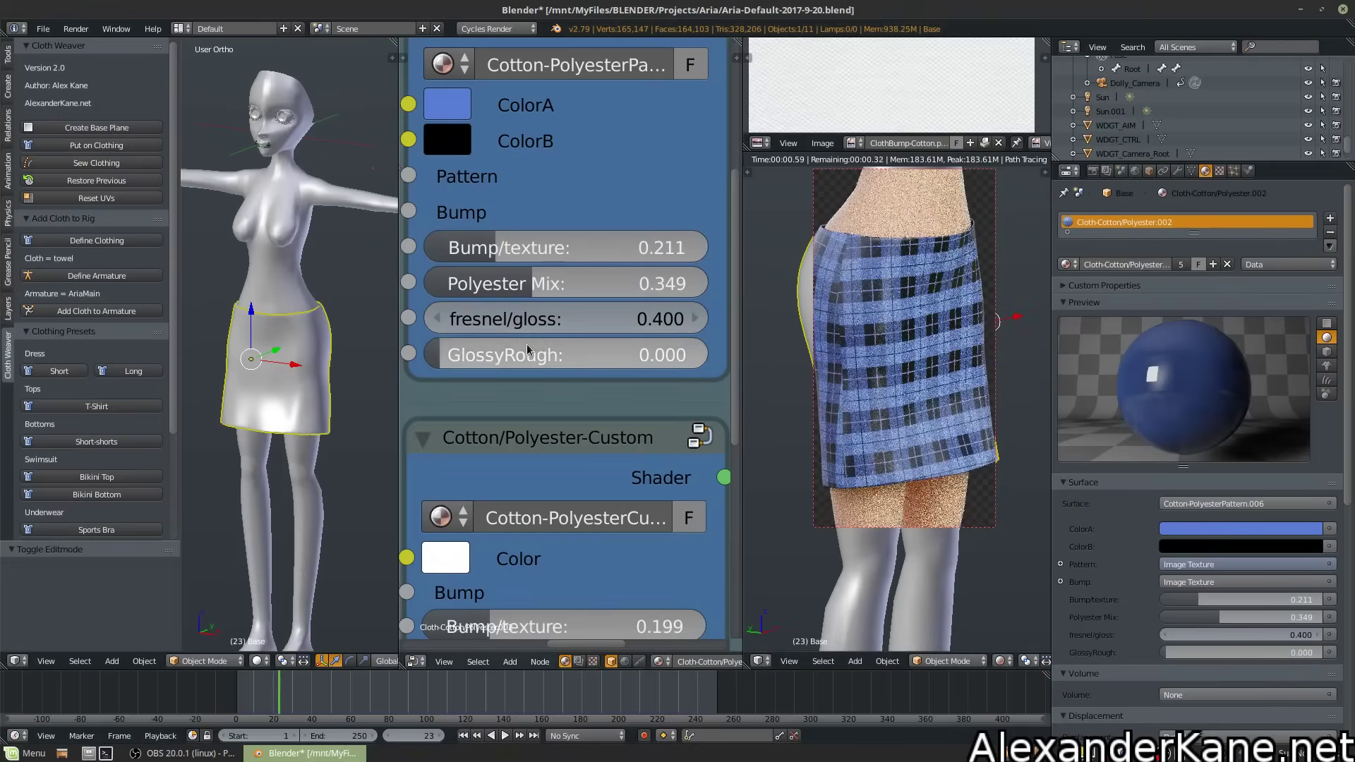
pyautogui.moveTo(530, 350); pyautogui.dragTo(538, 350)
pyautogui.moveTo(778, 372); pyautogui.dragTo(880, 371, button='middle')
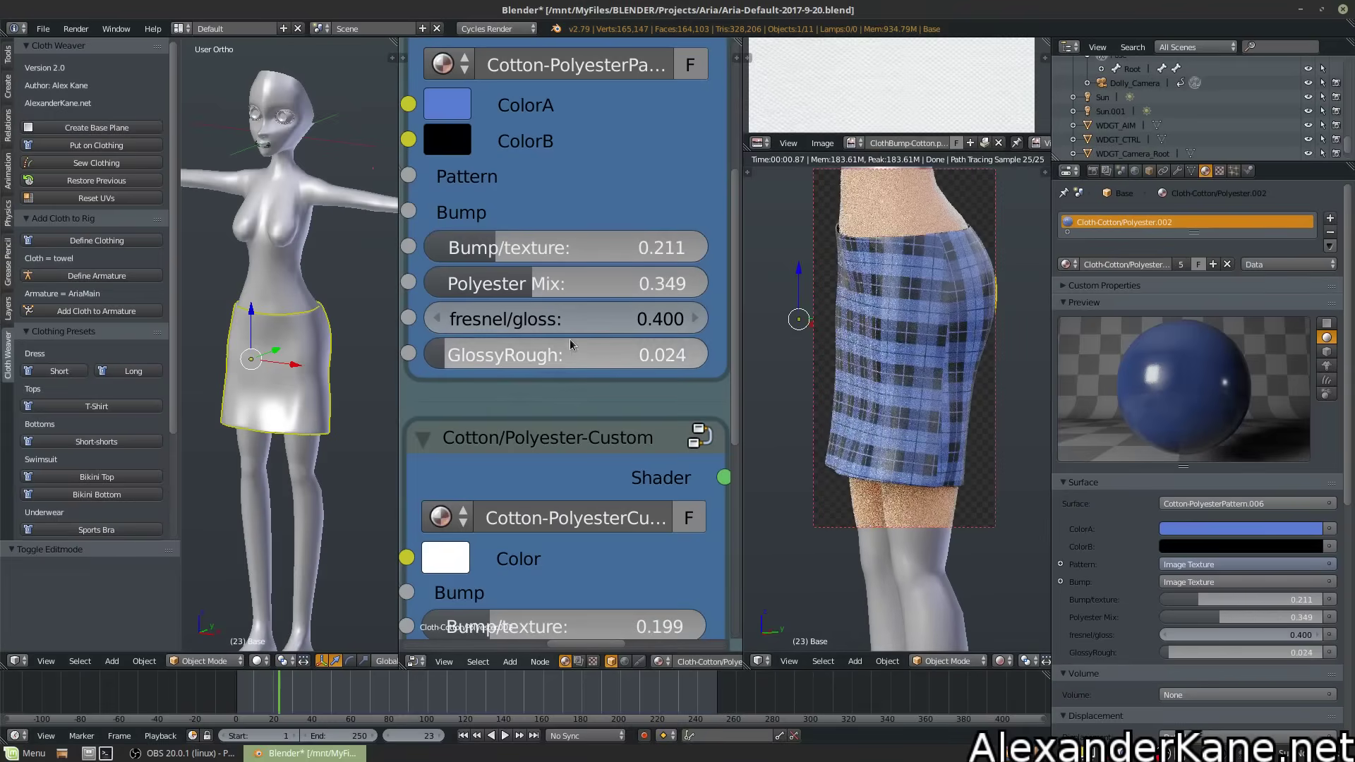
# Try the Cotton/Polyester node's GlossyRough at 0.078 with fresnel/gloss reduced to 0.200
pyautogui.moveTo(556, 353); pyautogui.dragTo(572, 353)
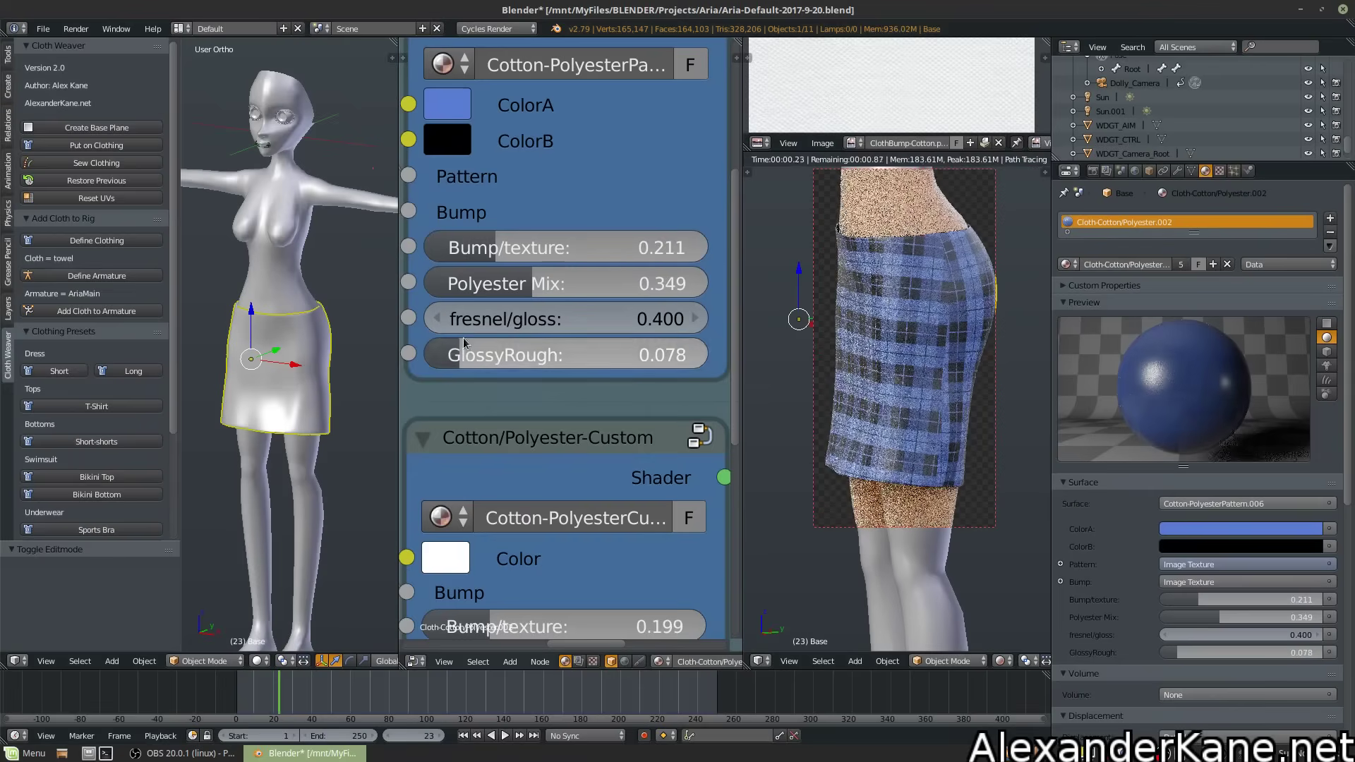
pyautogui.click(503, 318)
pyautogui.write('.2')
pyautogui.press('Return')
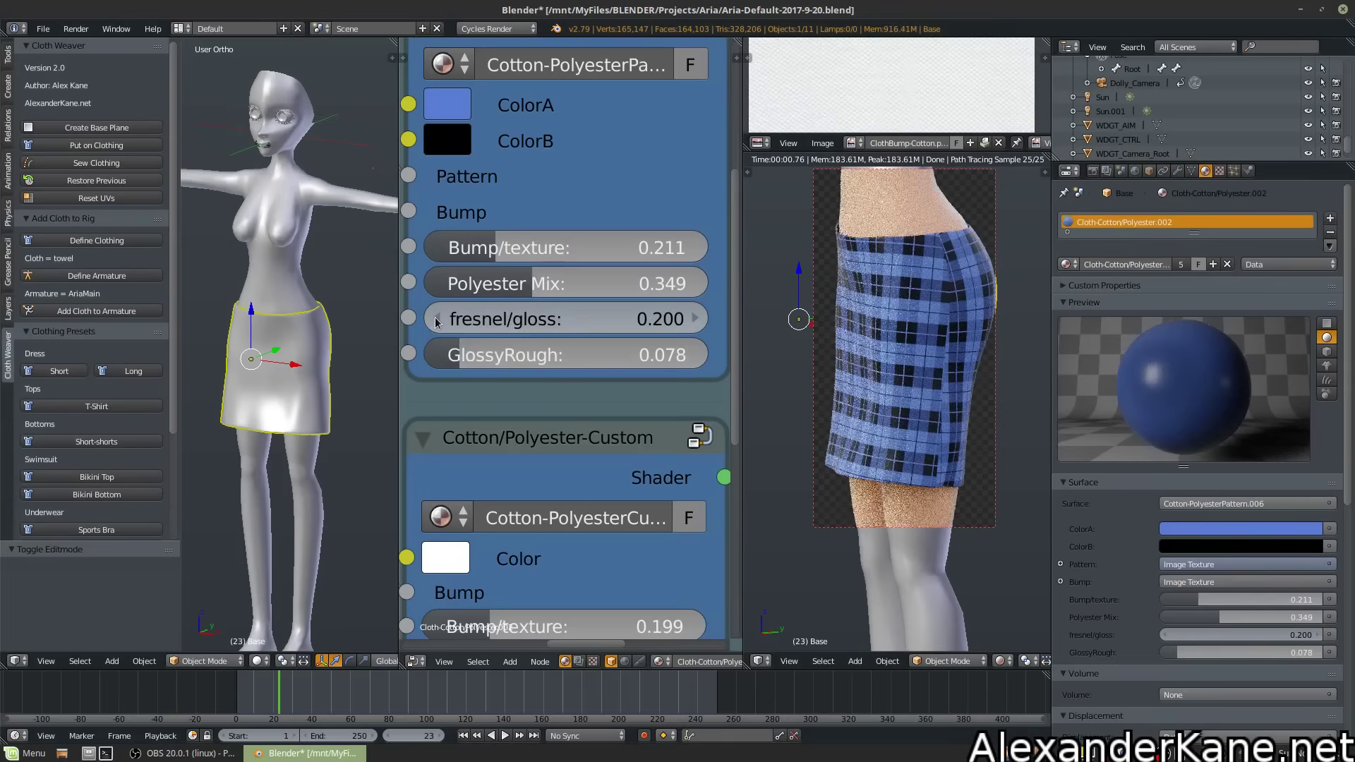
# Set the Cotton/Polyester node's fresnel/gloss to 0.150 and GlossyRough to 0.193, and check the skirt from another side
pyautogui.click(530, 322)
pyautogui.write('.15')
pyautogui.press('Return')
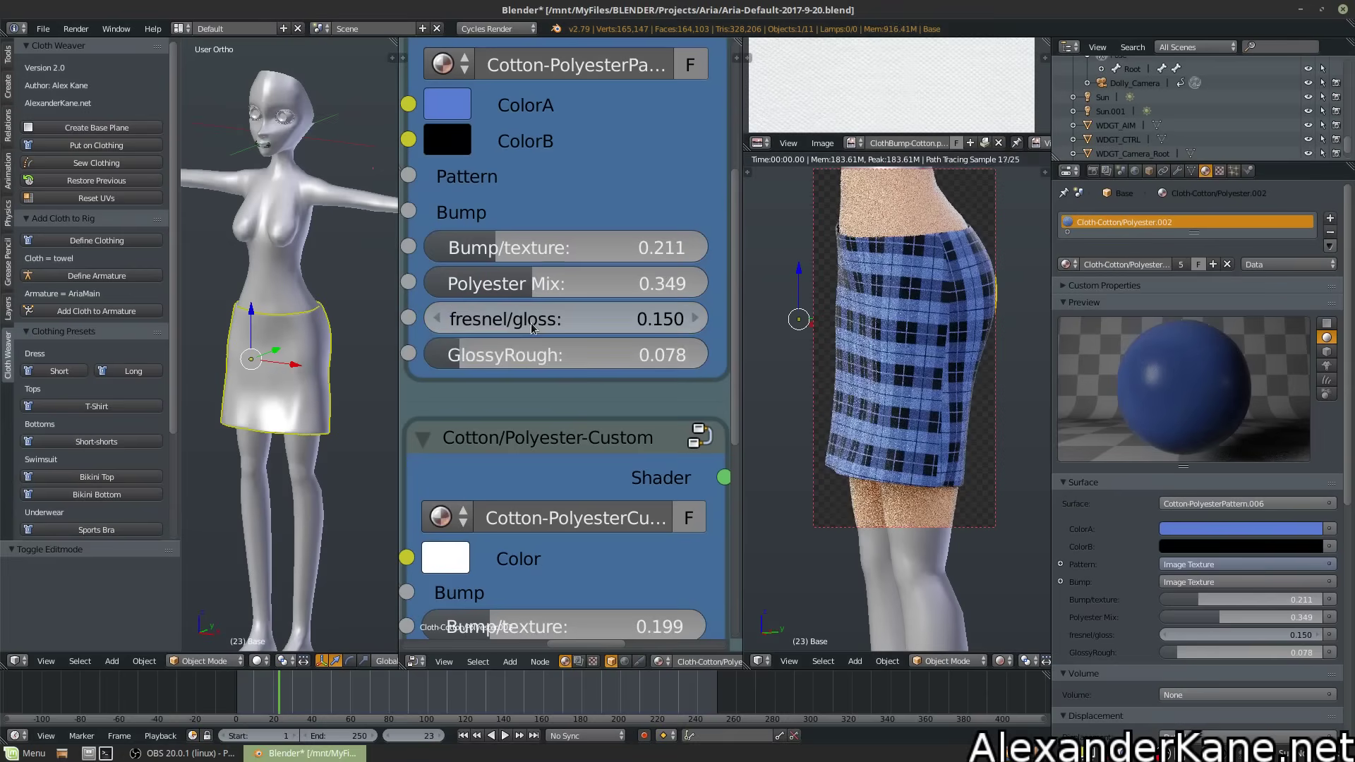
pyautogui.moveTo(536, 355); pyautogui.dragTo(590, 354)
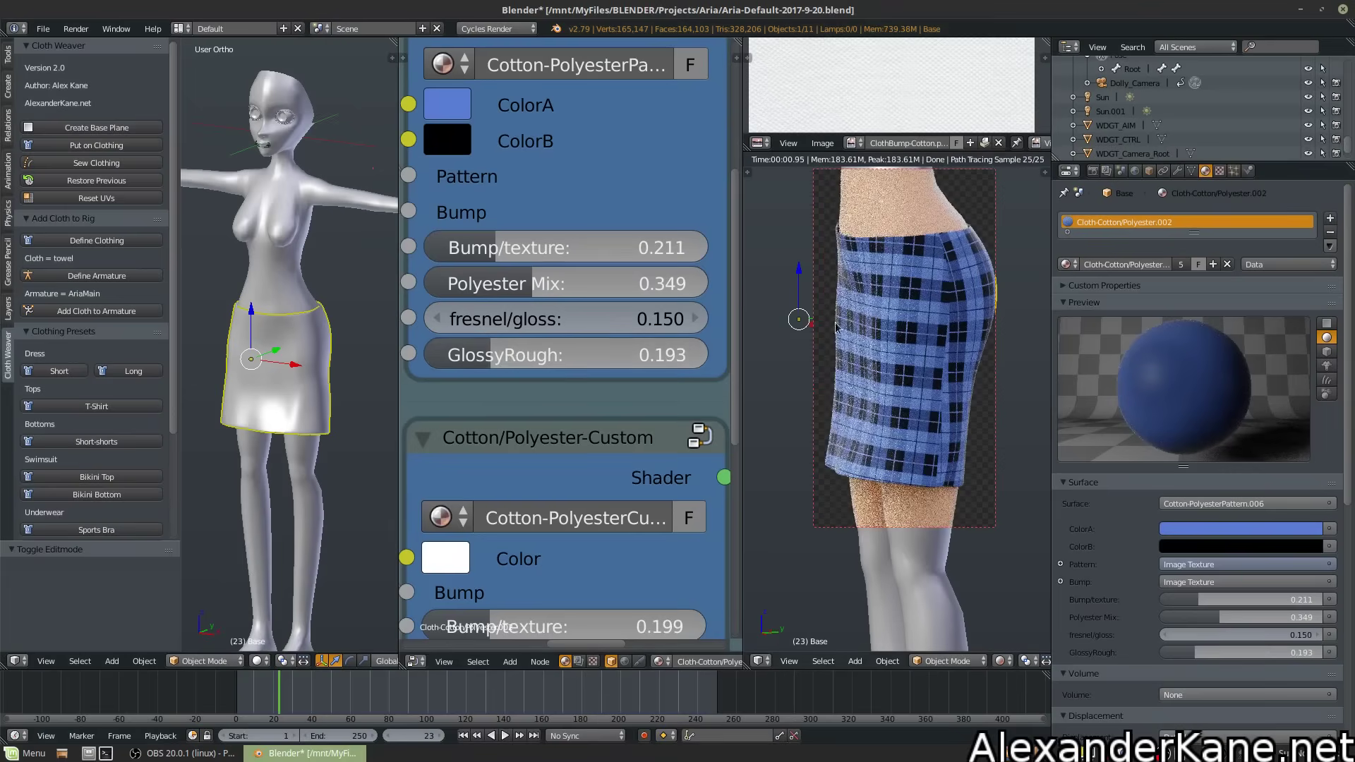
pyautogui.moveTo(992, 326); pyautogui.dragTo(1023, 293, button='middle')
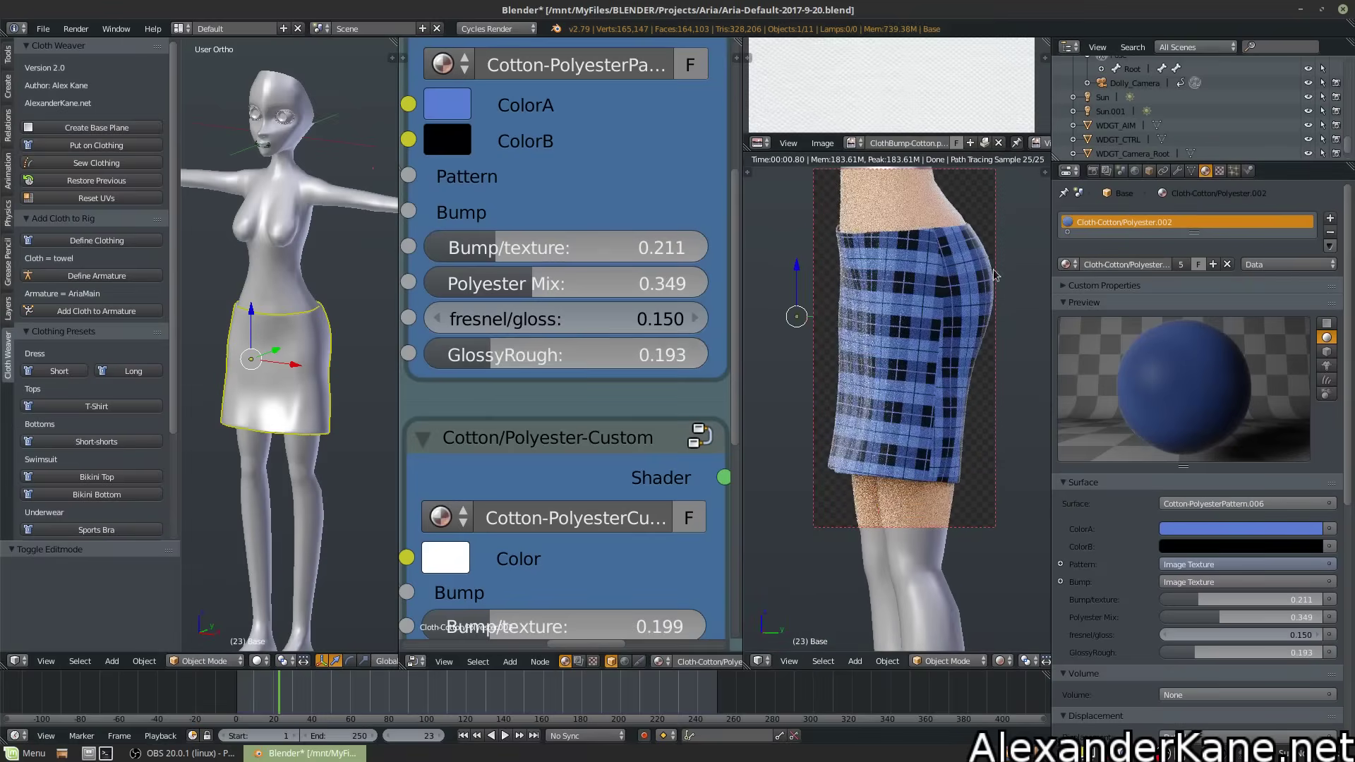
pyautogui.moveTo(865, 404)
pyautogui.mouseDown(button='middle')
pyautogui.moveTo(905, 405)
pyautogui.moveTo(875, 405)
pyautogui.mouseUp(button='middle')
# Connect the Cotton/Polyester-Custom node's Shader output to the material output's surface input in place of the pattern shader
pyautogui.scroll(-10, 508, 297)
pyautogui.scroll(3, 543, 338)
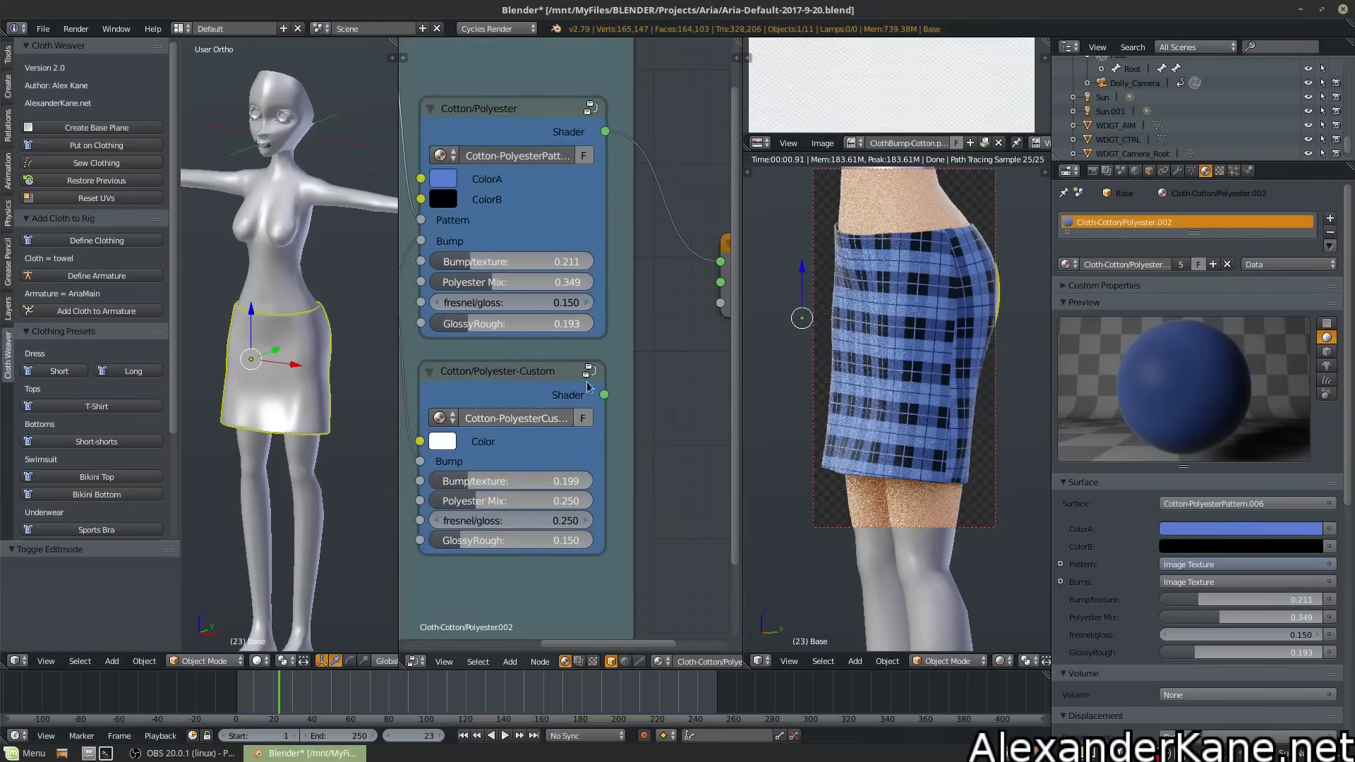
pyautogui.moveTo(457, 296); pyautogui.dragTo(618, 382, button='middle')
pyautogui.moveTo(666, 296)
pyautogui.mouseDown(button='middle')
pyautogui.moveTo(620, 282)
pyautogui.moveTo(663, 280)
pyautogui.mouseUp(button='middle')
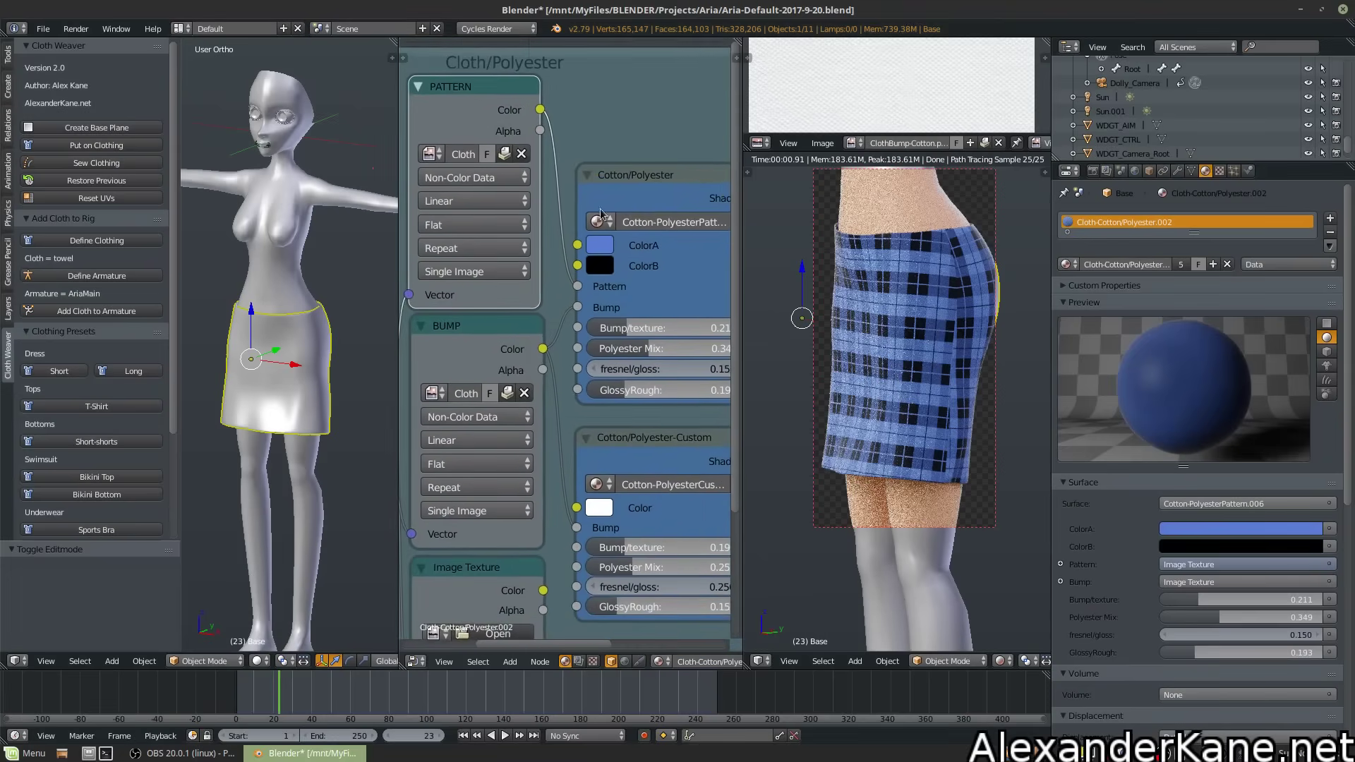
pyautogui.moveTo(693, 199); pyautogui.dragTo(620, 184, button='middle')
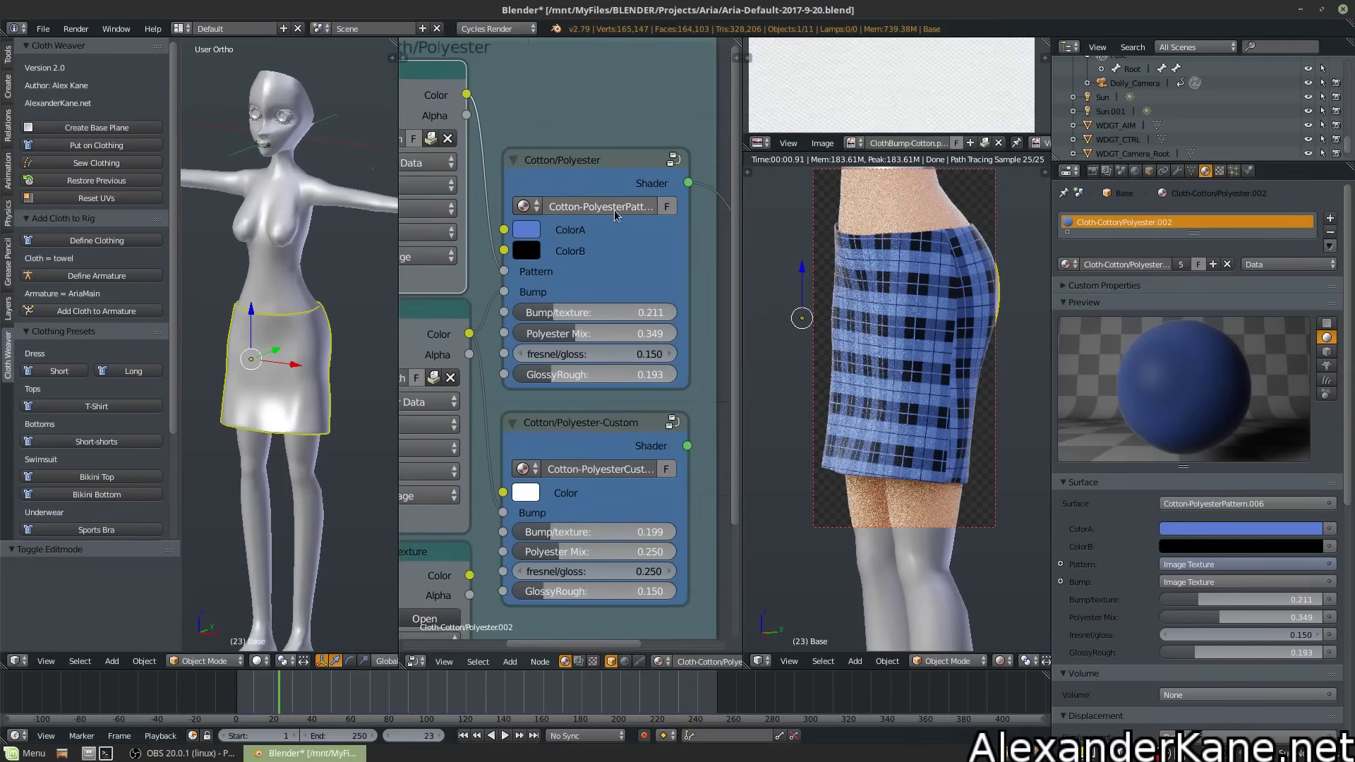
pyautogui.moveTo(627, 306); pyautogui.dragTo(563, 234, button='middle')
pyautogui.moveTo(612, 395); pyautogui.dragTo(584, 376, button='middle')
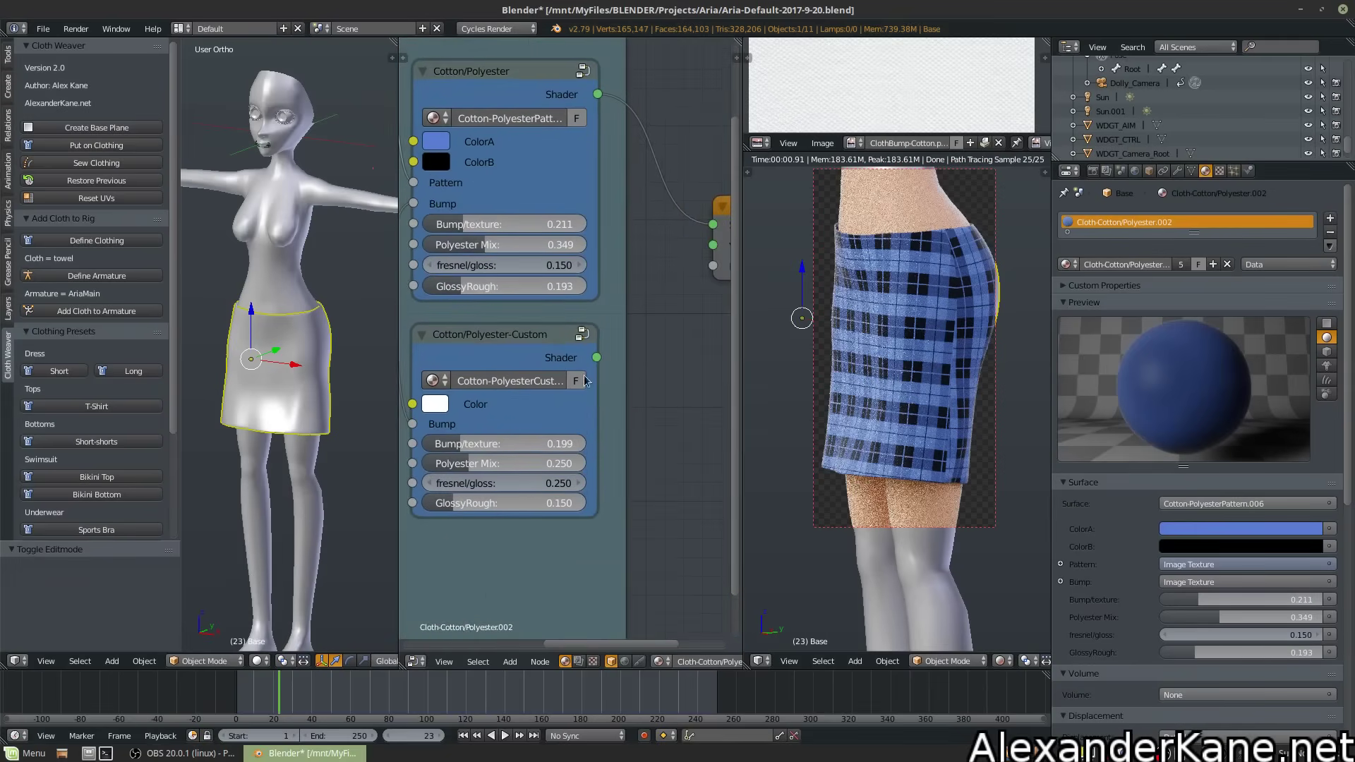
pyautogui.moveTo(598, 358); pyautogui.dragTo(713, 223)
# Set the Cotton/Polyester-Custom node's Color to light blue with R 0.294, G 0.484 and B 1.000
pyautogui.keyDown('ctrl'); pyautogui.hscroll(-5, 601, 381); pyautogui.keyUp('ctrl')
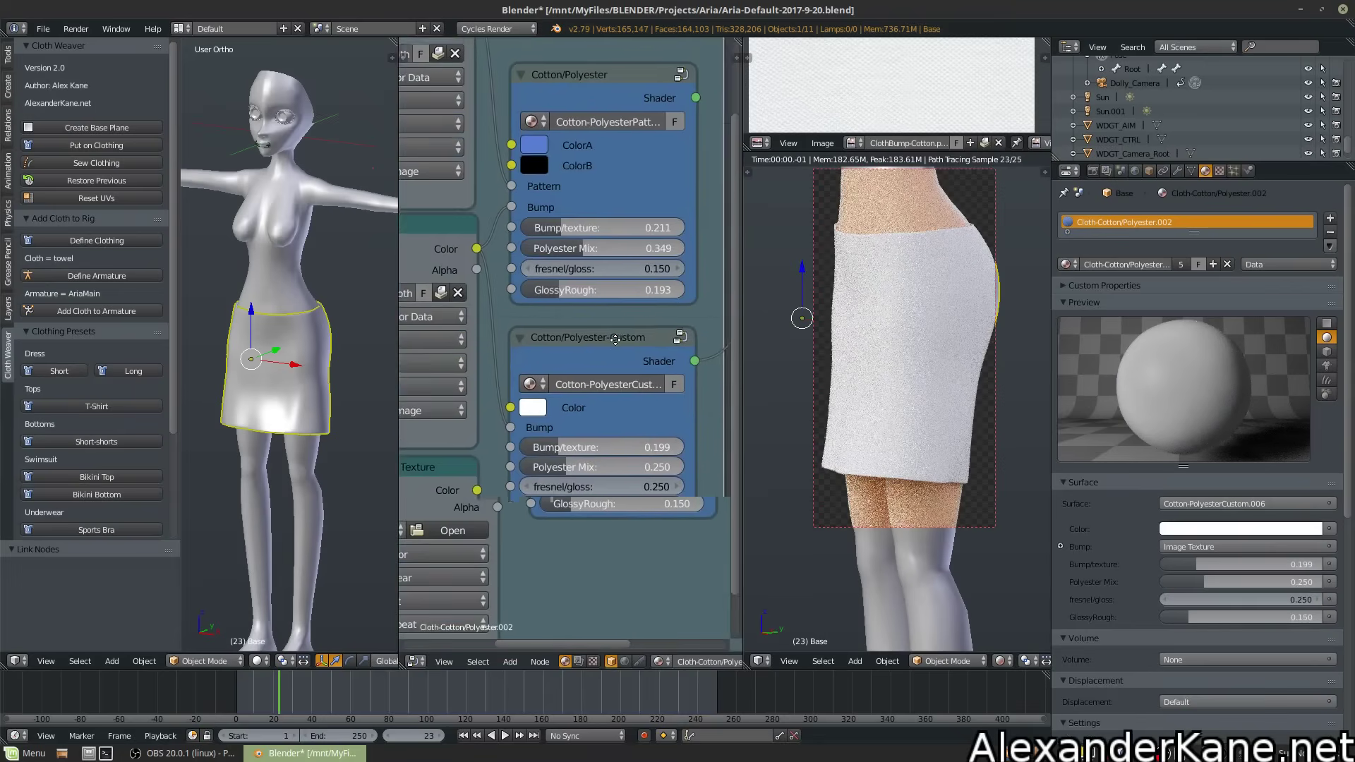
pyautogui.click(557, 406)
pyautogui.click(652, 228)
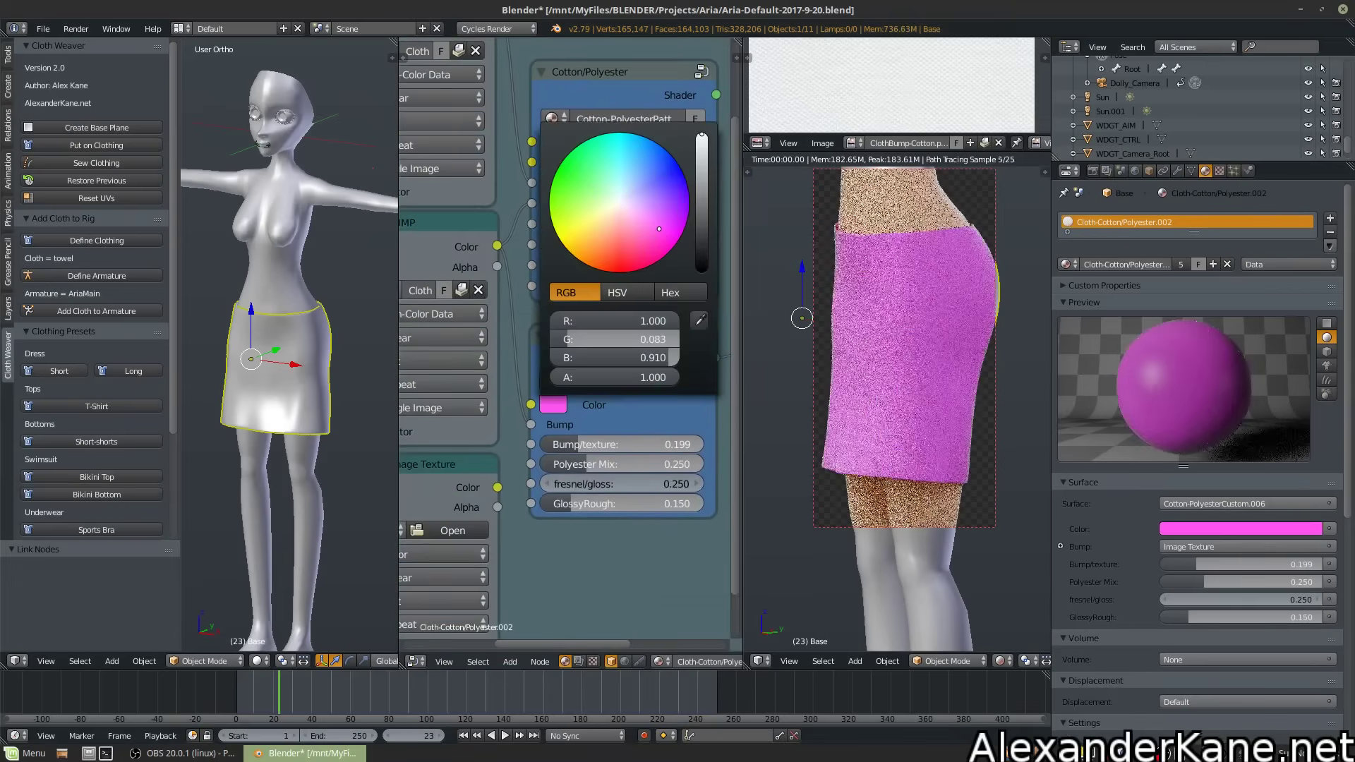
pyautogui.moveTo(652, 228); pyautogui.dragTo(639, 183)
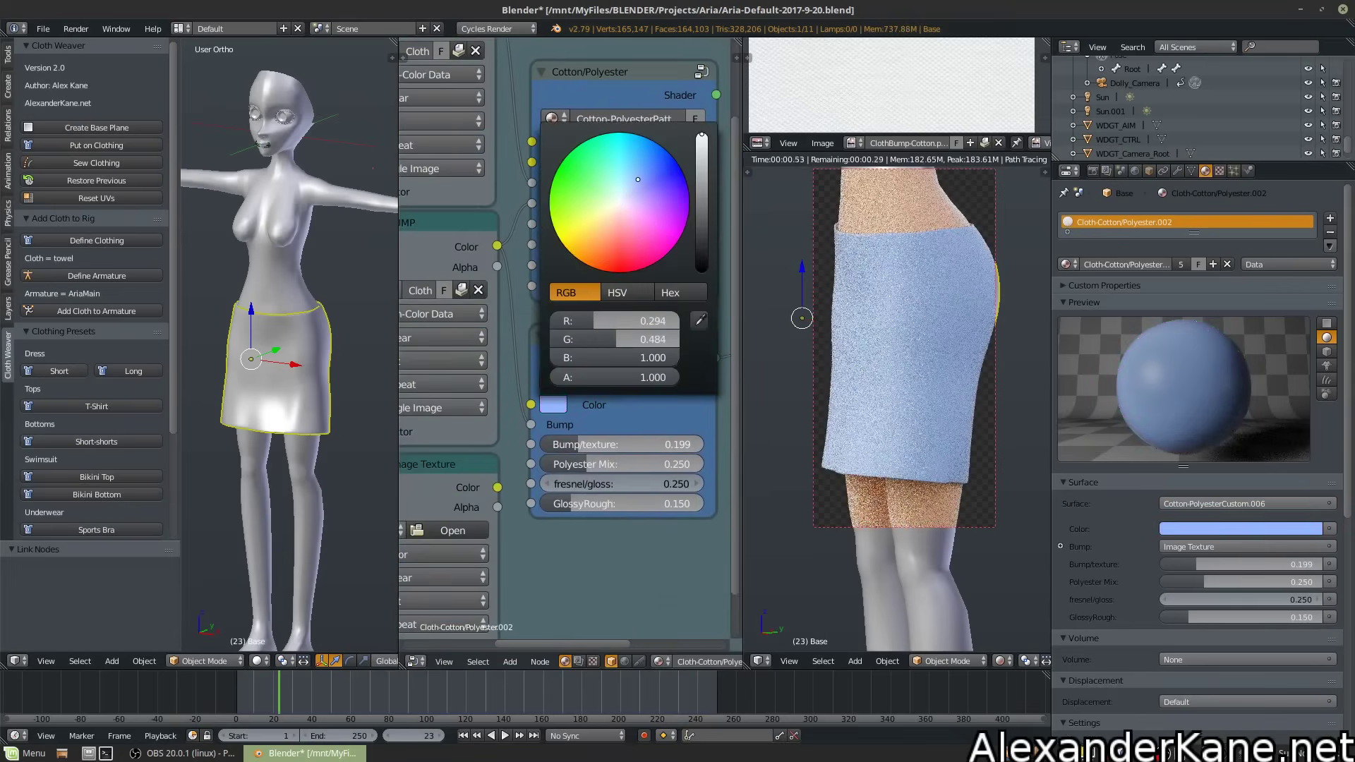
# Try feeding the empty Image Texture node's Color into the Cotton/Polyester-Custom node's Color input, and unlink it again
pyautogui.moveTo(614, 486); pyautogui.dragTo(688, 392, button='middle')
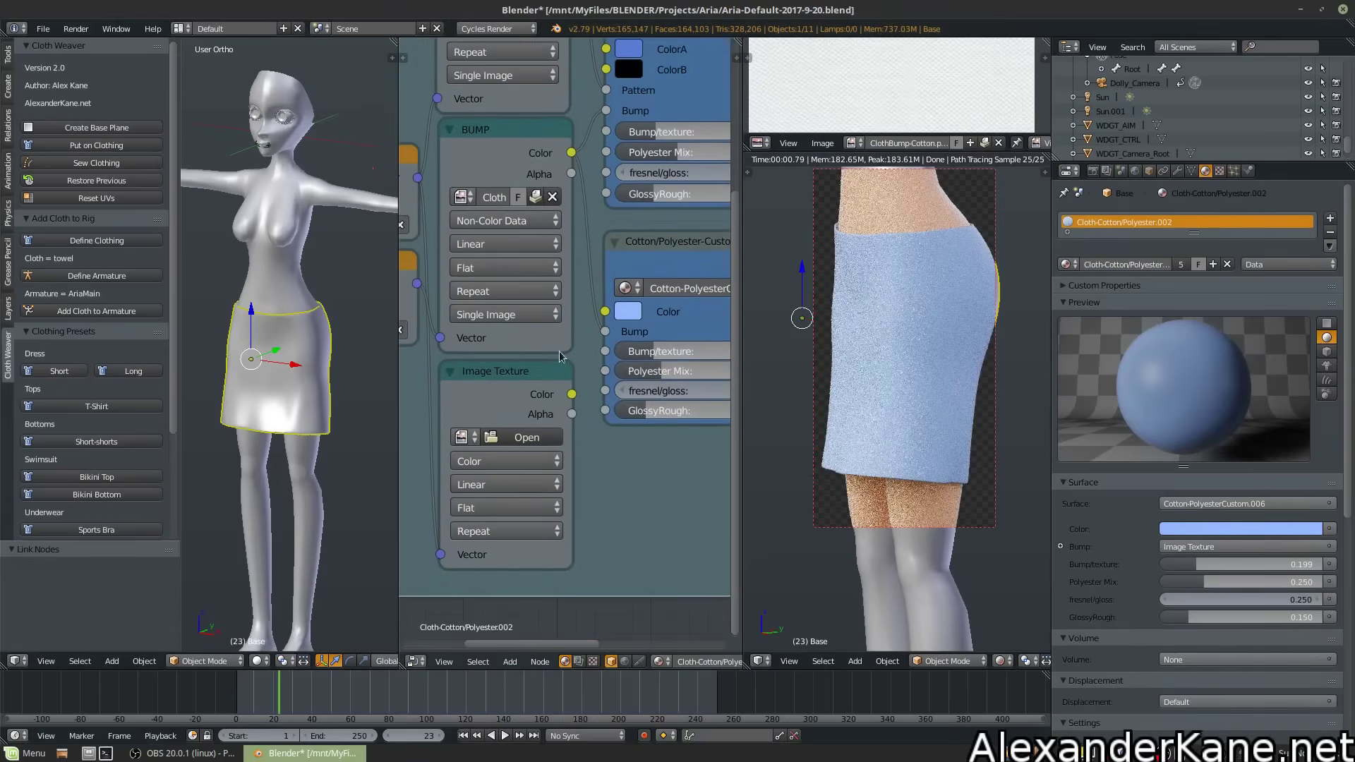
pyautogui.moveTo(572, 395); pyautogui.dragTo(608, 311)
pyautogui.moveTo(653, 324); pyautogui.dragTo(569, 355, button='middle')
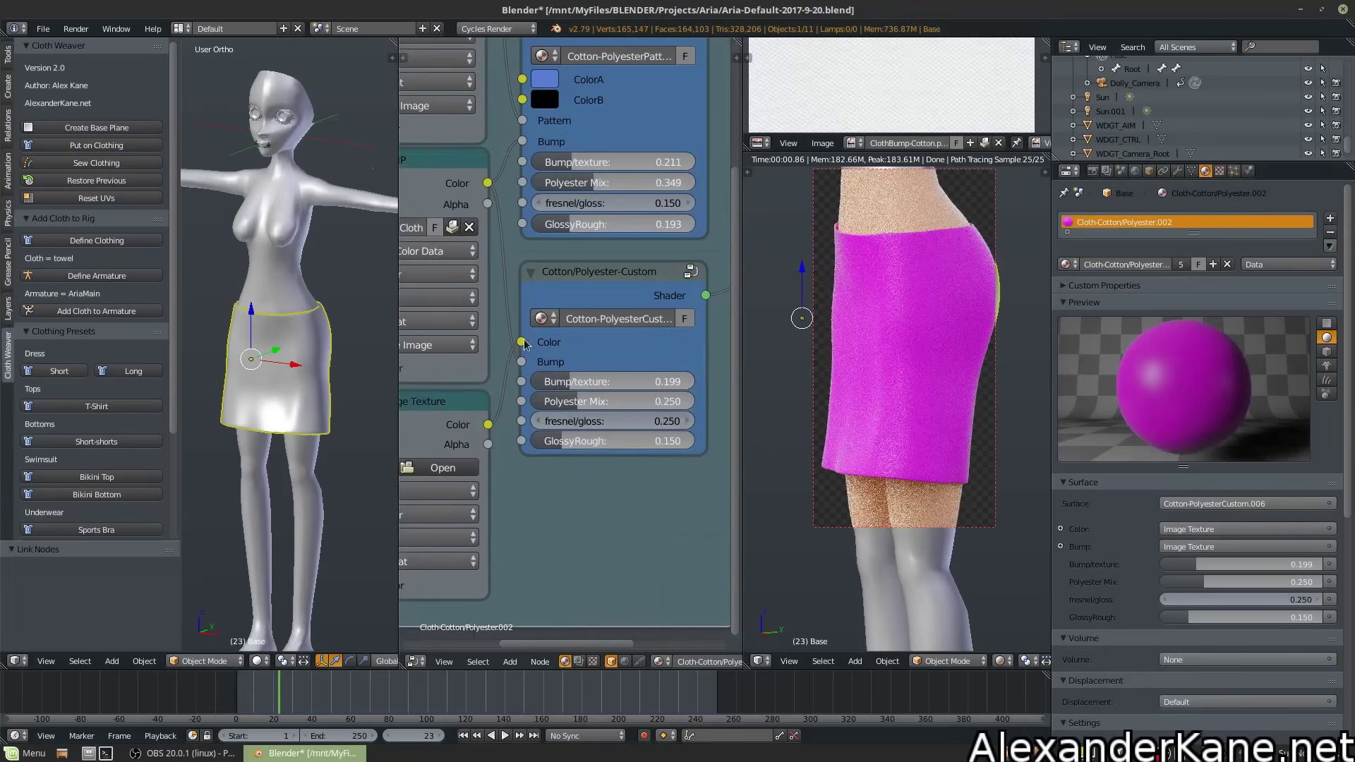
pyautogui.moveTo(522, 342); pyautogui.dragTo(505, 353)
# Reconnect the Cotton/Polyester pattern node's Shader output to the material output's surface input
pyautogui.moveTo(683, 324); pyautogui.dragTo(535, 451, button='middle')
pyautogui.moveTo(550, 158); pyautogui.dragTo(664, 290)
pyautogui.moveTo(405, 188); pyautogui.dragTo(542, 189, button='middle')
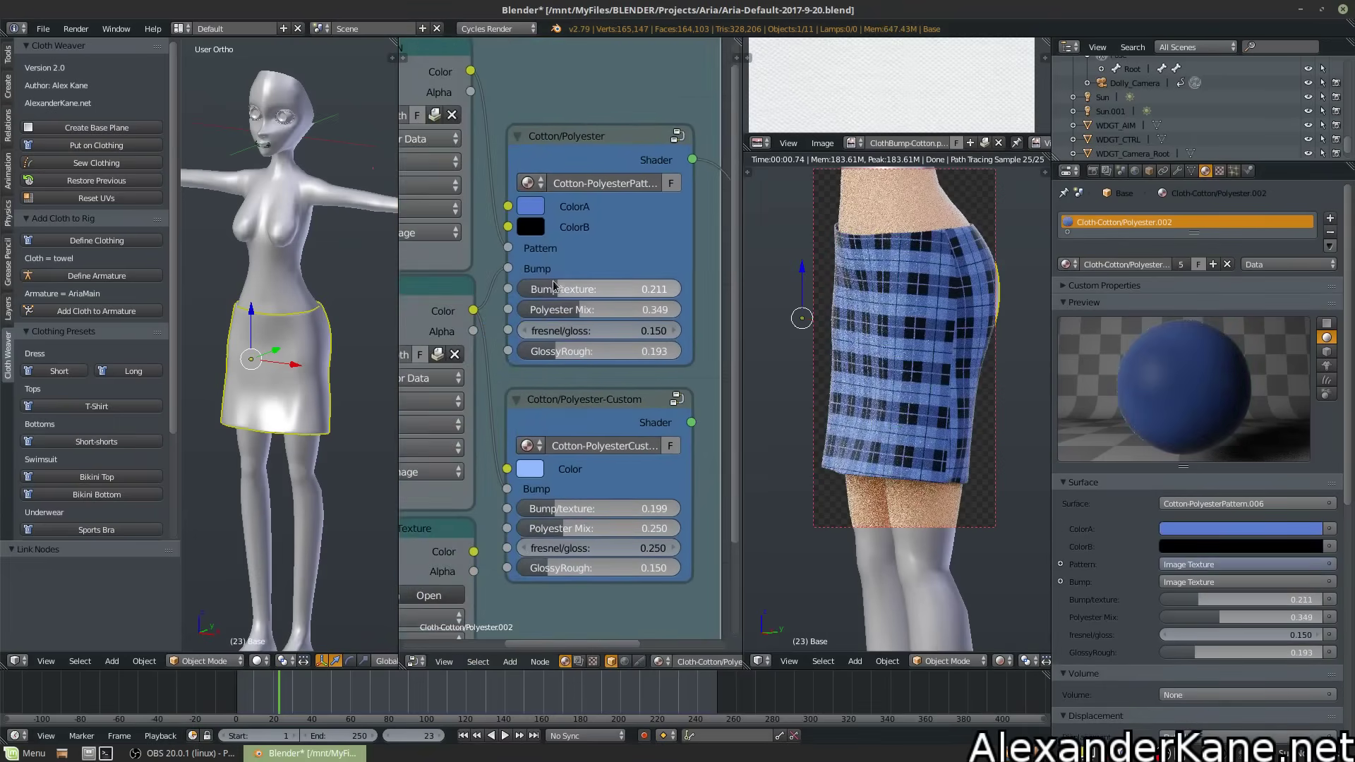
pyautogui.moveTo(494, 248); pyautogui.dragTo(627, 336, button='middle')
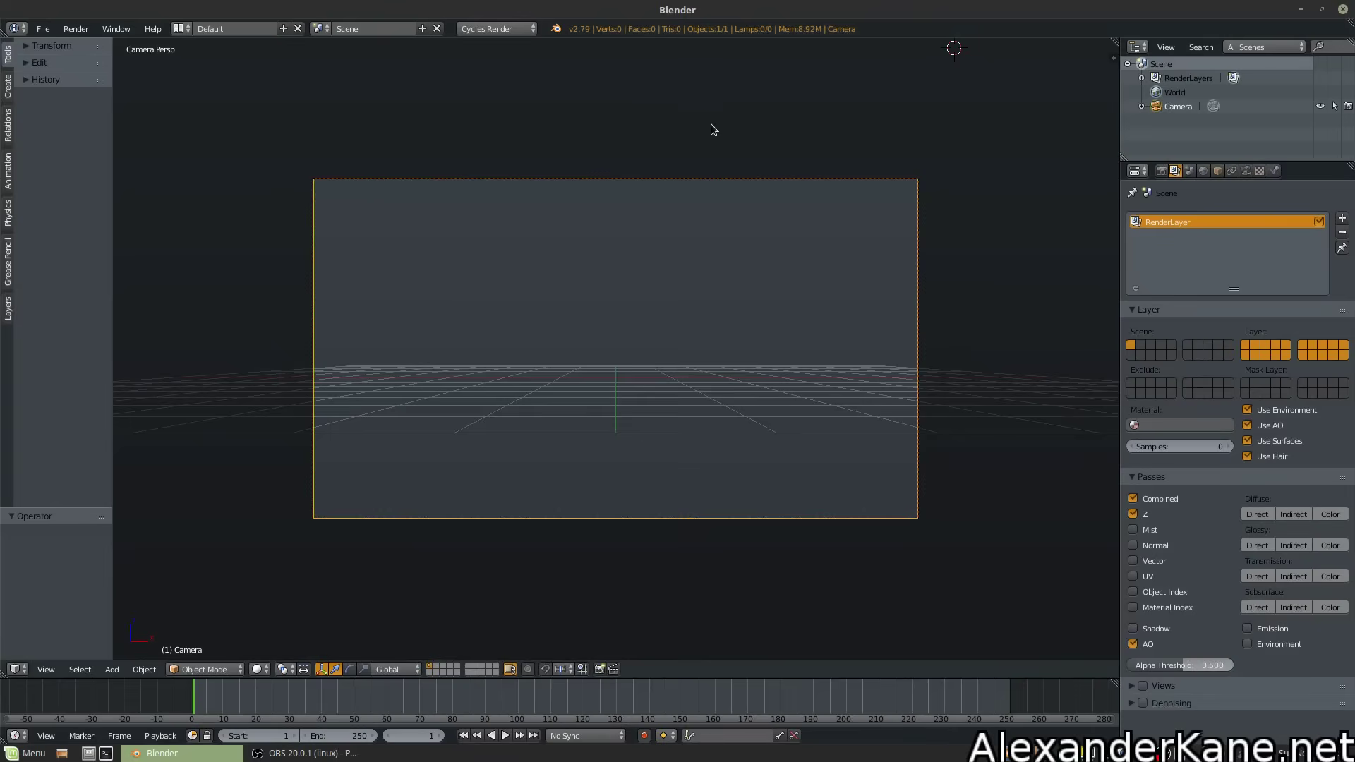
# Bring up the add-on settings in User Preferences and move their window to the middle of the workspace
pyautogui.click(38, 31)
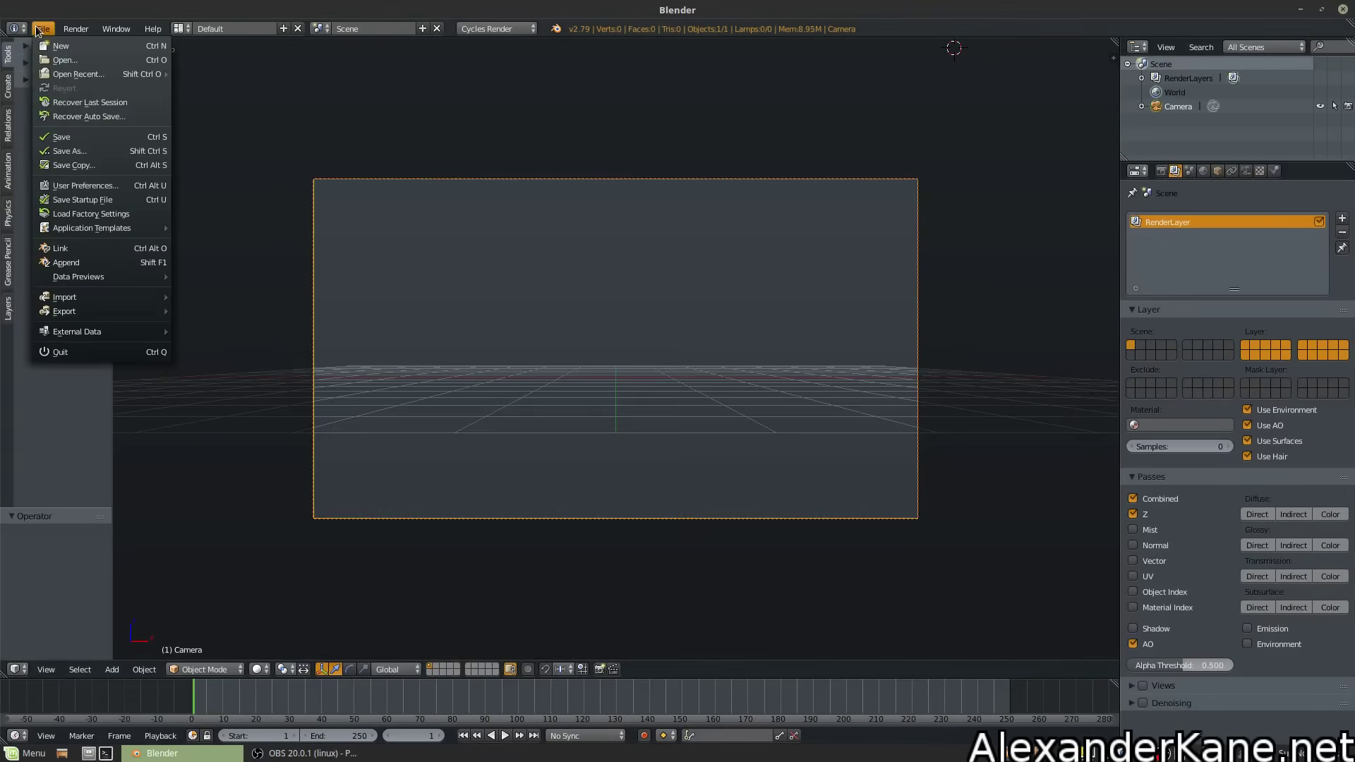
pyautogui.click(111, 189)
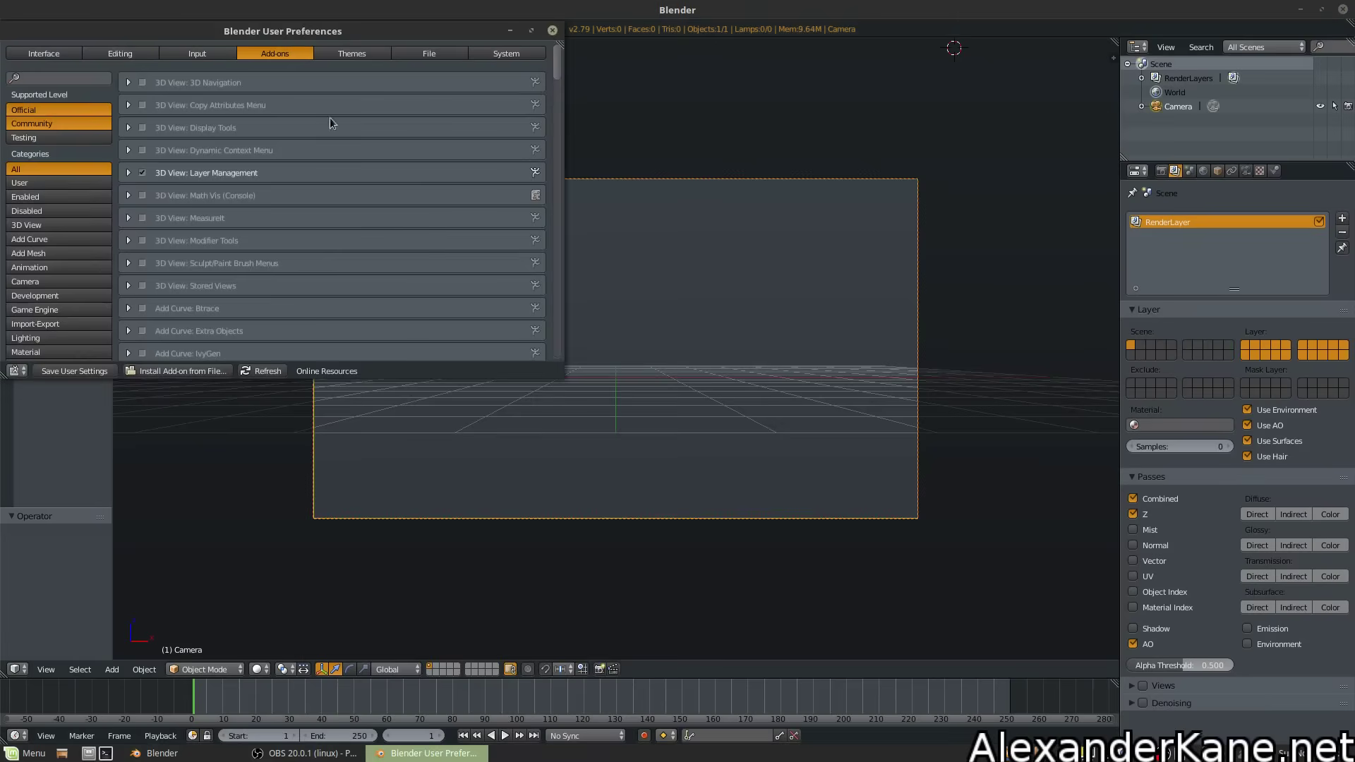
pyautogui.moveTo(376, 41); pyautogui.dragTo(688, 83)
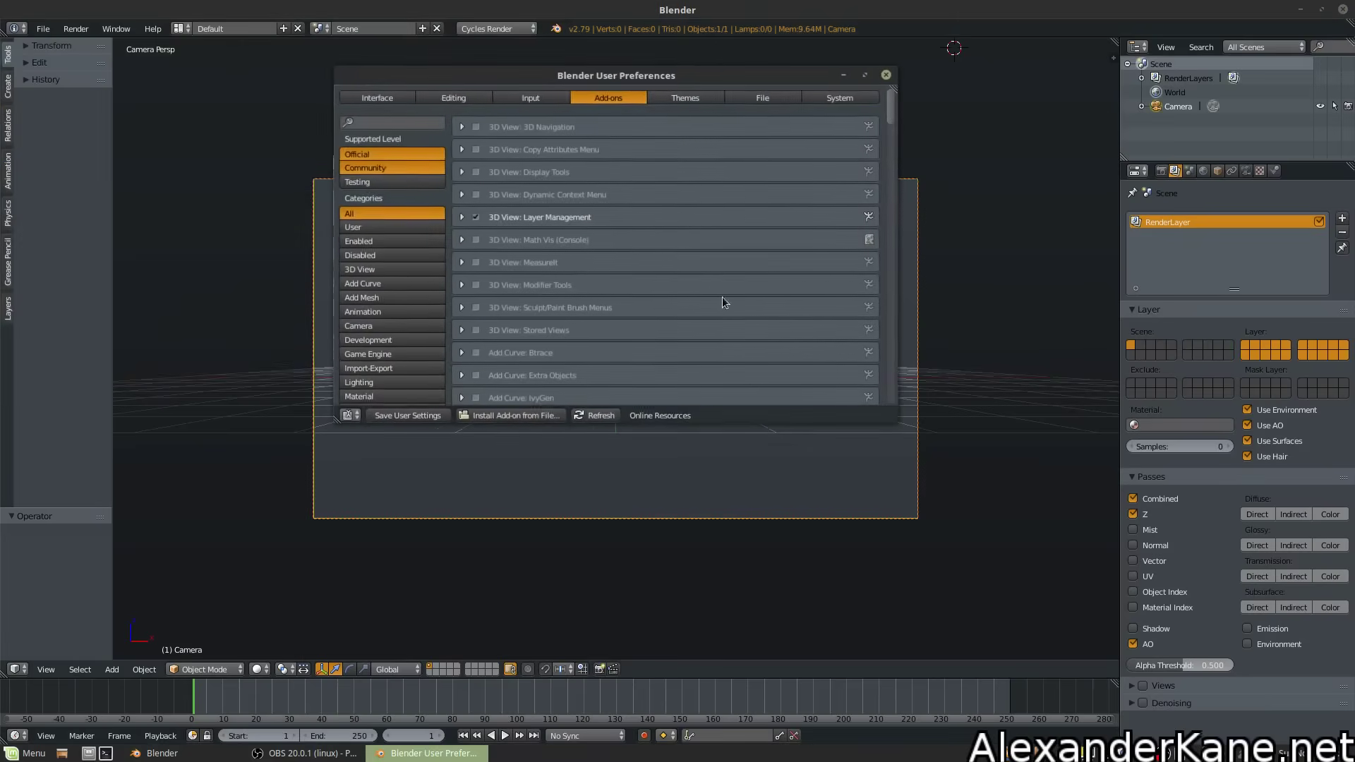
# Install the add-on from Cloth-Weaver-2.0.zip in the Downloads folder
pyautogui.click(511, 417)
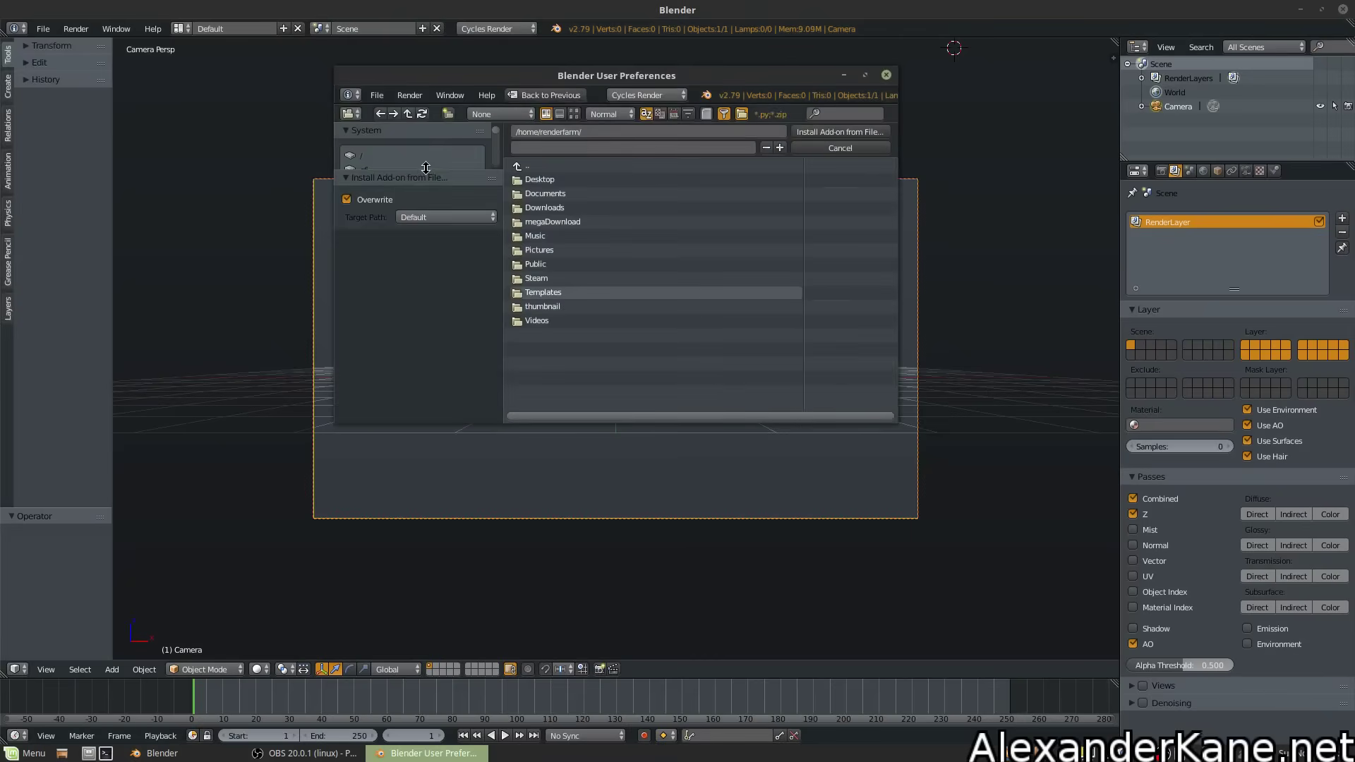
pyautogui.moveTo(426, 168); pyautogui.dragTo(443, 381)
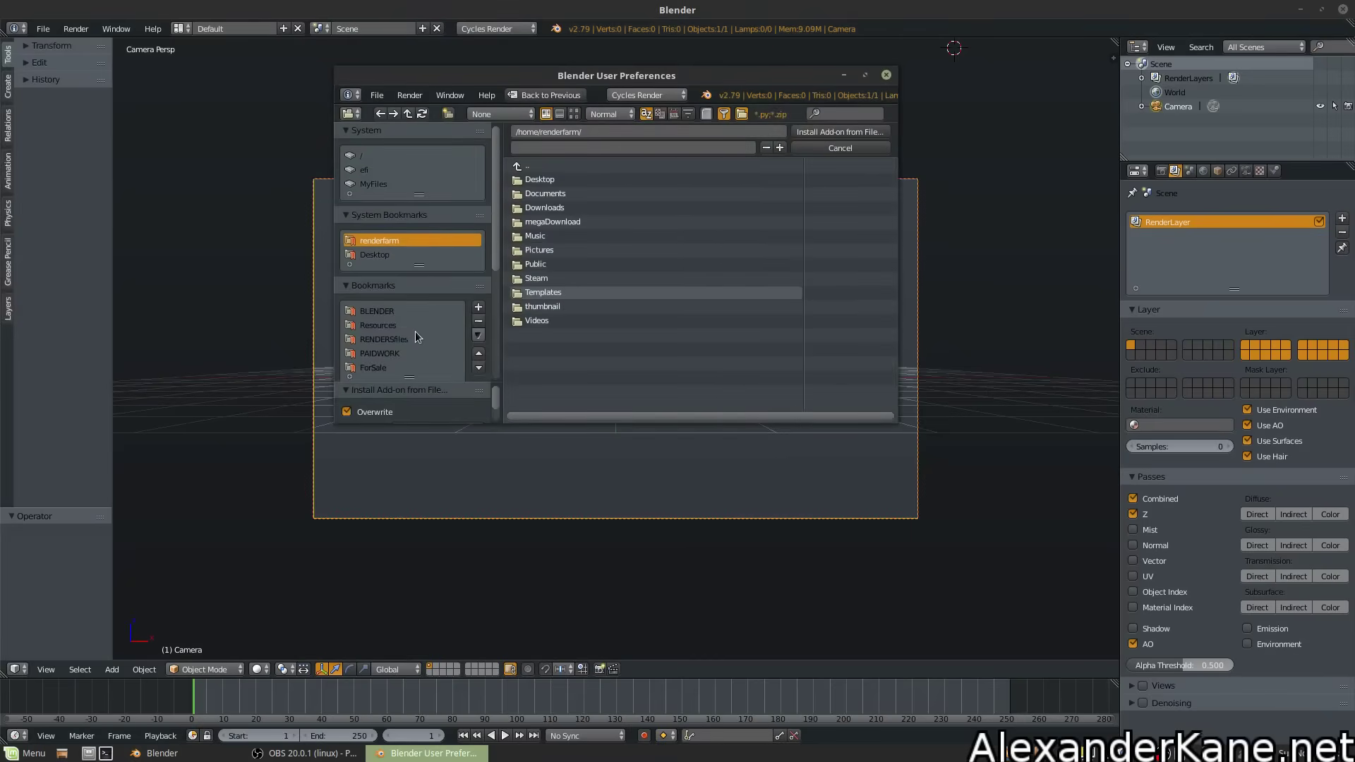
pyautogui.scroll(-4, 413, 331)
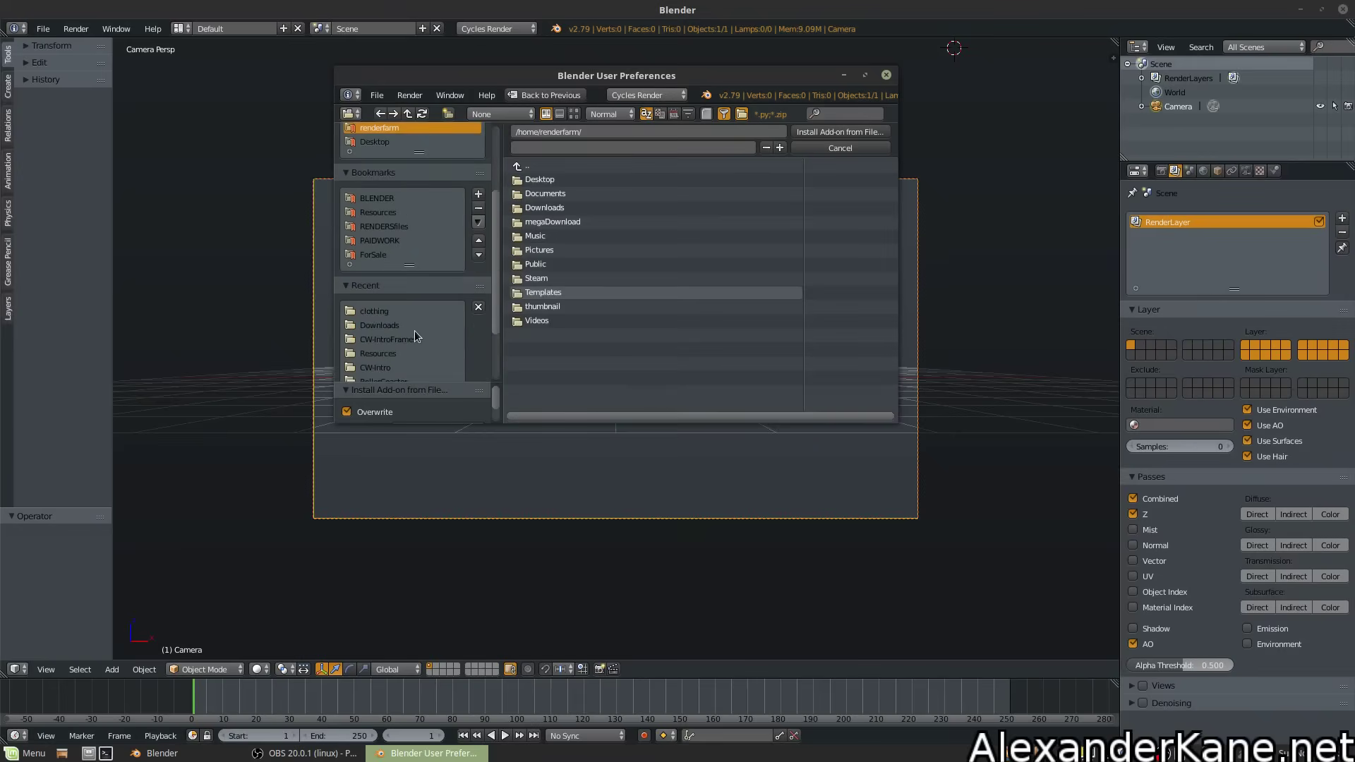
pyautogui.click(409, 325)
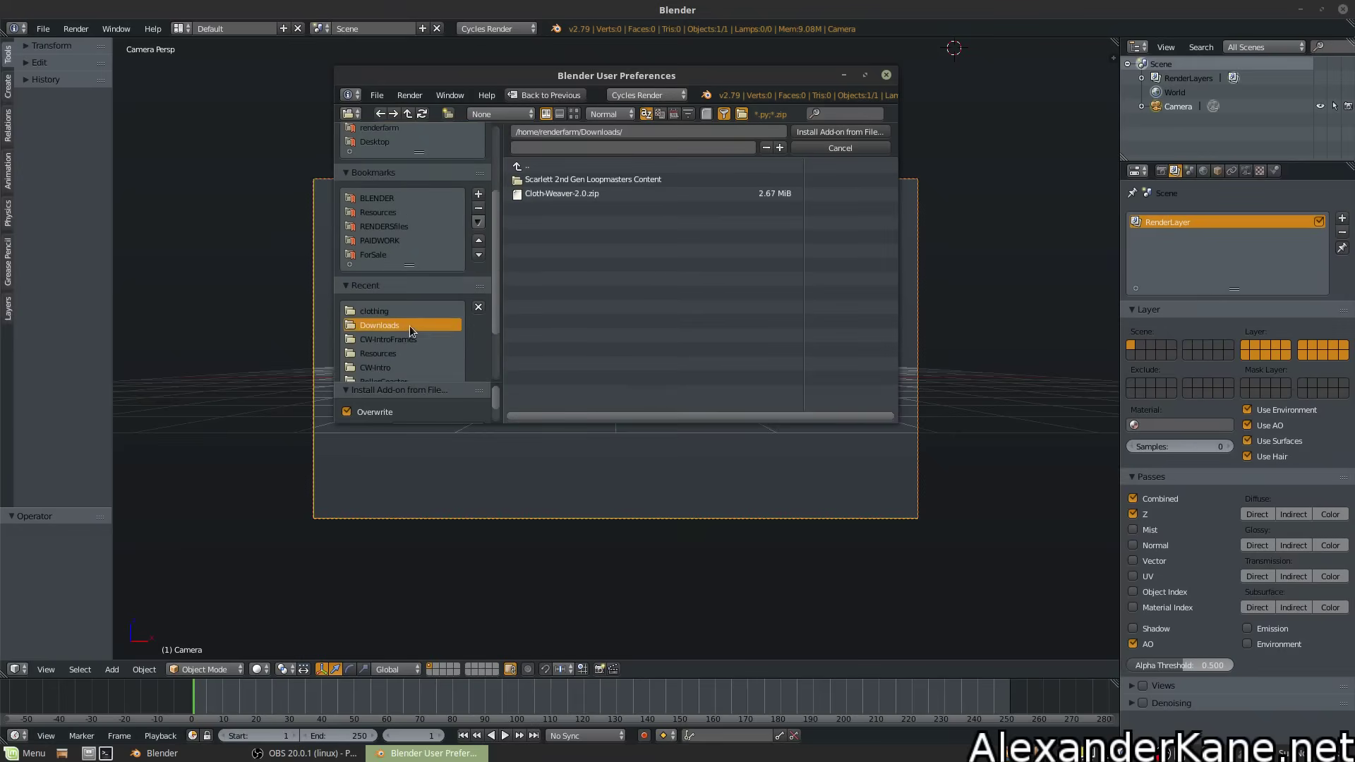
pyautogui.click(578, 195)
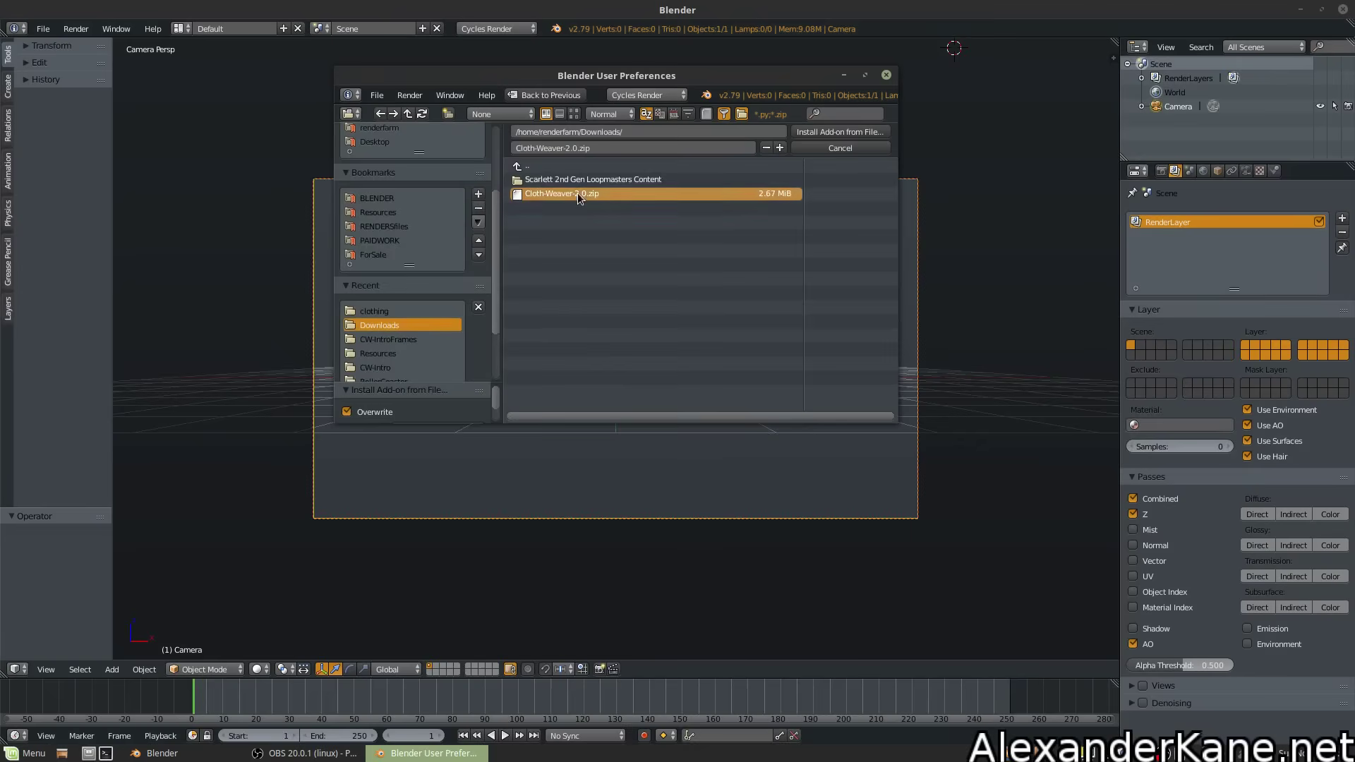
pyautogui.click(849, 132)
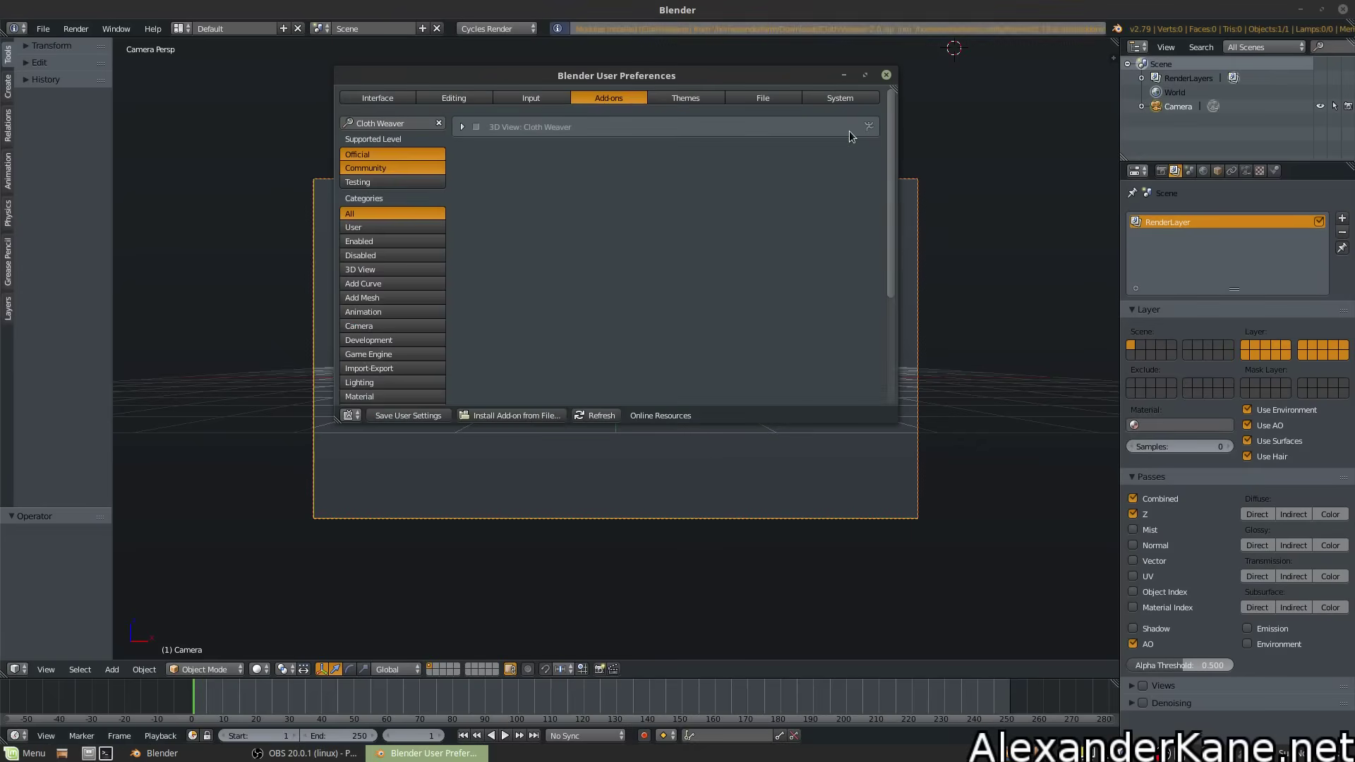
# Enable the Cloth Weaver add-on, save the user settings and close the preferences
pyautogui.click(462, 128)
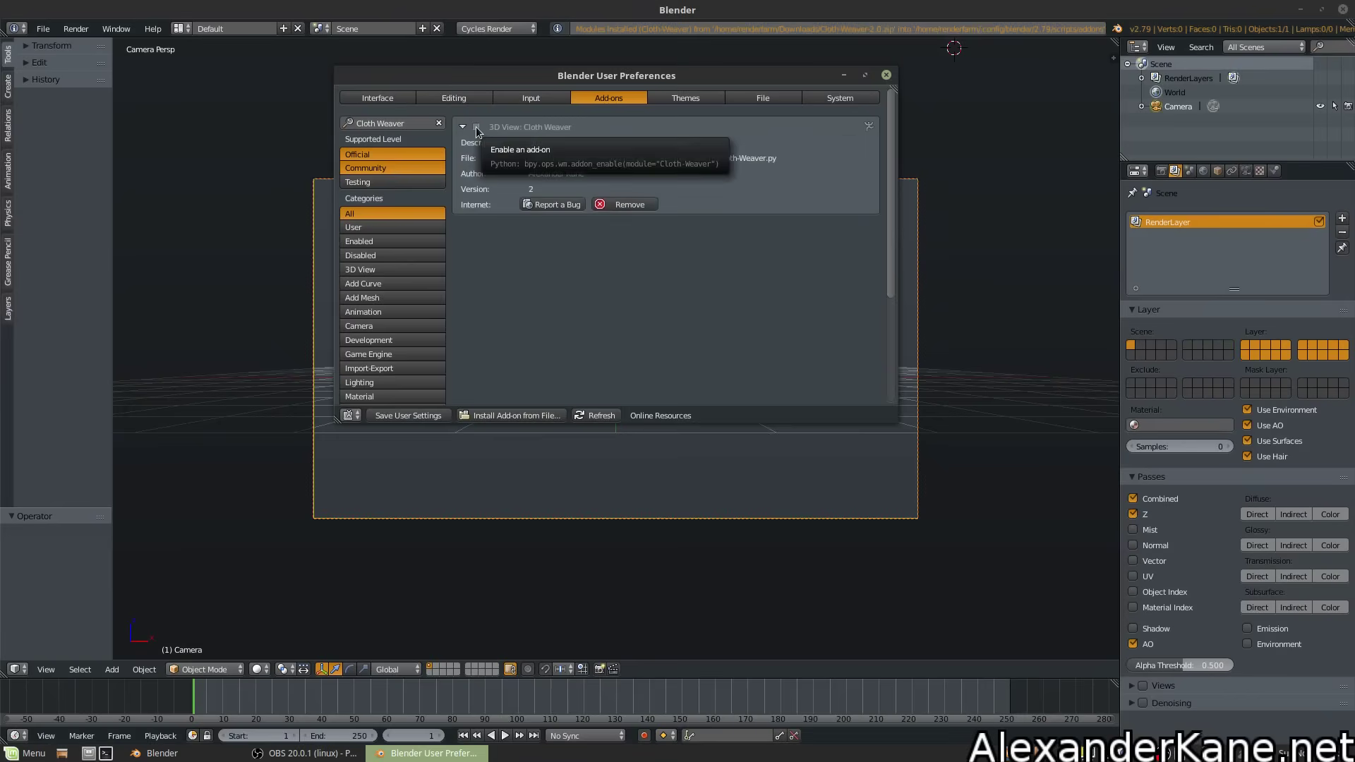
pyautogui.click(476, 128)
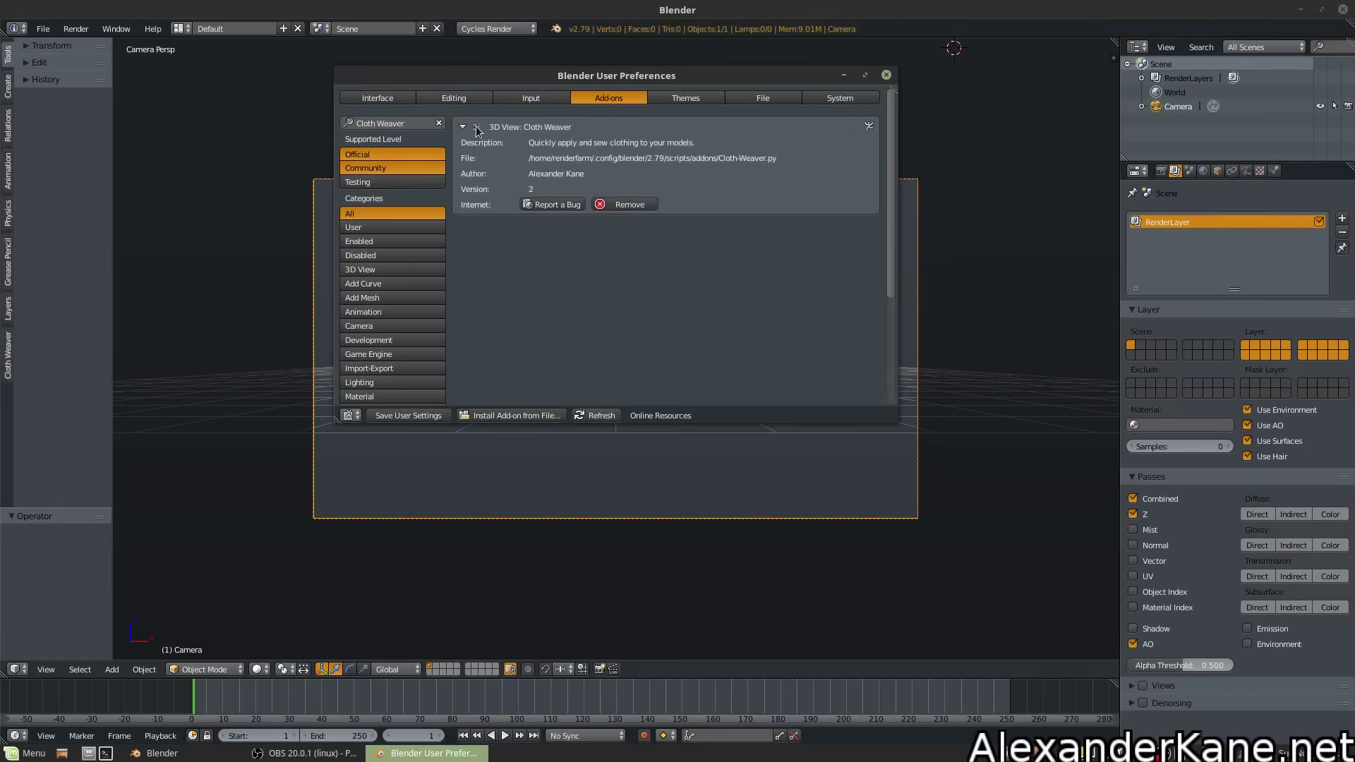
pyautogui.click(416, 416)
pyautogui.click(886, 75)
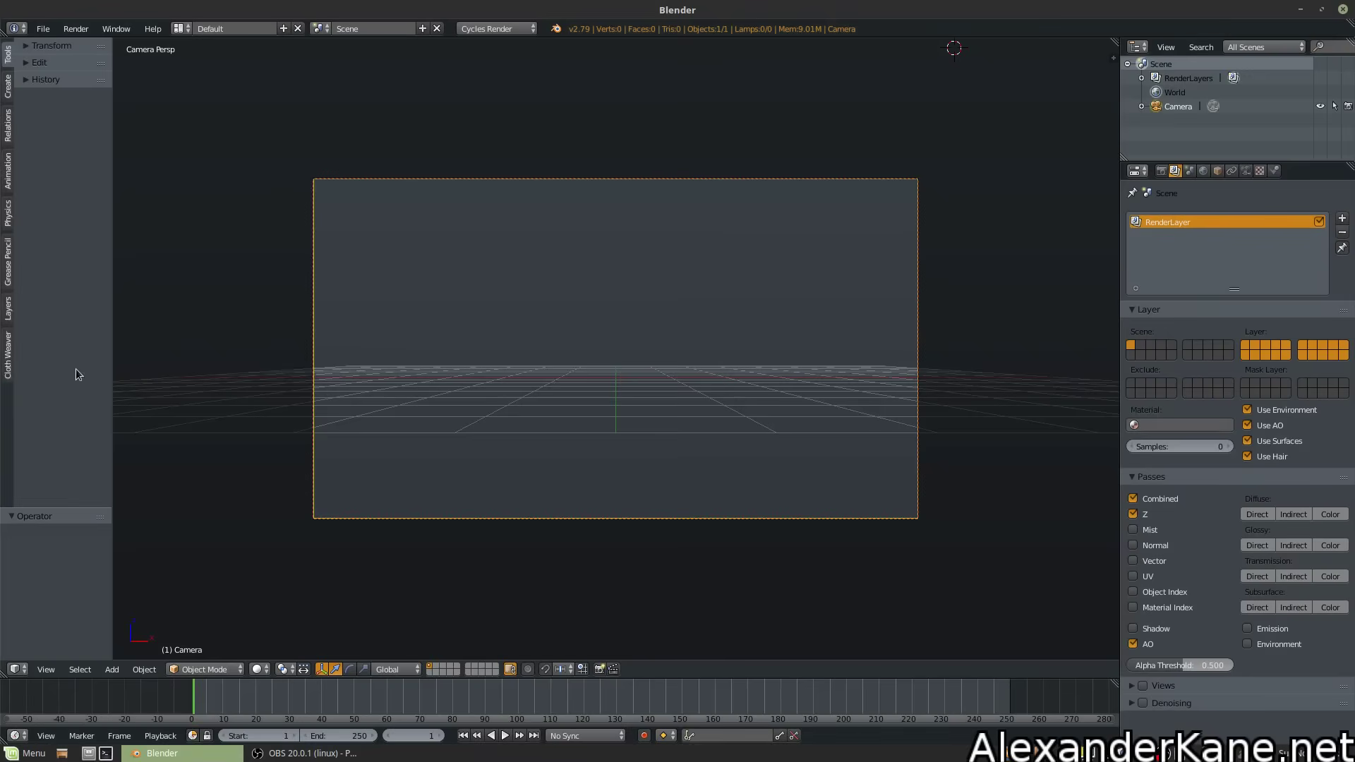
# Show the Cloth Weaver tools in the 3D view's tool shelf, widen the shelf and look through the clothing presets
pyautogui.press('t')
pyautogui.press('t')
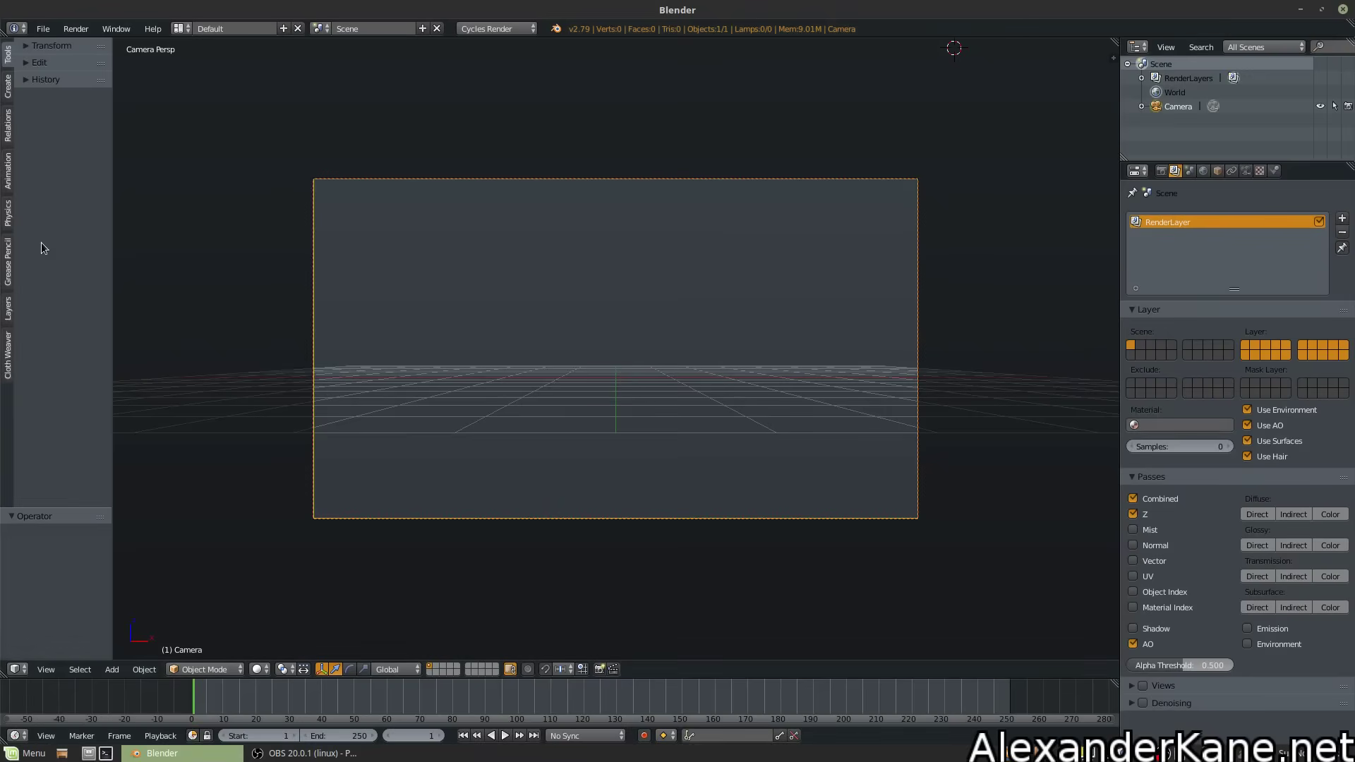
pyautogui.click(8, 361)
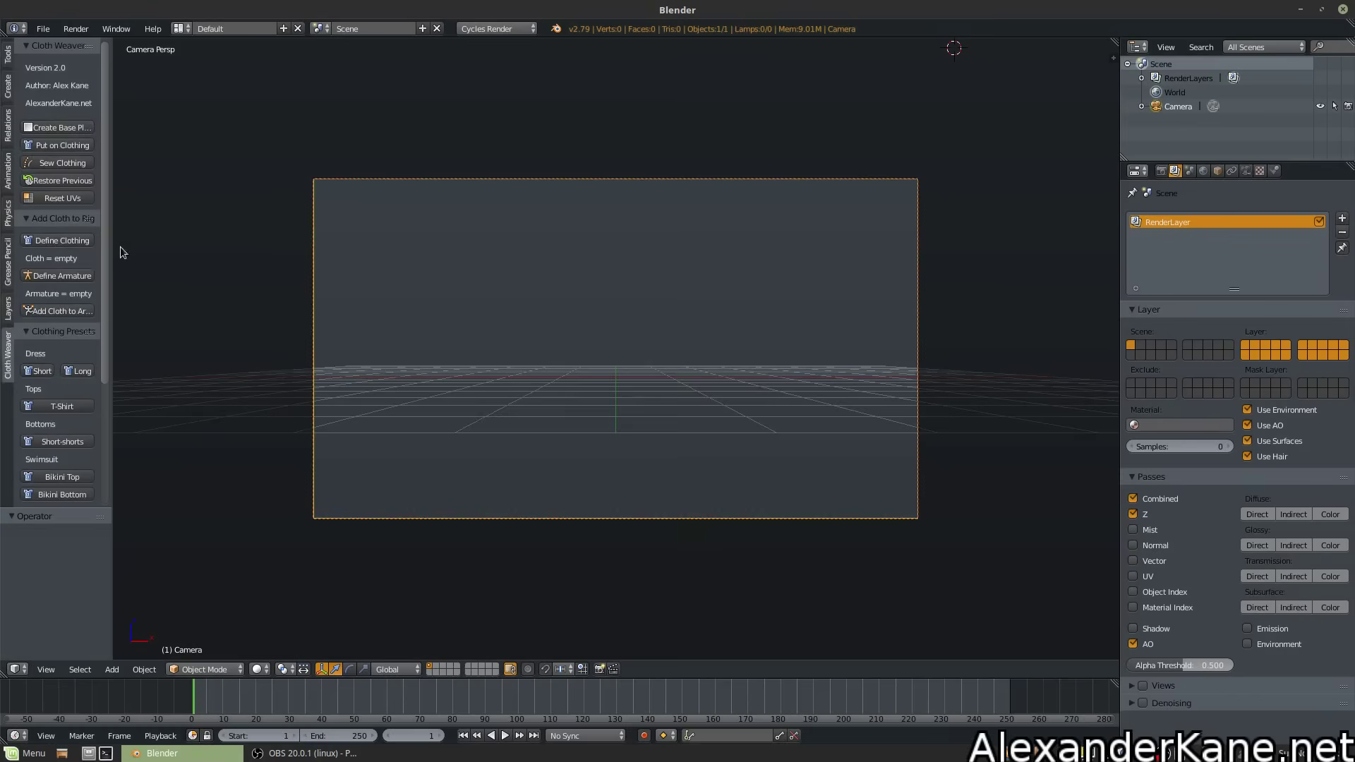
pyautogui.moveTo(113, 244); pyautogui.dragTo(150, 246)
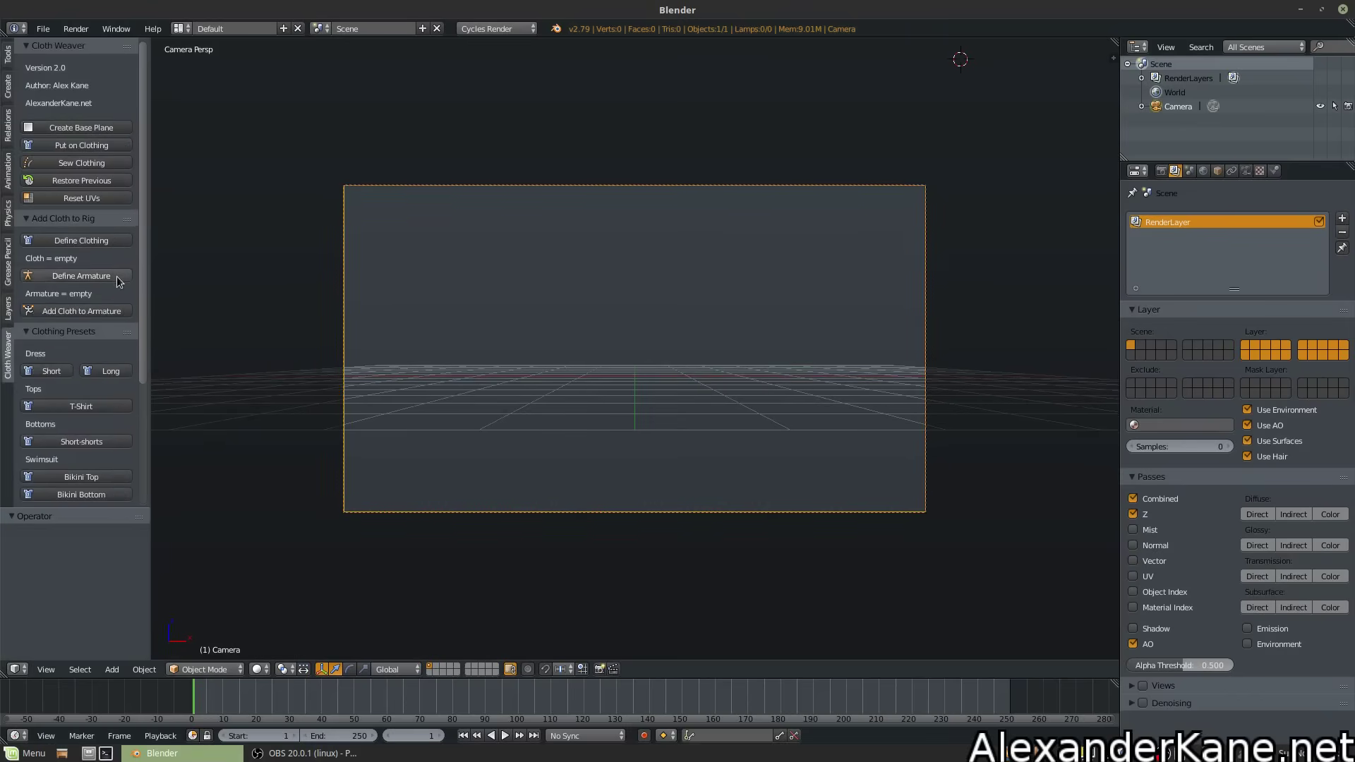
pyautogui.scroll(-5, 118, 282)
pyautogui.scroll(5, 118, 282)
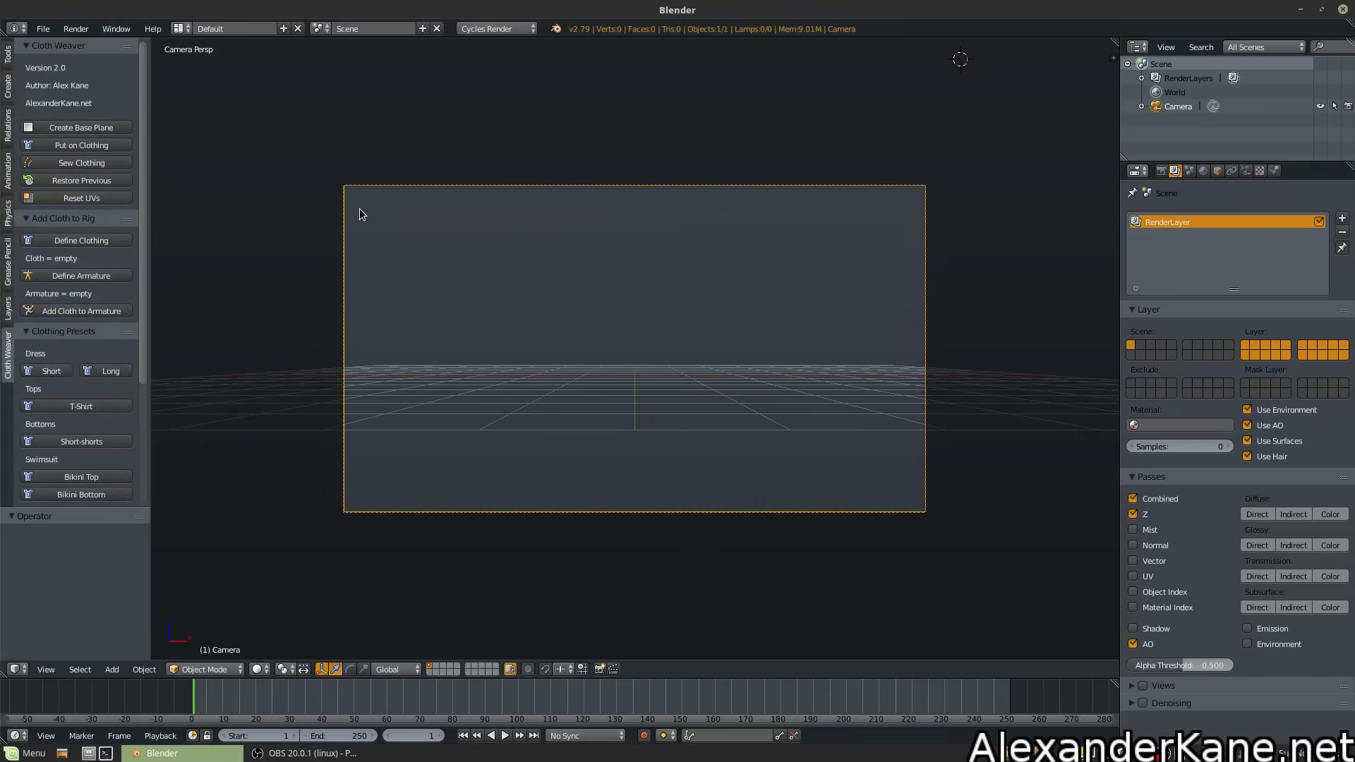